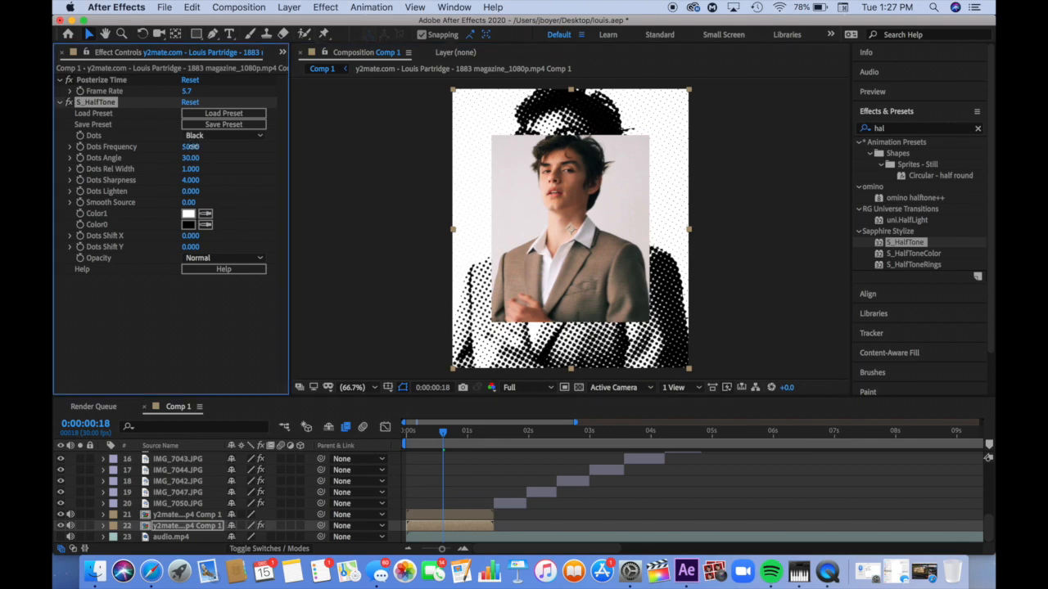
# - Set the S_HalfTone Dots Frequency to 72 and sample the suit's tan as Color1, previewing the halftone video from the start
pyautogui.moveTo(204, 147); pyautogui.dragTo(207, 150)
pyautogui.click(189, 214)
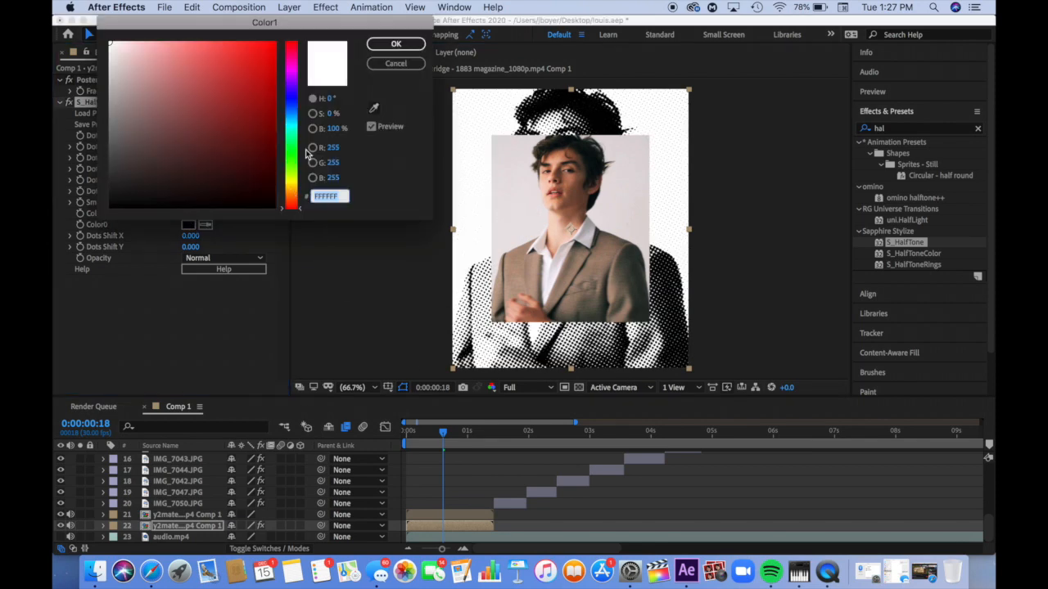
pyautogui.click(374, 109)
pyautogui.click(526, 264)
pyautogui.click(397, 44)
pyautogui.click(407, 432)
pyautogui.press('space')
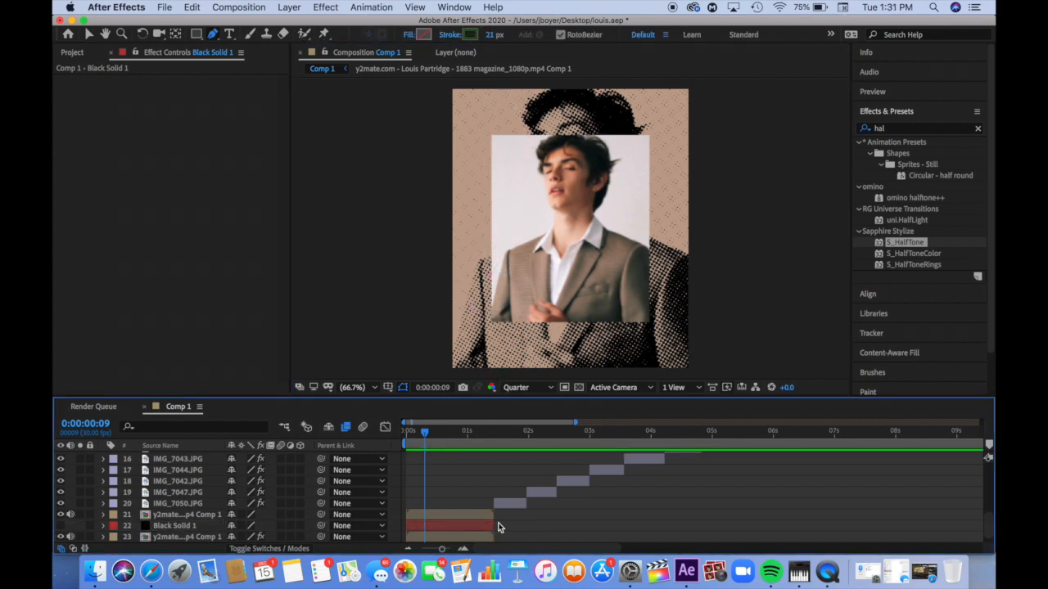
# - Draw curved mask paths down one side of Black Solid 1 and apply the Stroke effect to it
pyautogui.click(492, 526)
pyautogui.click(476, 87)
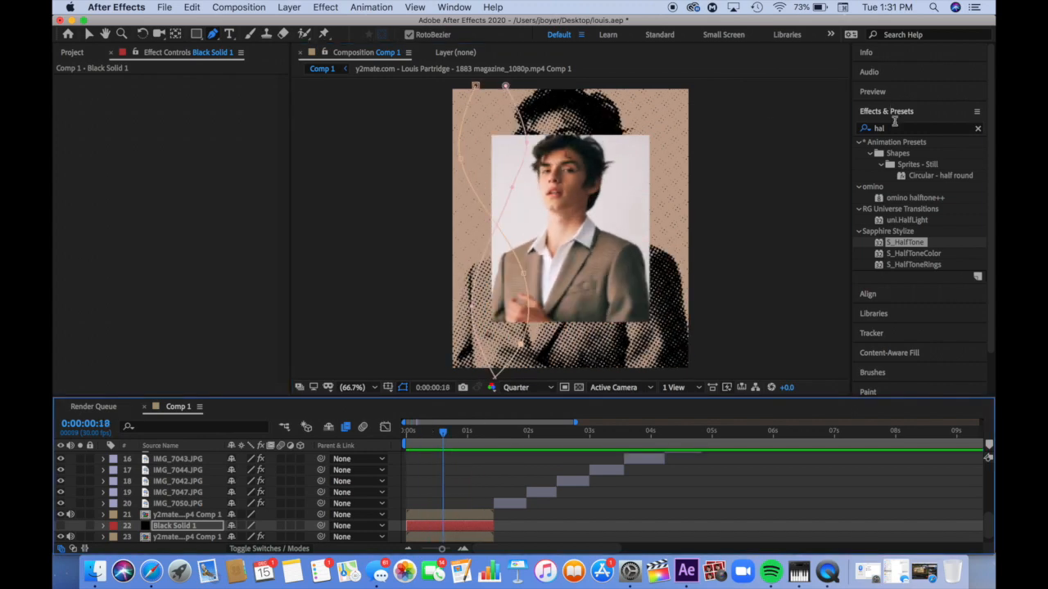
pyautogui.click(864, 128)
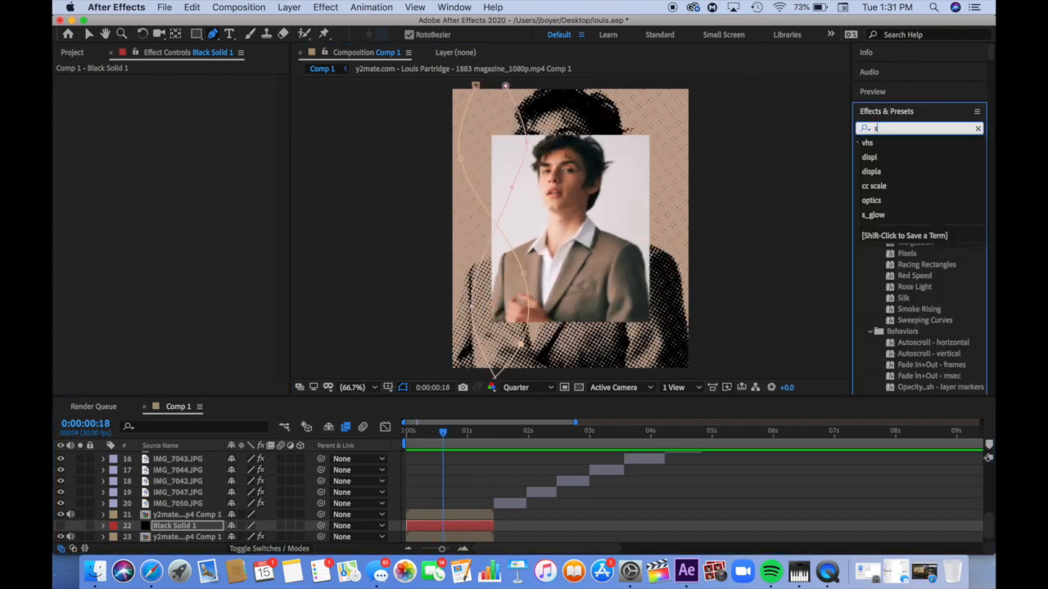
pyautogui.write('stroke')
pyautogui.doubleClick(896, 287)
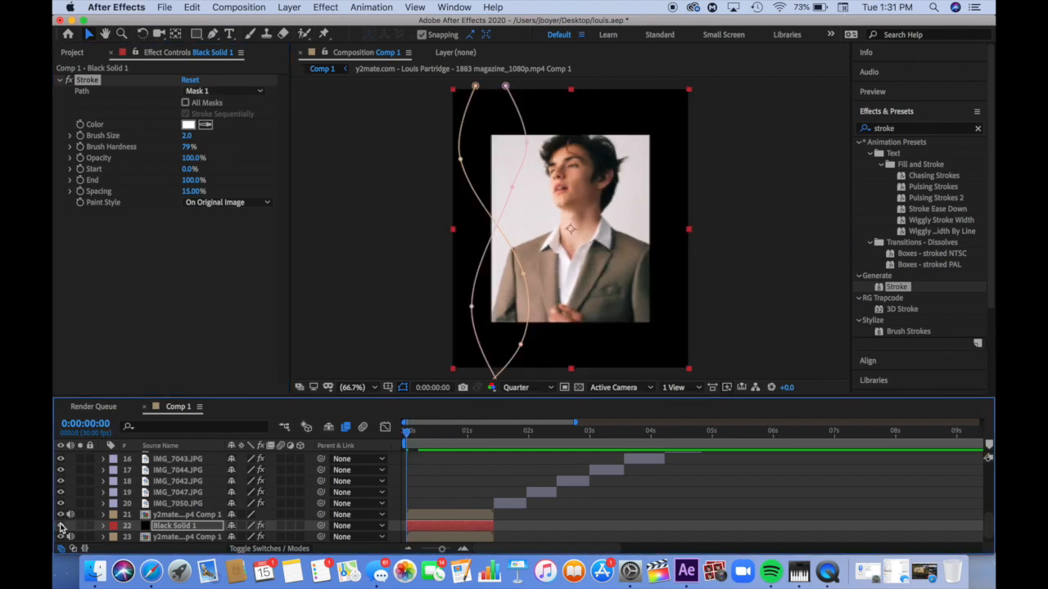
# - Set the Stroke brush size to 5.1 and preview the line thickness
pyautogui.moveTo(187, 135); pyautogui.dragTo(215, 145)
pyautogui.press('space')
pyautogui.press('space')
# - Animate the Stroke's End from 0% at the first frame to 100% and preview the line drawing on
pyautogui.click(80, 180)
pyautogui.moveTo(434, 433)
pyautogui.mouseDown()
pyautogui.moveTo(484, 433)
pyautogui.moveTo(331, 439)
pyautogui.mouseUp()
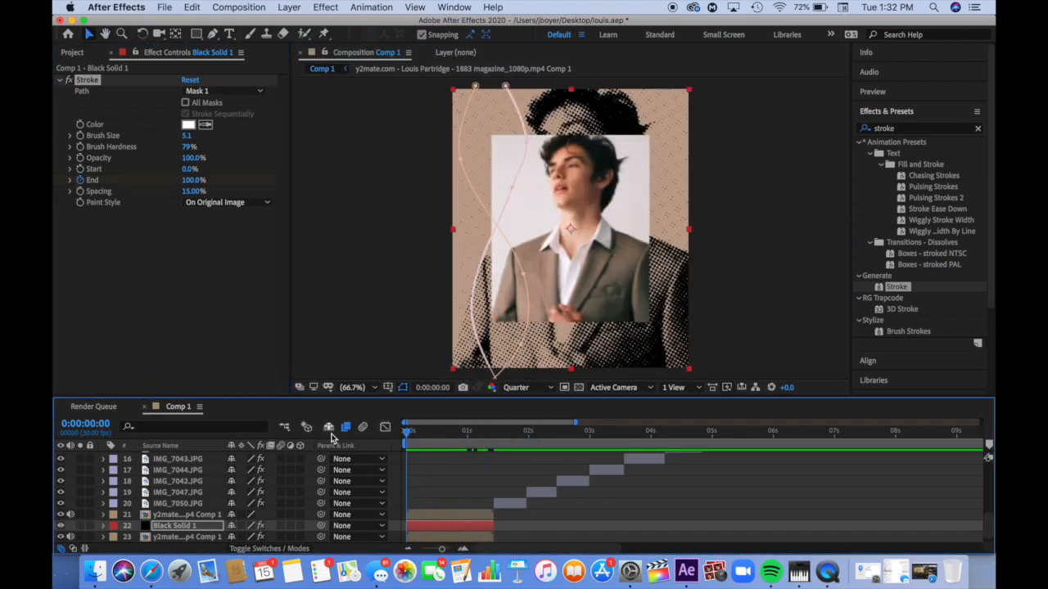
pyautogui.moveTo(193, 180); pyautogui.dragTo(107, 177)
pyautogui.press('space')
pyautogui.click(411, 436)
pyautogui.press('space')
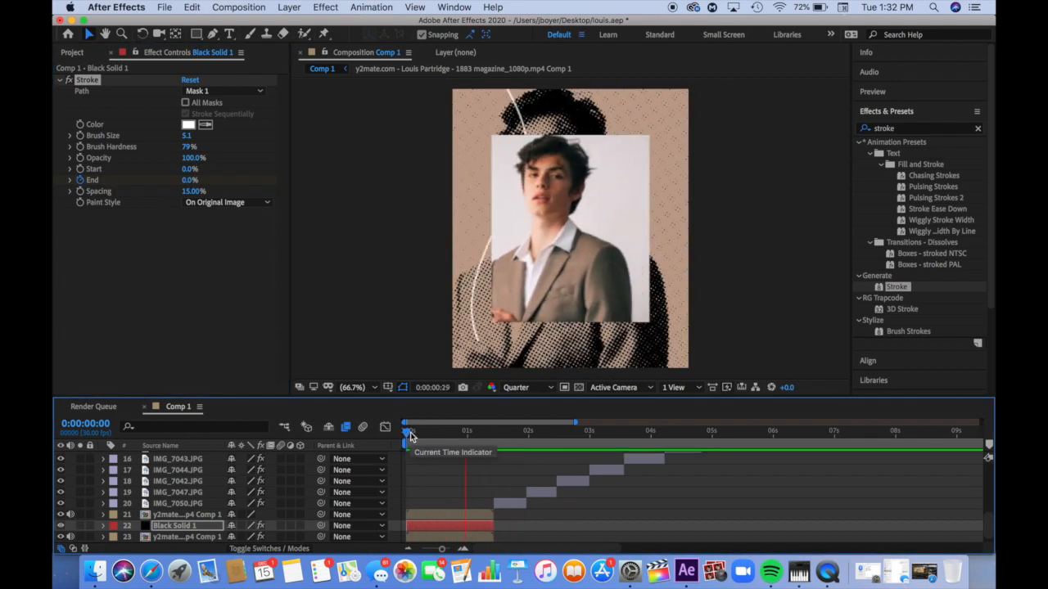
# - Duplicate the Stroke effect, assign the copy to the other mask path, and preview both lines
pyautogui.press('space')
pyautogui.click(88, 81)
pyautogui.press('super+d')
pyautogui.click(215, 225)
pyautogui.click(210, 271)
pyautogui.press('space')
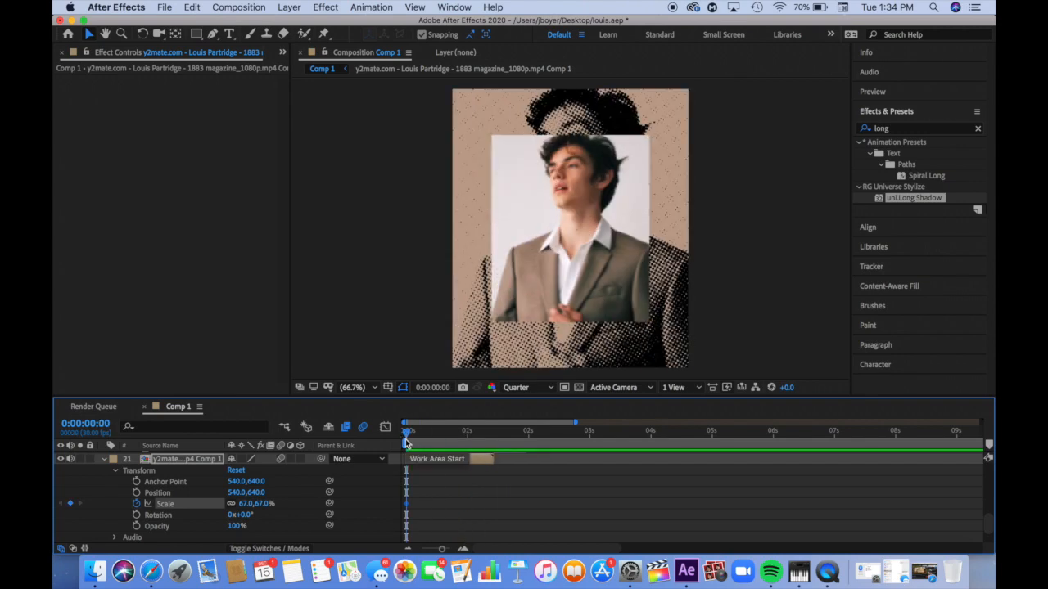
# - Keyframe the framed video layer's Scale to hold and then grow to 185% at 0:00:01:12
pyautogui.click(472, 437)
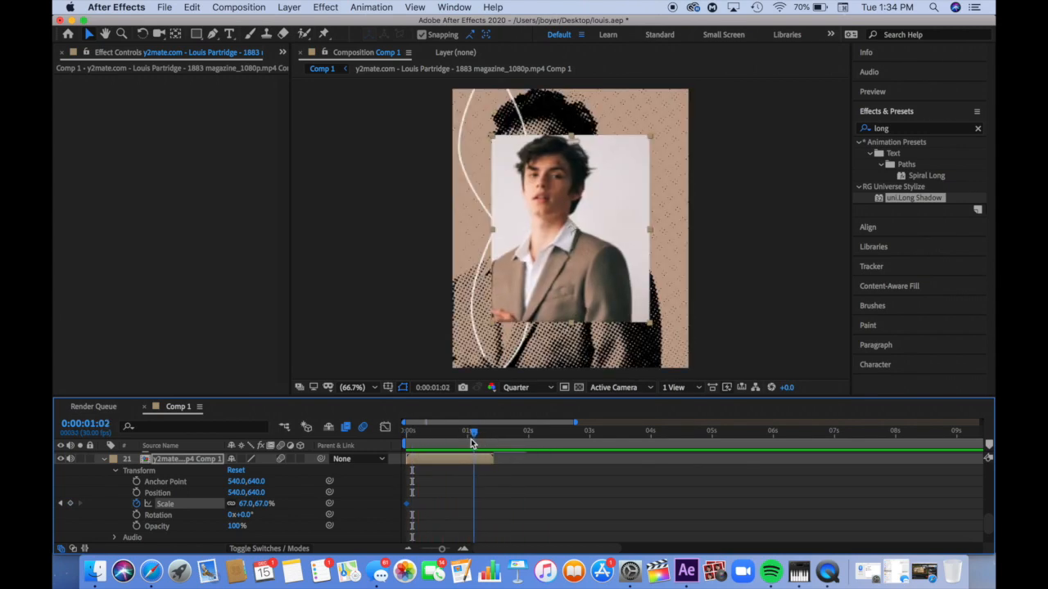
pyautogui.moveTo(470, 440); pyautogui.dragTo(492, 442)
pyautogui.click(71, 504)
pyautogui.moveTo(248, 504); pyautogui.dragTo(345, 507)
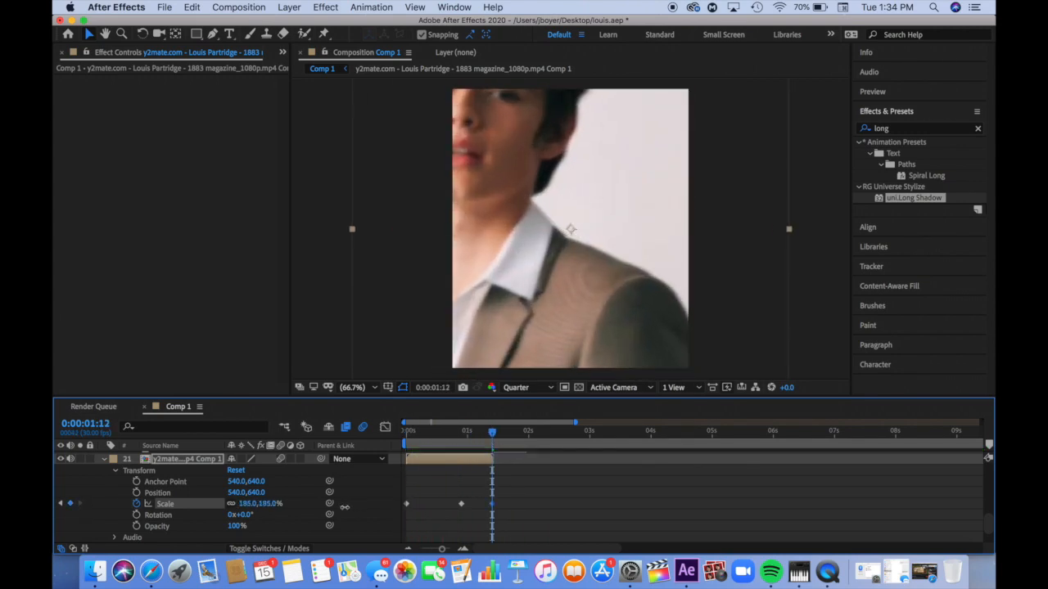
# - Shape the Scale animation as an eased curve in the Graph Editor, starting from 0% at the first frame, and preview it
pyautogui.moveTo(430, 440); pyautogui.dragTo(362, 440)
pyautogui.click(385, 427)
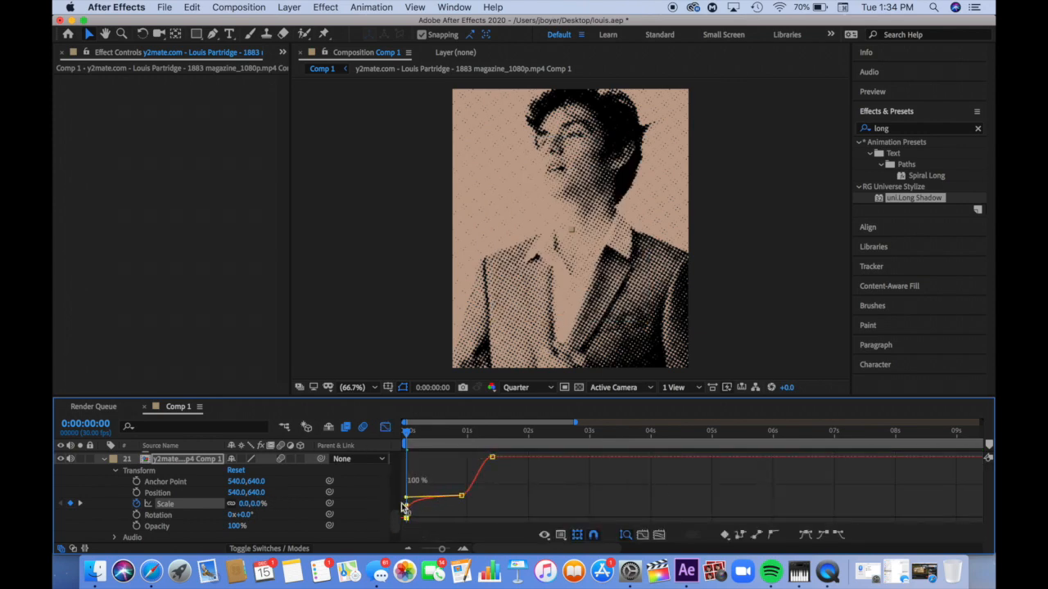
pyautogui.press('space')
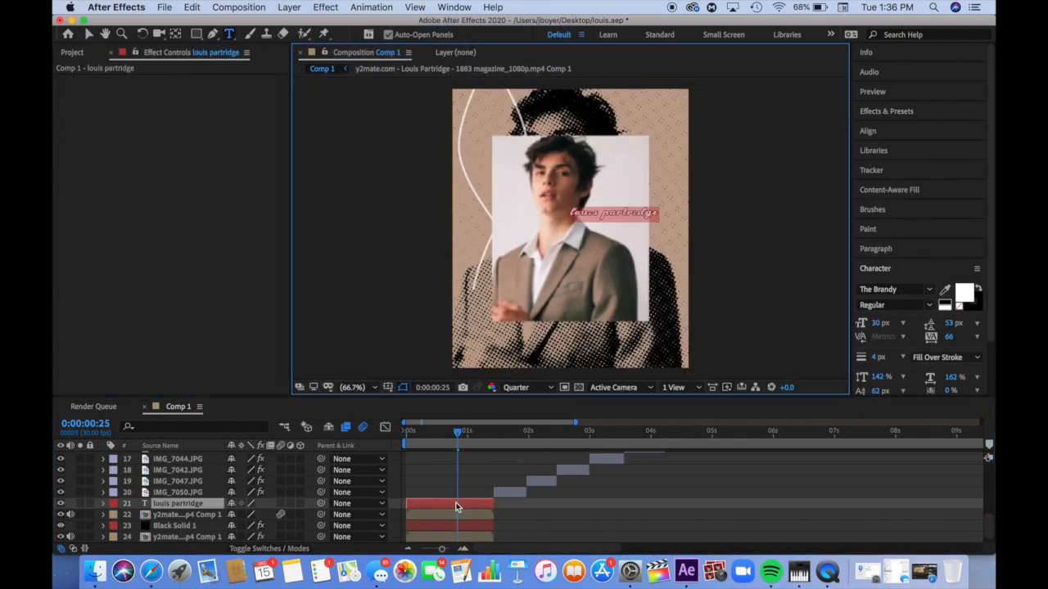
# - Change the title text's font to Lemon/Milk and switch to the Selection tool
pyautogui.click(888, 289)
pyautogui.write('lemon')
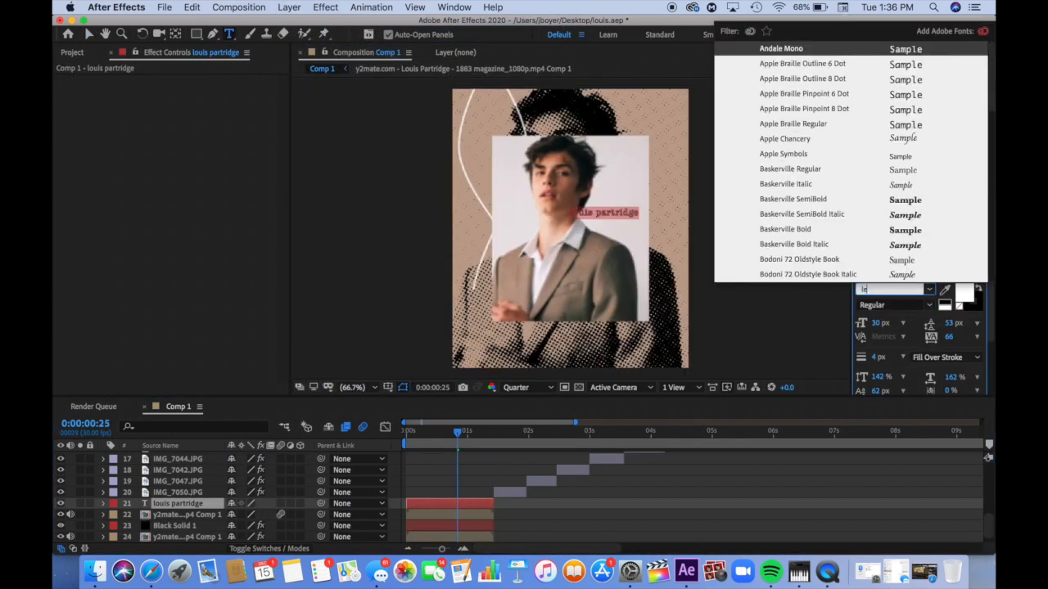
pyautogui.press('Return')
pyautogui.press('v')
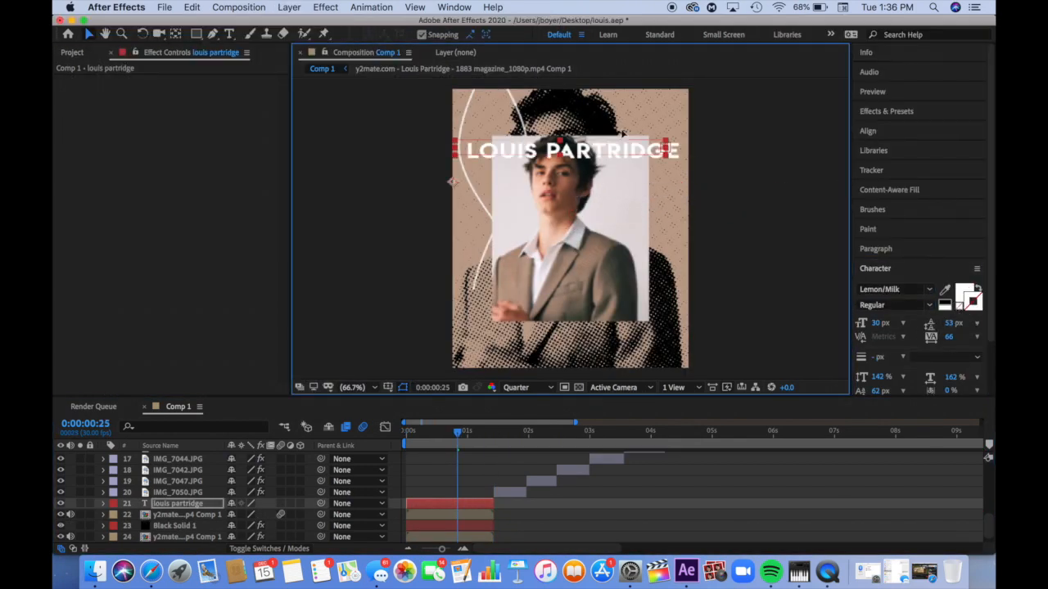
# - Repeat the name in the title layer on new lines until there are six lines
pyautogui.press('super+c')
pyautogui.click(679, 113)
pyautogui.press('Return')
pyautogui.press('super+v')
pyautogui.press('Return')
pyautogui.press('super+v')
pyautogui.press('Return')
pyautogui.press('super+v')
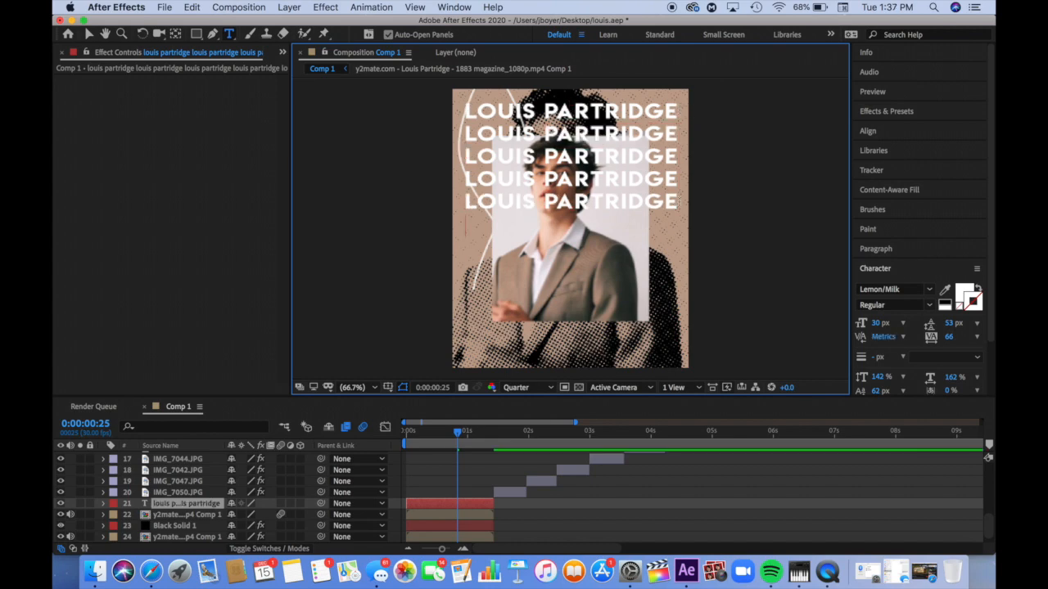
pyautogui.press('super+v')
# - Set the leading of all title lines to 78 px and complete the name on the sixth line
pyautogui.moveTo(679, 224); pyautogui.dragTo(464, 112)
pyautogui.scroll(-3, 948, 328)
pyautogui.moveTo(953, 297); pyautogui.dragTo(973, 297)
pyautogui.click(682, 280)
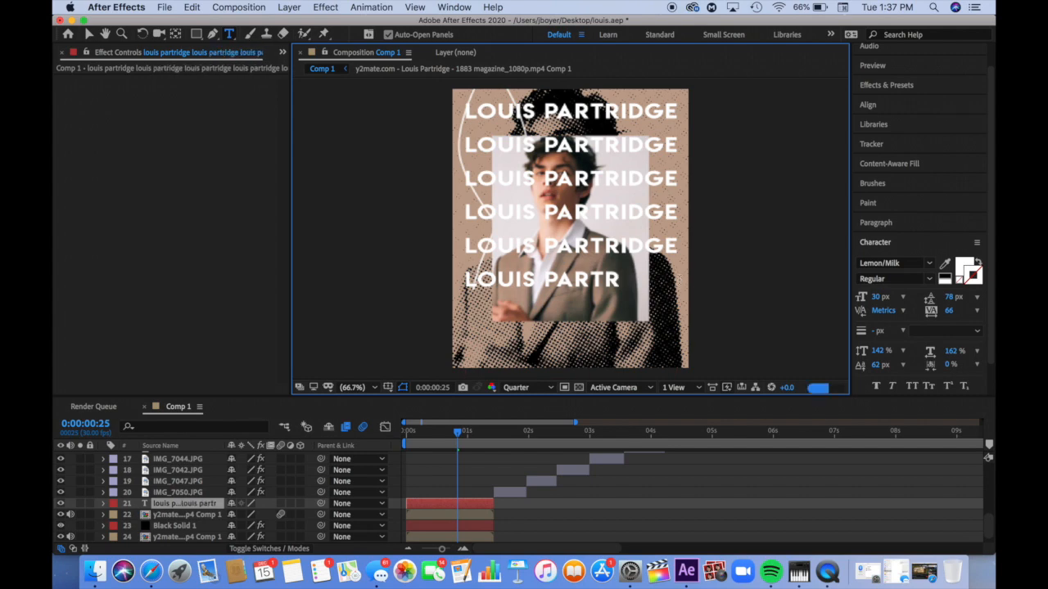
pyautogui.write('idge')
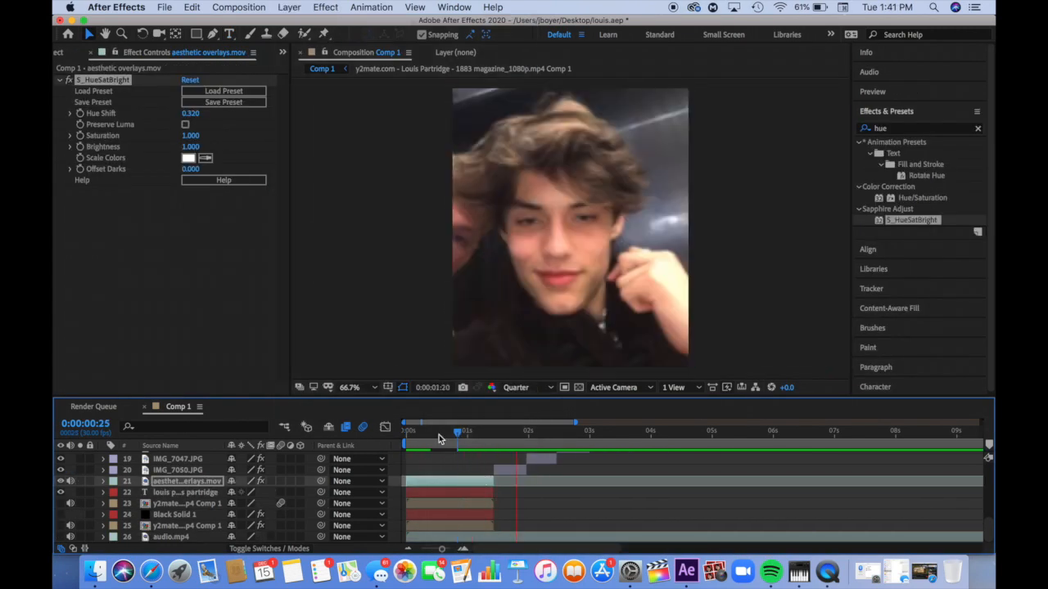
# - Set the S_HueSatBright Hue Shift on the aesthetic overlays clip to 0.850, checking the color at several frames
pyautogui.moveTo(438, 439); pyautogui.dragTo(433, 439)
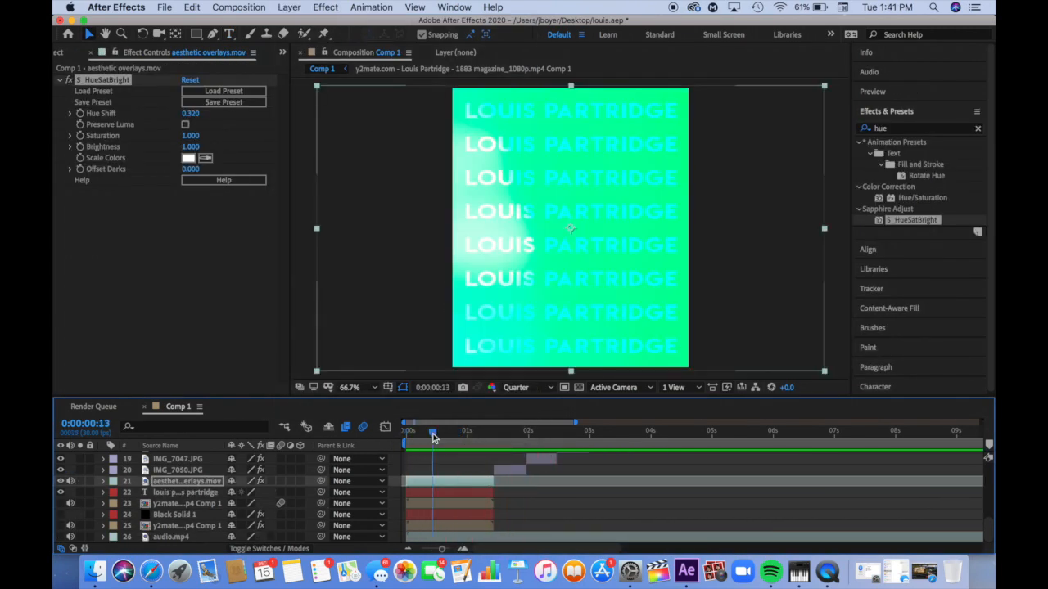
pyautogui.moveTo(186, 114); pyautogui.dragTo(203, 116)
pyautogui.press('space')
pyautogui.moveTo(486, 430)
pyautogui.mouseDown()
pyautogui.moveTo(381, 431)
pyautogui.moveTo(488, 431)
pyautogui.mouseUp()
pyautogui.moveTo(190, 115); pyautogui.dragTo(206, 115)
pyautogui.moveTo(489, 432); pyautogui.dragTo(385, 427)
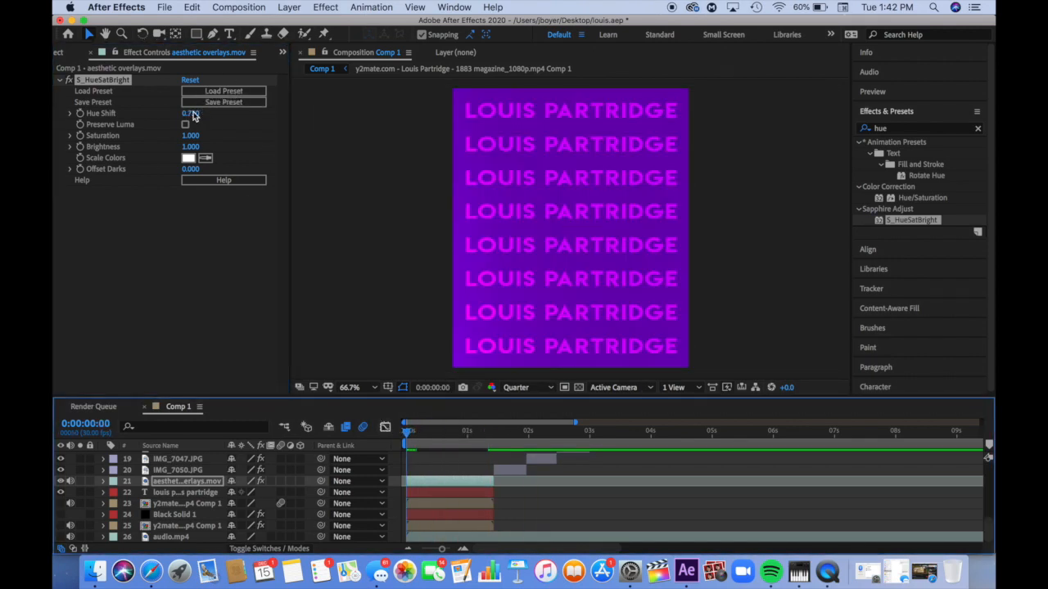
pyautogui.moveTo(193, 115); pyautogui.dragTo(204, 116)
pyautogui.press('space')
pyautogui.click(422, 444)
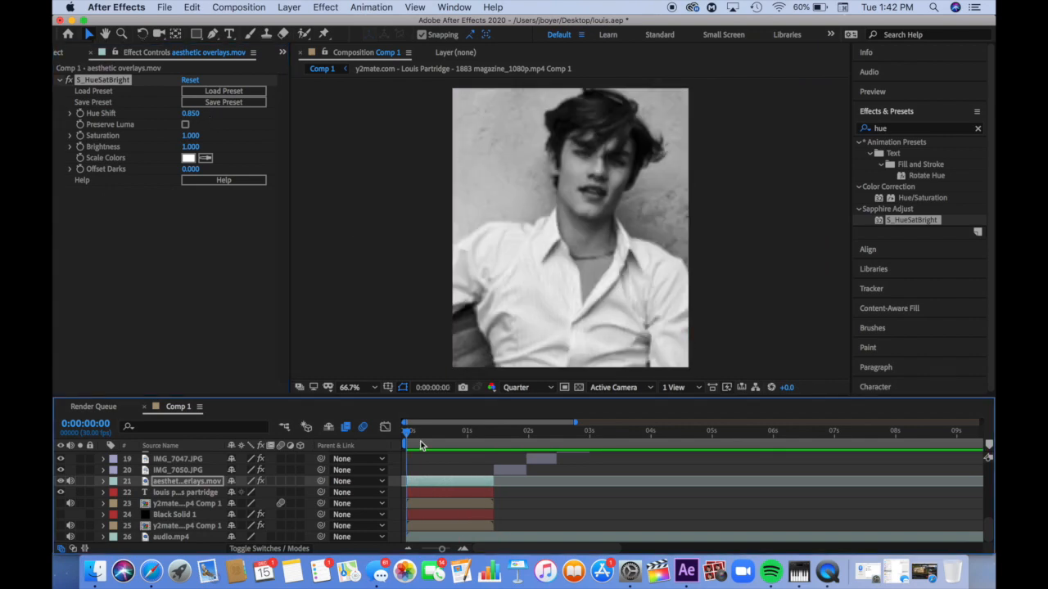
# - Pre-compose the overlay clip with the repeated title layer and move the pre-comp beneath Black Solid 1
pyautogui.click(421, 434)
pyautogui.keyDown('shift'); pyautogui.click(186, 493); pyautogui.keyUp('shift')
pyautogui.click(290, 7)
pyautogui.click(309, 405)
pyautogui.click(736, 204)
pyautogui.moveTo(190, 494); pyautogui.dragTo(189, 522)
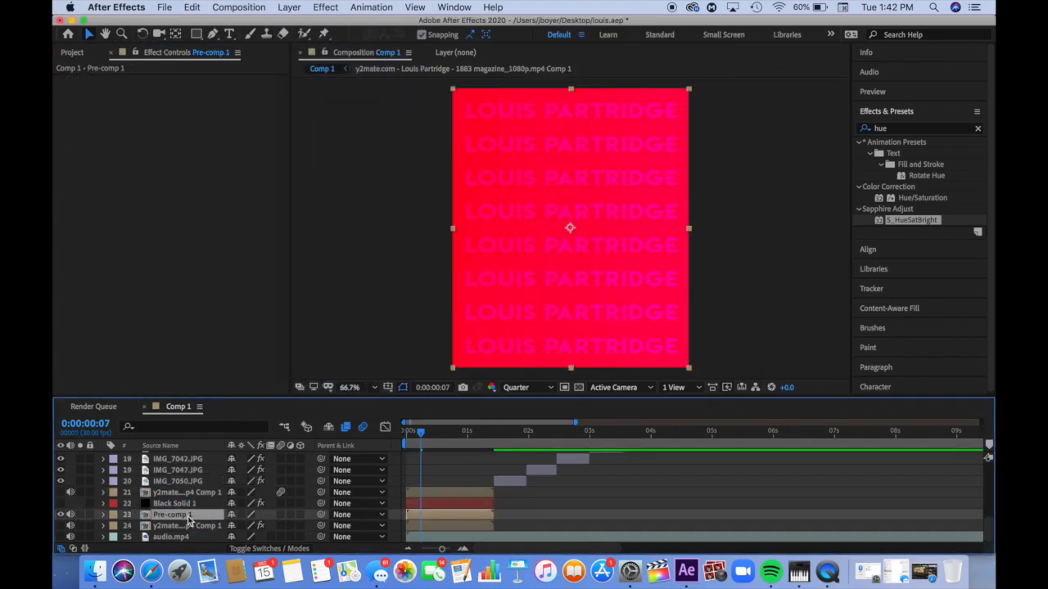
# - Change the blending mode of Pre-comp 1 so its color and text blend with the layer beneath
pyautogui.click(289, 8)
pyautogui.moveTo(314, 257)
pyautogui.click(455, 179)
# - Show the framed video, Black Solid 1 and halftone video layers again, and preview the composite from the start
pyautogui.click(61, 504)
pyautogui.click(61, 492)
pyautogui.click(61, 527)
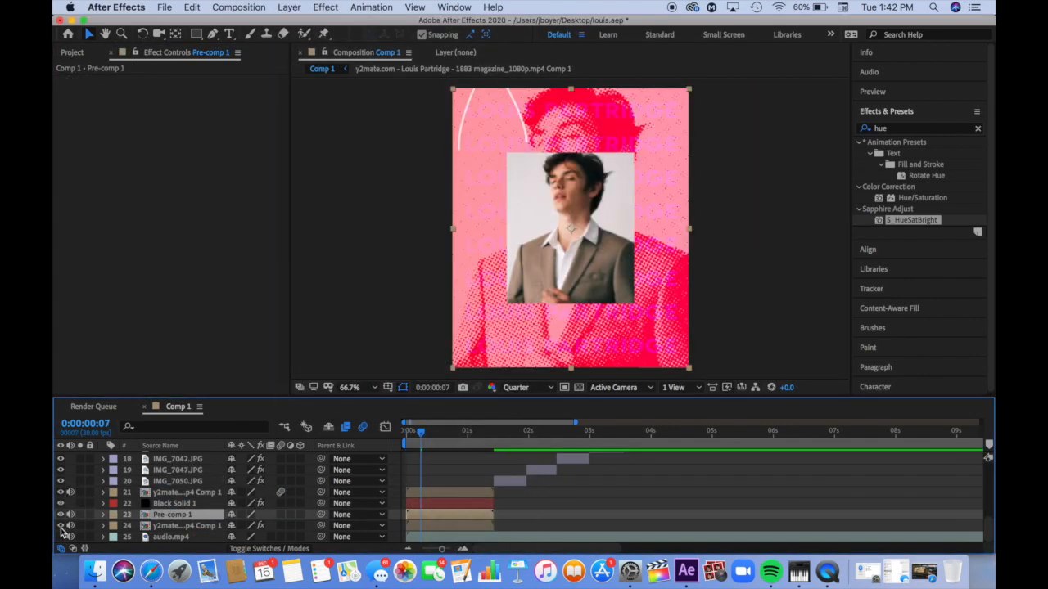
pyautogui.click(61, 538)
pyautogui.click(178, 527)
pyautogui.press('space')
pyautogui.moveTo(421, 432); pyautogui.dragTo(380, 427)
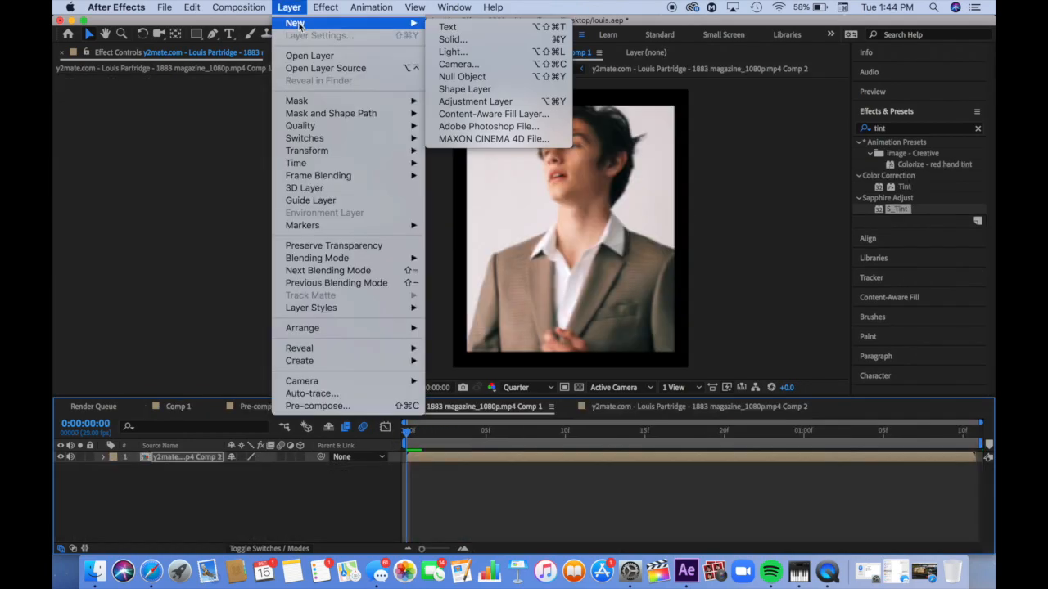
# - Add a 1080 x 1280 px white solid inside the framed video's pre-comp
pyautogui.click(374, 38)
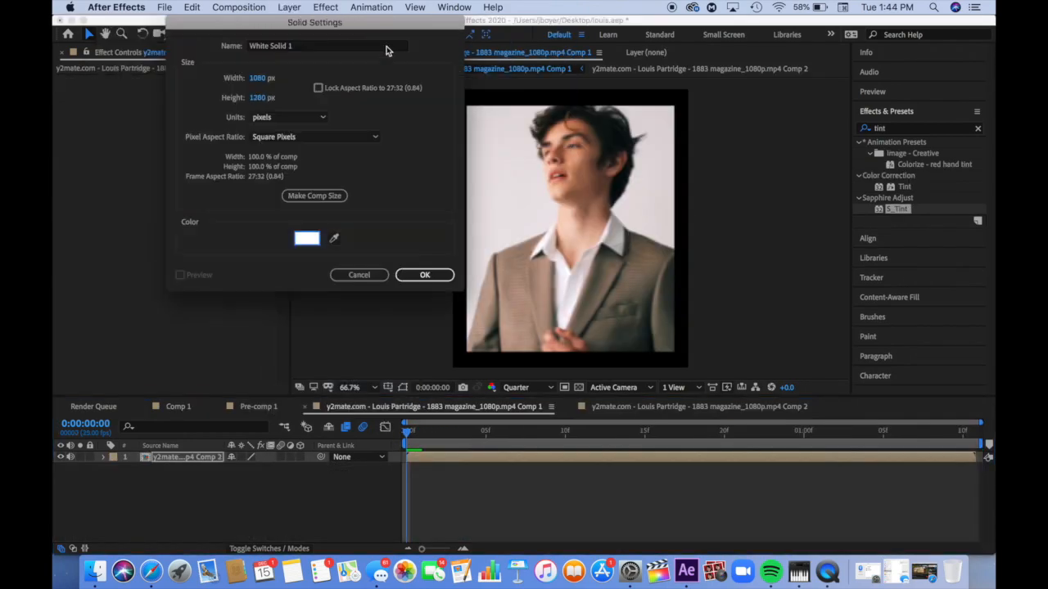
pyautogui.click(420, 273)
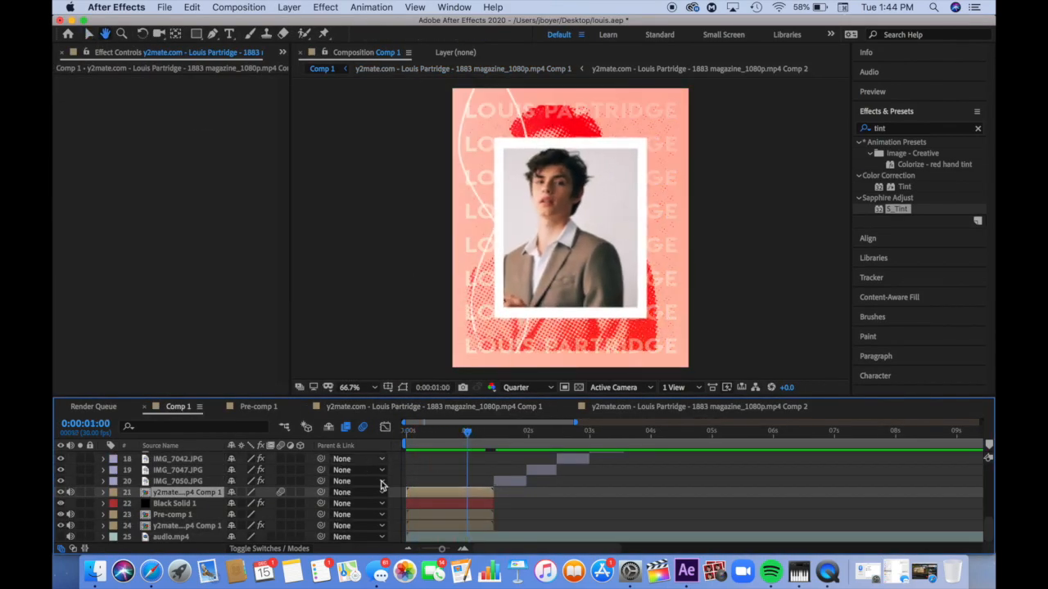
# - Scale the halftone background video in Comp 1 to 119% and preview the result
pyautogui.click(103, 525)
pyautogui.scroll(-5, 248, 524)
pyautogui.moveTo(250, 515); pyautogui.dragTo(283, 516)
pyautogui.press('space')
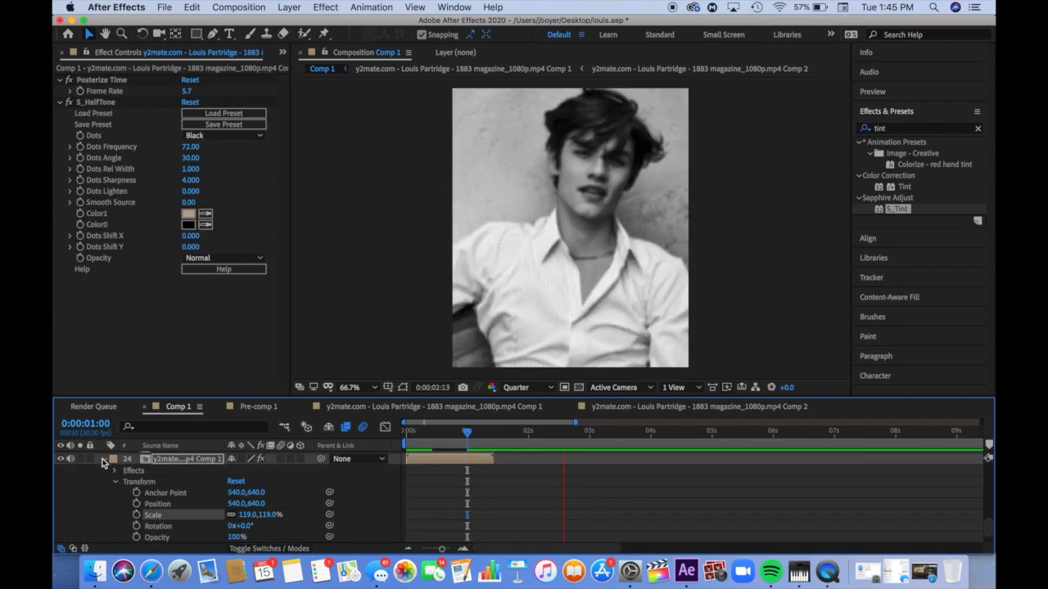
pyautogui.scroll(3, 262, 477)
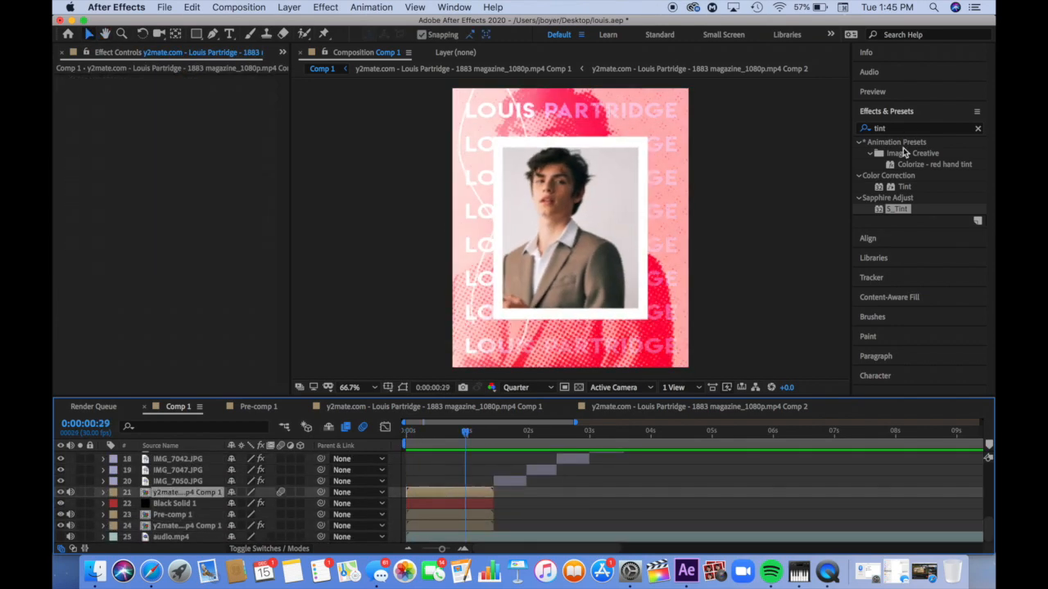
# - Find the Roughen Edges effect and apply it to the white-framed video layer
pyautogui.write('pape')
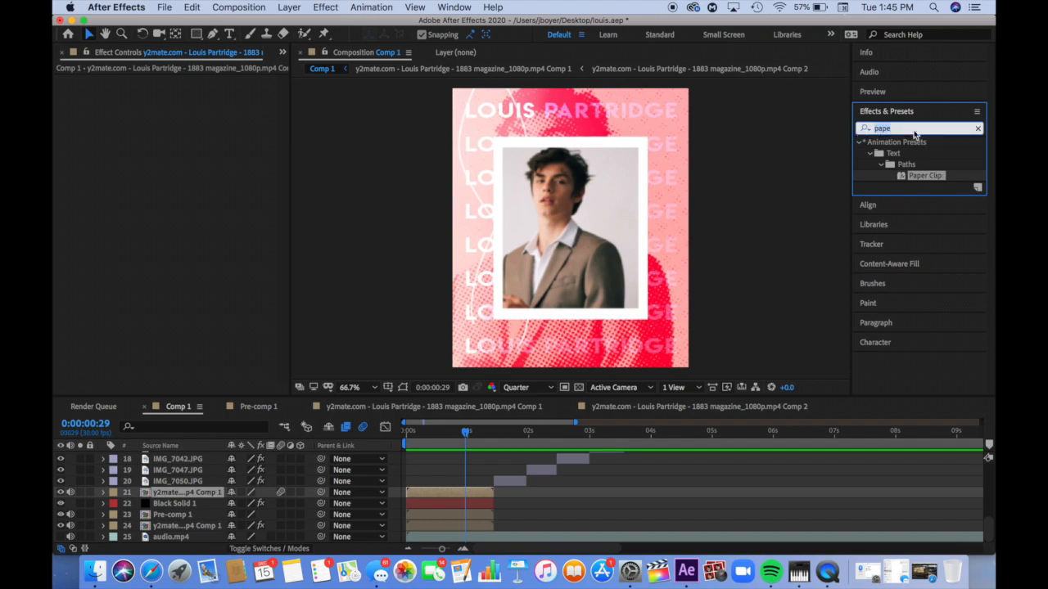
pyautogui.write('edges')
pyautogui.moveTo(918, 332); pyautogui.dragTo(204, 120)
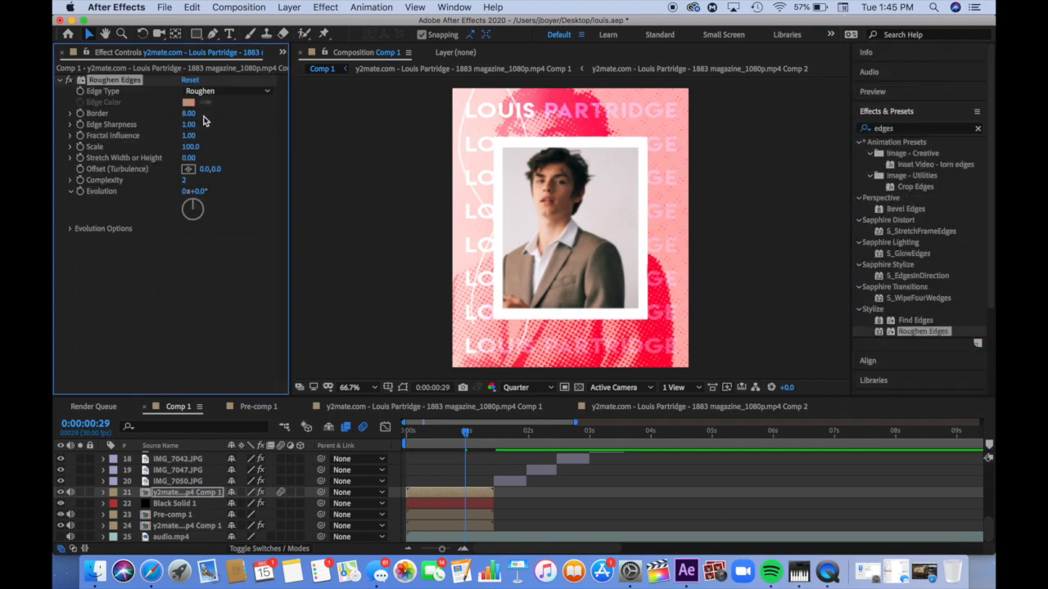
# - Set the preview resolution to Full and adjust Roughen Edges to a Border of 118 and a Scale of 92
pyautogui.click(519, 389)
pyautogui.click(519, 421)
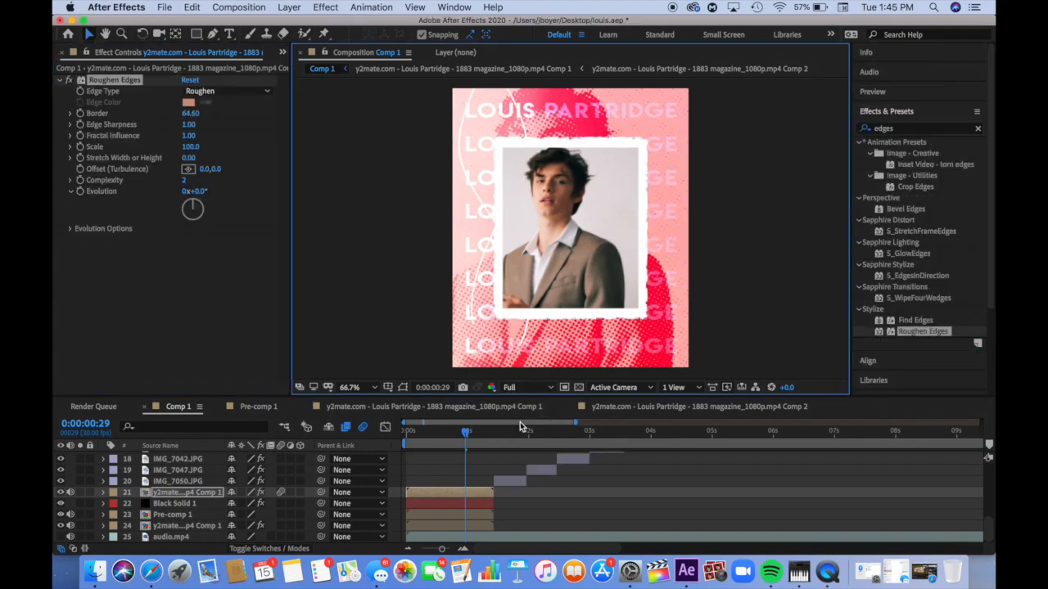
pyautogui.moveTo(190, 147); pyautogui.dragTo(190, 147)
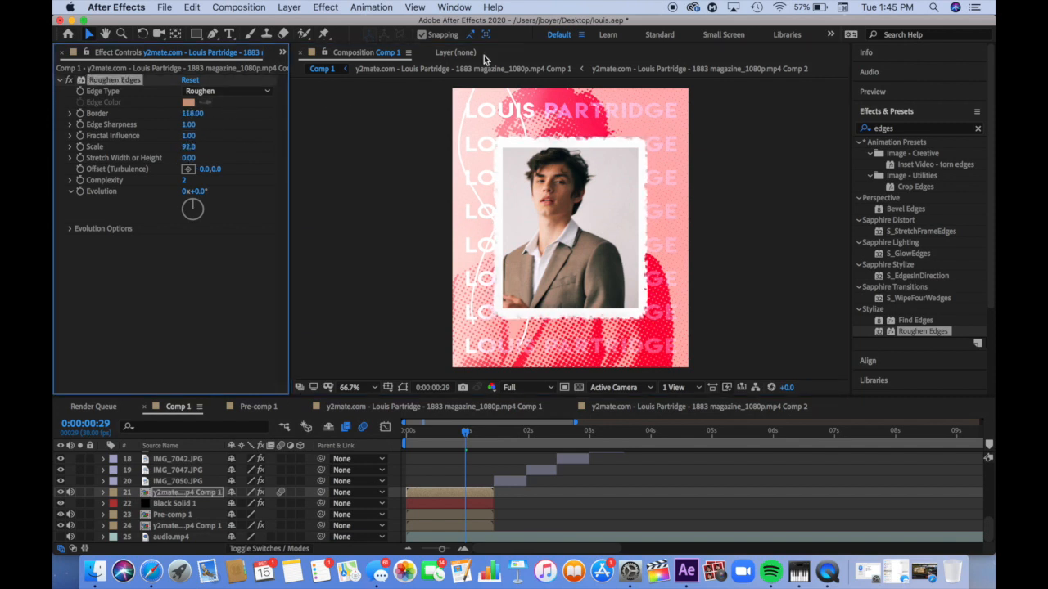
# - Open the framed video's pre-comp and scale the nested video to 94% to thin the white border
pyautogui.doubleClick(432, 524)
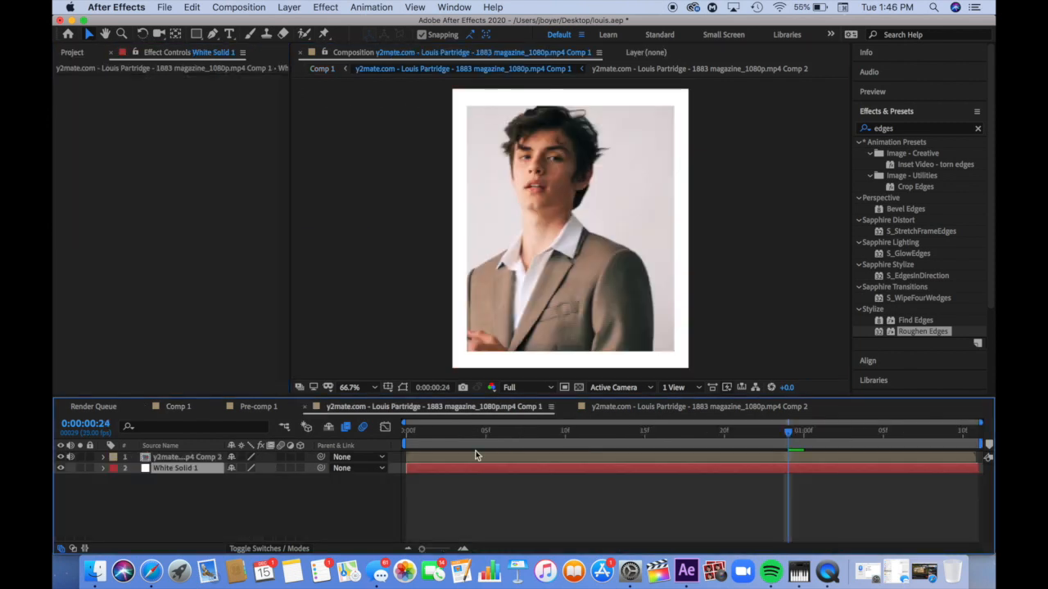
pyautogui.click(103, 457)
pyautogui.moveTo(233, 505); pyautogui.dragTo(238, 505)
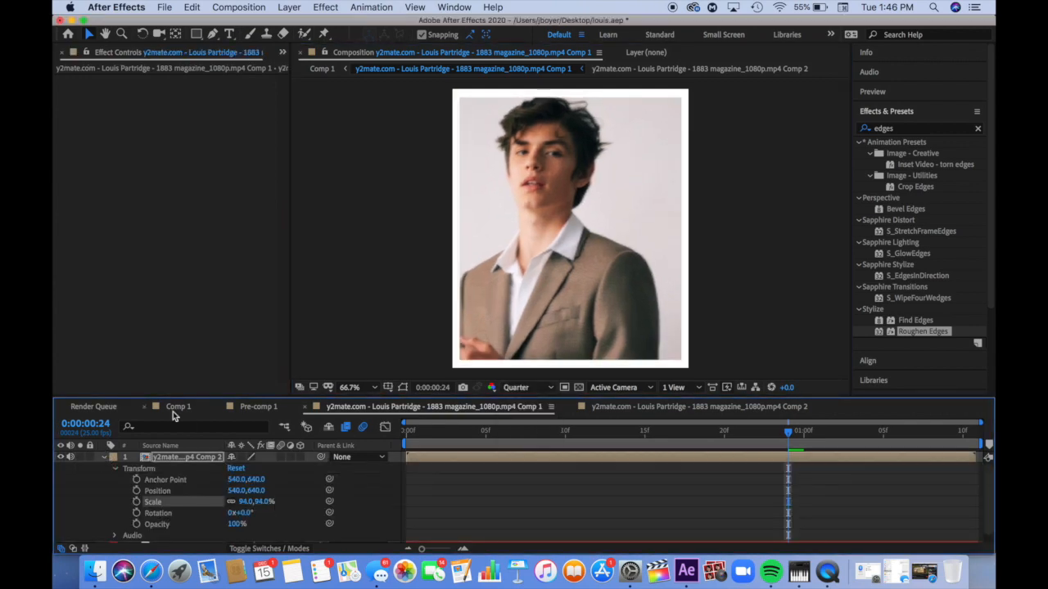
# - Return to Comp 1 and set the preview resolution to Quarter for playback
pyautogui.click(176, 409)
pyautogui.press('space')
pyautogui.click(509, 387)
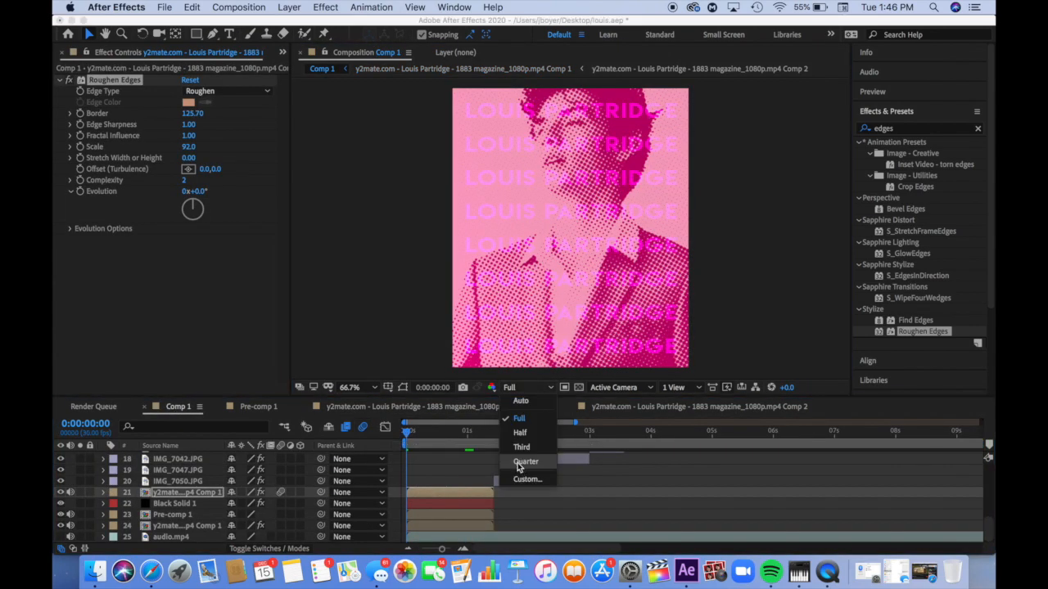
pyautogui.click(518, 461)
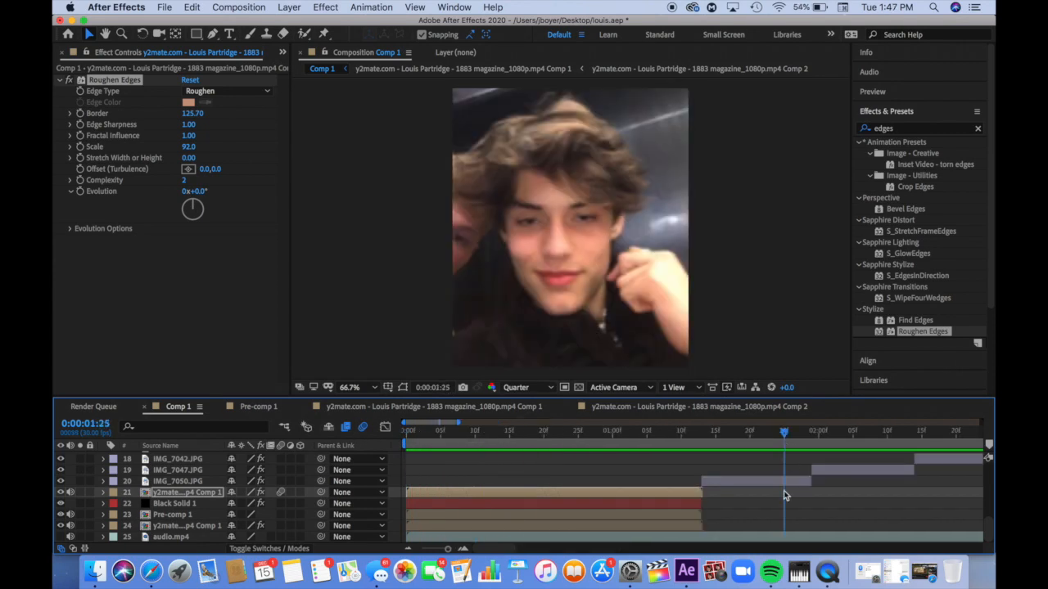
# - Keyframe S_BlurMoCurves Z Dist on IMG_7050 from 0.291 at the layer start to 1.000 at 0:00:01:25, and shape a fast-start ease
pyautogui.click(783, 483)
pyautogui.click(81, 262)
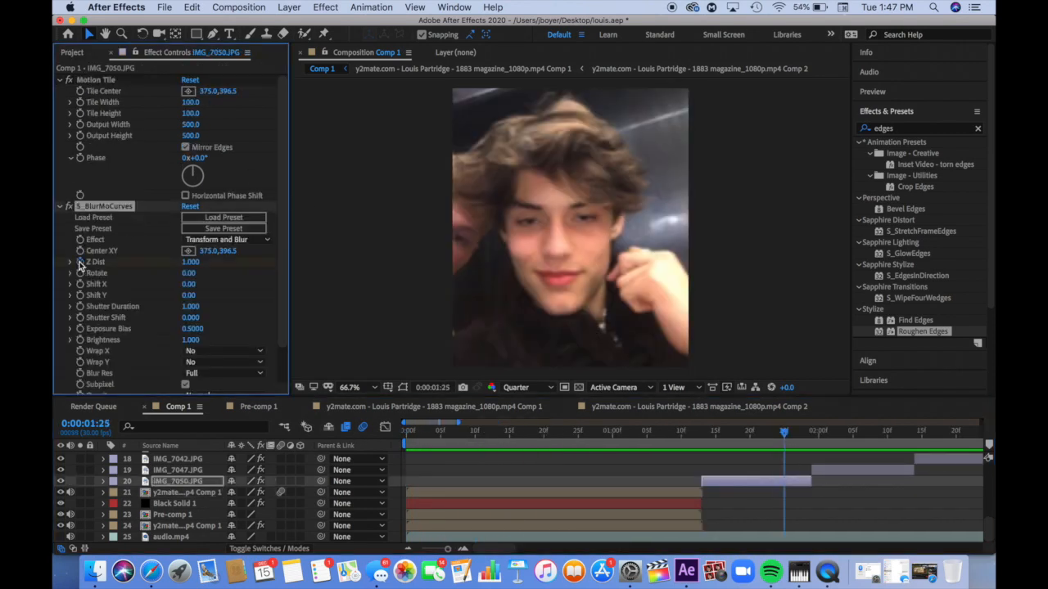
pyautogui.press('i')
pyautogui.moveTo(195, 262); pyautogui.dragTo(133, 262)
pyautogui.click(386, 427)
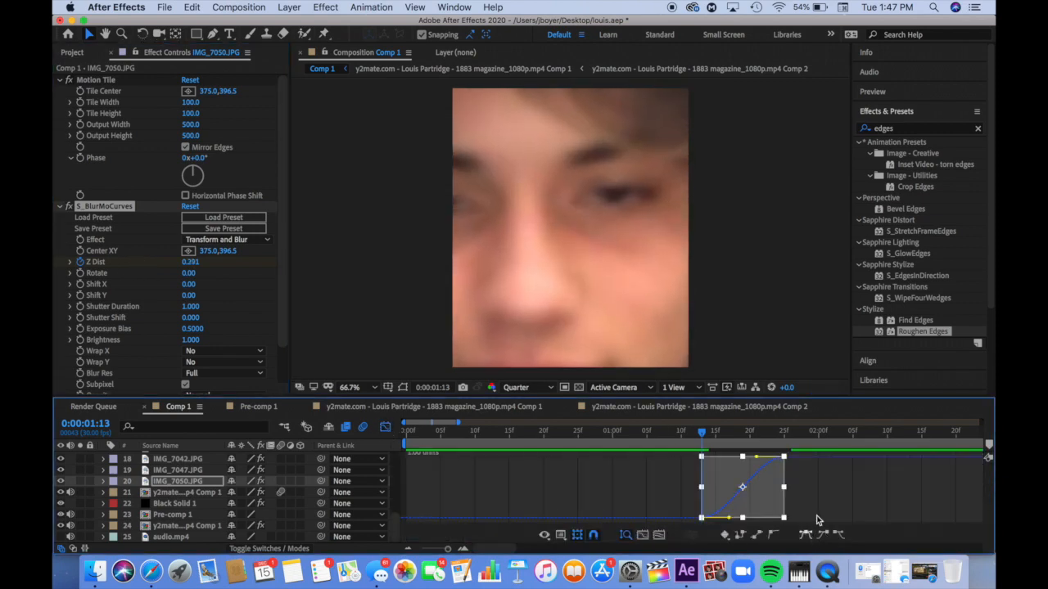
pyautogui.moveTo(758, 457); pyautogui.dragTo(680, 451)
pyautogui.click(661, 438)
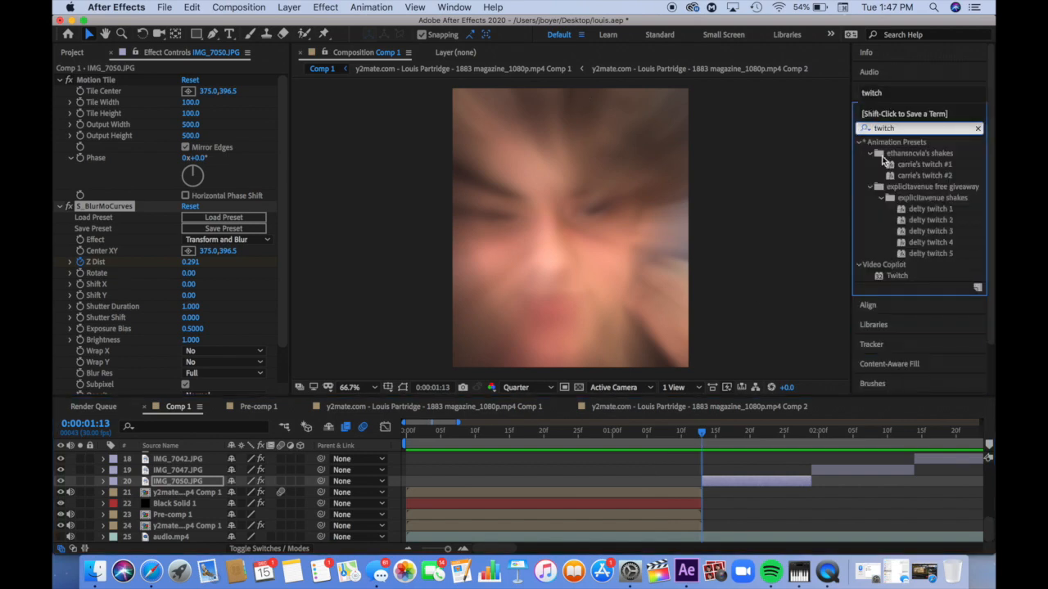
# - Apply the carrie's twitch #1 preset to the framed video layer and set the Twitch Border to Expand
pyautogui.doubleClick(924, 164)
pyautogui.moveTo(702, 433); pyautogui.dragTo(654, 435)
pyautogui.click(684, 492)
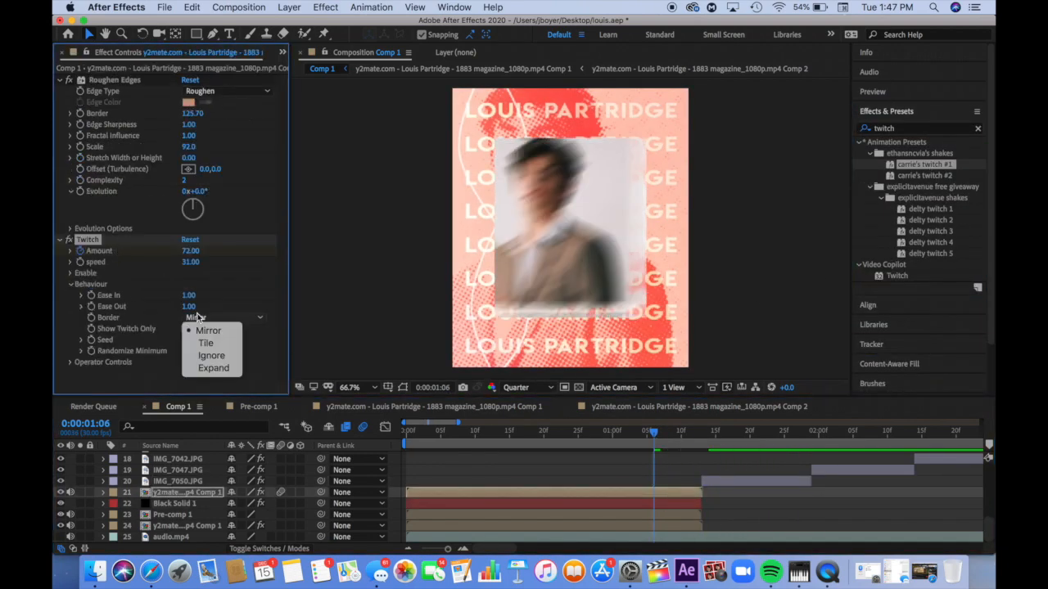
pyautogui.click(213, 368)
# - Move the Twitch effect's last Amount keyframe to about 0:00:01:21, past the framed clip's end, and preview the twitch
pyautogui.click(547, 418)
pyautogui.press('u')
pyautogui.press('space')
pyautogui.moveTo(654, 538); pyautogui.dragTo(757, 539)
pyautogui.click(572, 433)
pyautogui.press('space')
pyautogui.click(600, 434)
pyautogui.press('space')
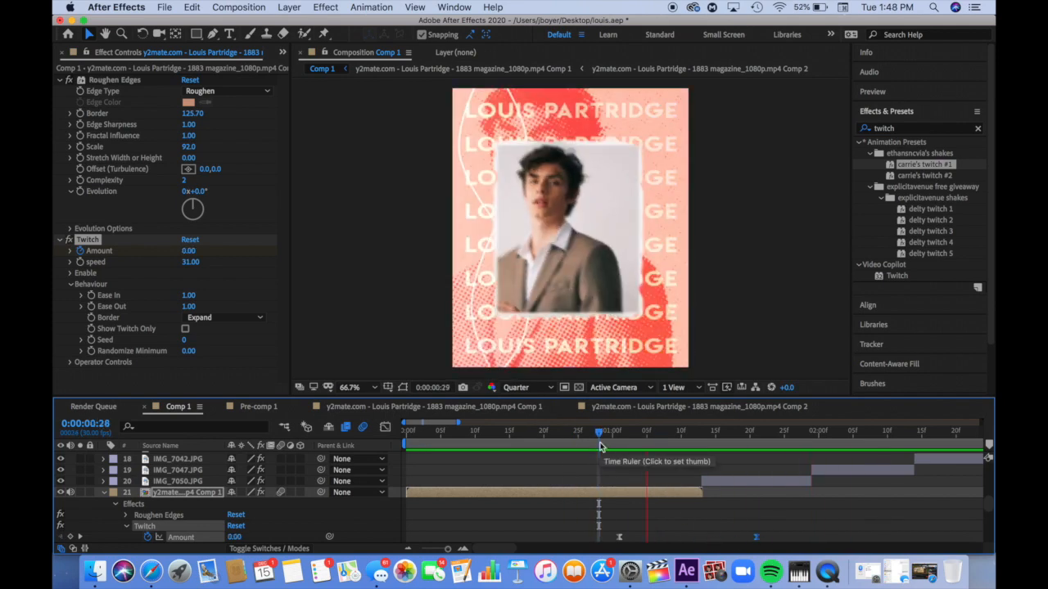
# - Collapse the framed video layer's properties and play back the intro
pyautogui.click(103, 492)
pyautogui.click(448, 433)
pyautogui.press('space')
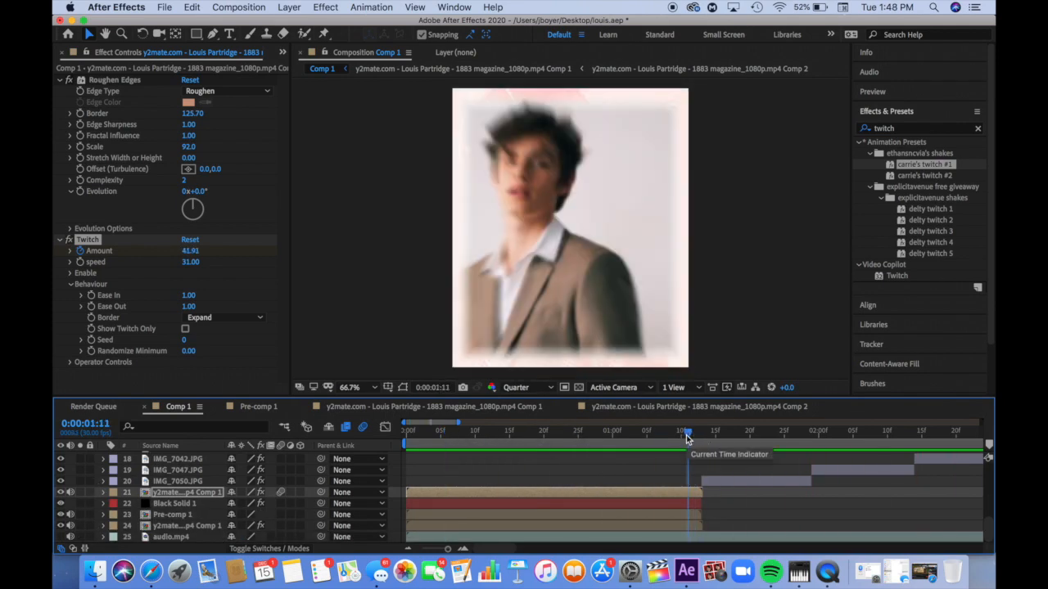
pyautogui.click(408, 434)
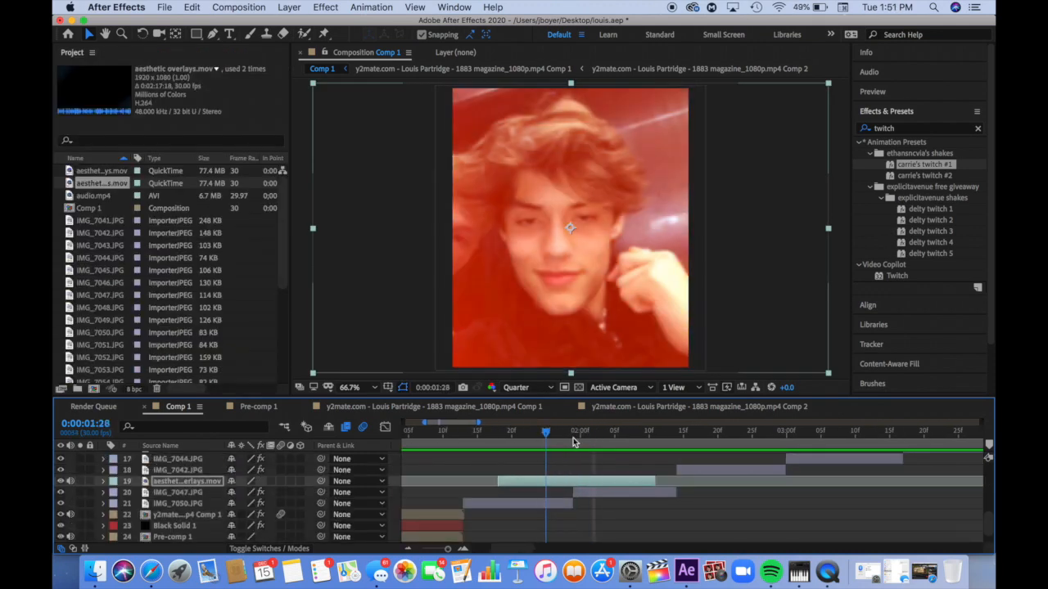
# - Keyframe the aesthetic overlays layer's Opacity from 0% to 100% and back to 0% across the IMG_7050 to IMG_7047 cut
pyautogui.moveTo(573, 440); pyautogui.dragTo(651, 449)
pyautogui.click(104, 481)
pyautogui.click(71, 526)
pyautogui.write('35')
pyautogui.press('Return')
pyautogui.click(505, 433)
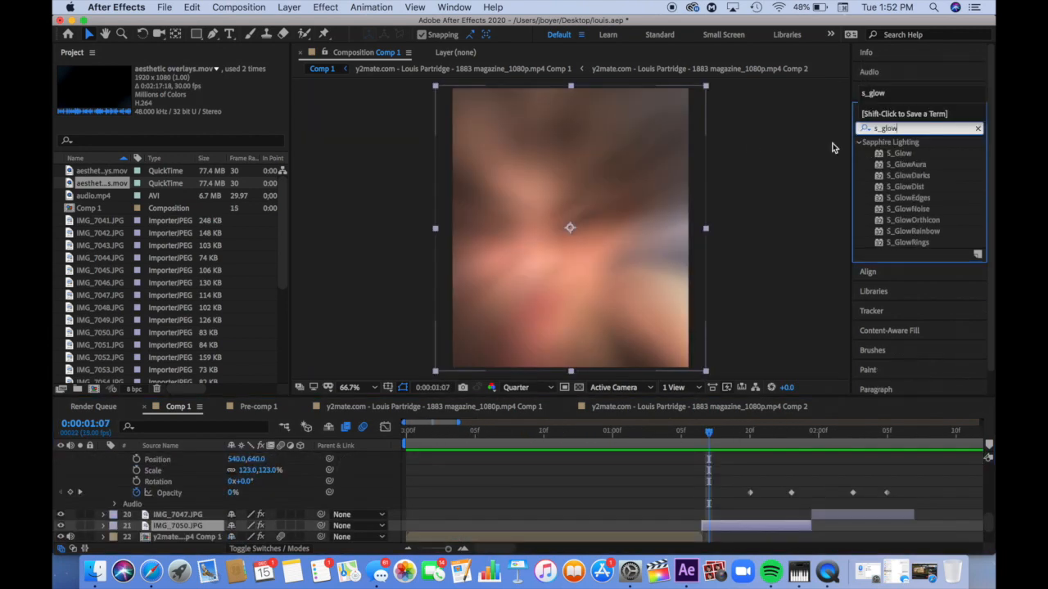
# - Apply S_Glow to IMG_7050 and keyframe its Brightness from 2 near the clip's start to 0 at 0:00:01:10
pyautogui.doubleClick(899, 154)
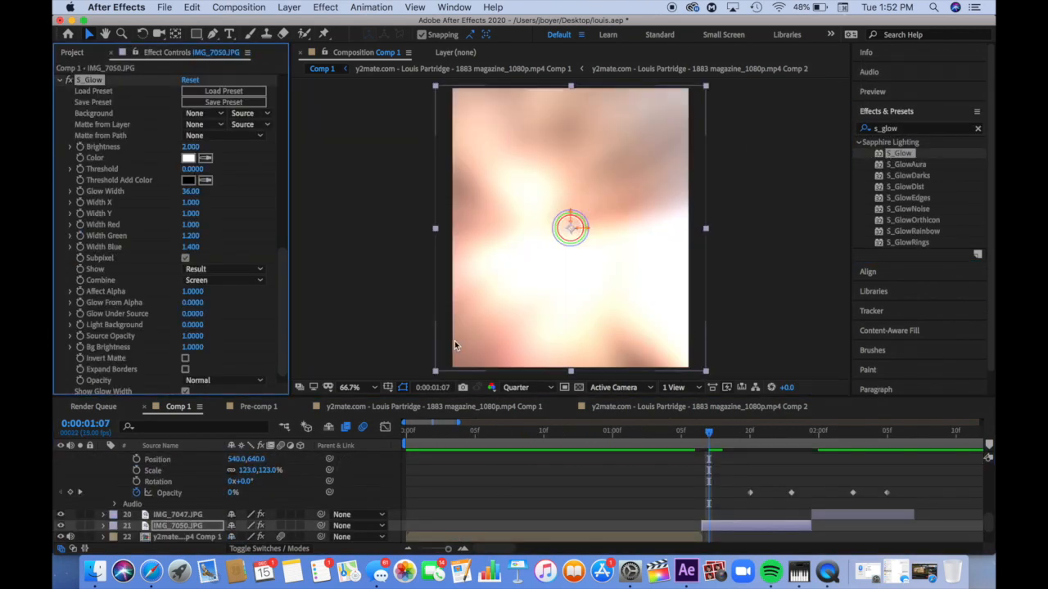
pyautogui.click(750, 434)
pyautogui.click(190, 147)
pyautogui.write('0')
pyautogui.press('Return')
# - Play back the glow flash at the start of IMG_7050, and the intro from the beginning
pyautogui.press('space')
pyautogui.click(690, 436)
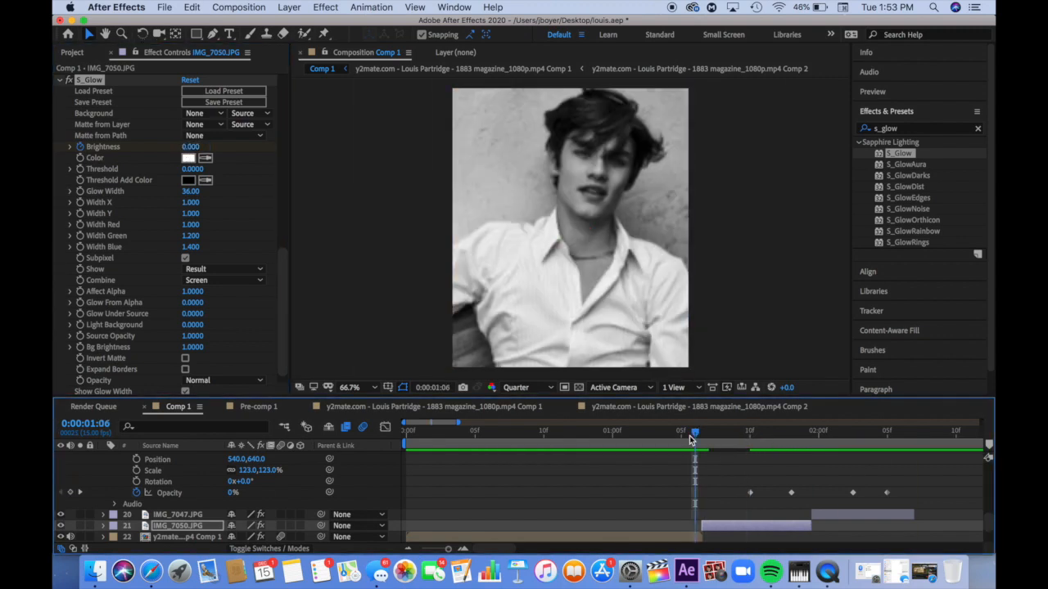
pyautogui.press('space')
pyautogui.press('space')
pyautogui.press('space')
pyautogui.moveTo(690, 435); pyautogui.dragTo(373, 438)
pyautogui.press('space')
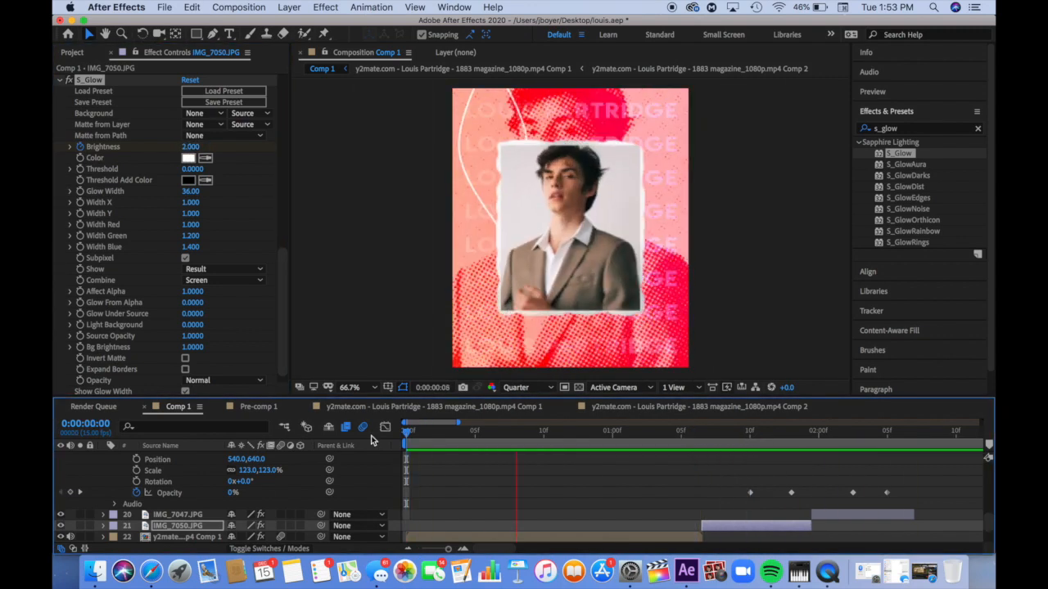
# - Find the S_Shake effect, apply it to IMG_7050, and save the project
pyautogui.click(737, 436)
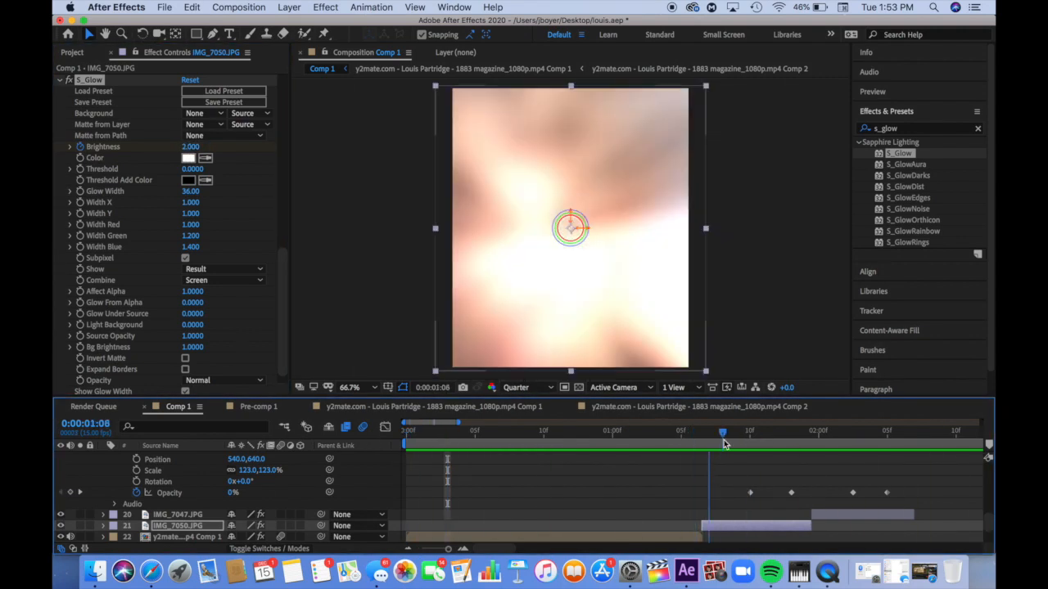
pyautogui.click(906, 129)
pyautogui.write('s_shake')
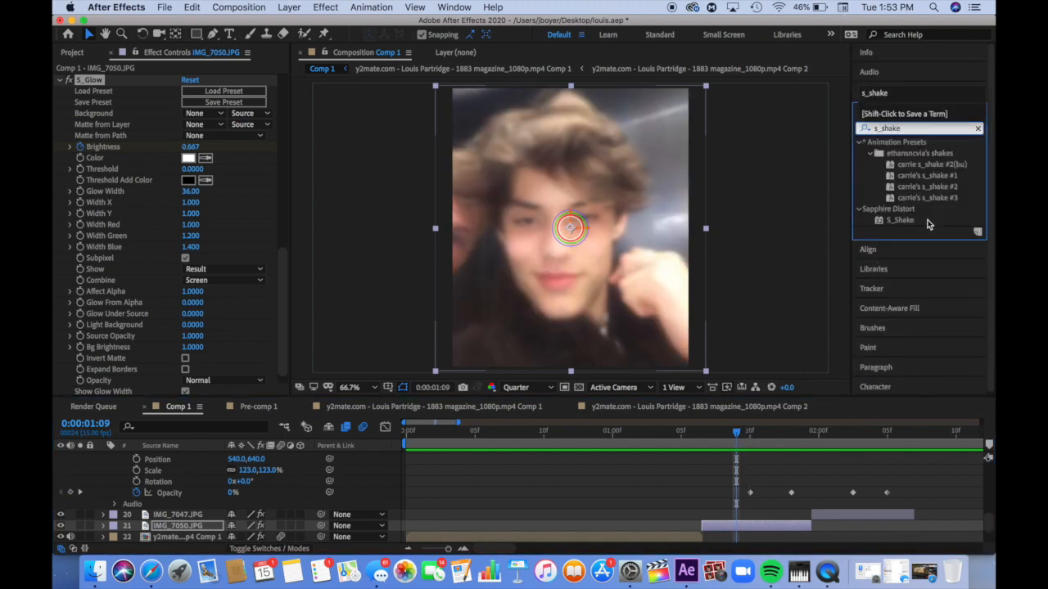
pyautogui.doubleClick(907, 221)
pyautogui.click(165, 8)
pyautogui.click(179, 118)
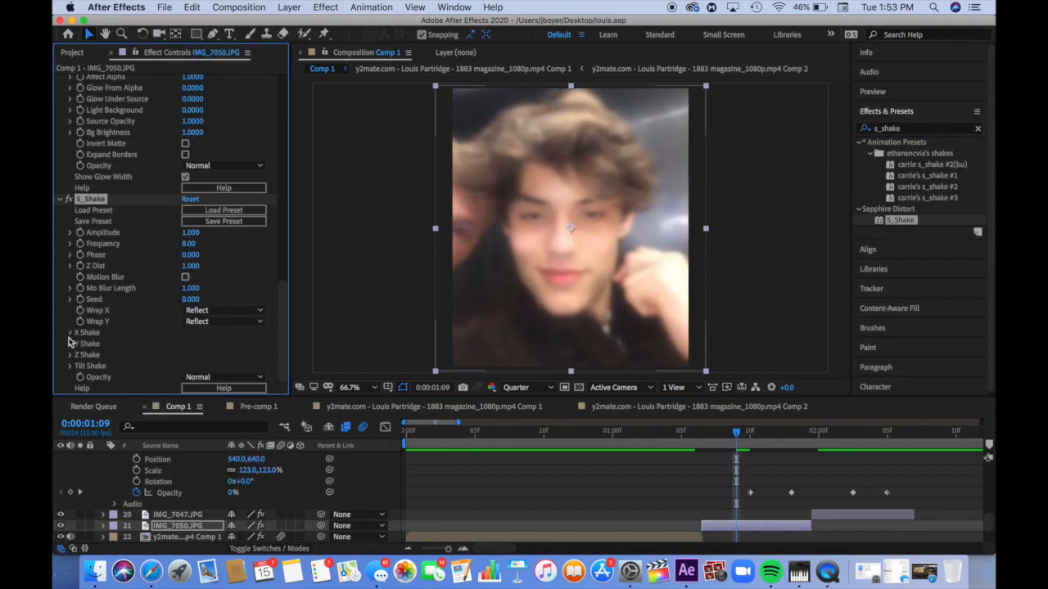
# - Keyframe IMG_7050's S_Shake Amplitude from 0 at 0:00:01:09 to 6.28 near the clip's end, with Motion Blur on and Mo Blur Length 1.48
pyautogui.click(71, 365)
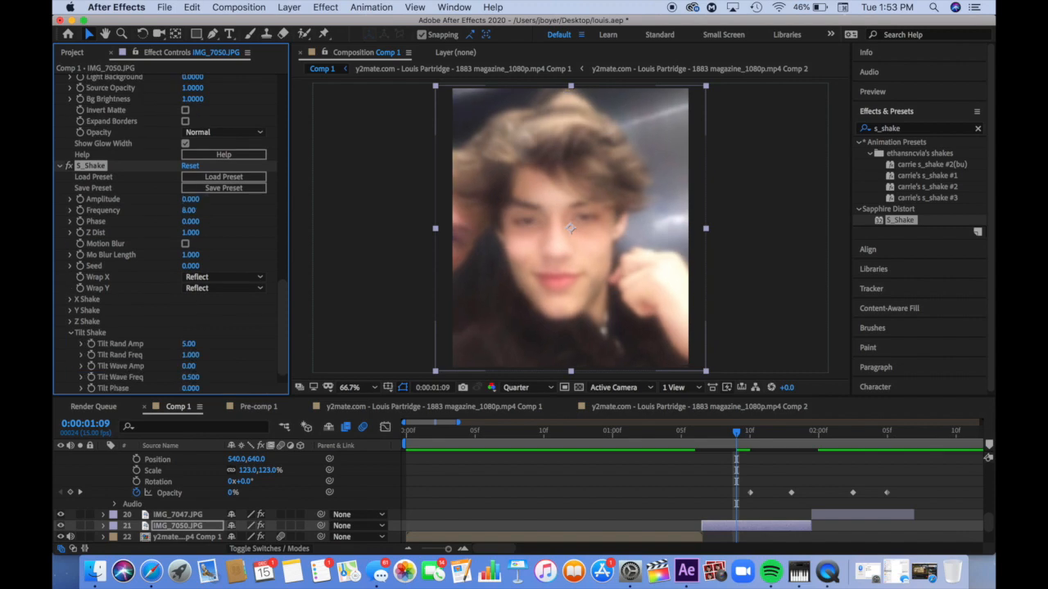
pyautogui.click(813, 448)
pyautogui.click(692, 433)
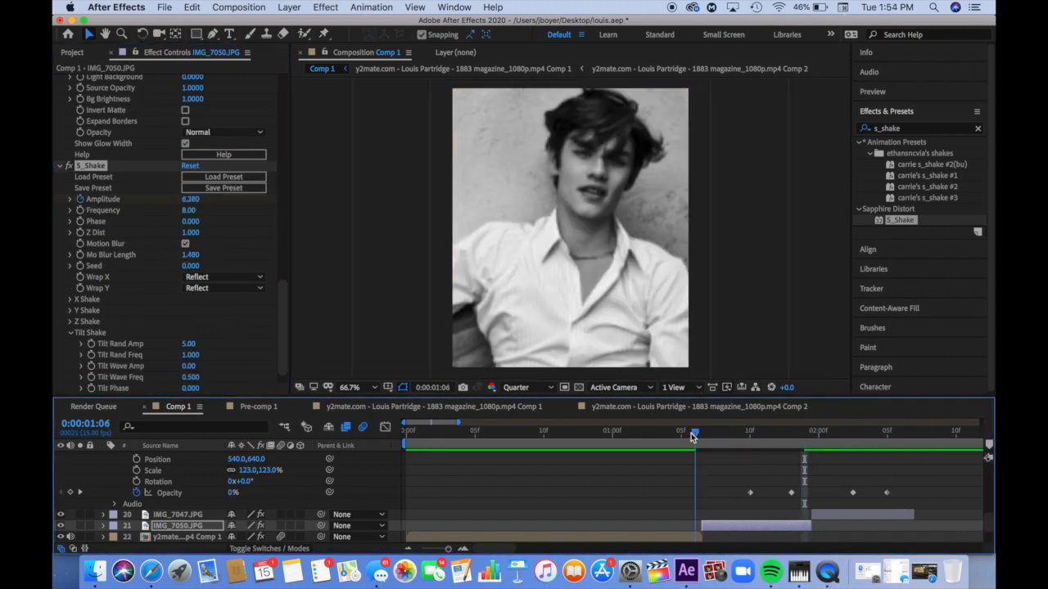
pyautogui.press('space')
pyautogui.press('space')
# - Try a Tilt Rand Amp of 50 in the S_Shake effect on IMG_7050
pyautogui.click(189, 344)
pyautogui.write('50')
pyautogui.press('Return')
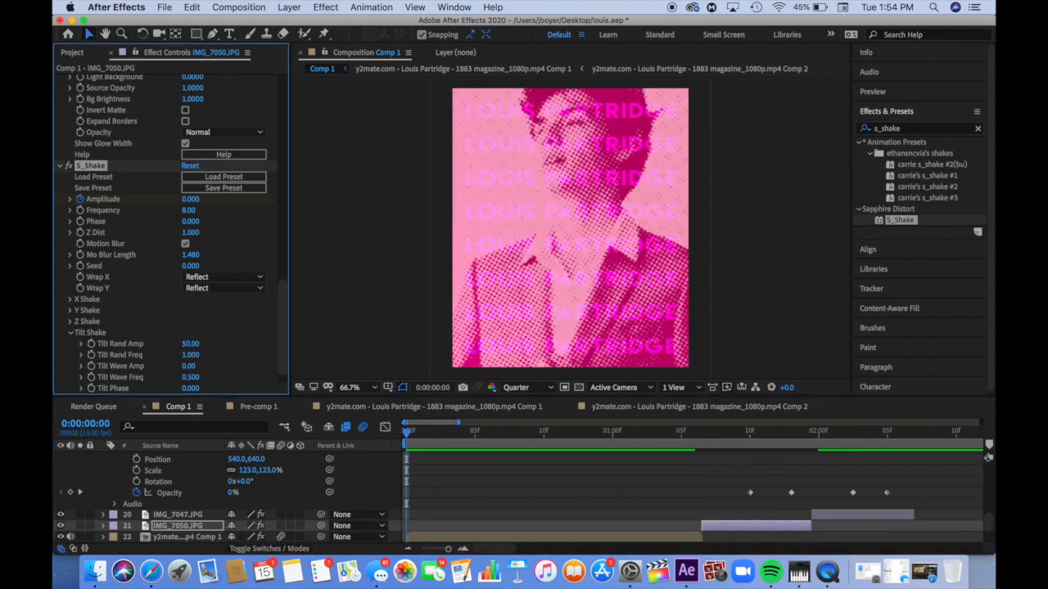
# - Set the S_Shake Tilt Rand Amp on IMG_7050 to 0 and play back the transition
pyautogui.write('0')
pyautogui.press('Return')
pyautogui.press('space')
pyautogui.click(693, 444)
pyautogui.press('space')
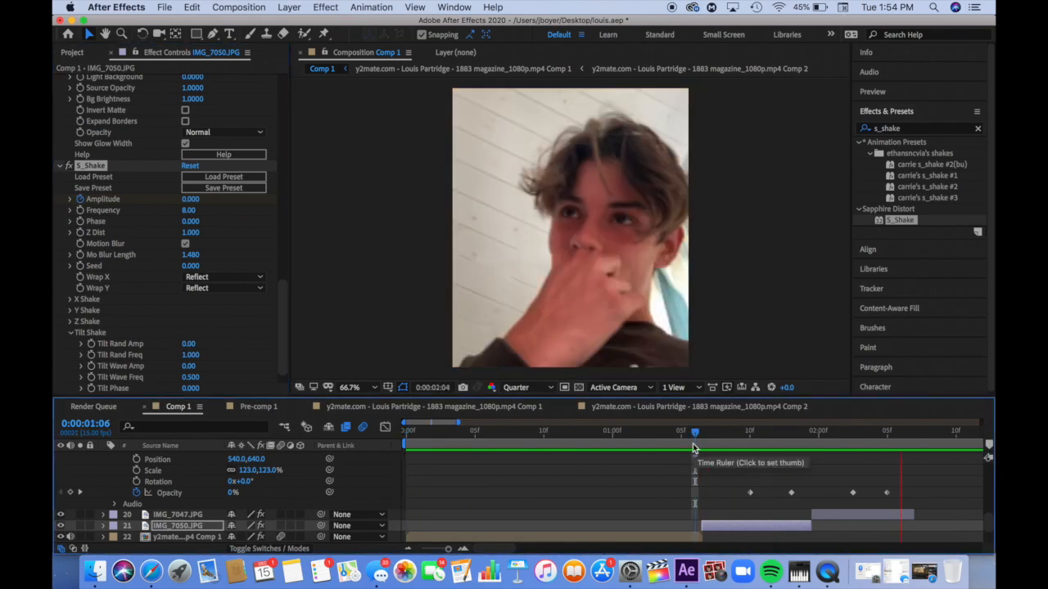
# - Set the S_Shake Frequency on IMG_7050 to 8.60 and preview the shake into the following photo
pyautogui.click(795, 450)
pyautogui.moveTo(796, 454)
pyautogui.mouseDown()
pyautogui.moveTo(672, 443)
pyautogui.moveTo(809, 445)
pyautogui.mouseUp()
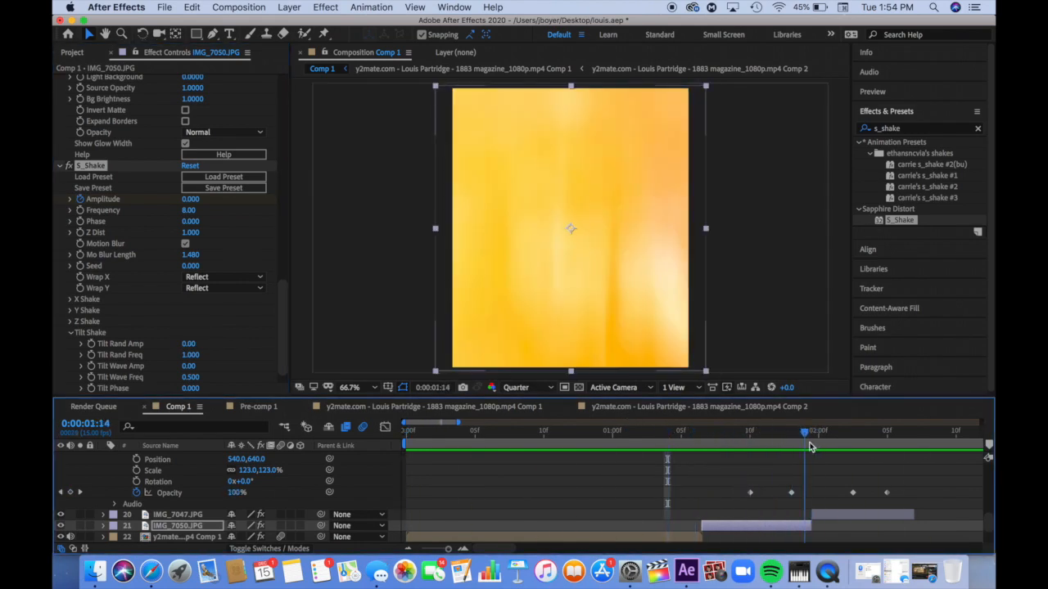
pyautogui.click(191, 210)
pyautogui.moveTo(191, 210); pyautogui.dragTo(194, 210)
pyautogui.press('space')
pyautogui.click(698, 443)
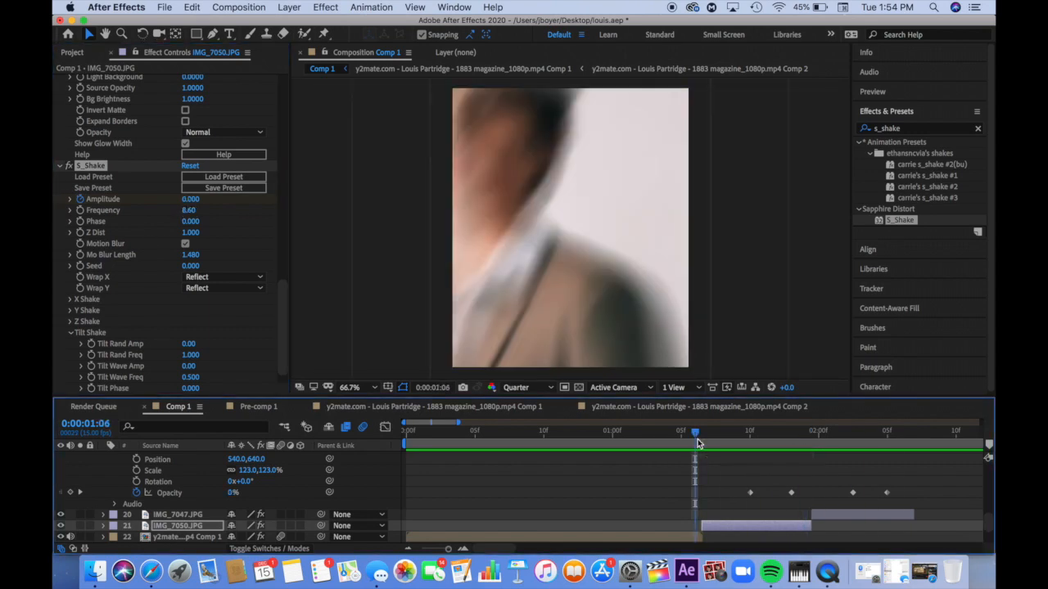
pyautogui.press('space')
pyautogui.click(605, 443)
pyautogui.press('space')
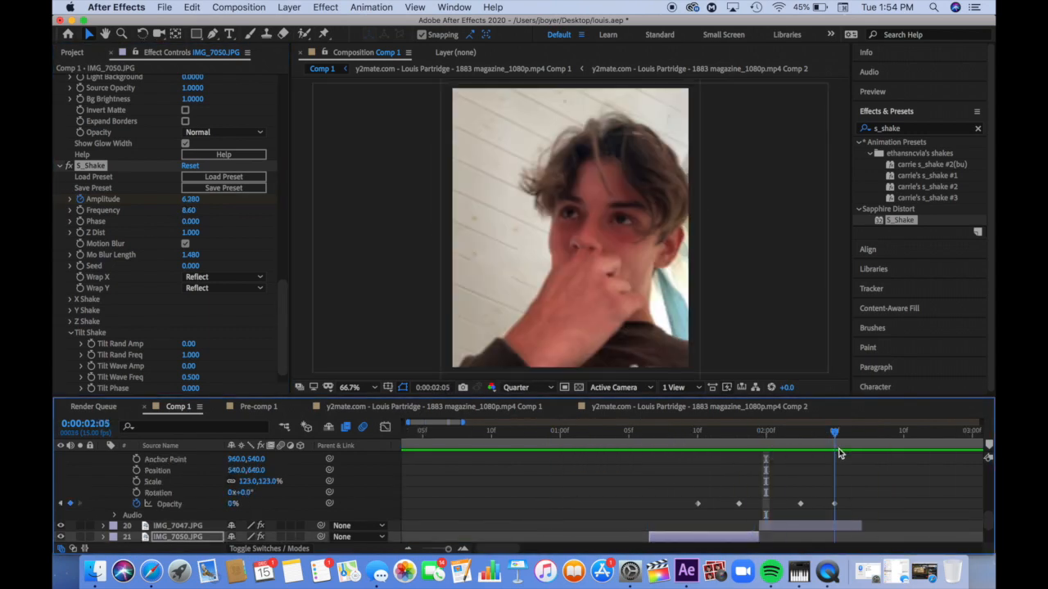
# - Copy S_Shake from IMG_7050 to IMG_7047, keyframe its Amplitude from 6.4 at 0:00:02:00 to 0 at 0:00:02:05, and preview it
pyautogui.click(94, 167)
pyautogui.click(818, 526)
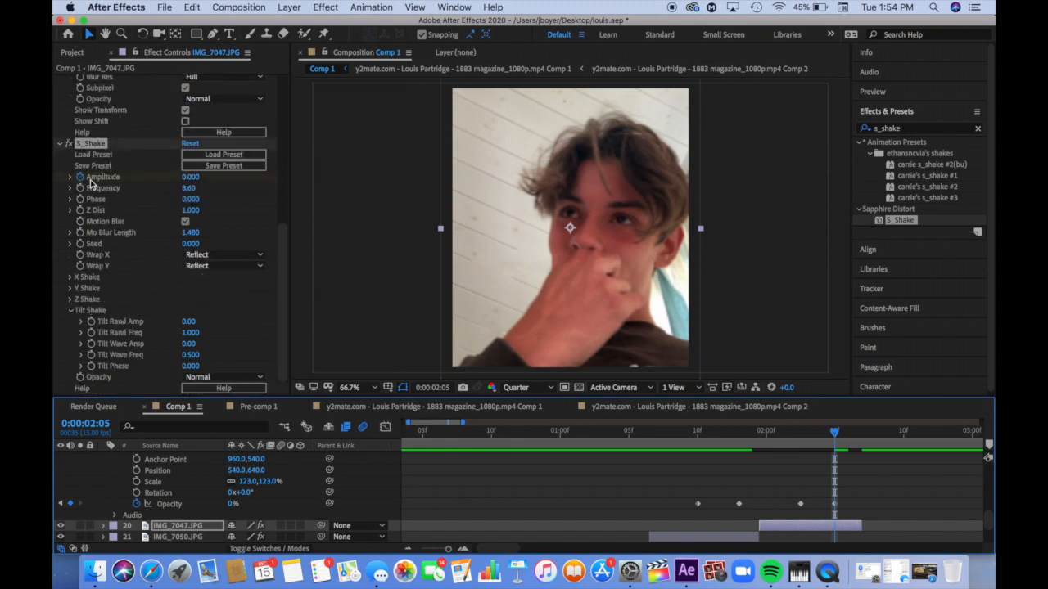
pyautogui.click(759, 441)
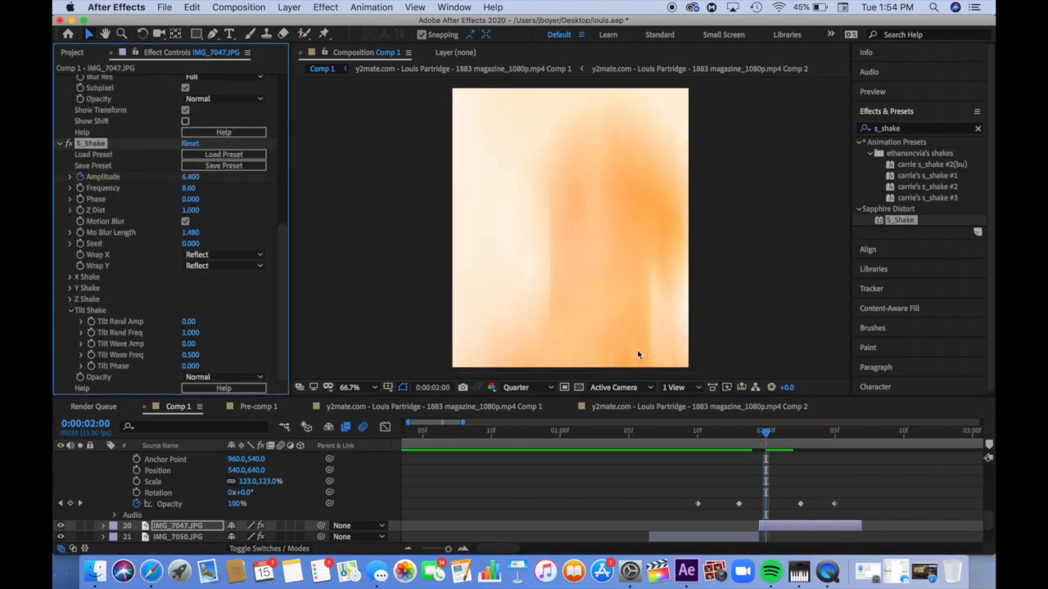
pyautogui.press('space')
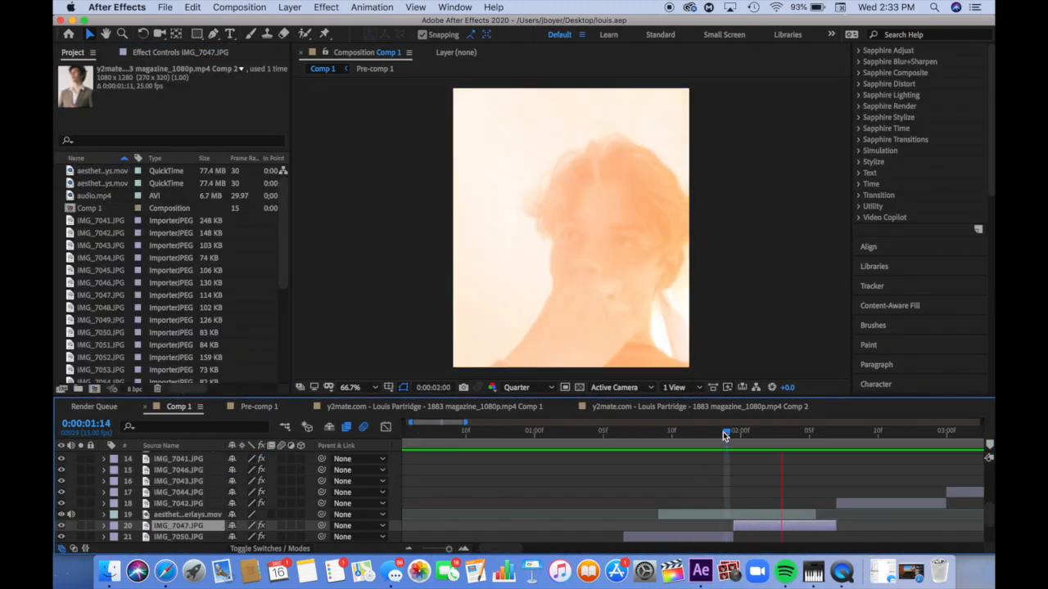
# - Extend IMG_7047 to the end of IMG_7042 and move the IMG_7042 layer below it
pyautogui.moveTo(723, 432); pyautogui.dragTo(783, 446)
pyautogui.moveTo(835, 526); pyautogui.dragTo(946, 525)
pyautogui.moveTo(180, 504); pyautogui.dragTo(181, 530)
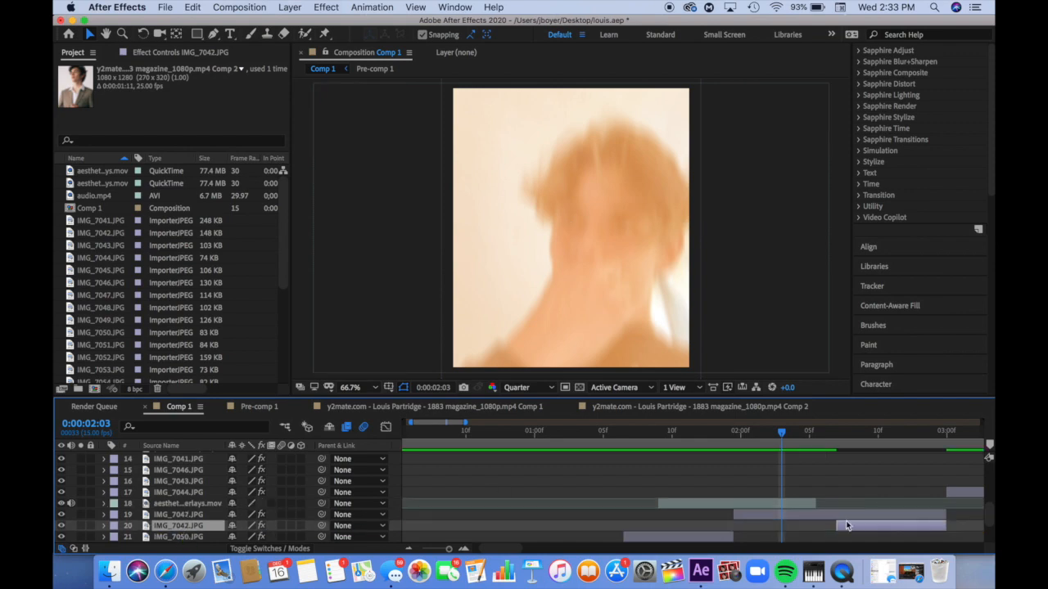
# - Pre-compose the IMG_7047 layer and, at 0:00:02:07, draw a rectangular mask on it covering the whole frame
pyautogui.moveTo(782, 433); pyautogui.dragTo(835, 448)
pyautogui.click(833, 517)
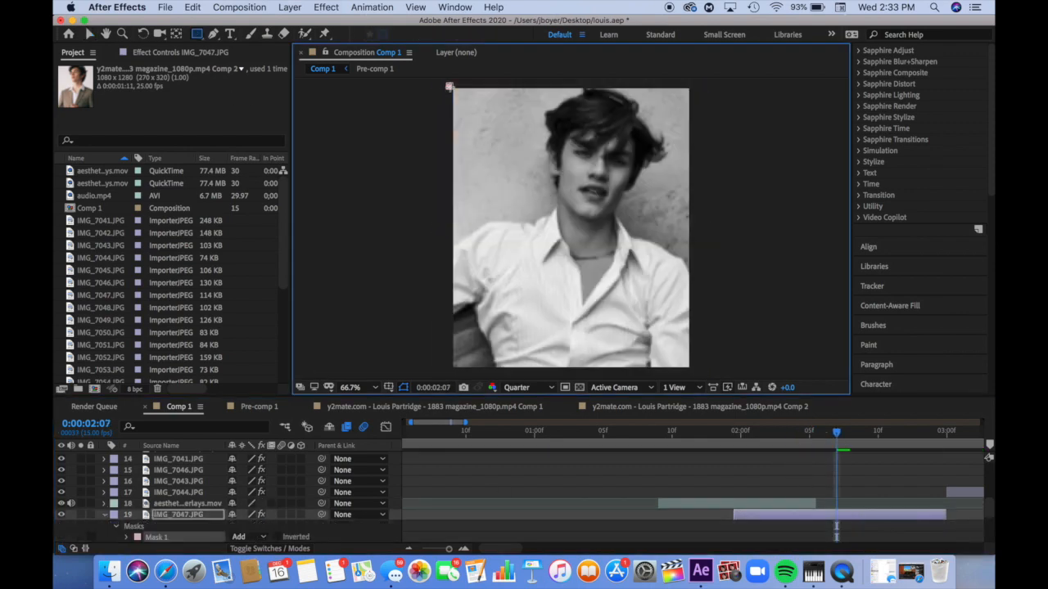
pyautogui.click(289, 7)
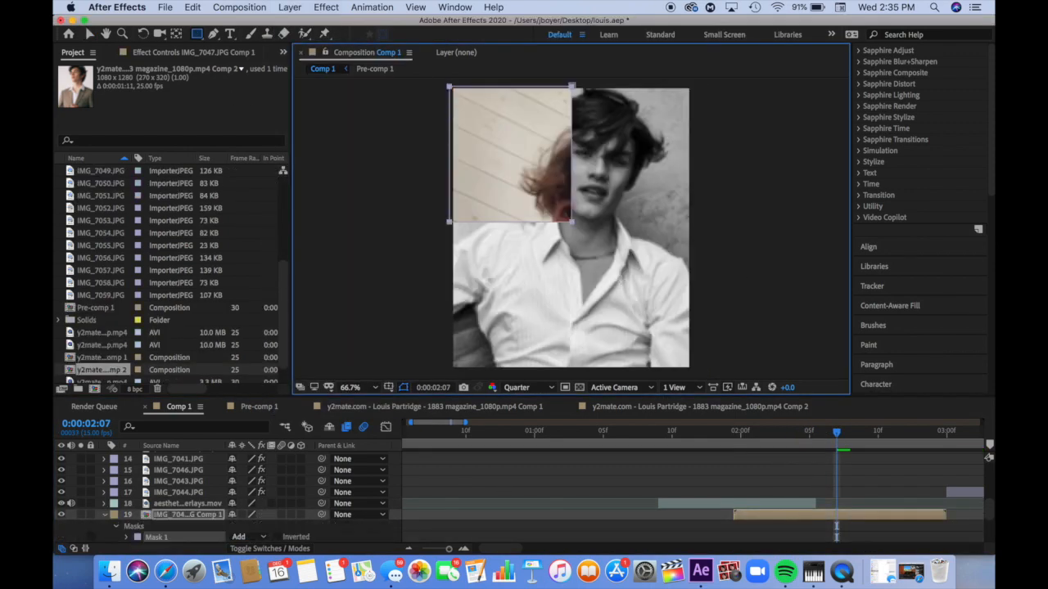
pyautogui.moveTo(620, 279); pyautogui.dragTo(695, 371)
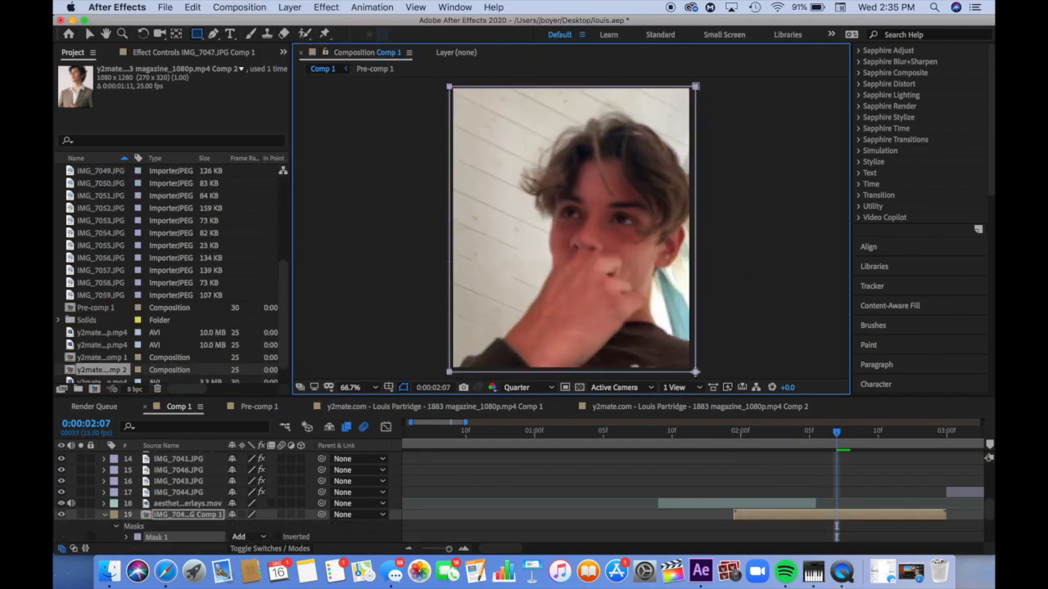
# - Add a Mask Path keyframe for the full-frame mask at 0:00:02:07
pyautogui.scroll(-5, 135, 478)
pyautogui.click(127, 482)
pyautogui.click(148, 493)
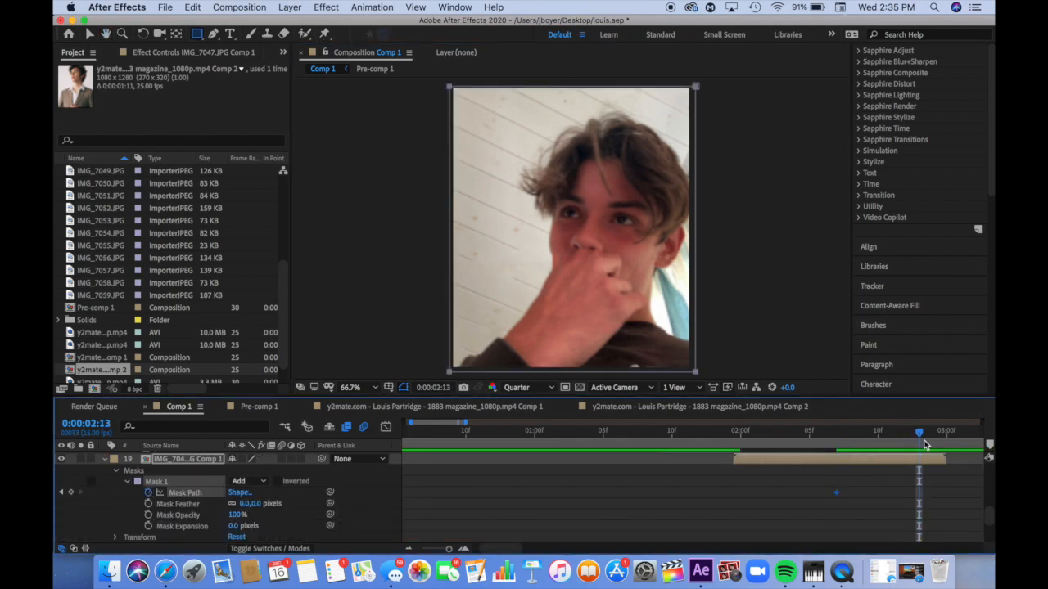
# - Play back the masked IMG_7047 clip up to the next photo to judge the mask animation's timing
pyautogui.hscroll(3, 923, 444)
pyautogui.scroll(2, 922, 444)
pyautogui.press('space')
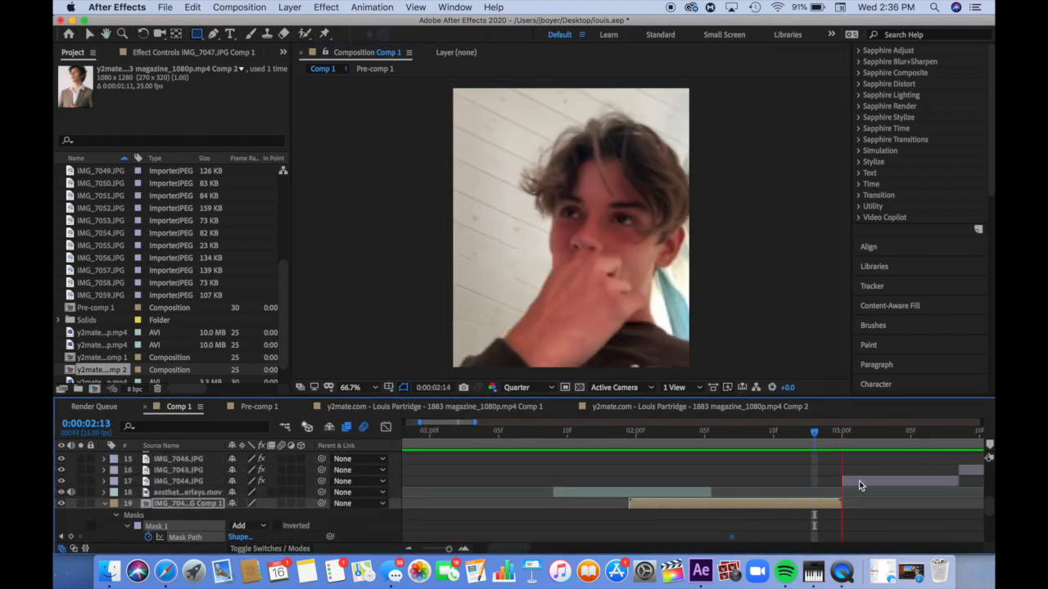
pyautogui.press('space')
pyautogui.press('space')
pyautogui.moveTo(810, 433); pyautogui.dragTo(594, 434)
pyautogui.press('space')
# - Add a Mask Path keyframe at 0:00:02:12 and move the mask's four corners inward to form a tilted diamond over the face
pyautogui.moveTo(843, 434); pyautogui.dragTo(807, 452)
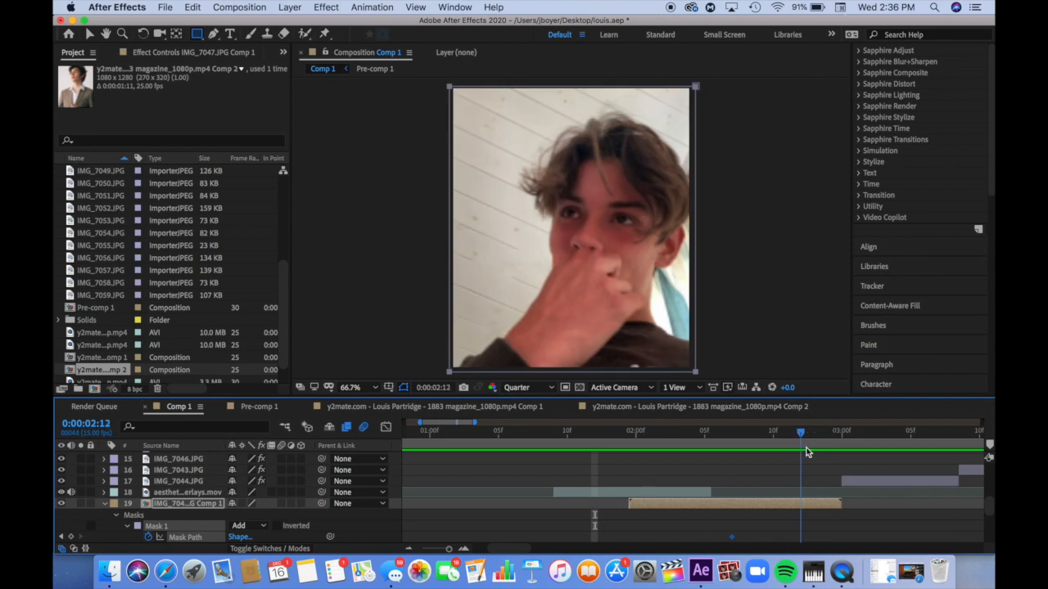
pyautogui.click(124, 528)
pyautogui.click(90, 35)
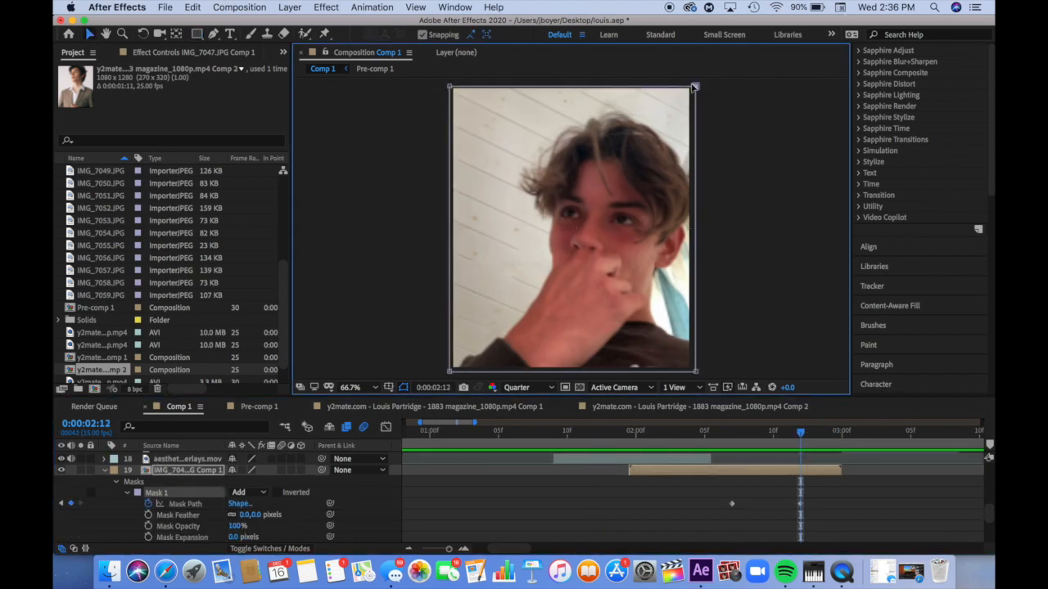
pyautogui.moveTo(694, 86); pyautogui.dragTo(633, 174)
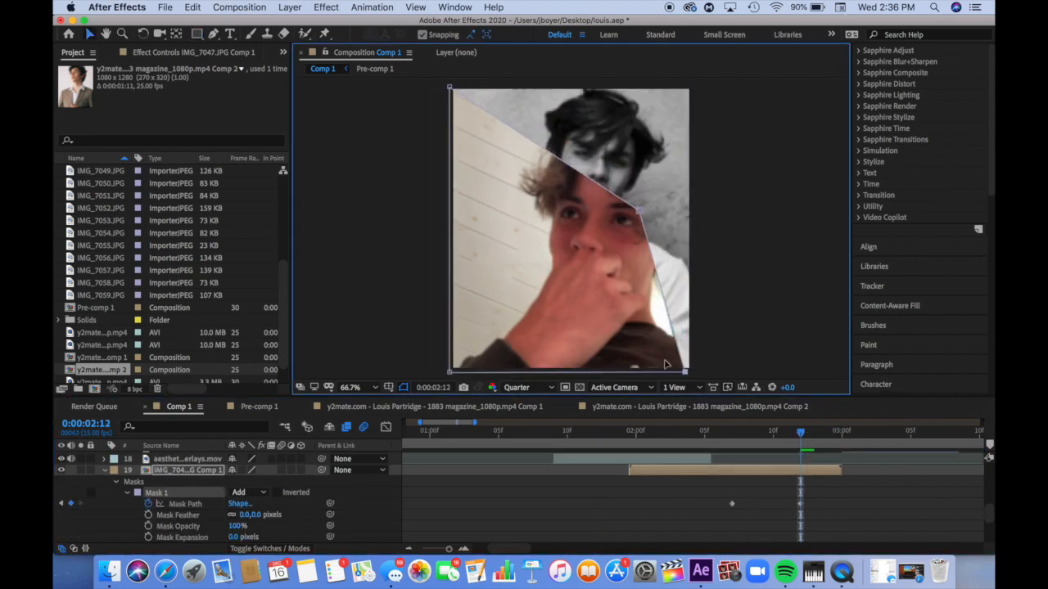
pyautogui.moveTo(664, 362); pyautogui.dragTo(604, 327)
pyautogui.moveTo(450, 87); pyautogui.dragTo(580, 162)
pyautogui.moveTo(450, 362); pyautogui.dragTo(501, 250)
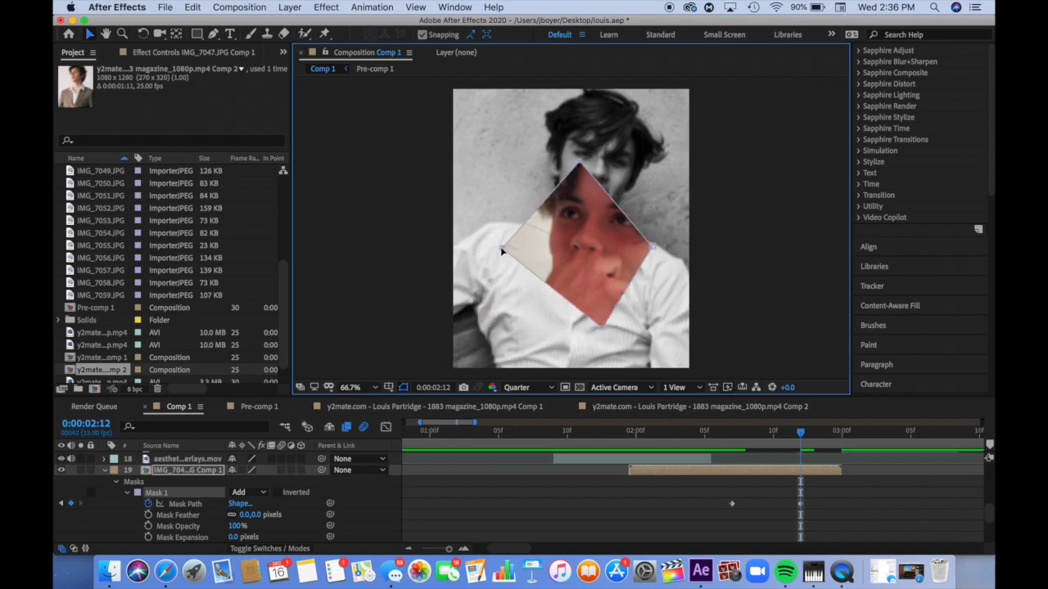
# - Easy-ease the Mask Path keyframes, shape the speed graph to start fast and slow down, and preview the transition
pyautogui.click(185, 504)
pyautogui.press('F9')
pyautogui.click(386, 428)
pyautogui.moveTo(790, 517); pyautogui.dragTo(721, 521)
pyautogui.moveTo(800, 434); pyautogui.dragTo(704, 437)
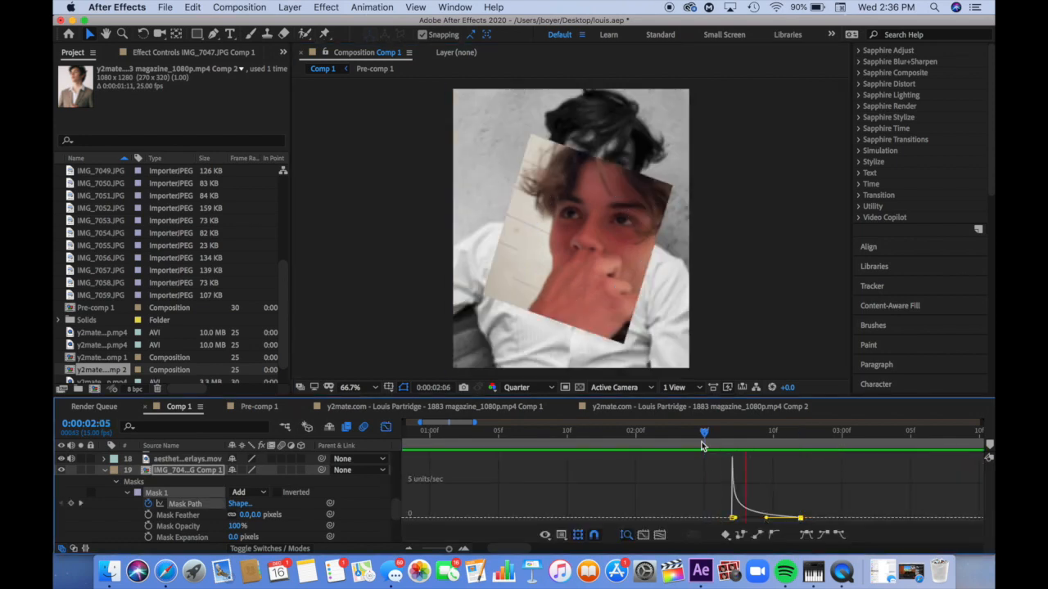
# - Enable motion blur on the masked IMG_7047 clip and play back its mask animation
pyautogui.click(281, 469)
pyautogui.click(415, 436)
pyautogui.press('space')
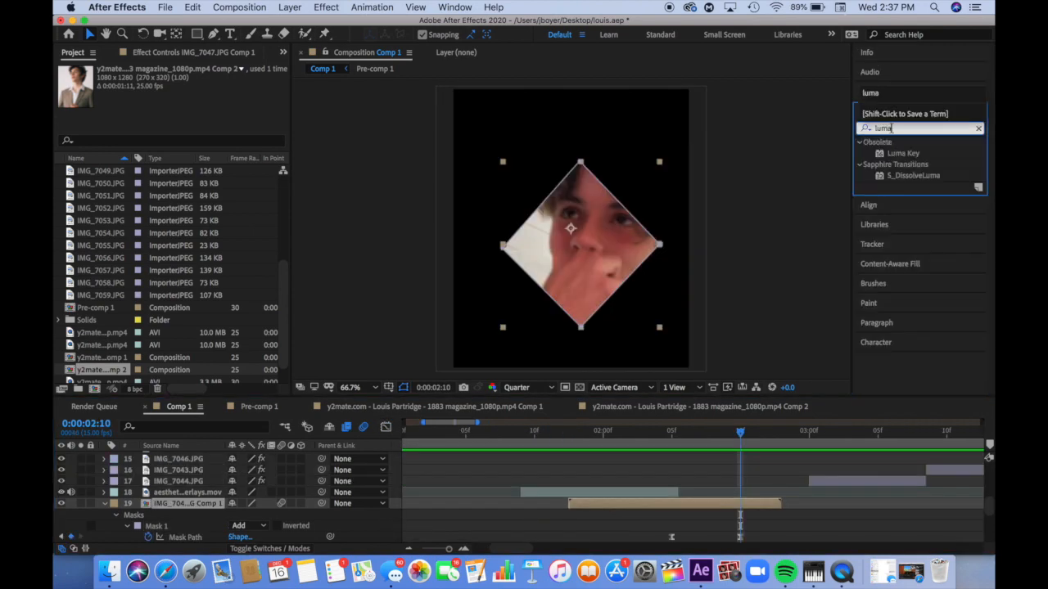
# - Apply S_DissolveLuma to the IMG_7047 clip and keyframe Dissolve Percent from 0% at 0:00:02:09 up to a fully dissolved clip around 0:00:02:12
pyautogui.doubleClick(913, 175)
pyautogui.click(726, 432)
pyautogui.click(80, 147)
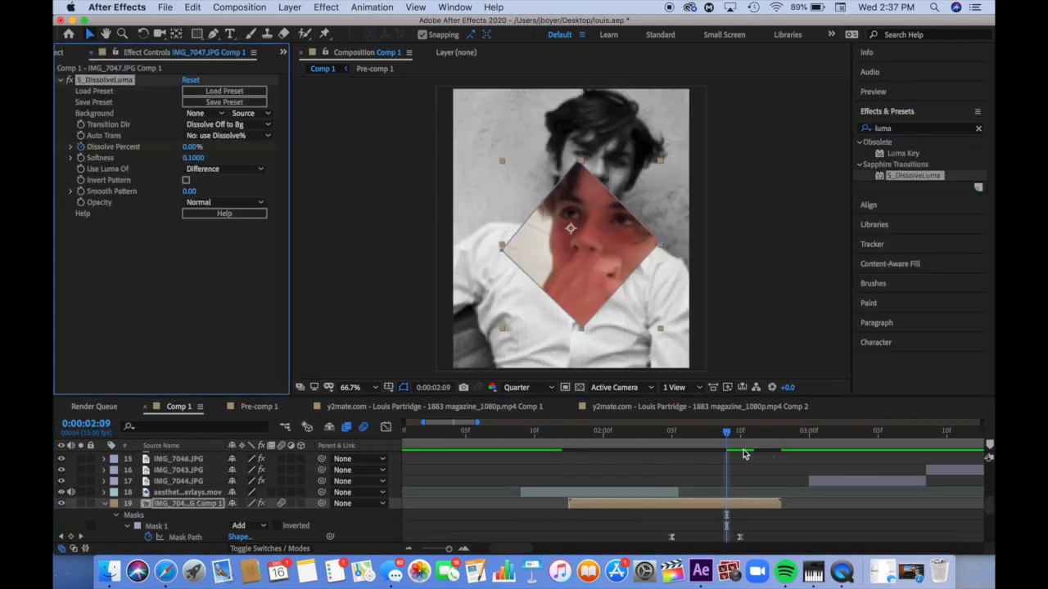
pyautogui.click(768, 434)
pyautogui.moveTo(195, 148); pyautogui.dragTo(311, 178)
pyautogui.press('space')
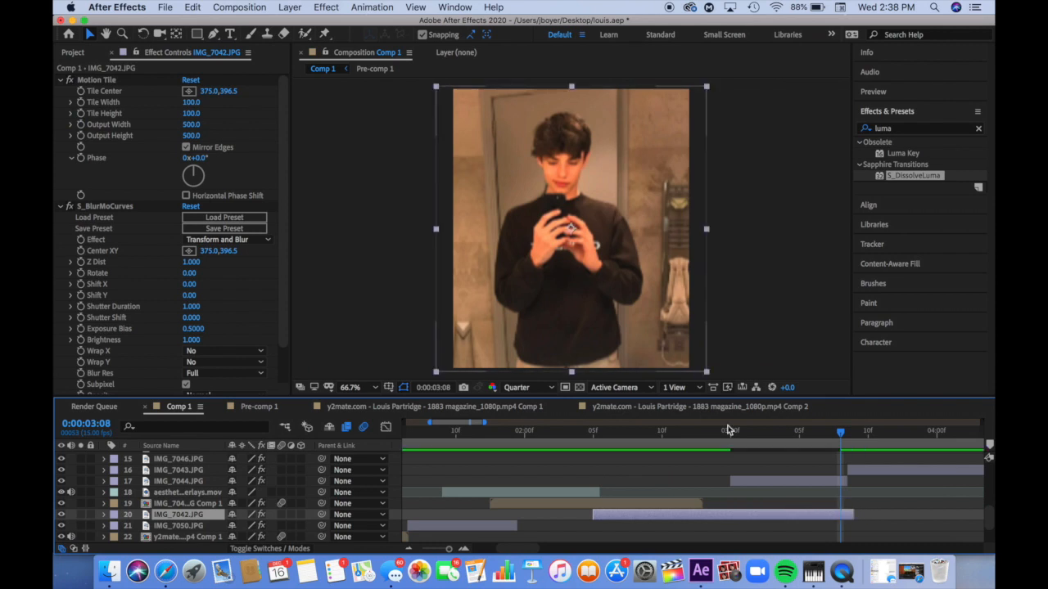
# - Scale IMG_7044.JPG up slightly at 0:00:03:00 and move the layer below IMG_7042.JPG
pyautogui.click(728, 430)
pyautogui.click(183, 482)
pyautogui.click(103, 481)
pyautogui.click(113, 504)
pyautogui.moveTo(257, 514); pyautogui.dragTo(269, 514)
pyautogui.click(103, 460)
pyautogui.click(201, 462)
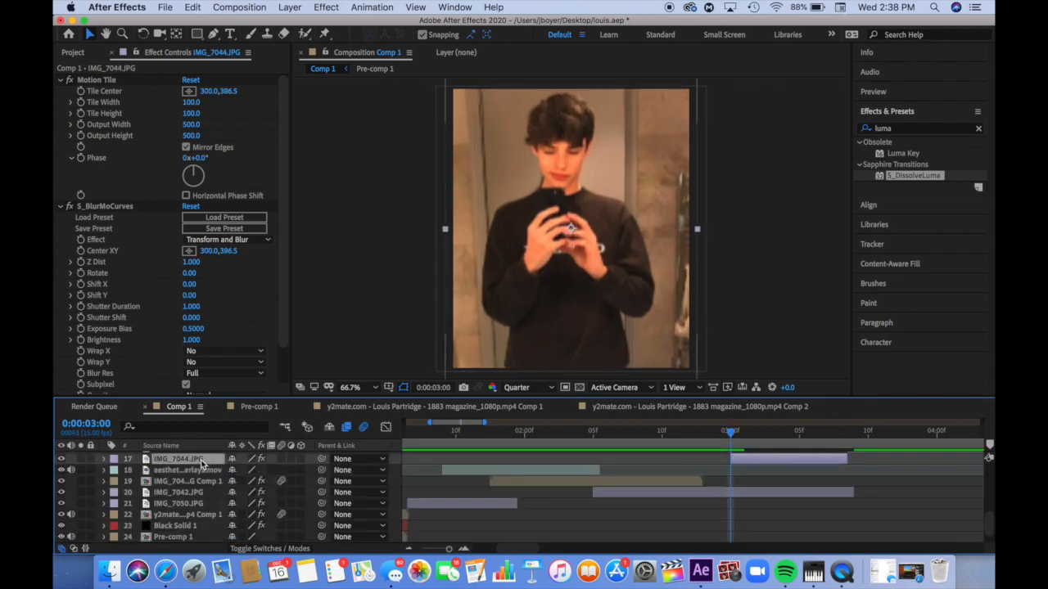
pyautogui.moveTo(202, 464); pyautogui.dragTo(200, 498)
# - Duplicate IMG_7042.JPG and begin tracing a cutout around the man in the white shirt on the top copy
pyautogui.click(732, 483)
pyautogui.press('super+d')
pyautogui.click(733, 492)
pyautogui.click(733, 484)
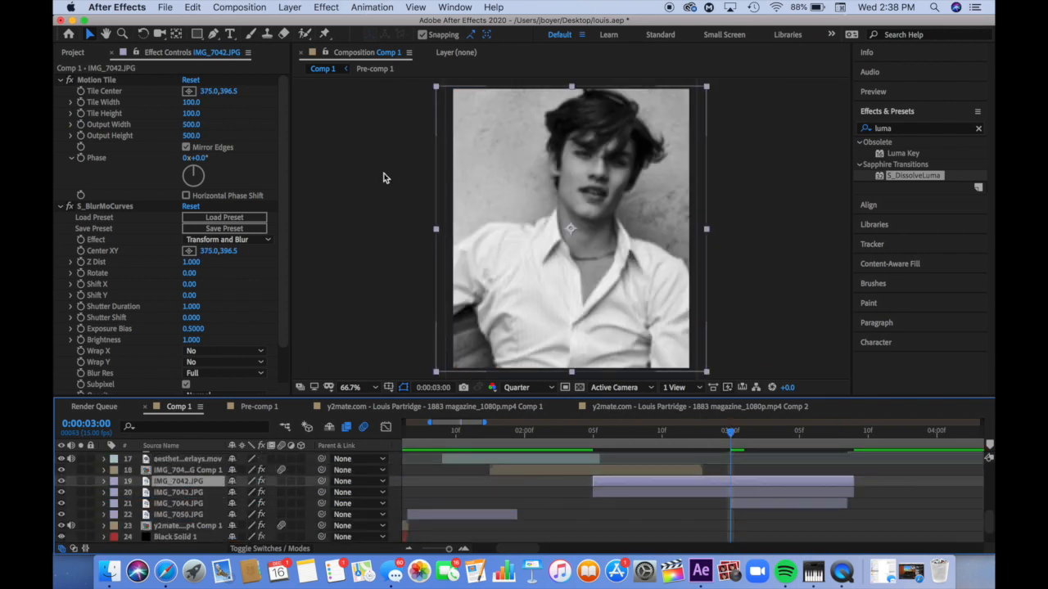
pyautogui.click(495, 366)
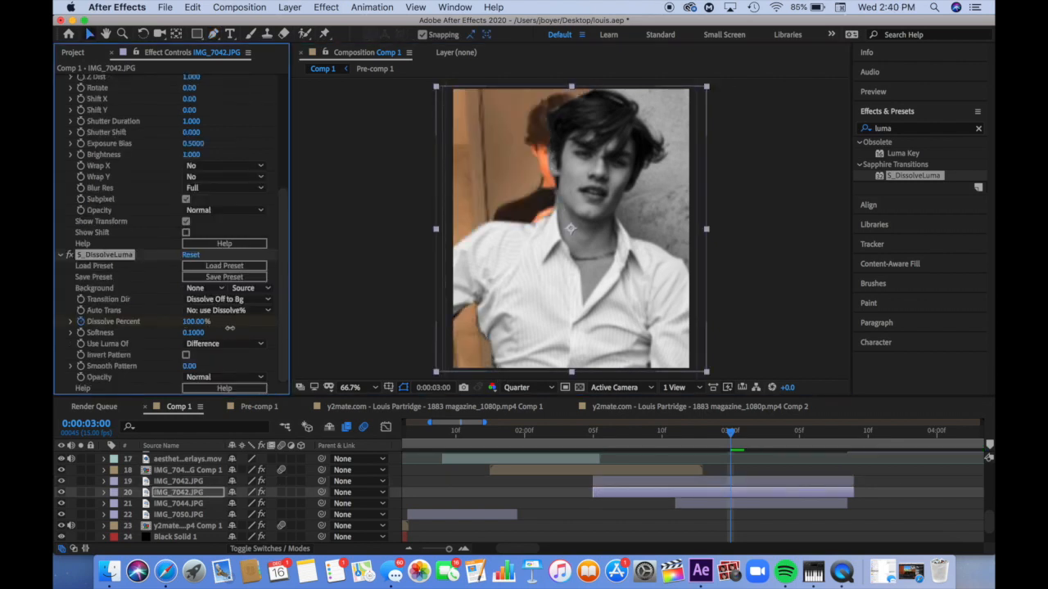
# - Keyframe Dissolve Percent at 0% at 0:00:02:11 on the lower IMG_7042.JPG copy and play back the dissolve
pyautogui.moveTo(730, 432); pyautogui.dragTo(682, 446)
pyautogui.moveTo(193, 322); pyautogui.dragTo(101, 320)
pyautogui.press('space')
pyautogui.press('space')
# - Ease the Dissolve Percent keyframes, shape the value graph to start fast and slow down, and preview the dissolve
pyautogui.click(385, 426)
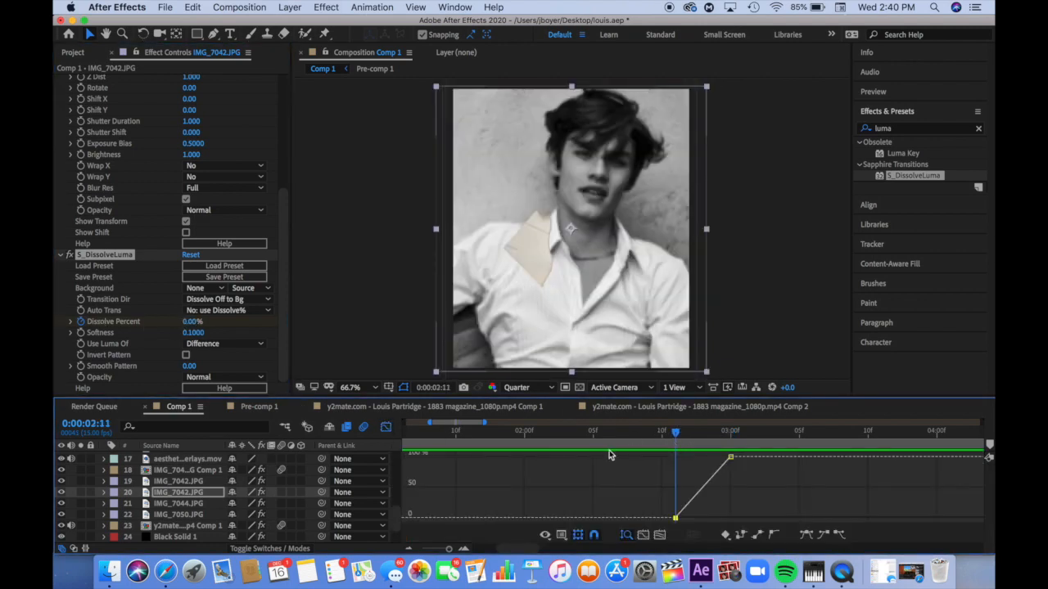
pyautogui.doubleClick(730, 457)
pyautogui.click(519, 128)
pyautogui.moveTo(712, 456); pyautogui.dragTo(657, 498)
pyautogui.press('space')
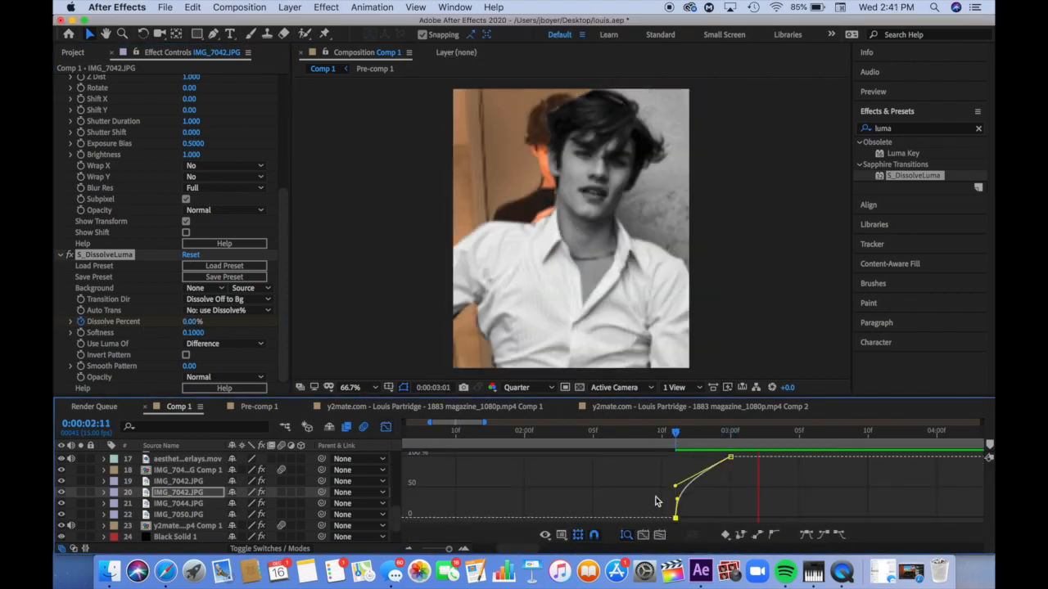
pyautogui.press('space')
pyautogui.click(386, 426)
# - Shift both IMG_7042.JPG copies together slightly to the right in the frame, with snapping turned off for fine positioning
pyautogui.moveTo(676, 433); pyautogui.dragTo(717, 440)
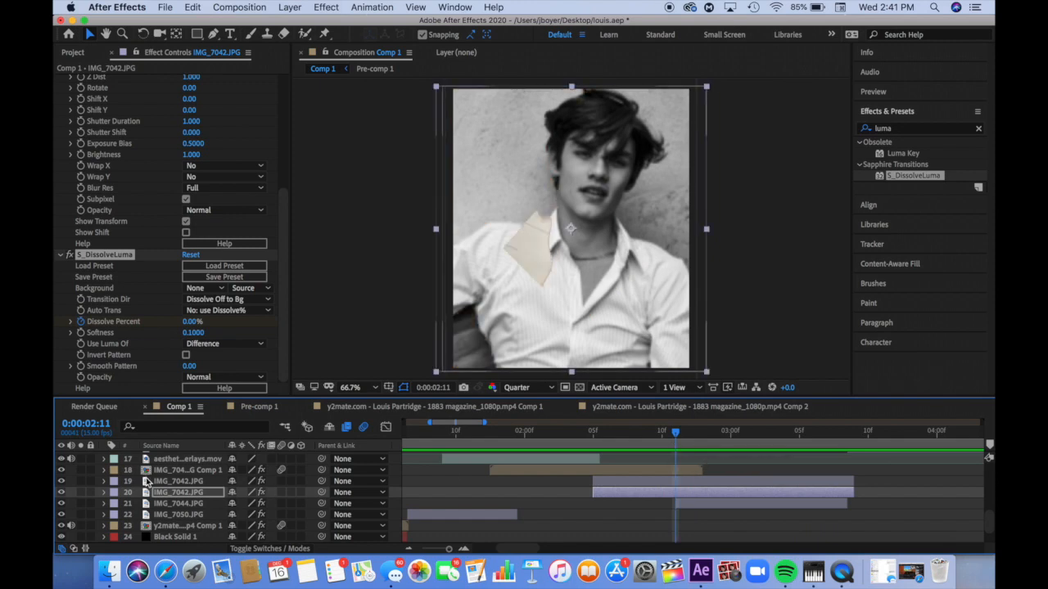
pyautogui.keyDown('shift'); pyautogui.click(147, 483); pyautogui.keyUp('shift')
pyautogui.moveTo(619, 267); pyautogui.dragTo(641, 265)
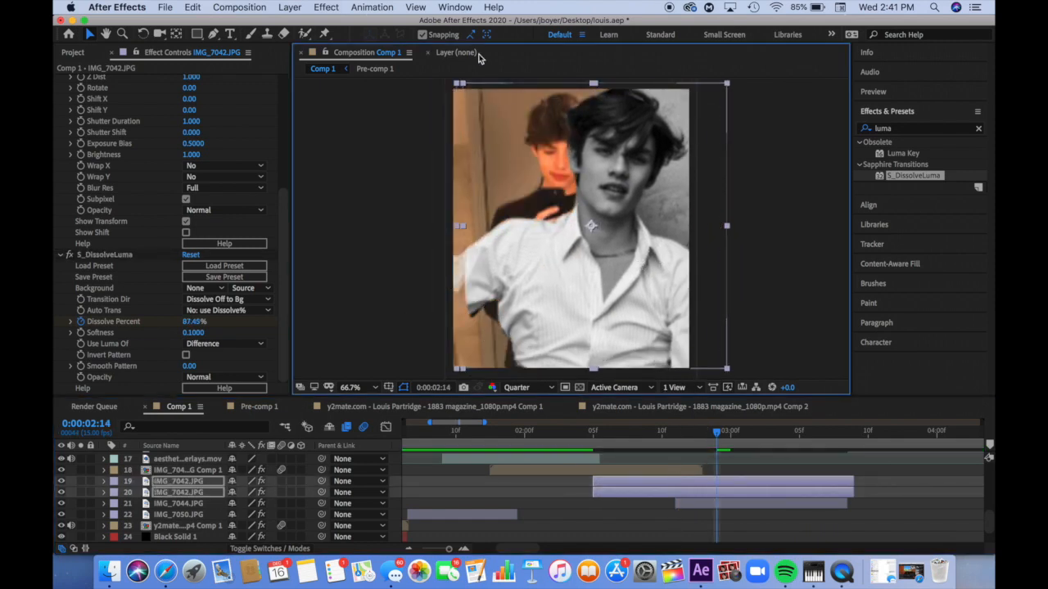
pyautogui.click(422, 35)
pyautogui.moveTo(566, 199); pyautogui.dragTo(561, 199)
# - Split IMG_7044.JPG at 0:00:03:01 and pre-compose its first part together with both IMG_7042.JPG copies
pyautogui.moveTo(676, 434); pyautogui.dragTo(703, 447)
pyautogui.click(771, 514)
pyautogui.click(766, 482)
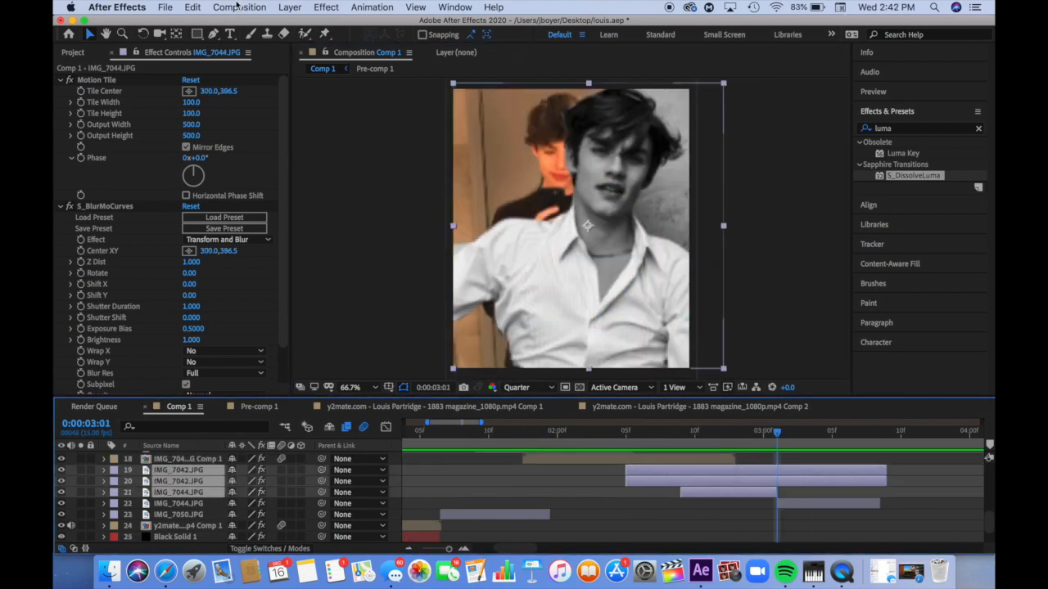
pyautogui.click(290, 7)
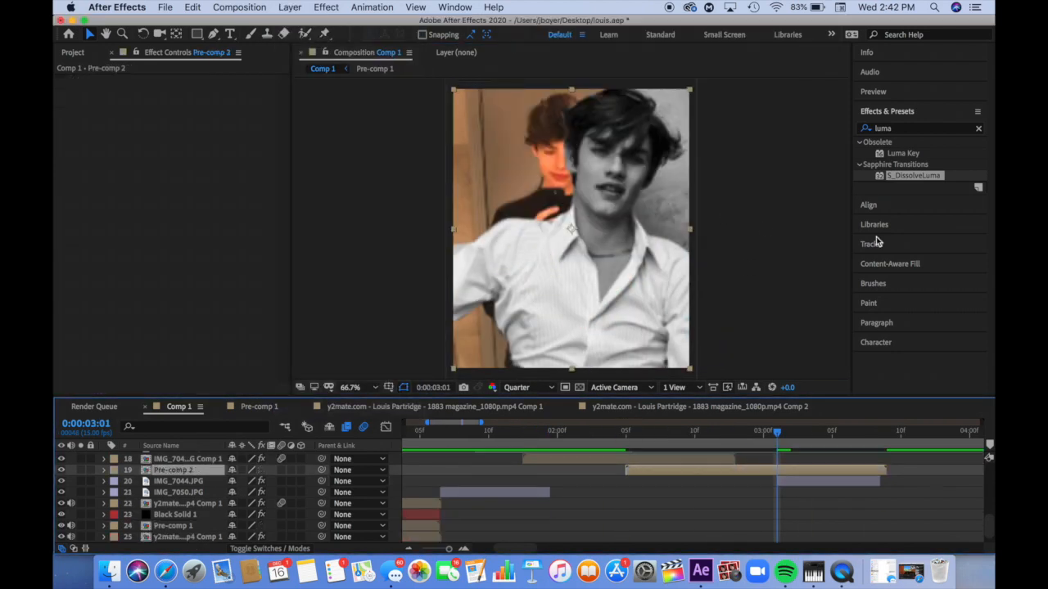
# - Apply Motion Tile to the new pre-comp with output width and height 500 and mirrored edges, and add S_BlurMoCurves
pyautogui.write('motion til')
pyautogui.moveTo(904, 153); pyautogui.dragTo(203, 123)
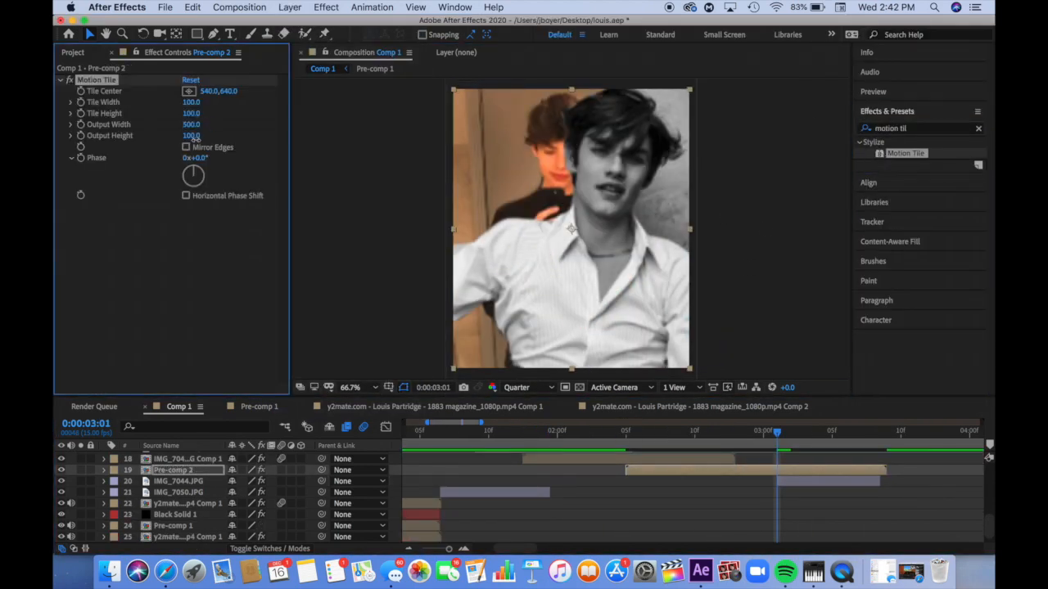
pyautogui.click(939, 129)
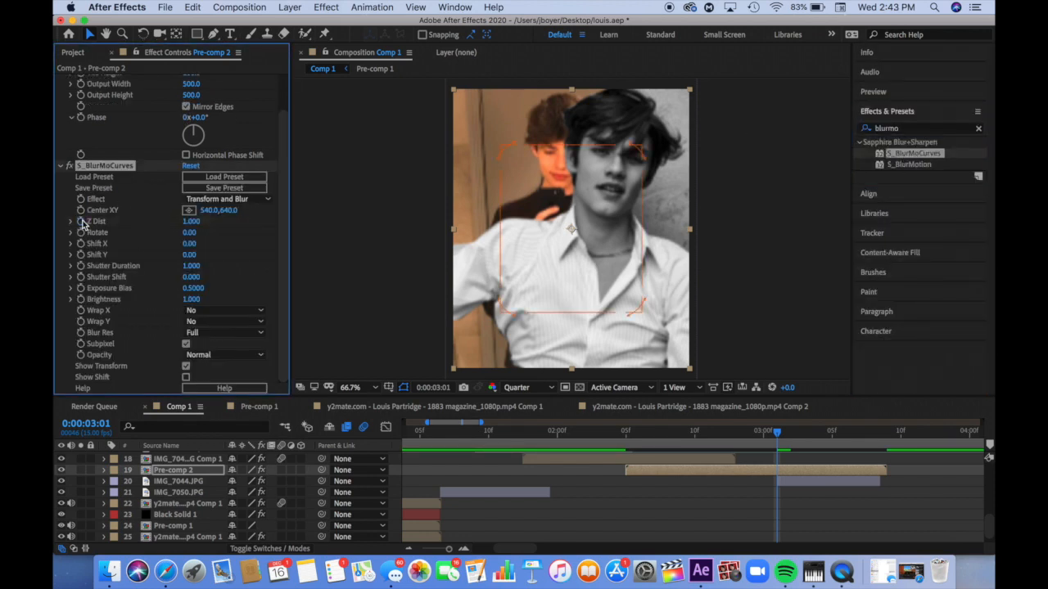
# - Place the S_BlurMoCurves center at 270, 325 and start Z Dist keyframes at 1.000 on the pre-comp
pyautogui.click(521, 182)
pyautogui.click(709, 433)
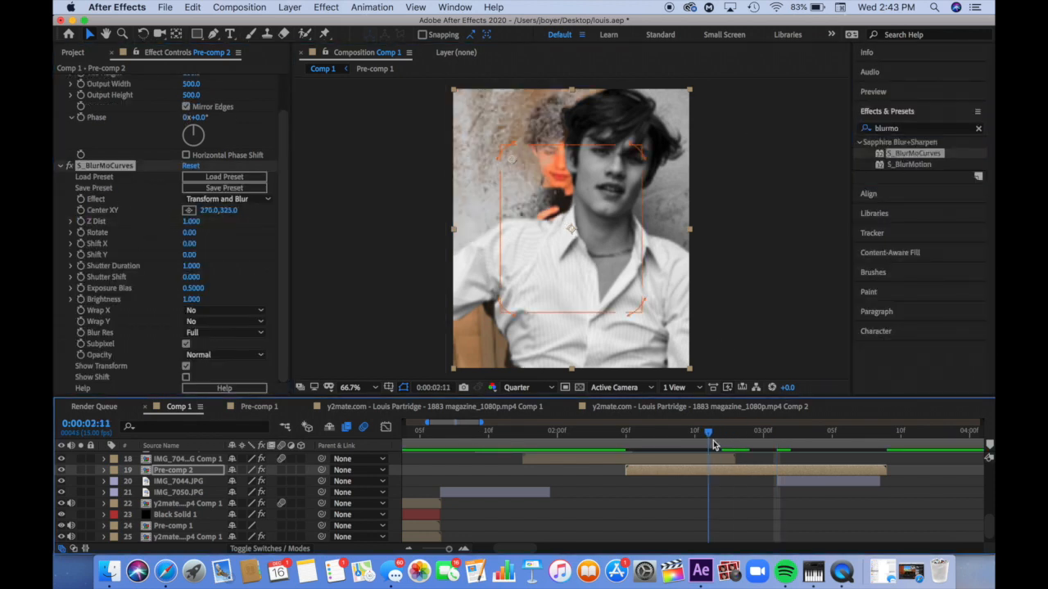
pyautogui.click(81, 221)
pyautogui.click(764, 434)
# - Move IMG_7044.JPG above Pre-comp 2 and keyframe the pre-comp's Z Dist to 0.310 at 0:00:03:00
pyautogui.click(176, 481)
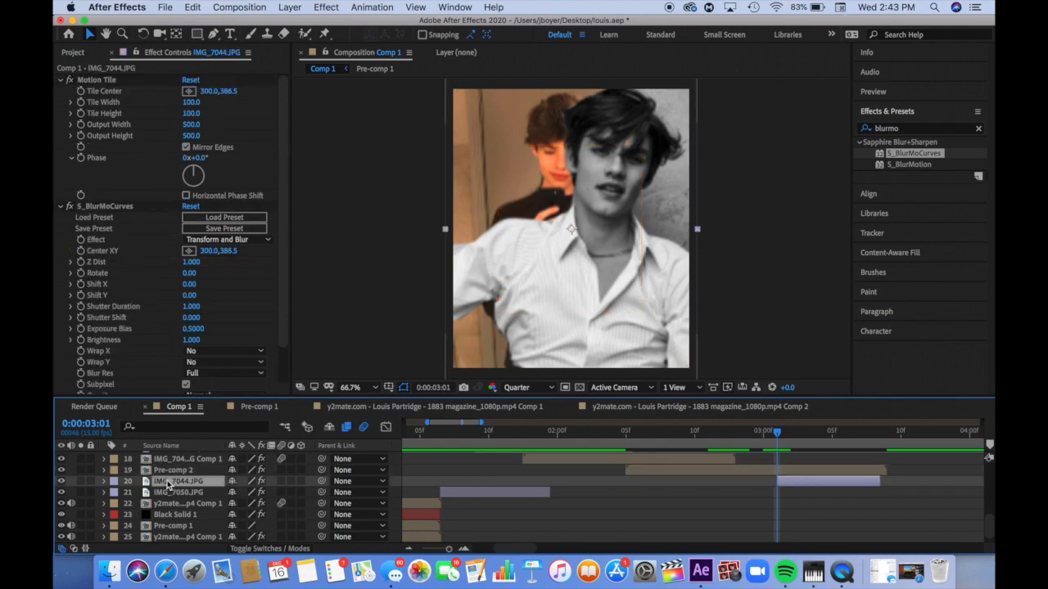
pyautogui.moveTo(176, 481); pyautogui.dragTo(176, 470)
pyautogui.moveTo(776, 435); pyautogui.dragTo(764, 436)
pyautogui.click(729, 481)
pyautogui.moveTo(191, 262); pyautogui.dragTo(134, 262)
pyautogui.moveTo(511, 161); pyautogui.dragTo(224, 261)
pyautogui.press('super+z')
pyautogui.press('super+z')
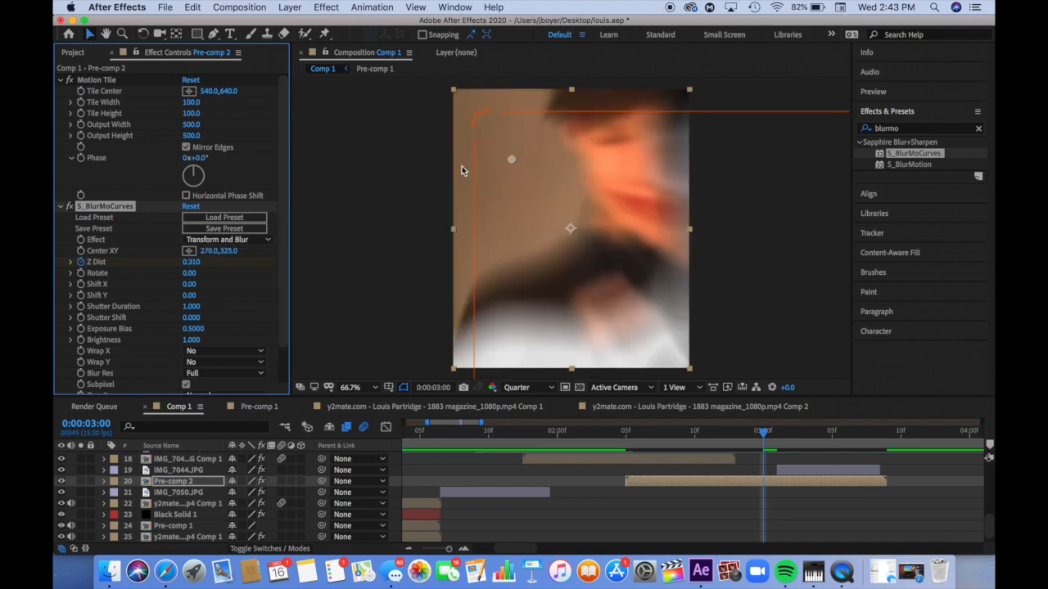
# - Move the pre-comp's S_BlurMoCurves center to 198, 136 and set Z Dist to 0.280 at 0:00:03:00
pyautogui.moveTo(512, 160); pyautogui.dragTo(498, 121)
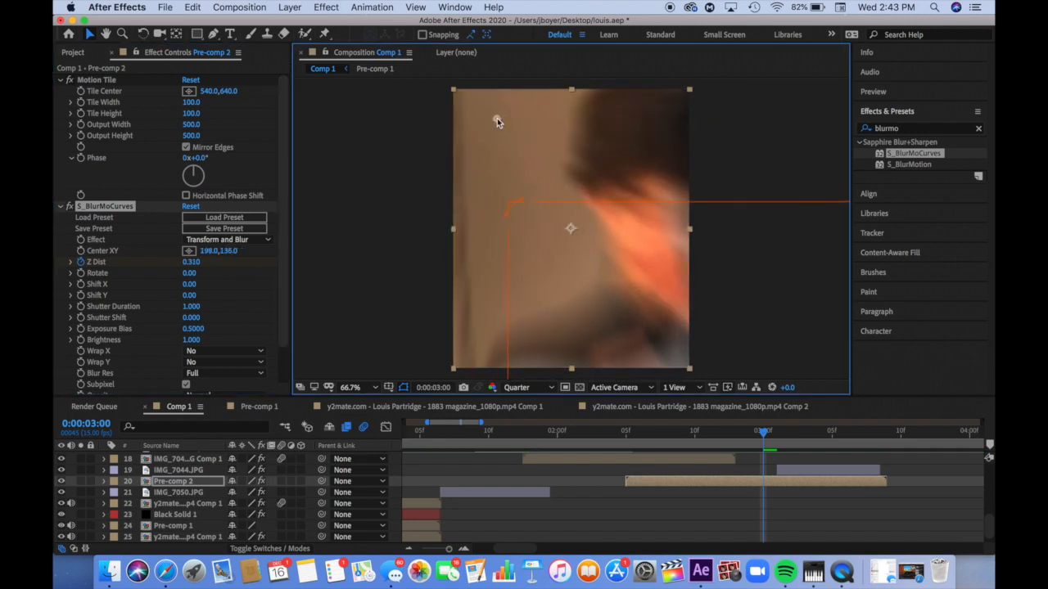
pyautogui.moveTo(195, 262); pyautogui.dragTo(189, 266)
# - Easy-ease the pre-comp's Z Dist keyframes and shape the value graph to start slow and accelerate at the end
pyautogui.click(385, 427)
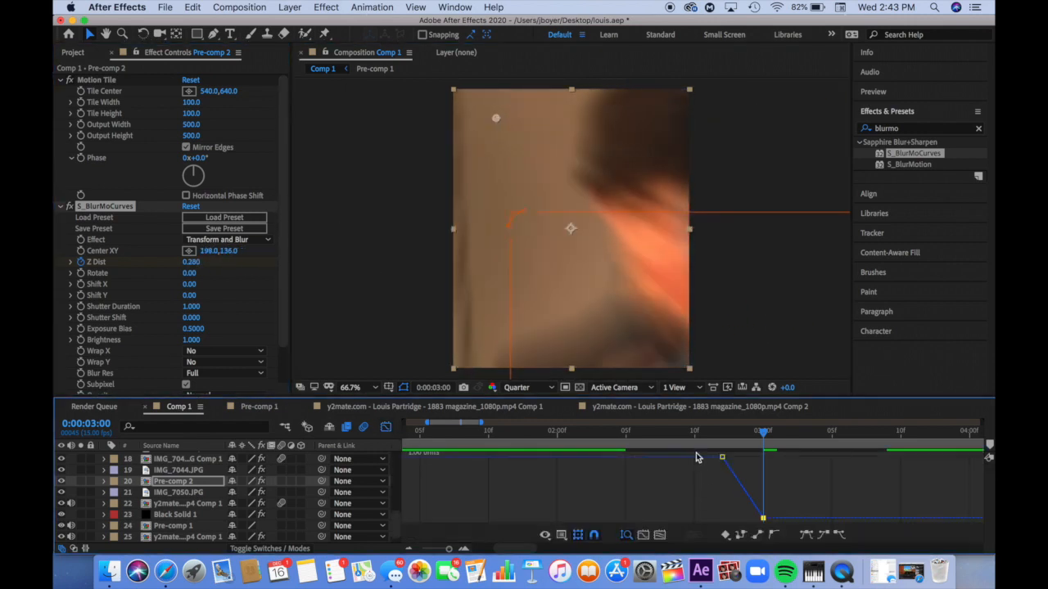
pyautogui.moveTo(698, 455); pyautogui.dragTo(786, 527)
pyautogui.click(806, 535)
pyautogui.click(798, 473)
pyautogui.click(723, 457)
pyautogui.moveTo(735, 457); pyautogui.dragTo(792, 448)
pyautogui.moveTo(749, 518); pyautogui.dragTo(758, 494)
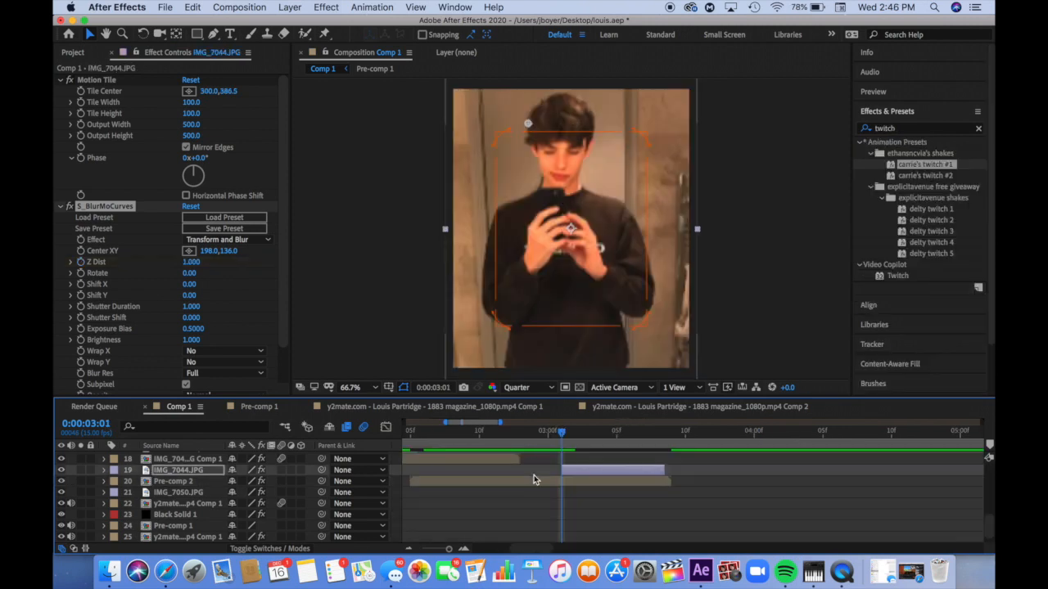
# - Move the S_BlurMoCurves center on IMG_7044.JPG to 118.3, 123.5 so it matches the pre-comp's center point on screen
pyautogui.click(534, 480)
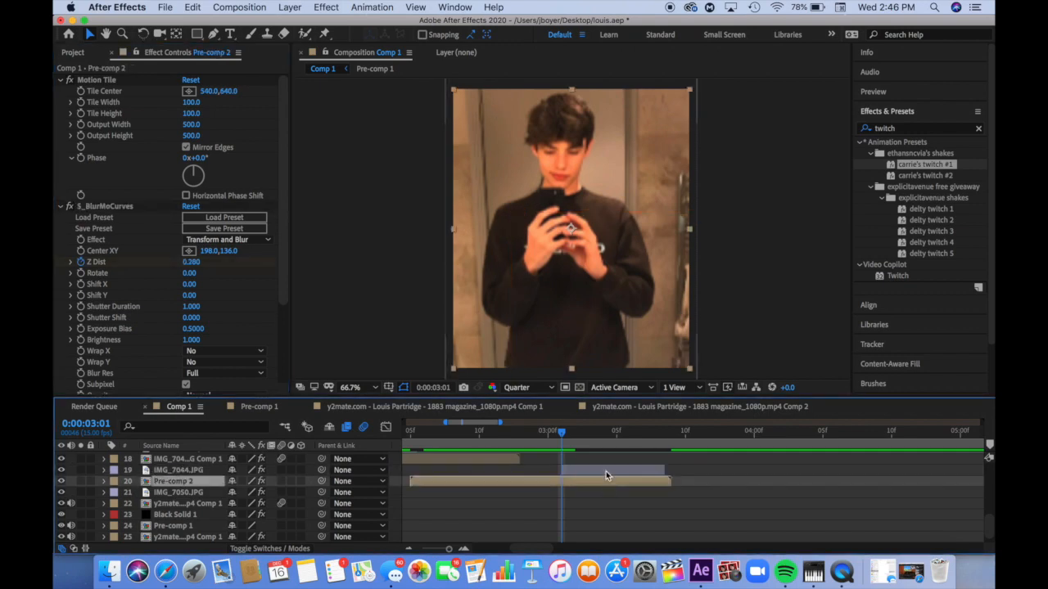
pyautogui.click(605, 471)
pyautogui.moveTo(497, 127); pyautogui.dragTo(499, 124)
pyautogui.click(547, 482)
pyautogui.click(118, 206)
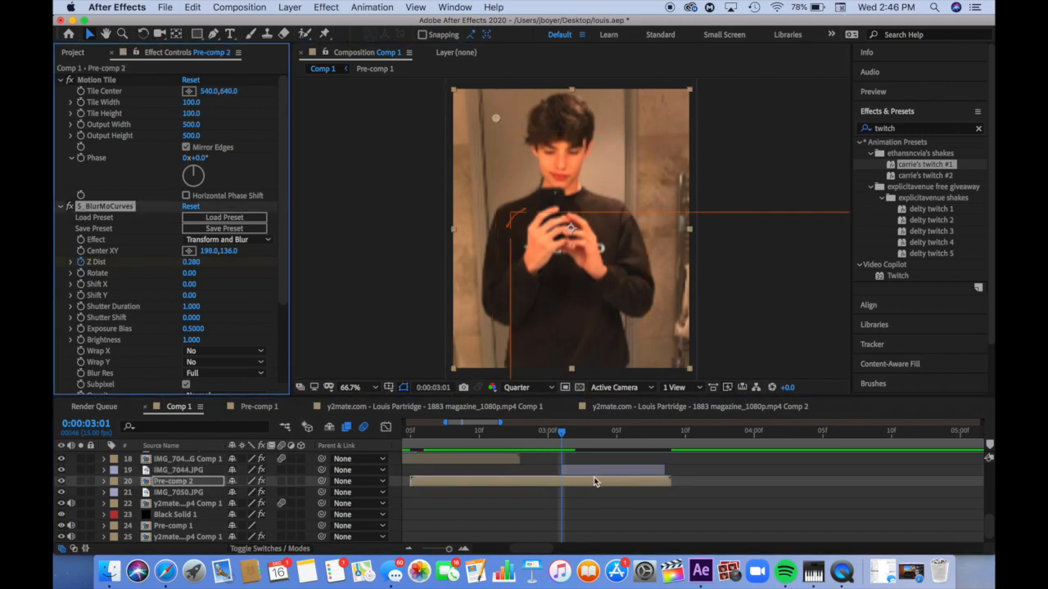
pyautogui.click(595, 471)
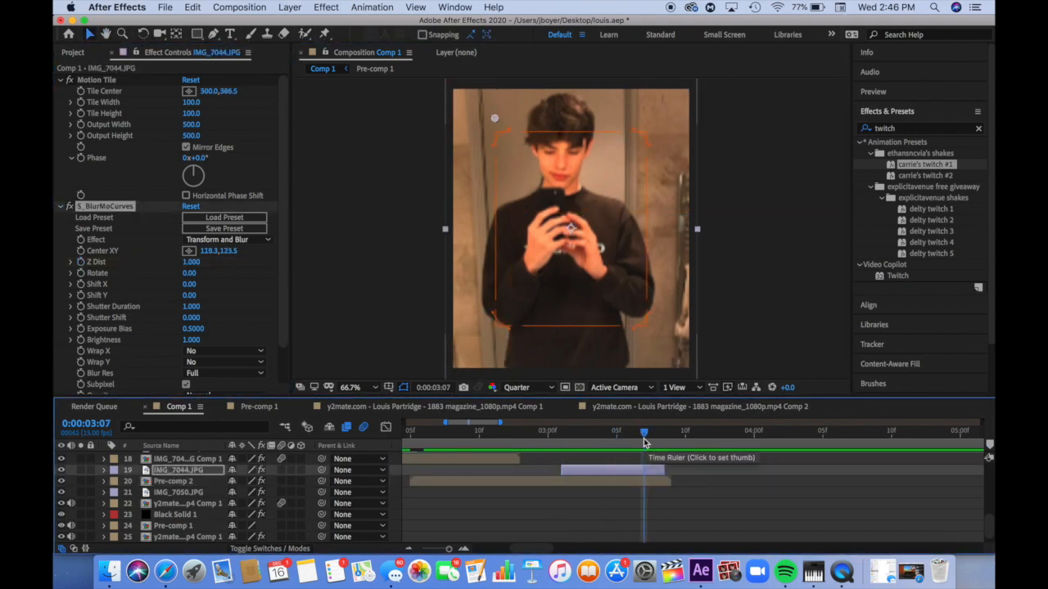
# - Keyframe Z Dist on IMG_7044.JPG from 1.890 at 0:00:03:01 to 1.000 at 0:00:03:07
pyautogui.moveTo(643, 442); pyautogui.dragTo(426, 443)
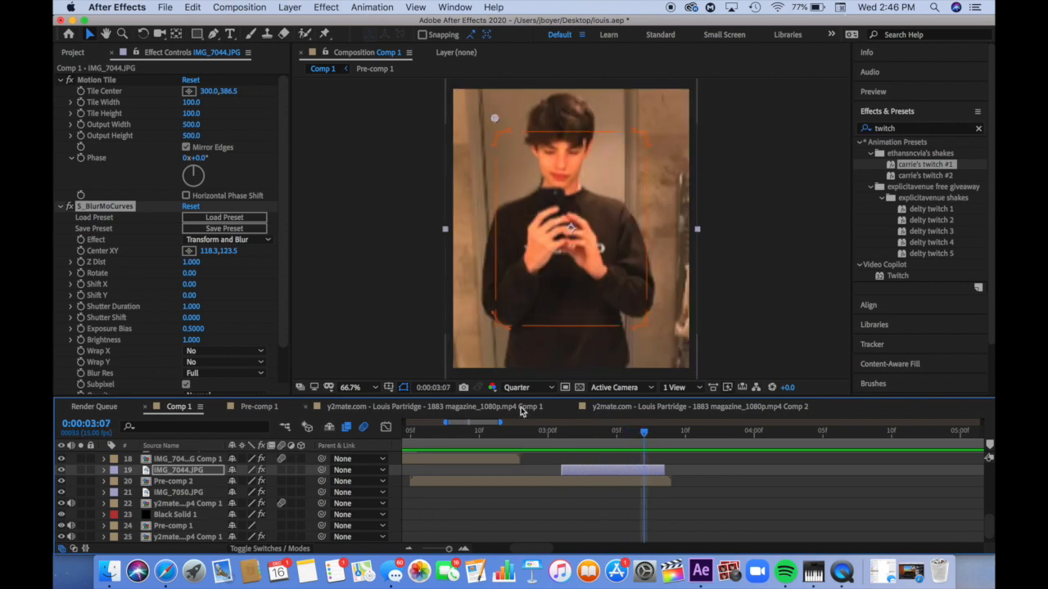
pyautogui.click(81, 262)
pyautogui.moveTo(576, 435); pyautogui.dragTo(562, 443)
pyautogui.moveTo(190, 263); pyautogui.dragTo(249, 266)
# - Easy-ease the Z Dist keyframes on IMG_7044.JPG, shape the value graph to start fast and slow down, and preview the zoom
pyautogui.click(385, 427)
pyautogui.moveTo(550, 452); pyautogui.dragTo(769, 540)
pyautogui.press('F9')
pyautogui.click(607, 508)
pyautogui.moveTo(617, 517); pyautogui.dragTo(521, 518)
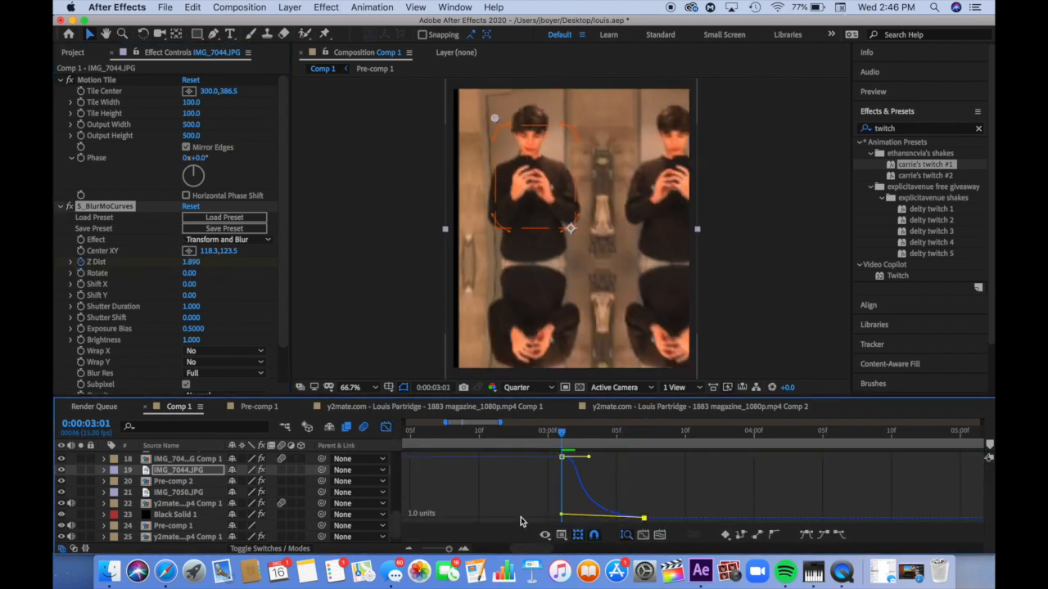
pyautogui.moveTo(589, 457); pyautogui.dragTo(513, 506)
pyautogui.press('space')
pyautogui.click(524, 434)
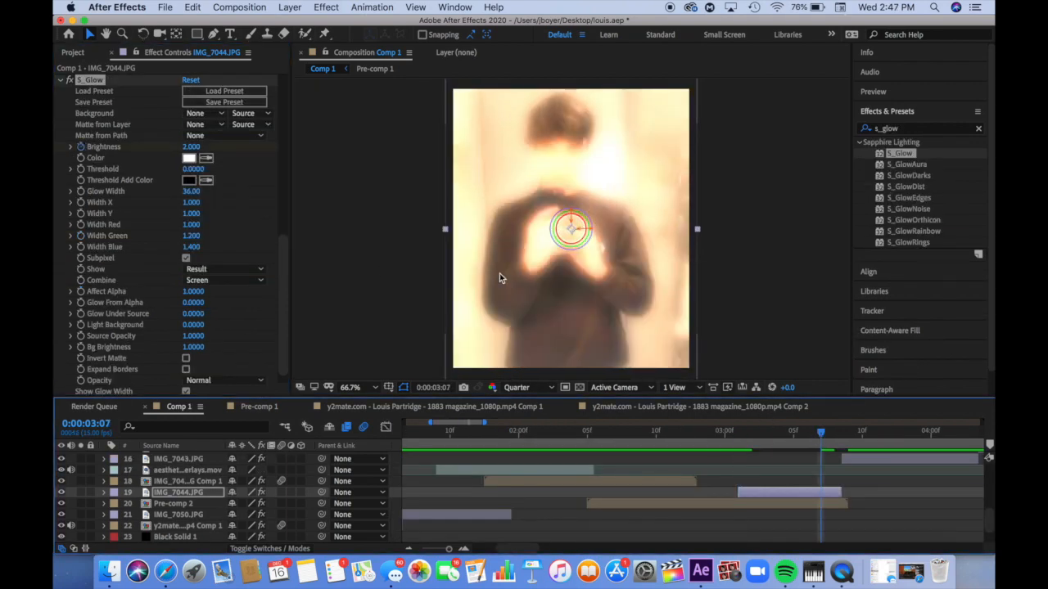
# - Play back the edit across the transition into IMG_7044.JPG to judge the zoom and glow
pyautogui.click(500, 430)
pyautogui.click(587, 434)
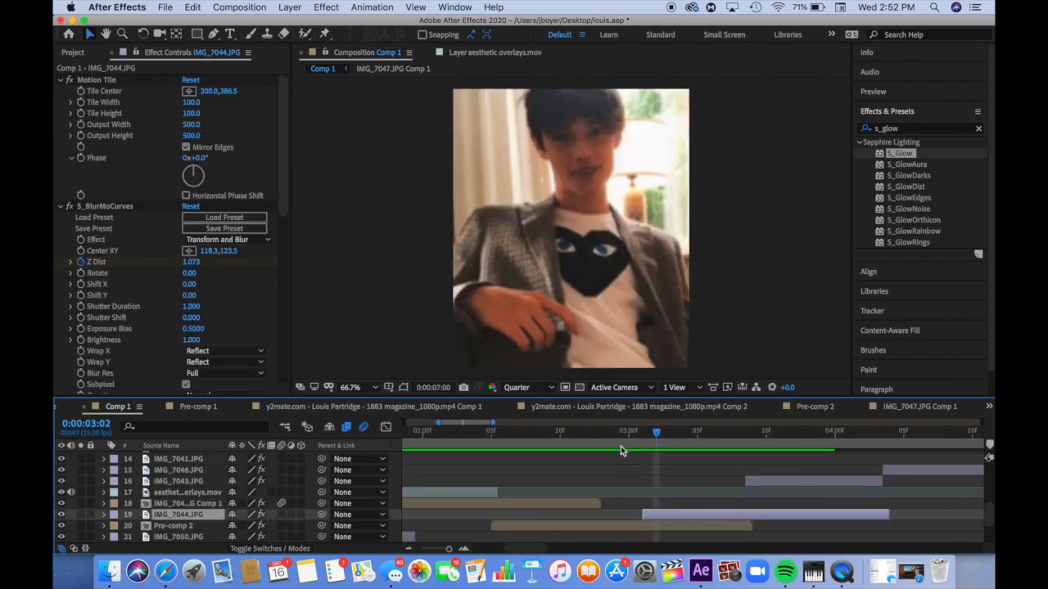
pyautogui.click(616, 440)
pyautogui.press('space')
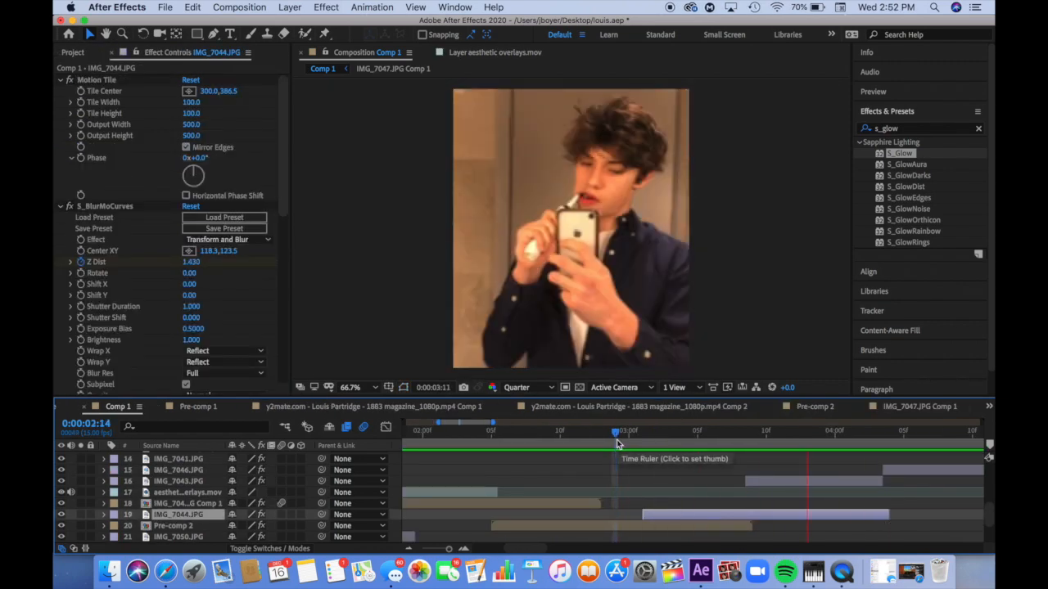
pyautogui.press('space')
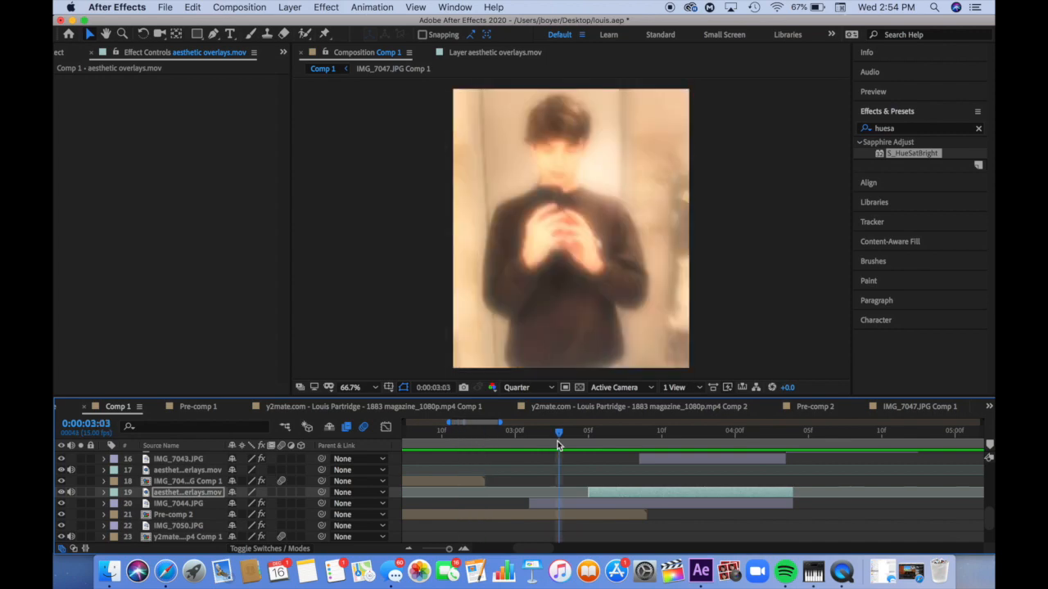
# - Scale the IMG_7043.JPG photo up slightly at 0:00:03:09
pyautogui.moveTo(558, 444); pyautogui.dragTo(647, 443)
pyautogui.click(666, 459)
pyautogui.click(104, 459)
pyautogui.click(116, 482)
pyautogui.moveTo(253, 515)
pyautogui.mouseDown()
pyautogui.moveTo(231, 515)
pyautogui.moveTo(278, 515)
pyautogui.moveTo(232, 504)
pyautogui.moveTo(267, 505)
pyautogui.mouseUp()
# - Pre-compose the IMG_7043.JPG layer
pyautogui.click(290, 8)
pyautogui.click(766, 471)
pyautogui.click(765, 460)
pyautogui.click(290, 8)
pyautogui.click(315, 406)
pyautogui.press('Return')
# - Scale the pre-composed IMG_7043 clip down to 53% and play it back
pyautogui.click(104, 459)
pyautogui.click(116, 471)
pyautogui.press('space')
pyautogui.click(529, 434)
pyautogui.press('space')
pyautogui.press('space')
# - Play back the earlier transitions from 0:00:01:11 to review the edit's flow
pyautogui.click(445, 435)
pyautogui.hscroll(-5, 445, 434)
pyautogui.click(444, 435)
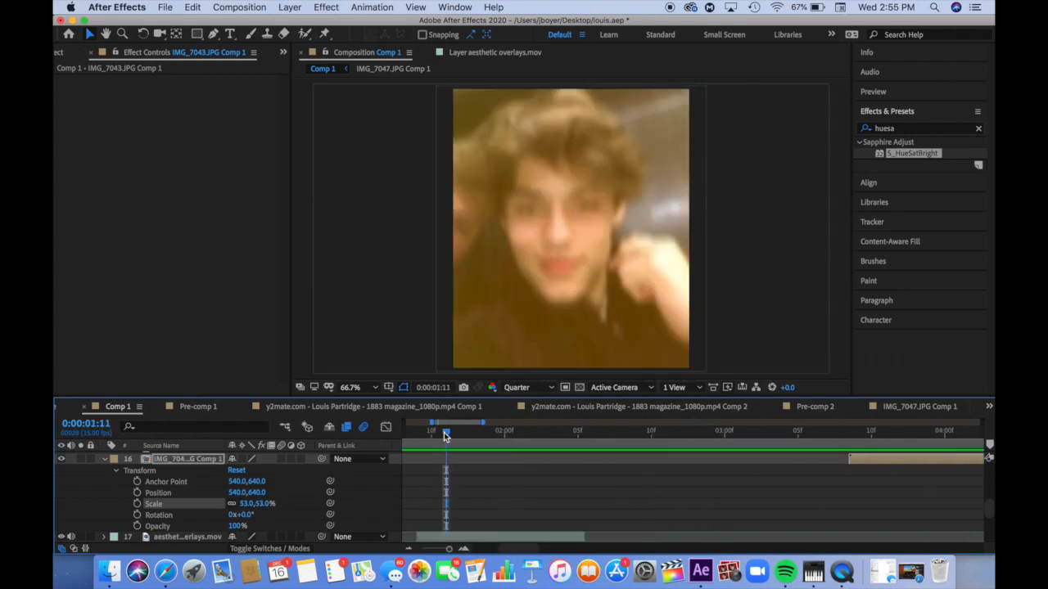
pyautogui.press('space')
pyautogui.click(482, 431)
pyautogui.press('space')
# - Keyframe the IMG_7043 comp's Scale from 0% at 0:00:03:09 to 53% at 0:00:04:02
pyautogui.hscroll(3, 483, 432)
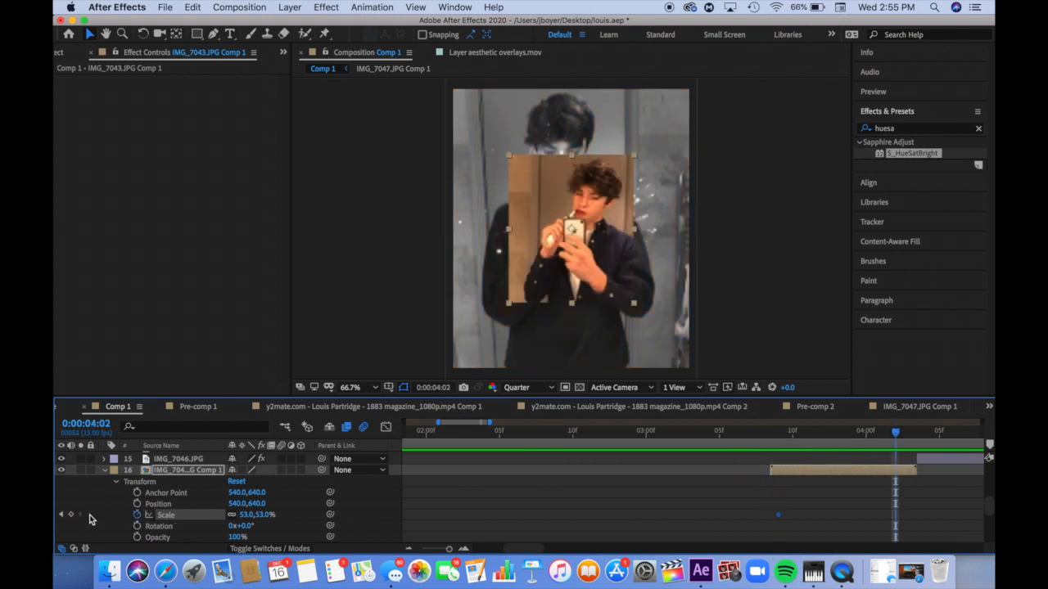
pyautogui.click(269, 516)
pyautogui.write('0')
pyautogui.press('Return')
# - Easy-ease the Scale keyframes, shape the value graph to rise fast and settle slowly, and preview the pop-in
pyautogui.click(386, 428)
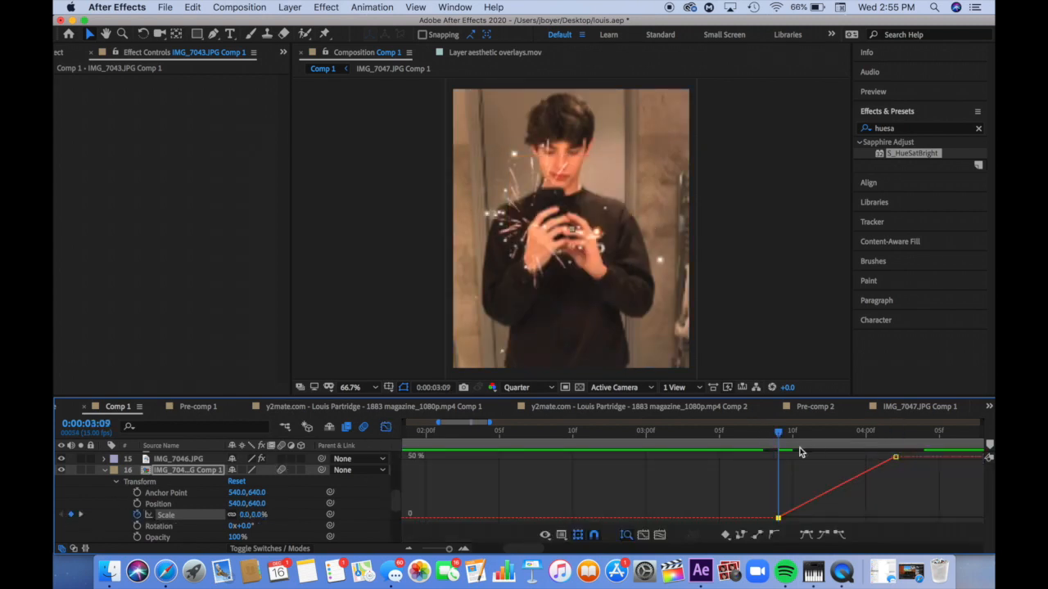
pyautogui.moveTo(816, 519); pyautogui.dragTo(778, 518)
pyautogui.press('space')
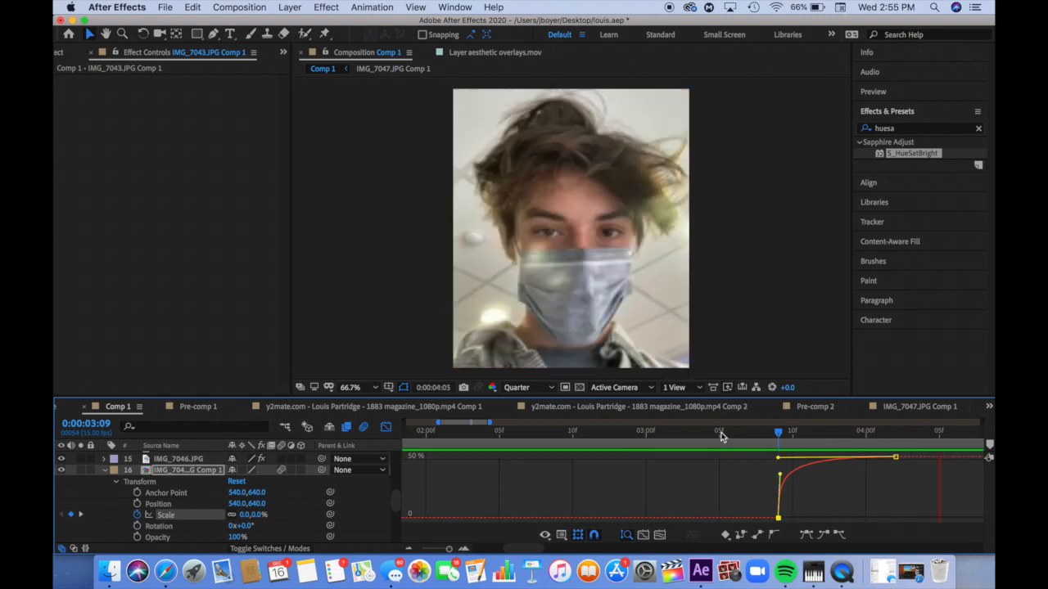
pyautogui.click(718, 433)
pyautogui.press('space')
pyautogui.click(778, 433)
pyautogui.click(386, 427)
# - Make the IMG_7043 comp a 3D layer and keyframe Y Rotation from 1x+133.0° at 0:00:03:07 to 0° at 0:00:04:02
pyautogui.click(784, 474)
pyautogui.scroll(-2, 245, 507)
pyautogui.click(136, 526)
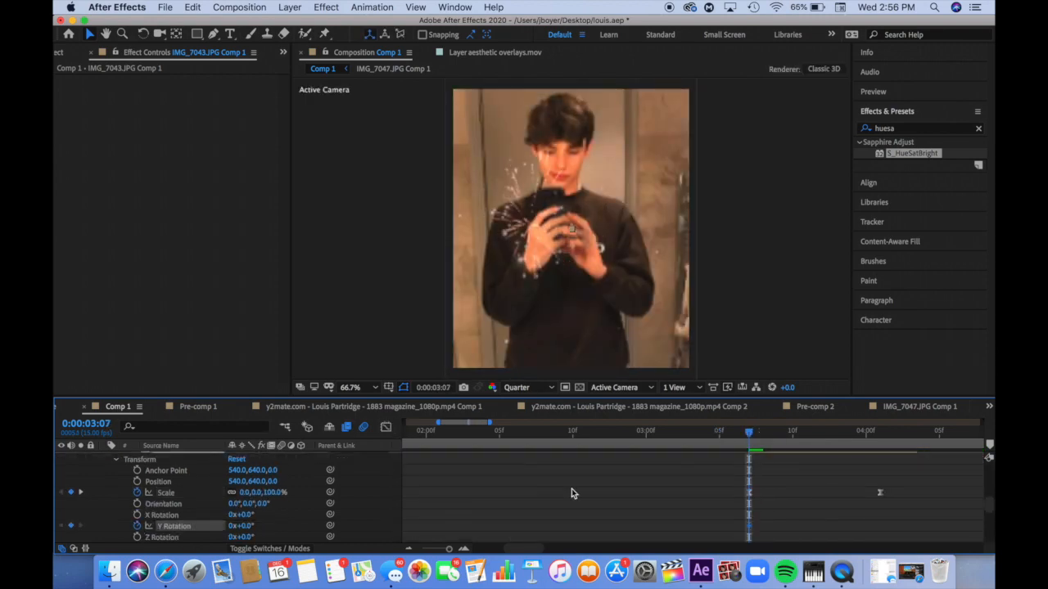
pyautogui.click(894, 432)
pyautogui.click(71, 526)
pyautogui.click(61, 526)
pyautogui.moveTo(250, 526); pyautogui.dragTo(592, 515)
# - Easy-ease the IMG_7043 comp's Y Rotation keyframes, shape the value graph to drop fast and settle slowly, and preview the spin
pyautogui.click(386, 427)
pyautogui.press('F9')
pyautogui.click(797, 515)
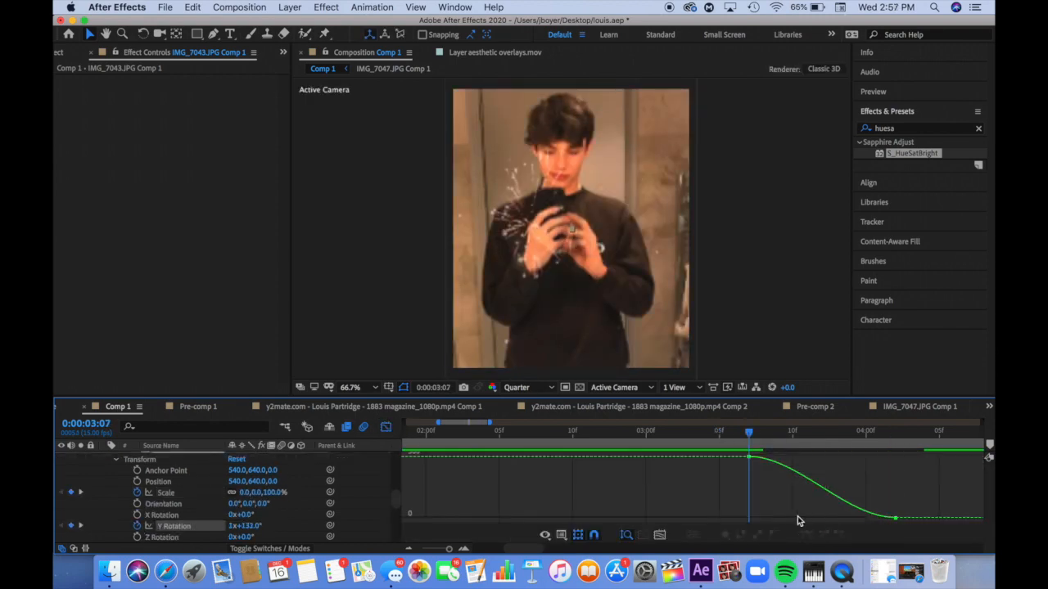
pyautogui.moveTo(796, 457); pyautogui.dragTo(749, 458)
pyautogui.press('space')
pyautogui.press('space')
# - Play back the edit from 0:00:01:12 and again from 0:00:00:04 to review the flow of transitions
pyautogui.hscroll(-5, 639, 436)
pyautogui.click(639, 436)
pyautogui.press('space')
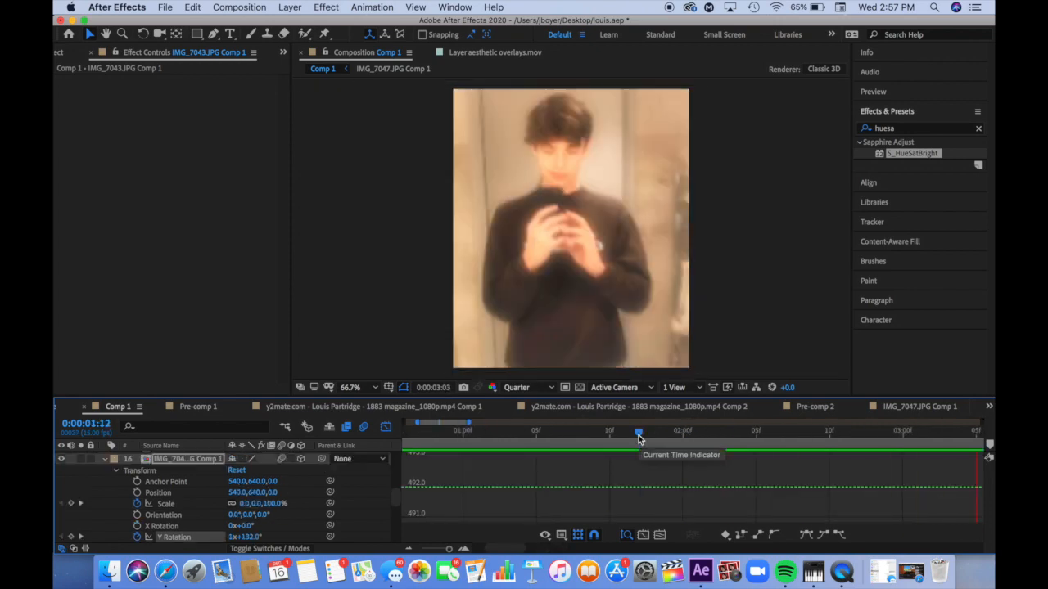
pyautogui.press('space')
pyautogui.click(105, 459)
pyautogui.click(386, 427)
pyautogui.click(466, 432)
pyautogui.press('space')
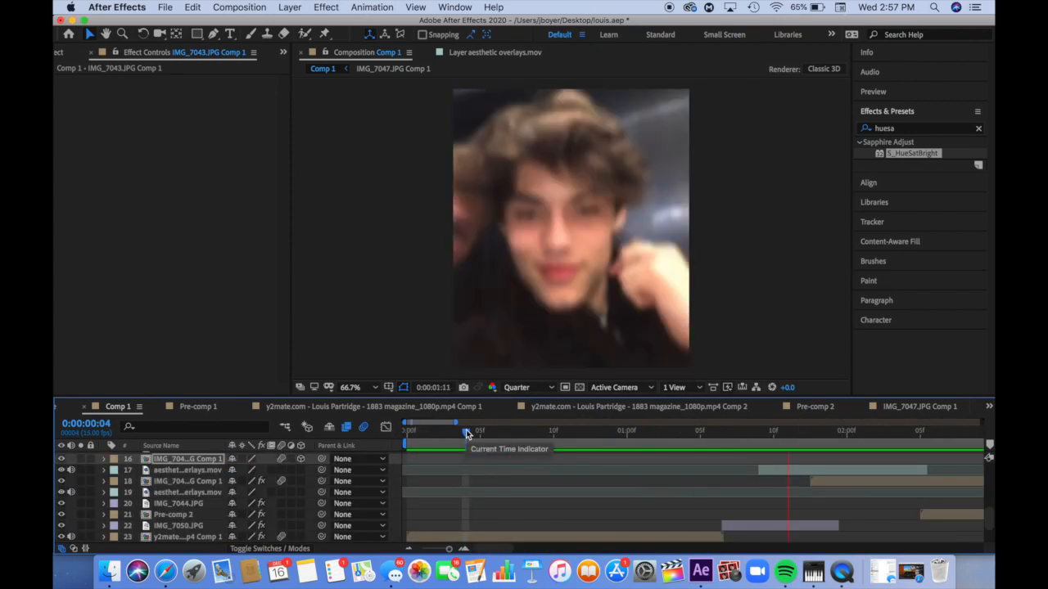
pyautogui.hscroll(2, 816, 440)
pyautogui.click(818, 435)
pyautogui.hscroll(2, 816, 439)
pyautogui.press('space')
pyautogui.click(813, 437)
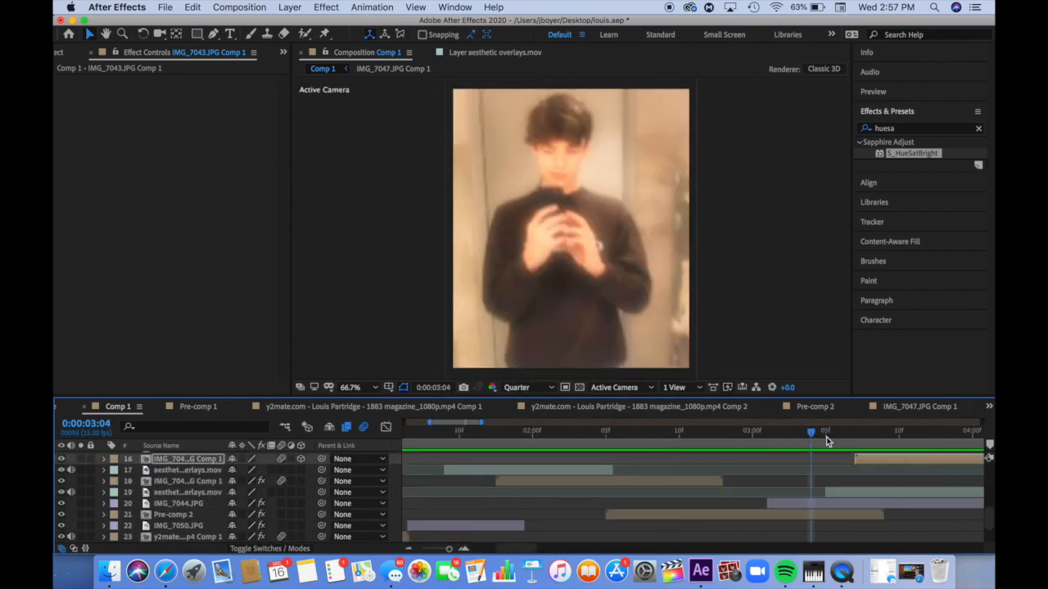
# - Move the IMG_7046.JPG layer to start at 0:00:03:13 and split it at about 0:00:04:04
pyautogui.click(941, 435)
pyautogui.scroll(2, 939, 485)
pyautogui.click(939, 485)
pyautogui.press('[')
pyautogui.click(942, 435)
pyautogui.click(952, 435)
pyautogui.press('super+shift+d')
# - Mask the masked-face subject's outline on the first IMG_7046.JPG piece with the Pen tool at 0:00:04:01 and reveal the mask properties
pyautogui.click(908, 435)
pyautogui.click(907, 493)
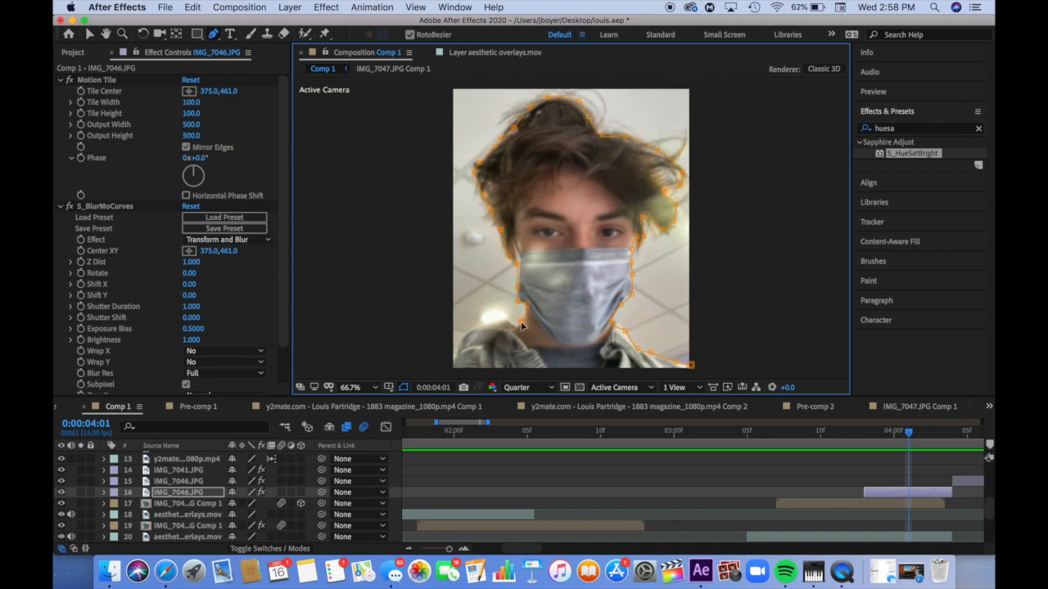
pyautogui.click(453, 368)
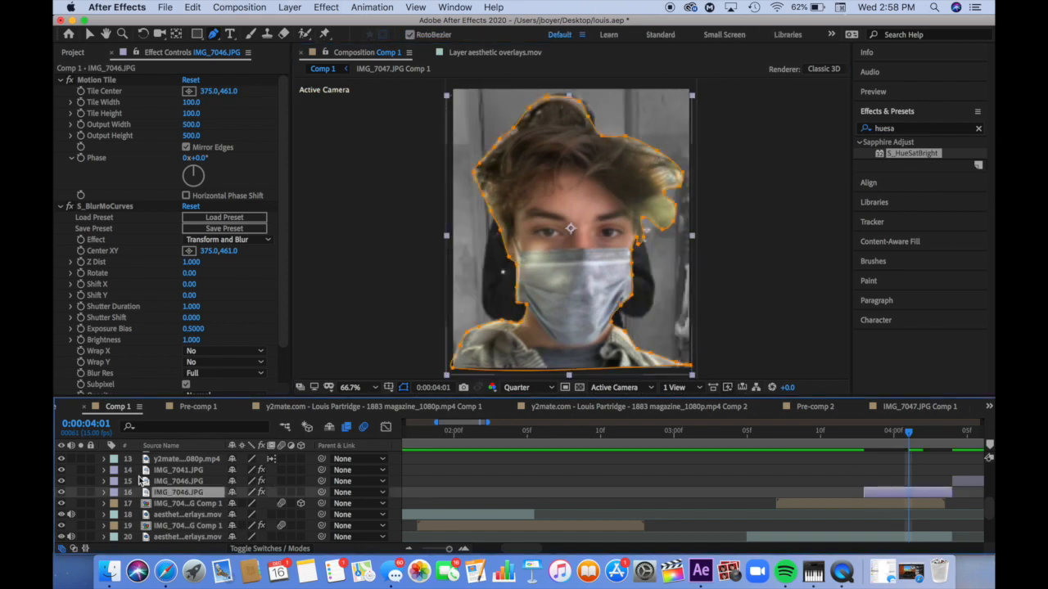
pyautogui.press('m')
pyautogui.press('m')
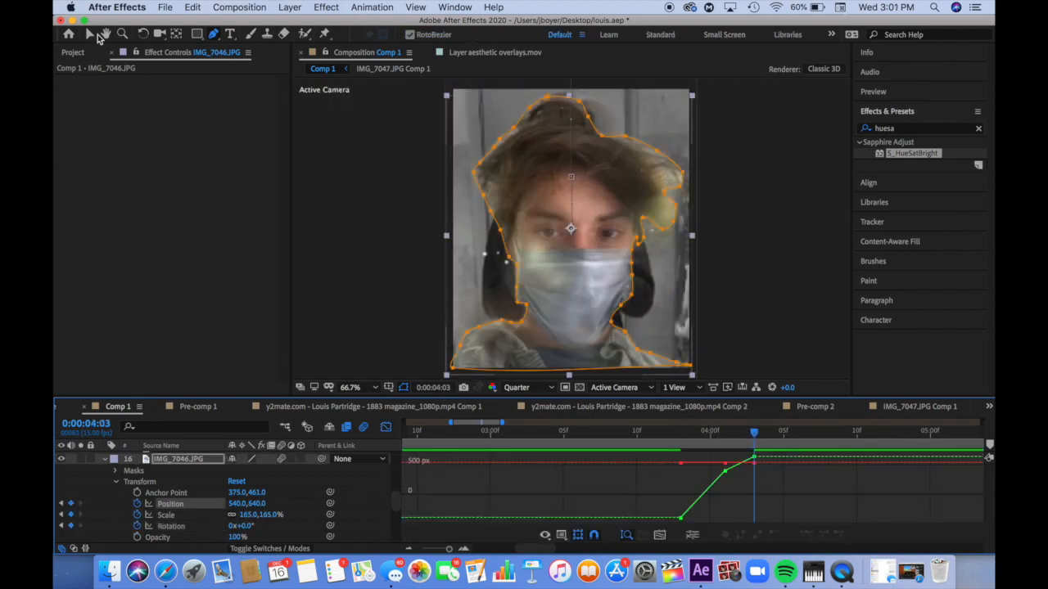
# - Separate the cutout IMG_7046 layer's Position dimensions, easy-ease its keyframes and adjust the slide-in curve
pyautogui.click(693, 535)
pyautogui.moveTo(672, 449); pyautogui.dragTo(758, 521)
pyautogui.press('F9')
pyautogui.moveTo(695, 517); pyautogui.dragTo(683, 501)
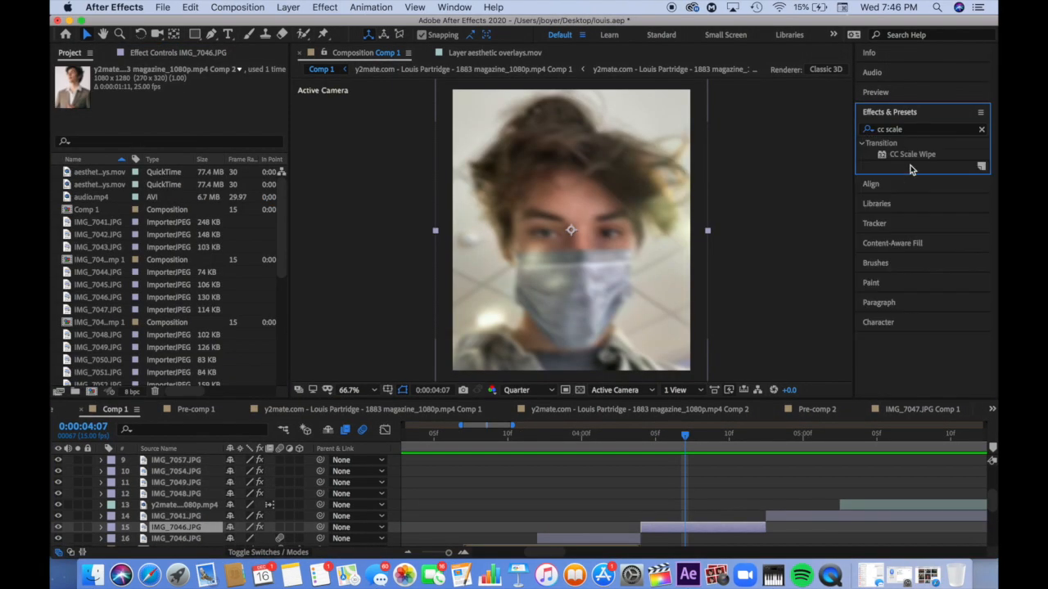
# - Apply CC Scale Wipe with Direction 180° to the second IMG_7046 layer and keyframe Stretch from 0 to a stretched value at 0:00:04:12
pyautogui.moveTo(908, 155); pyautogui.dragTo(59, 328)
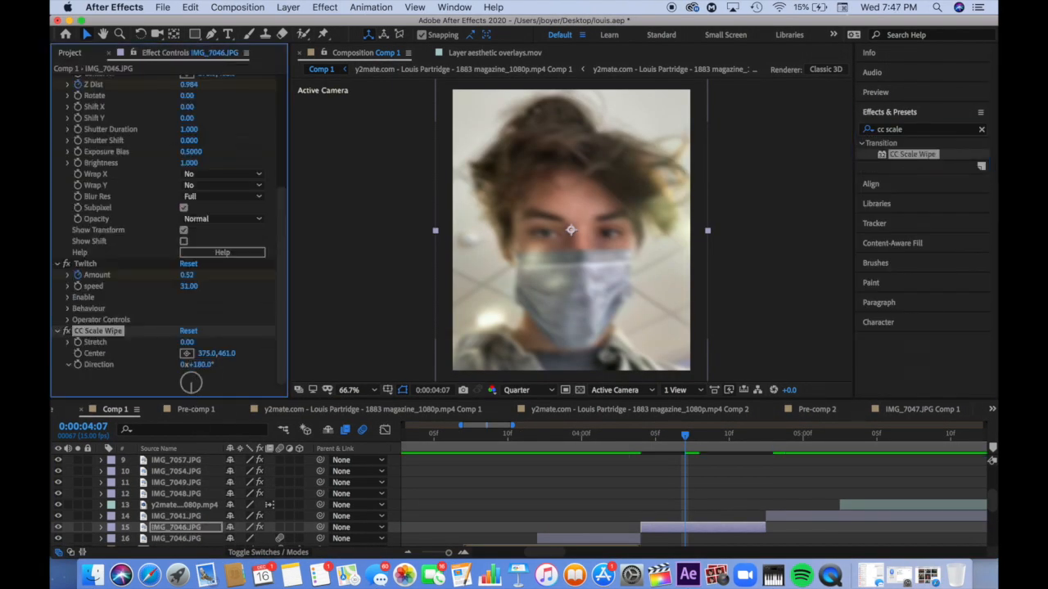
pyautogui.click(760, 440)
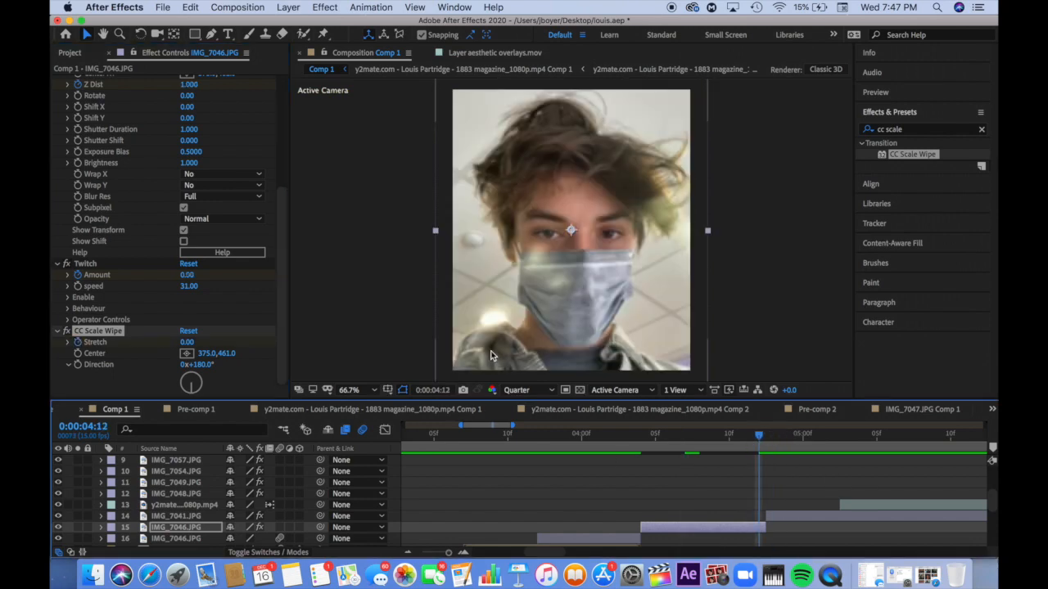
pyautogui.moveTo(187, 342); pyautogui.dragTo(261, 341)
pyautogui.moveTo(185, 343); pyautogui.dragTo(186, 343)
pyautogui.click(385, 430)
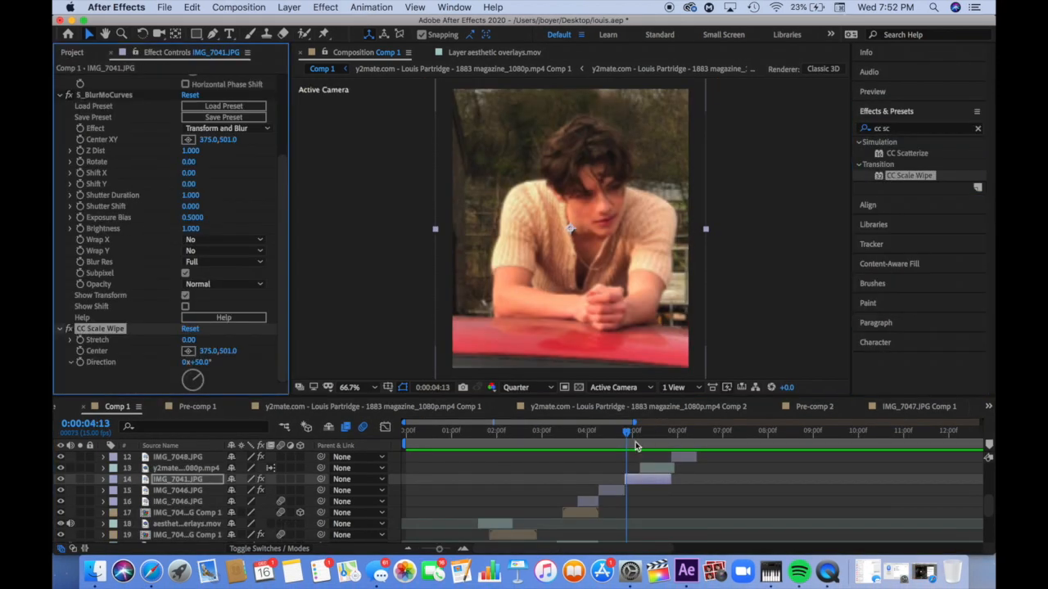
# - Set IMG_7041's CC Scale Wipe Direction to 180° and keyframe Stretch from -10.90 at 0:00:04:13 to 0 at 0:00:05:10
pyautogui.press('=')
pyautogui.moveTo(694, 442); pyautogui.dragTo(692, 447)
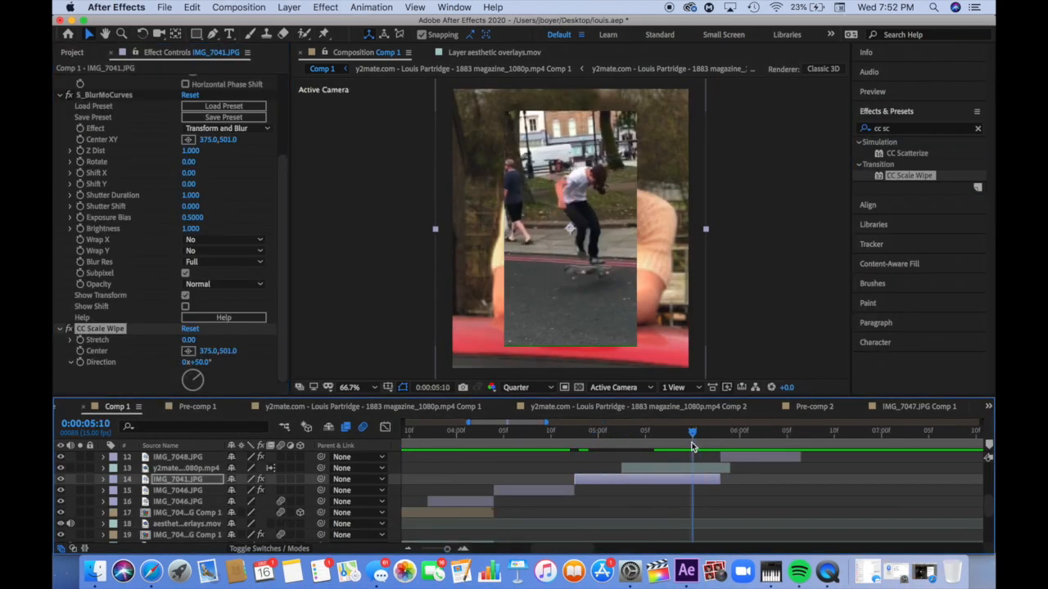
pyautogui.click(202, 362)
pyautogui.click(80, 340)
pyautogui.moveTo(578, 425); pyautogui.dragTo(578, 436)
pyautogui.moveTo(189, 339); pyautogui.dragTo(119, 336)
# - Ease IMG_7041's Stretch keyframes and shape the value graph to rise sharply and settle slowly
pyautogui.click(385, 426)
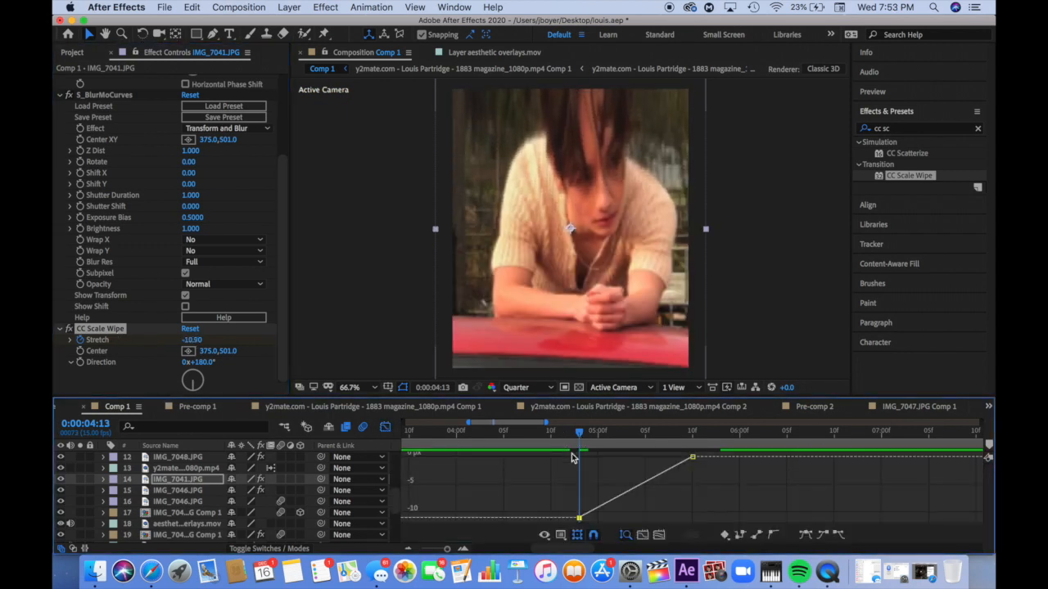
pyautogui.moveTo(697, 491); pyautogui.dragTo(705, 523)
pyautogui.click(806, 535)
pyautogui.click(694, 457)
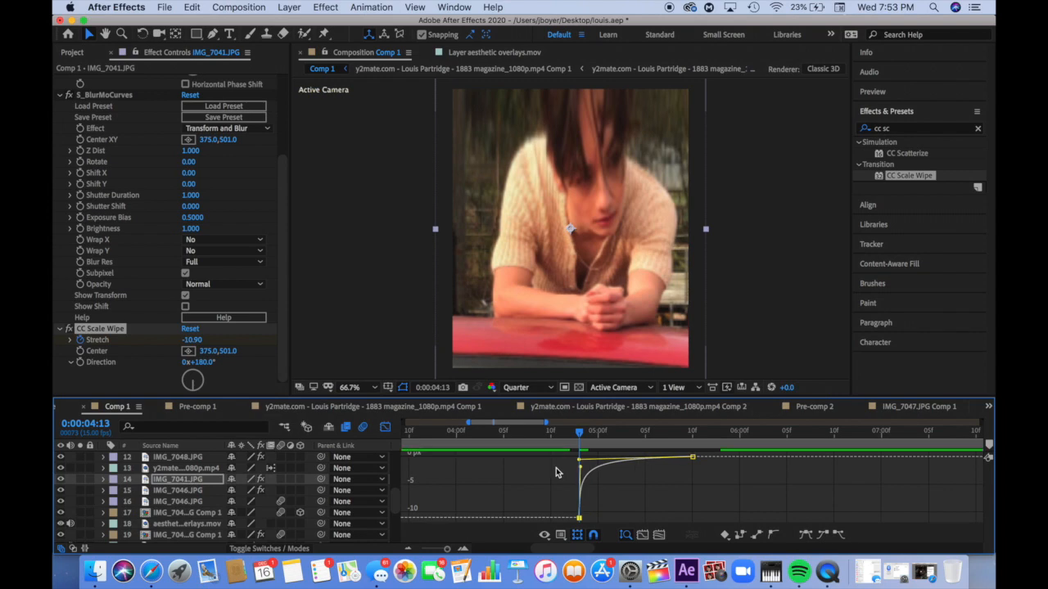
pyautogui.click(385, 426)
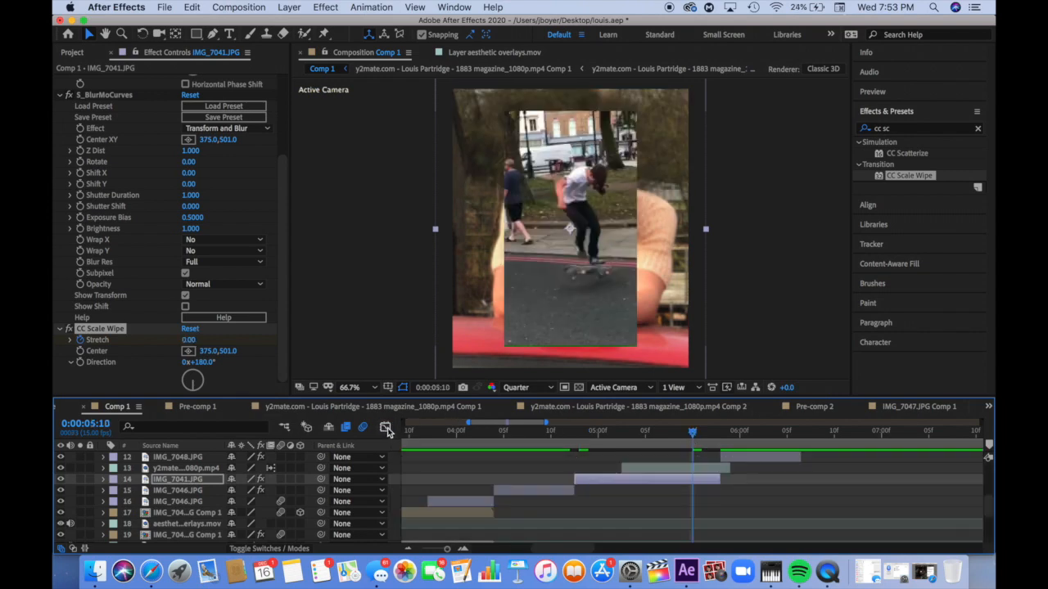
# - Keyframe IMG_7041's S_BlurMoCurves Shift Y from -420 at 0:00:04:13 to 0 at 0:00:05:10, ease it fast-to-slow and preview the transition
pyautogui.click(572, 435)
pyautogui.click(579, 434)
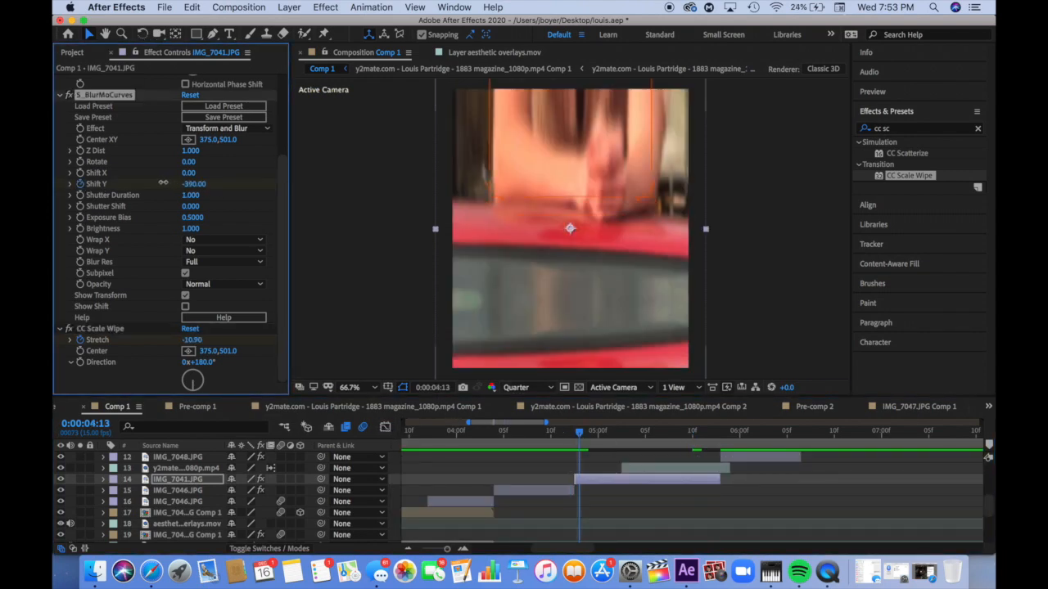
pyautogui.click(385, 427)
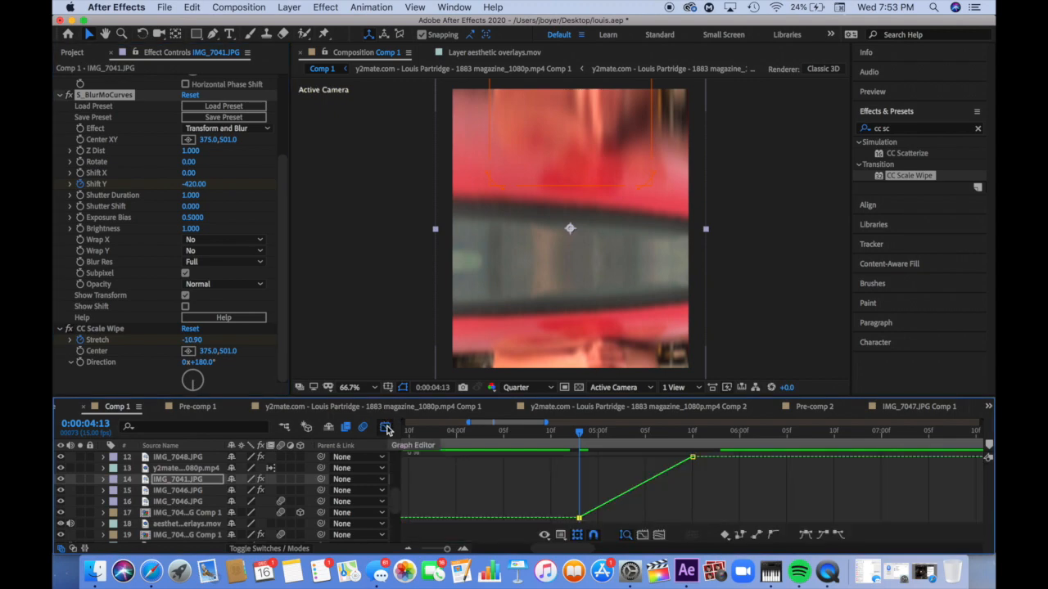
pyautogui.press('F9')
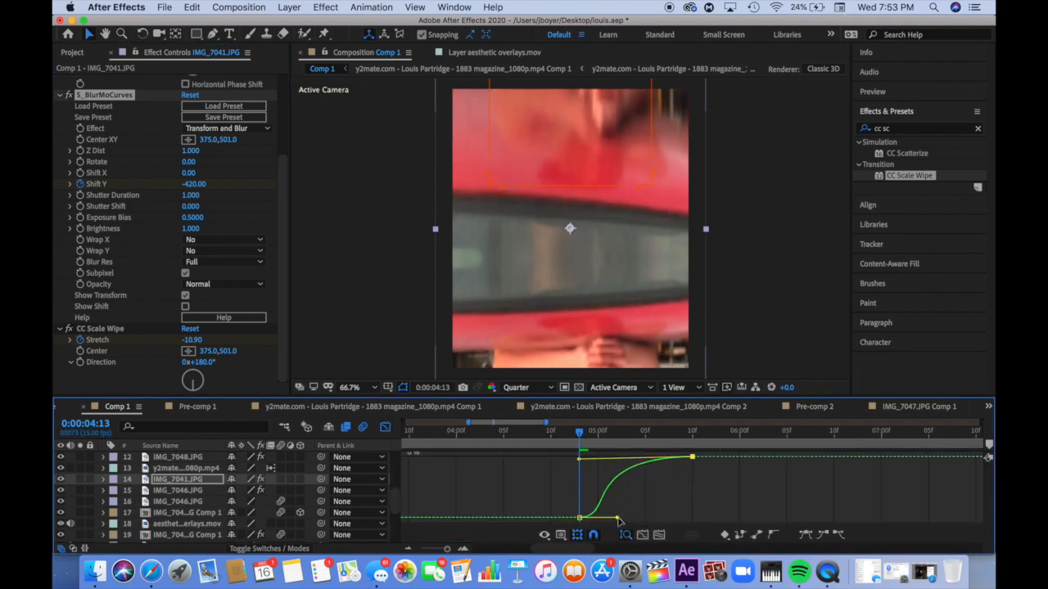
pyautogui.press('space')
pyautogui.click(509, 432)
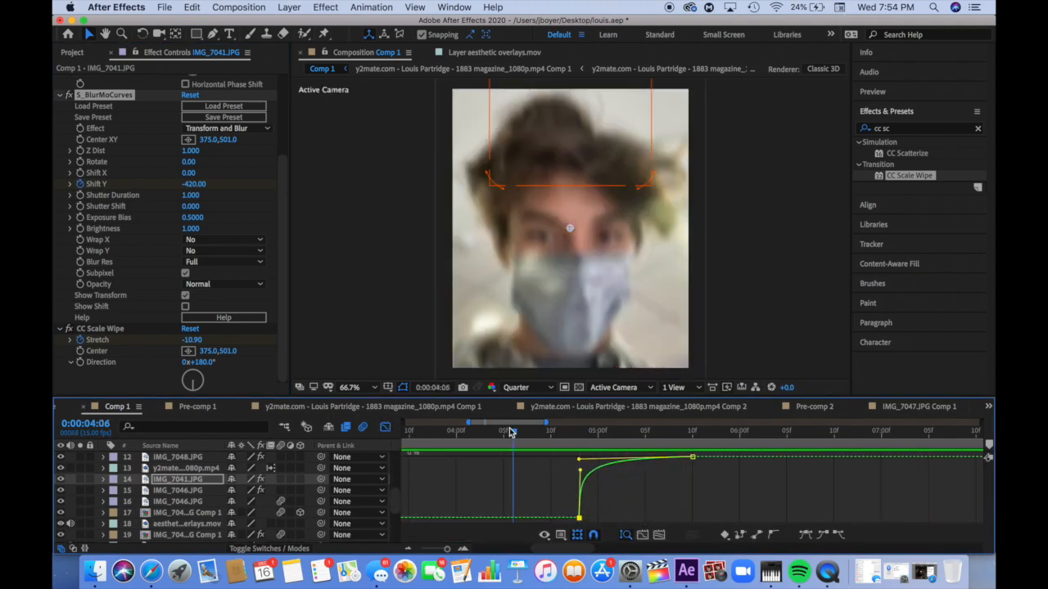
# - Add a shape layer above IMG_7041 and draw an unfilled rectangle with a white stroke around the skateboarding video
pyautogui.click(289, 7)
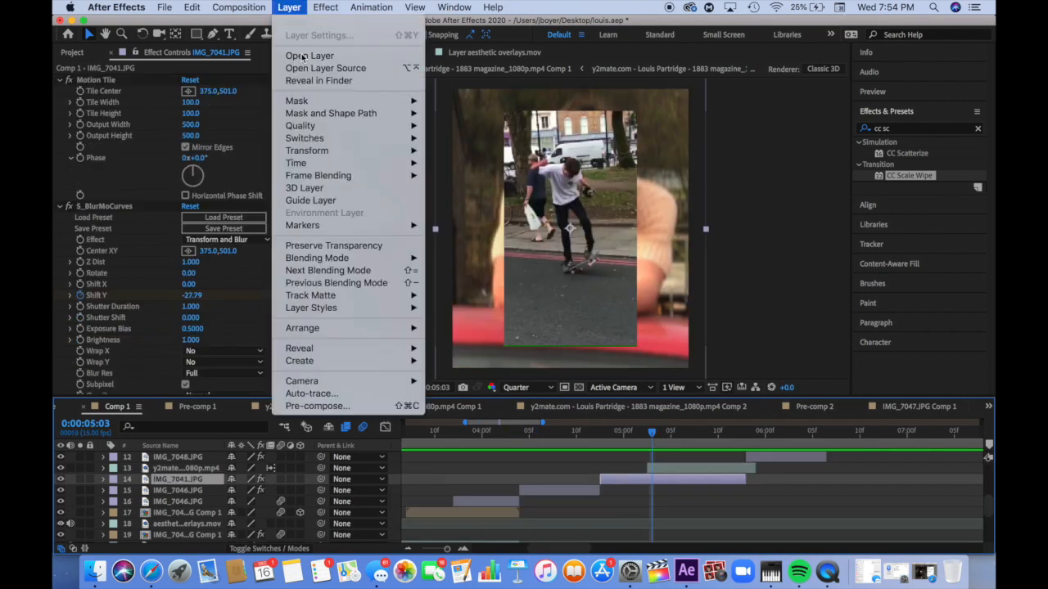
pyautogui.moveTo(295, 21)
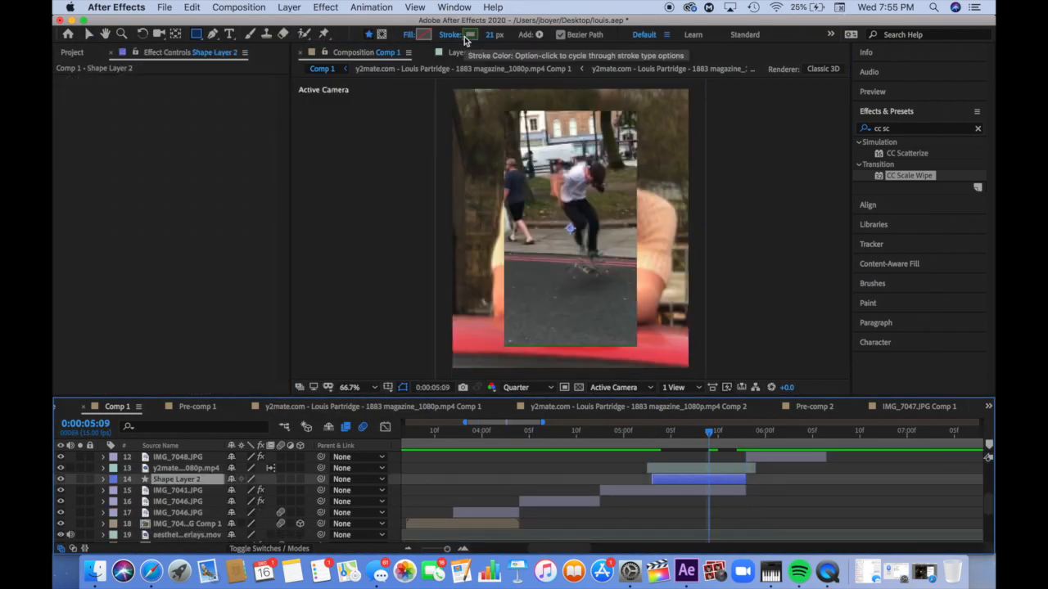
pyautogui.click(469, 35)
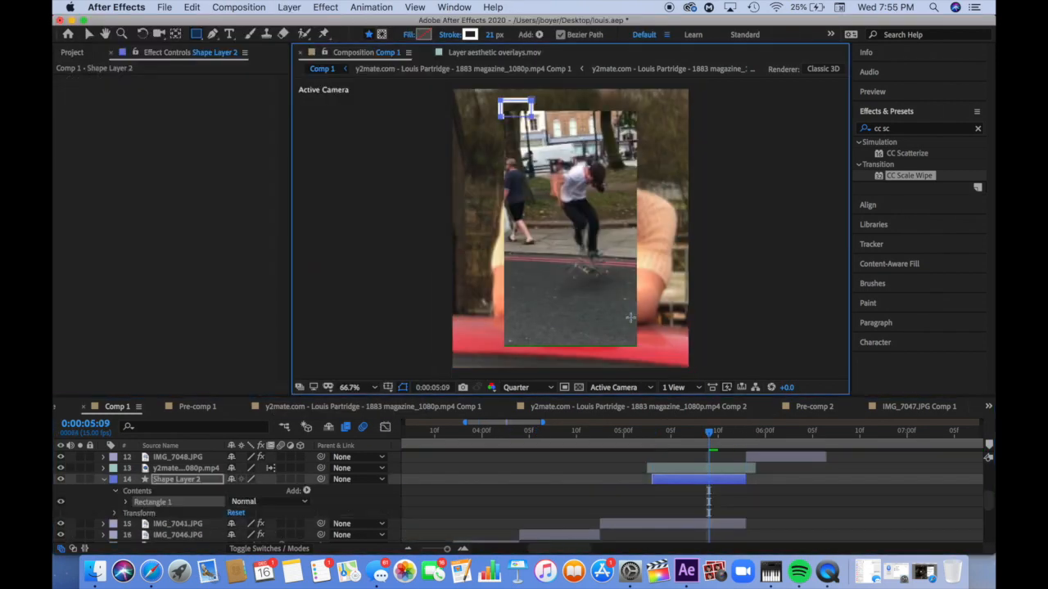
pyautogui.press('v')
pyautogui.moveTo(593, 303); pyautogui.dragTo(593, 310)
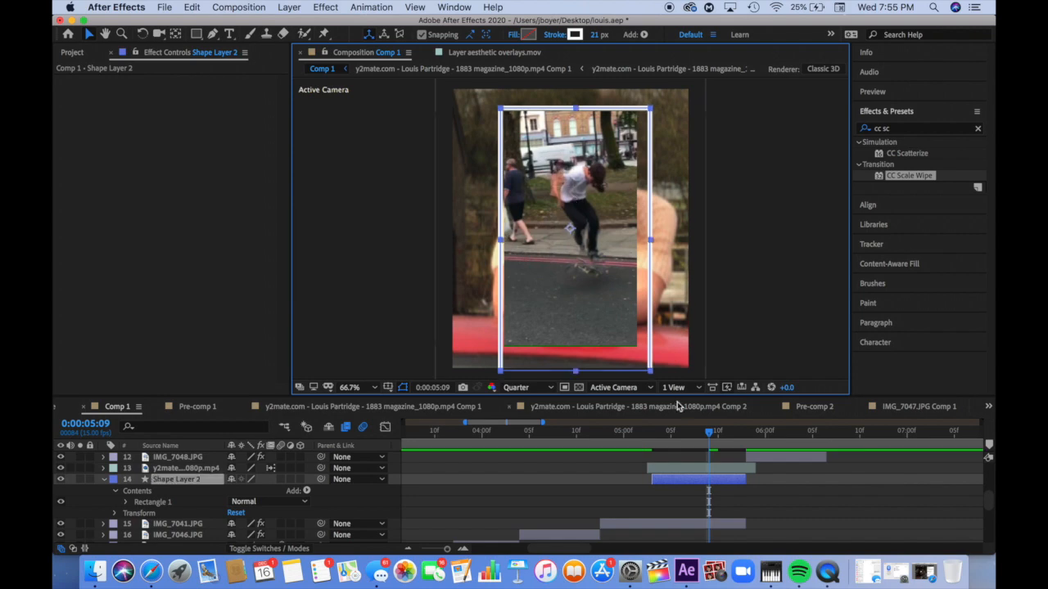
# - Center the white rectangle frame around the skateboarding video with snapping off and set its stroke width to 10 px
pyautogui.moveTo(572, 214); pyautogui.dragTo(568, 220)
pyautogui.click(421, 35)
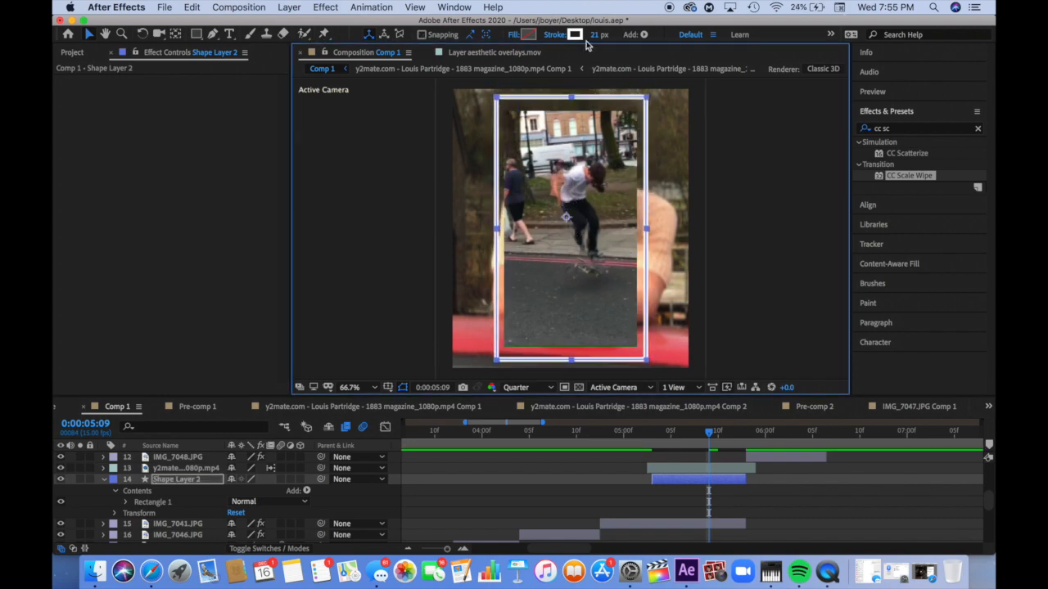
pyautogui.moveTo(594, 35); pyautogui.dragTo(570, 35)
pyautogui.write('10')
pyautogui.click(739, 337)
# - Make the skateboarding video a 3D layer at 0:00:05:03, expand its properties and preview it
pyautogui.moveTo(709, 432); pyautogui.dragTo(653, 437)
pyautogui.click(660, 475)
pyautogui.click(659, 469)
pyautogui.click(104, 468)
pyautogui.click(104, 513)
pyautogui.click(104, 459)
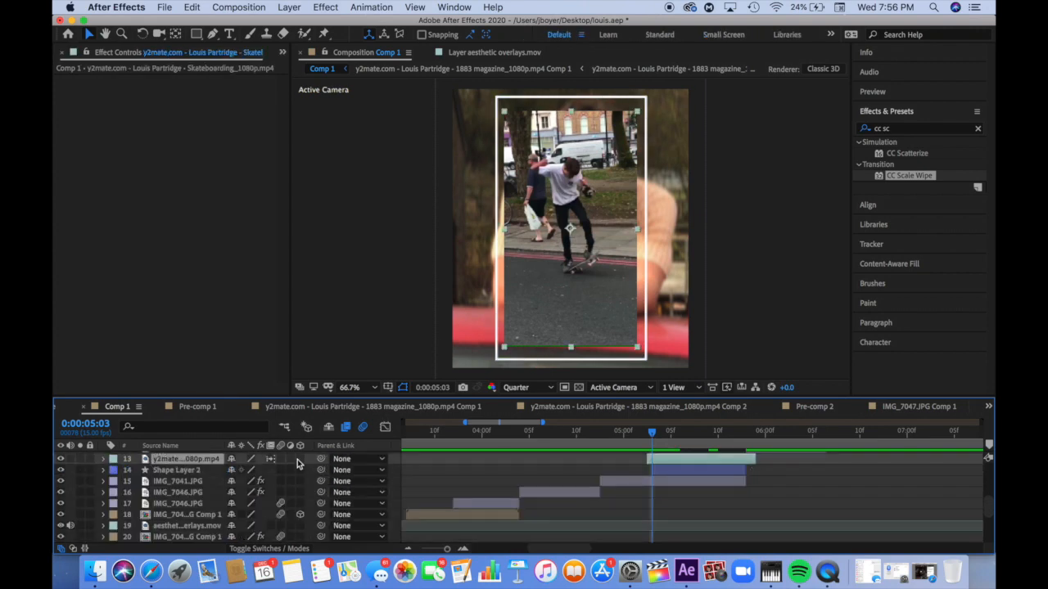
pyautogui.click(300, 458)
pyautogui.click(104, 458)
pyautogui.scroll(5, 327, 495)
pyautogui.press('space')
pyautogui.press('space')
# - Keyframe the skateboarding video's Y Rotation from 107° at 0:00:05:03 to 0° at 0:00:05:06
pyautogui.moveTo(651, 435); pyautogui.dragTo(681, 440)
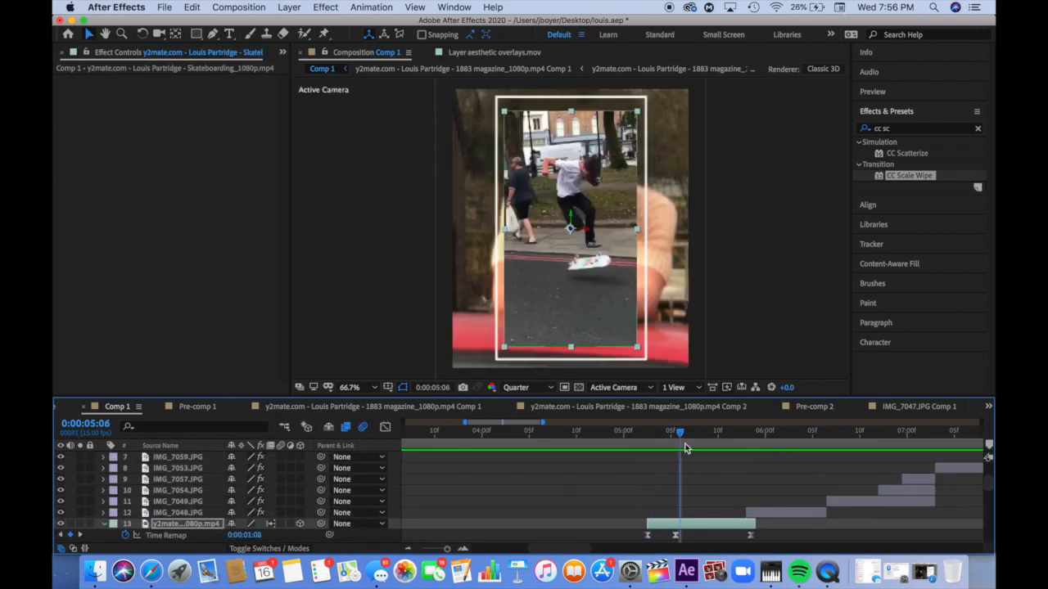
pyautogui.scroll(-5, 686, 449)
pyautogui.click(71, 502)
pyautogui.click(61, 501)
pyautogui.moveTo(246, 502); pyautogui.dragTo(547, 513)
# - Shape the skateboarding video's Y Rotation graph to start fast and settle slowly, and preview the spin-in
pyautogui.hotkey('shift', 'F3')
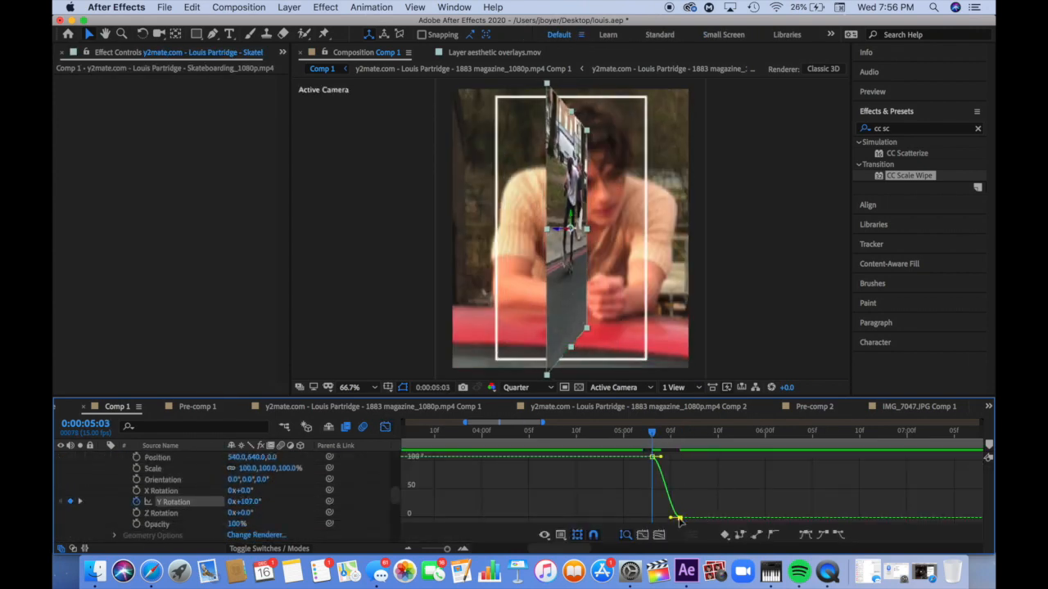
pyautogui.press('space')
pyautogui.click(619, 437)
pyautogui.press('space')
pyautogui.click(631, 437)
pyautogui.press('space')
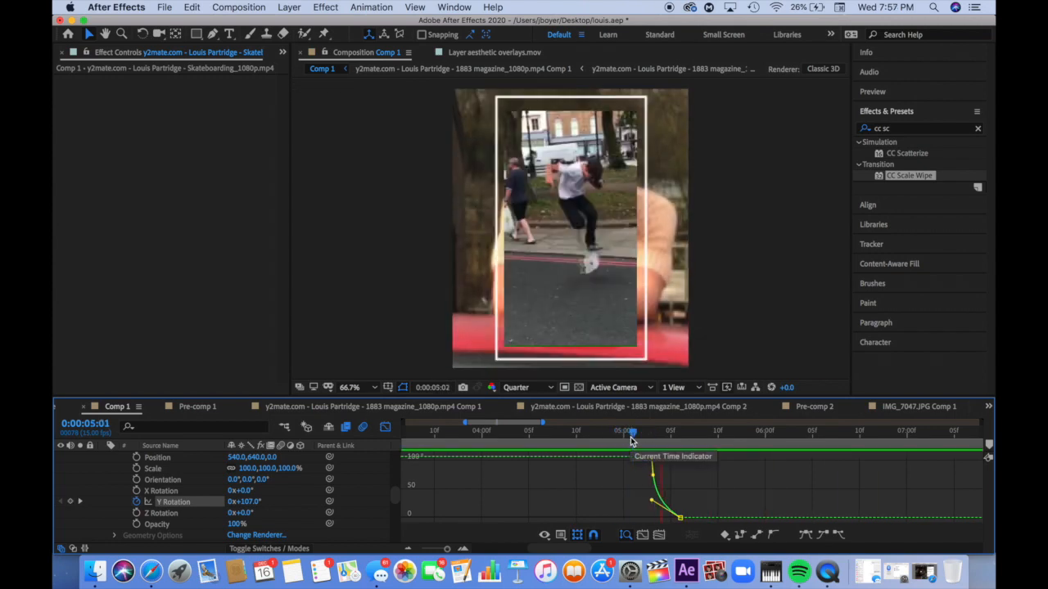
pyautogui.press('space')
pyautogui.press('space')
pyautogui.press('space')
# - Move the skateboarding video's ending Y Rotation keyframe to 0:00:05:10 and turn on the layer's motion blur
pyautogui.moveTo(633, 432); pyautogui.dragTo(718, 434)
pyautogui.click(385, 427)
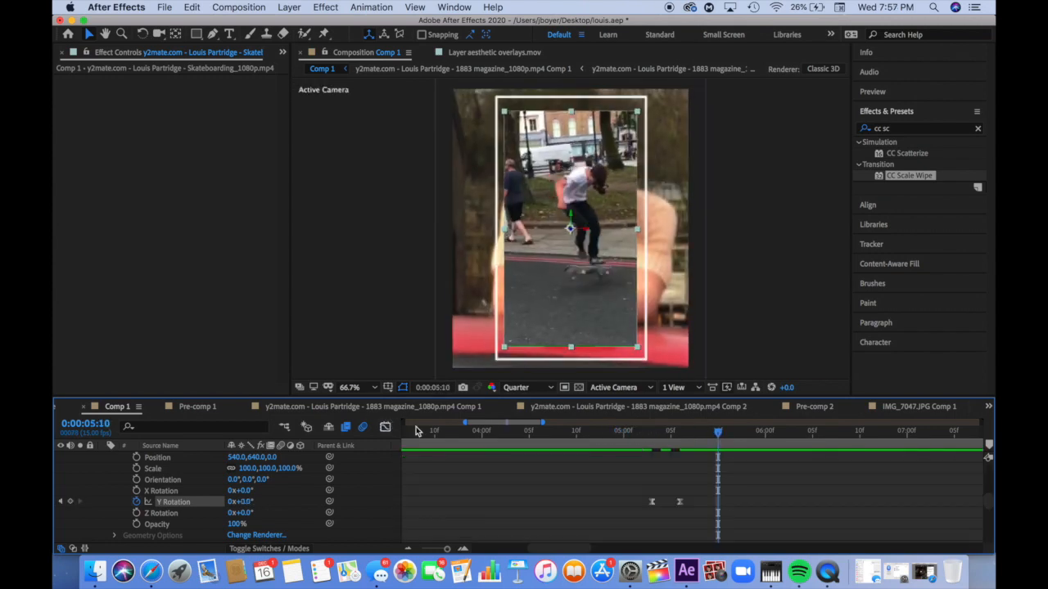
pyautogui.hscroll(2, 671, 499)
pyautogui.moveTo(654, 492); pyautogui.dragTo(692, 495)
pyautogui.moveTo(693, 432); pyautogui.dragTo(626, 434)
pyautogui.scroll(4, 283, 469)
pyautogui.click(282, 469)
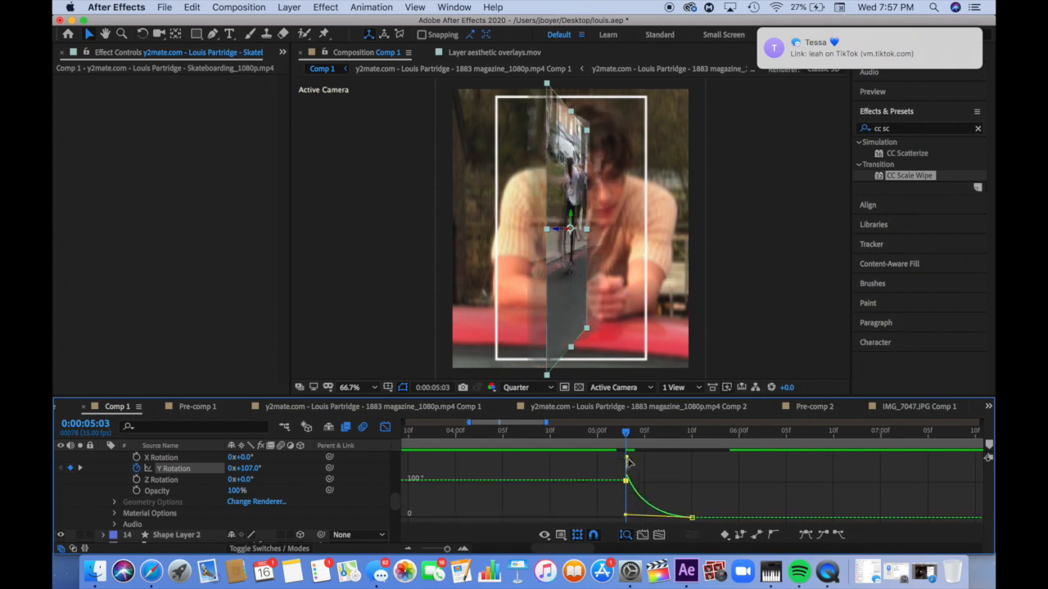
# - Raise the skateboarding video's starting Y Rotation to 250° at 0:00:05:03 and collapse the layer
pyautogui.click(599, 441)
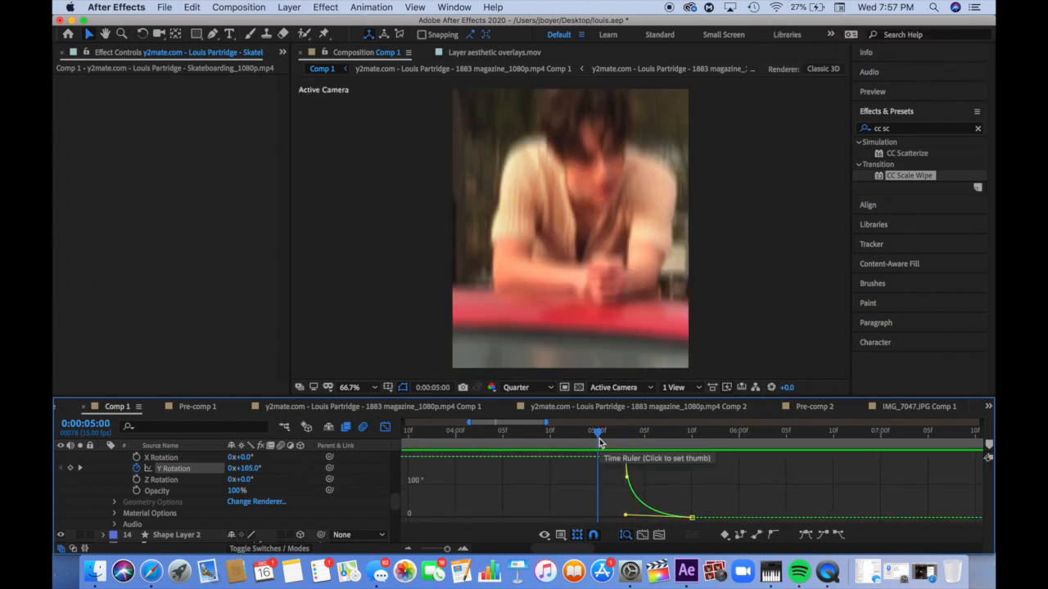
pyautogui.moveTo(599, 441); pyautogui.dragTo(627, 439)
pyautogui.hscroll(-5, 627, 439)
pyautogui.moveTo(244, 469); pyautogui.dragTo(293, 473)
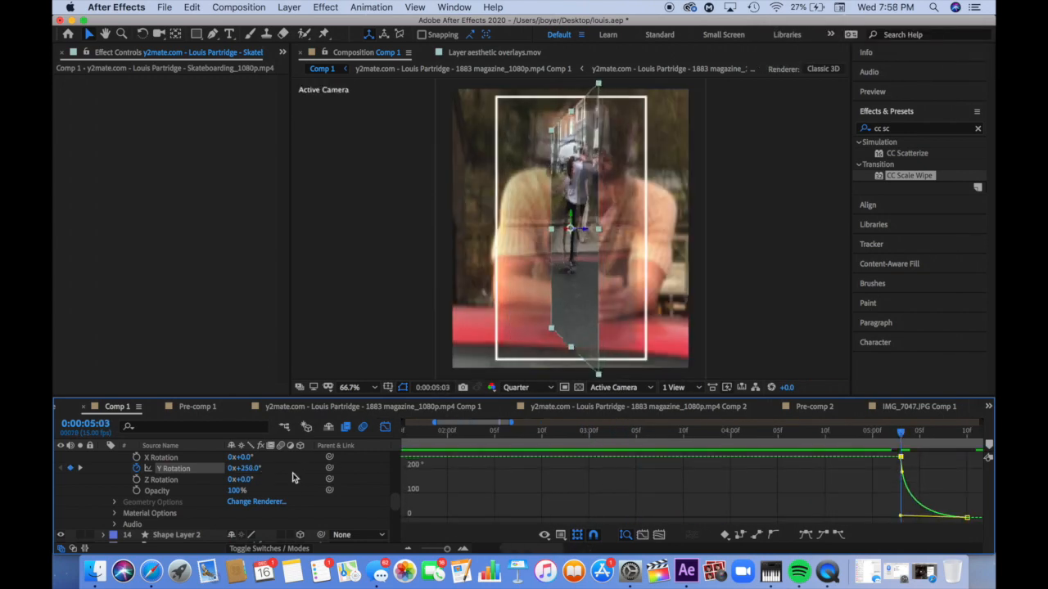
pyautogui.hscroll(3, 816, 491)
pyautogui.click(385, 427)
pyautogui.scroll(5, 243, 496)
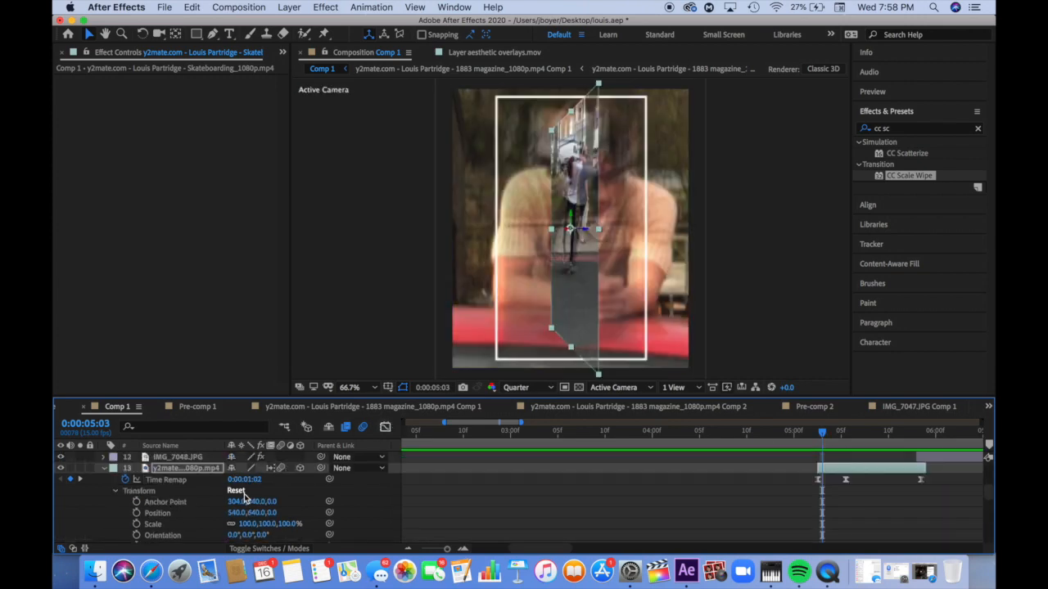
pyautogui.click(103, 468)
# - Paste the Y Rotation keyframes onto the 3D Shape Layer 2 and set its starting rotation to -250° at 0:00:05:03
pyautogui.hscroll(1, 827, 510)
pyautogui.click(827, 503)
pyautogui.press('super+v')
pyautogui.click(103, 502)
pyautogui.scroll(-5, 237, 515)
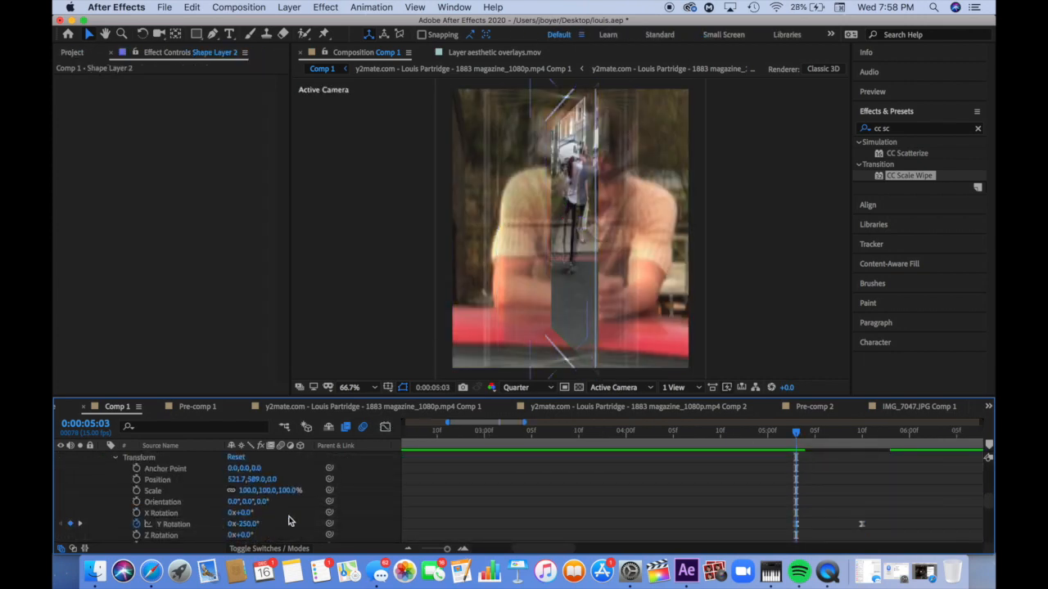
# - Shape Shape Layer 2's Y Rotation graph so the frame spins in fast and settles slowly
pyautogui.click(385, 427)
pyautogui.click(174, 524)
pyautogui.click(796, 514)
pyautogui.moveTo(806, 486); pyautogui.dragTo(784, 475)
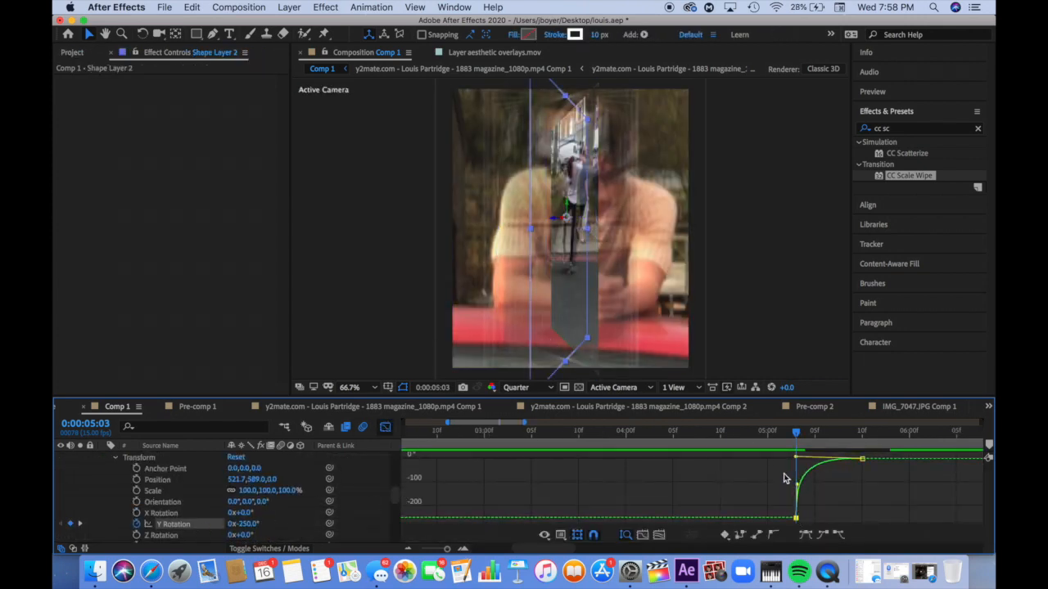
# - Adjust Shape Layer 2's Y Rotation at 0:00:05:10 and preview the spin-in
pyautogui.moveTo(796, 434); pyautogui.dragTo(863, 440)
pyautogui.moveTo(245, 524); pyautogui.dragTo(283, 522)
pyautogui.press('space')
pyautogui.scroll(2, 168, 462)
pyautogui.click(385, 427)
pyautogui.hscroll(1, 561, 481)
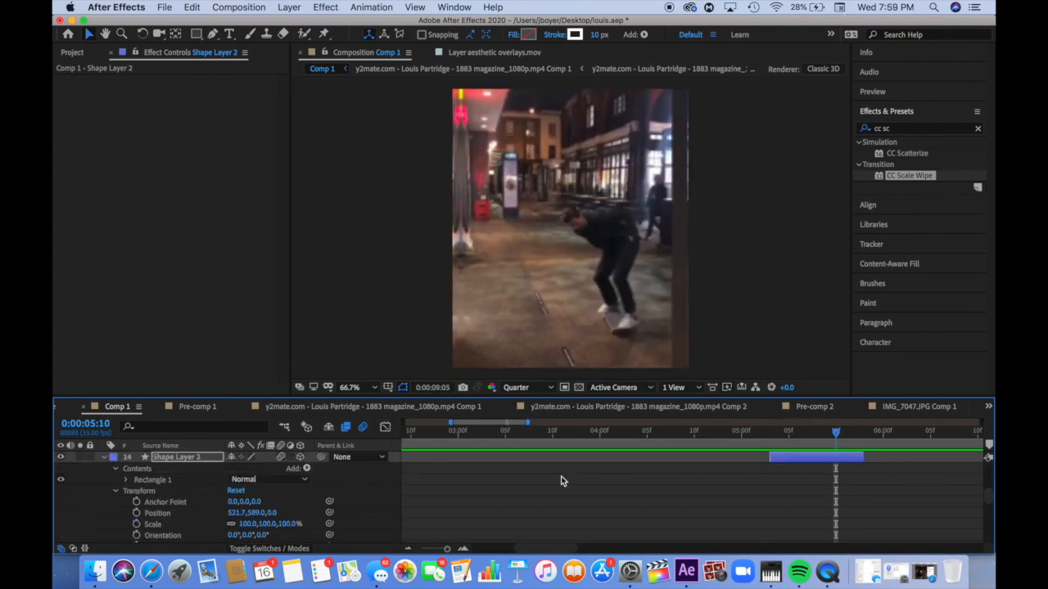
# - Move Shape Layer 2's ending rotation keyframe about two frames later and replay the spin-in transition
pyautogui.moveTo(836, 433); pyautogui.dragTo(853, 434)
pyautogui.scroll(-4, 801, 466)
pyautogui.moveTo(836, 491); pyautogui.dragTo(854, 491)
pyautogui.click(769, 439)
pyautogui.press('space')
pyautogui.click(571, 433)
pyautogui.press('space')
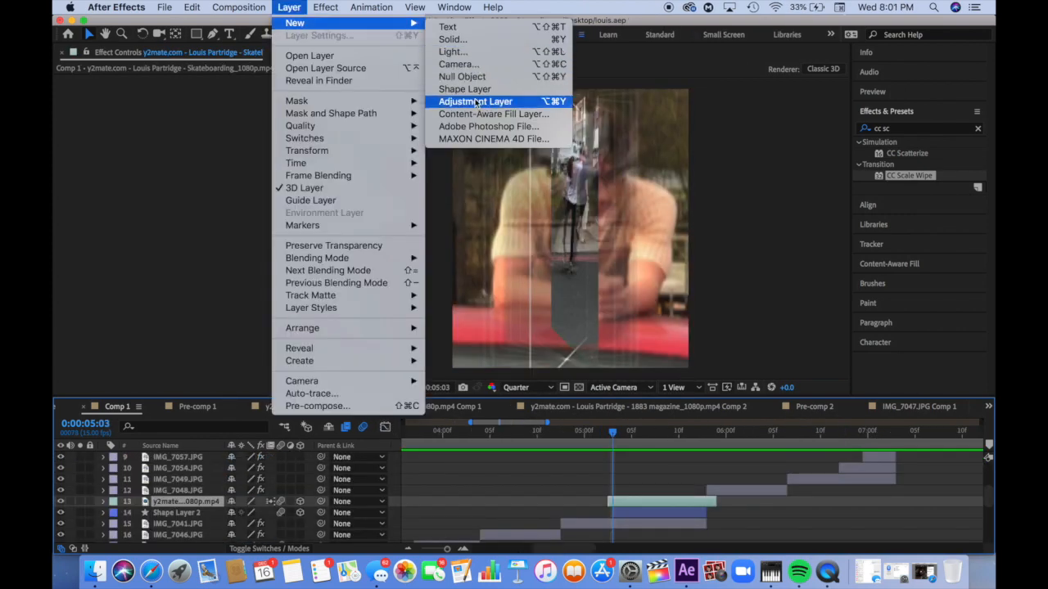
# - Add an adjustment layer above the skateboarding video from 0:00:05:03 to 0:00:05:13 and apply S_BlurMoCurves to it
pyautogui.click(475, 102)
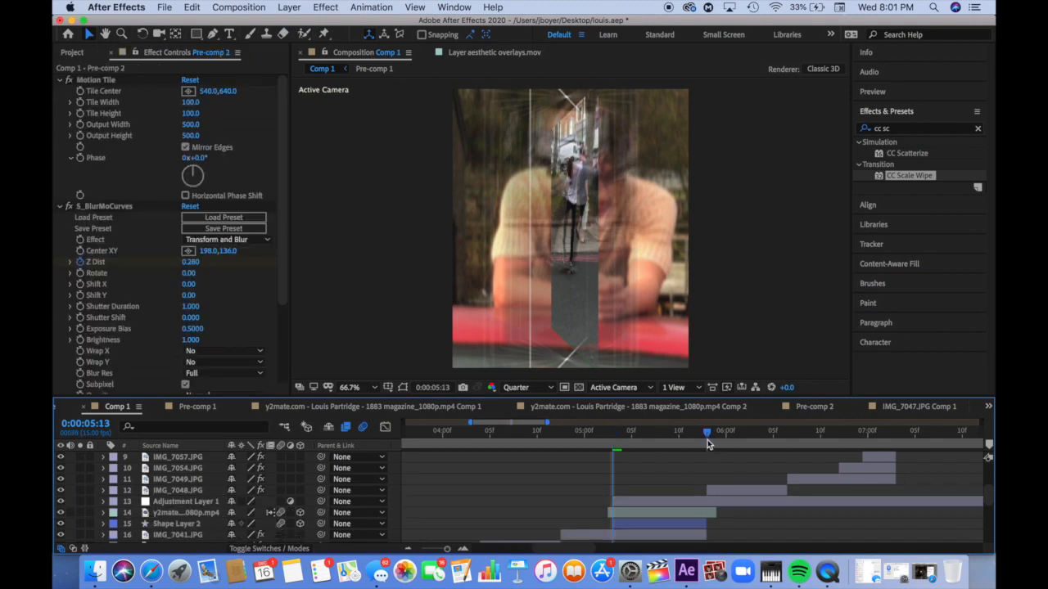
pyautogui.write('blurm')
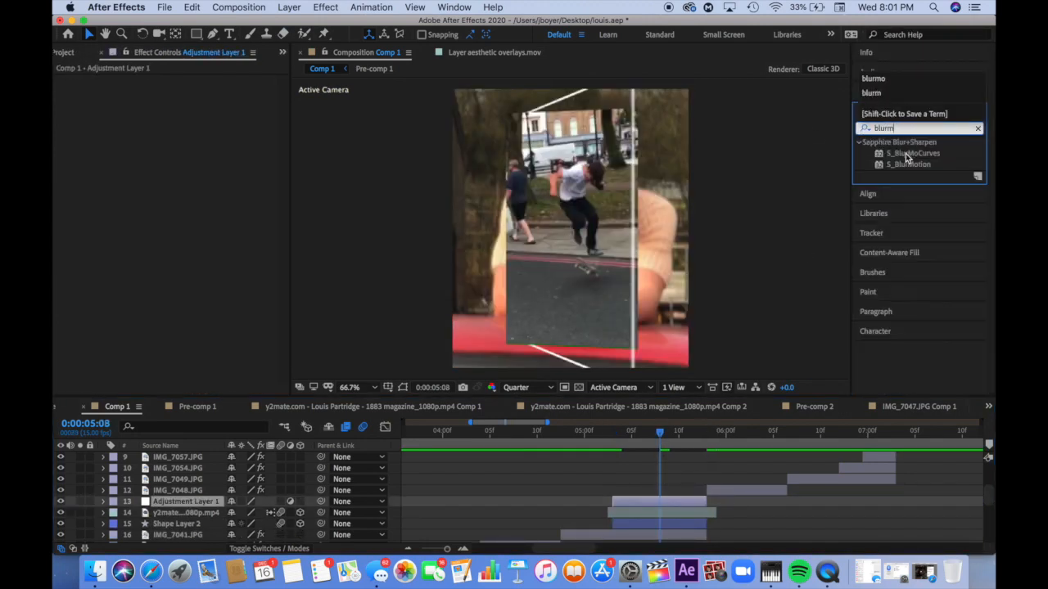
pyautogui.doubleClick(905, 153)
# - Animate the adjustment layer's Z Dist to 0.380 at 0:00:05:12 and shape its graph to drop sharply at the end
pyautogui.press('pageup')
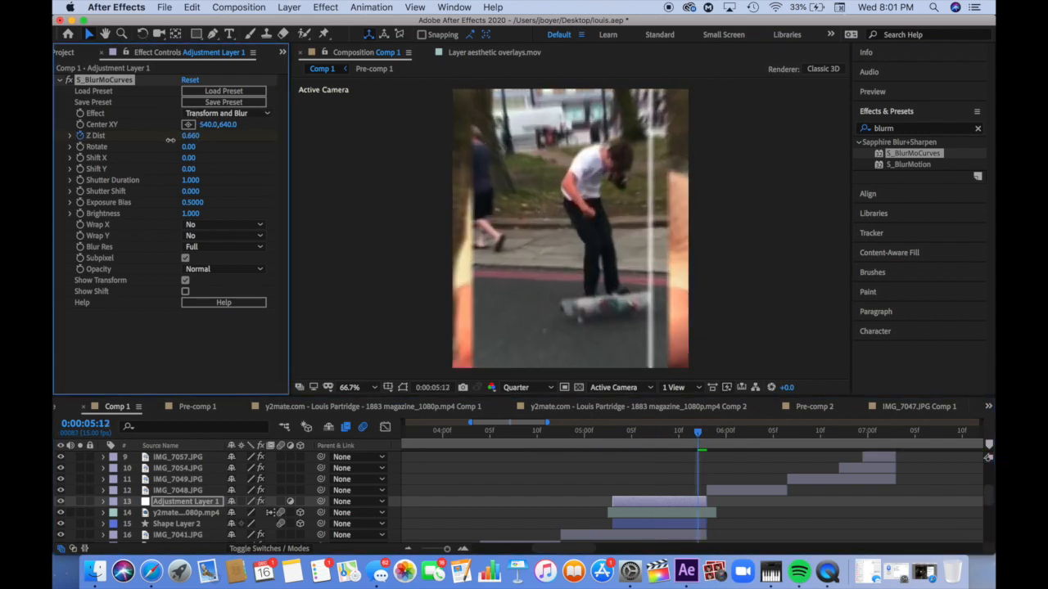
pyautogui.hotkey('shift', 'F3')
pyautogui.click(807, 535)
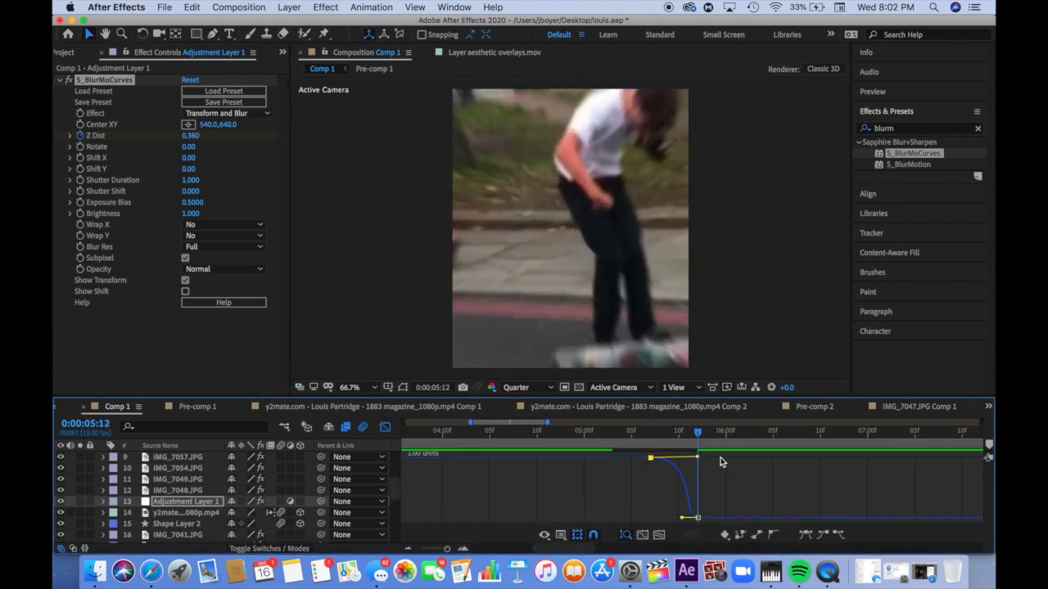
pyautogui.moveTo(683, 521); pyautogui.dragTo(695, 473)
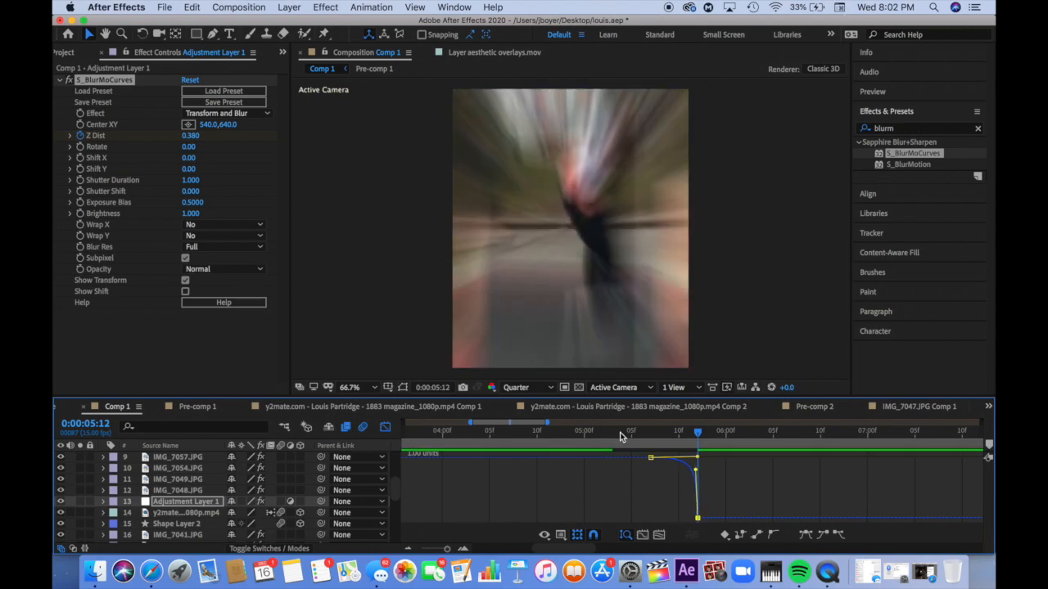
pyautogui.moveTo(619, 433); pyautogui.dragTo(576, 434)
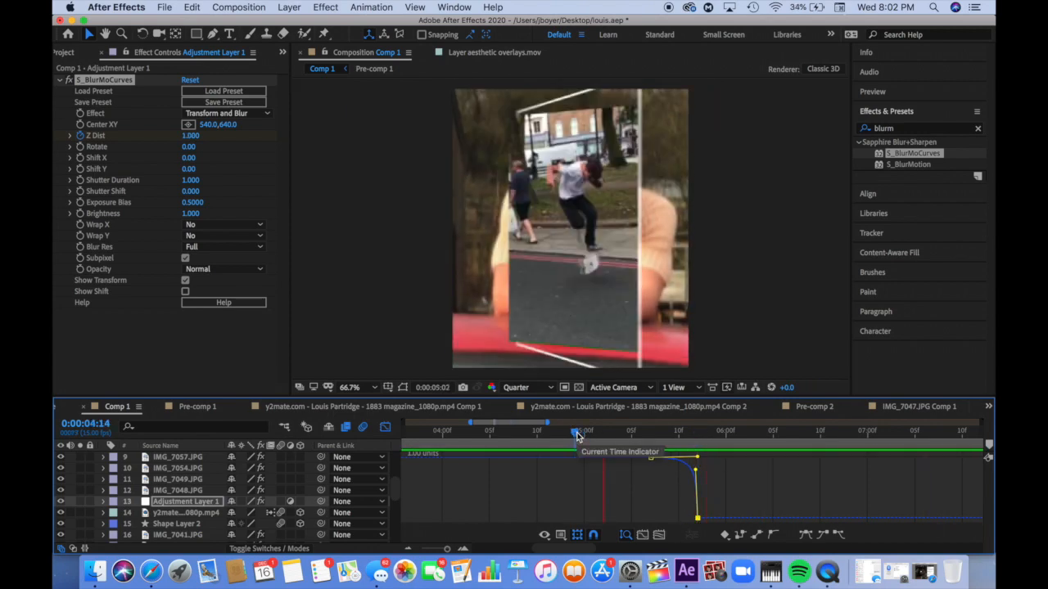
pyautogui.click(385, 428)
# - Animate IMG_7048.JPG's S_BlurMoCurves Z Dist from 1.690 at 0:00:05:13 to 1.000, with a fast start and a slow settle
pyautogui.moveTo(678, 435); pyautogui.dragTo(707, 438)
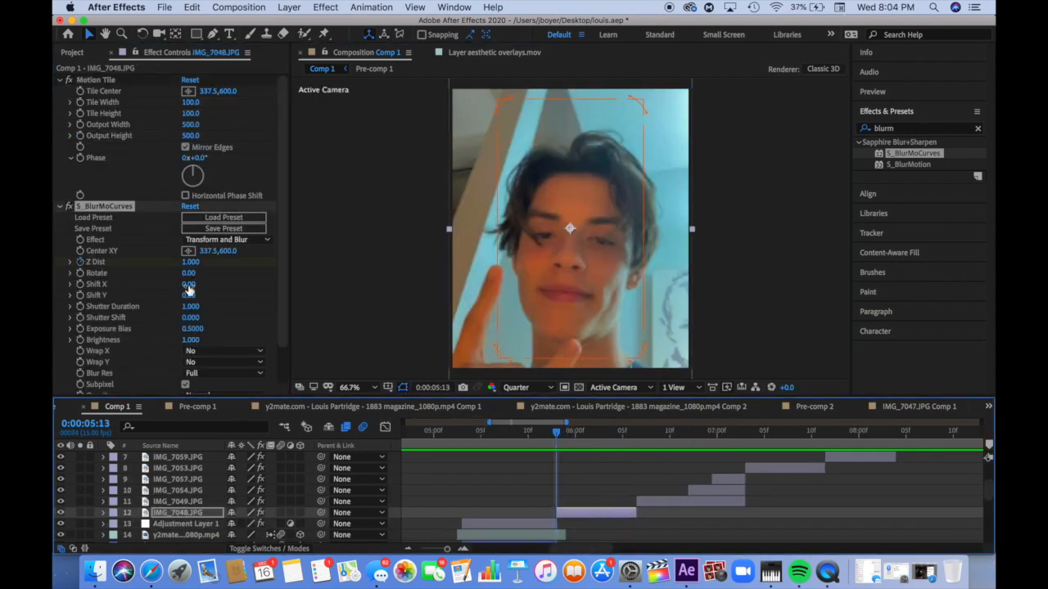
pyautogui.moveTo(641, 431); pyautogui.dragTo(557, 443)
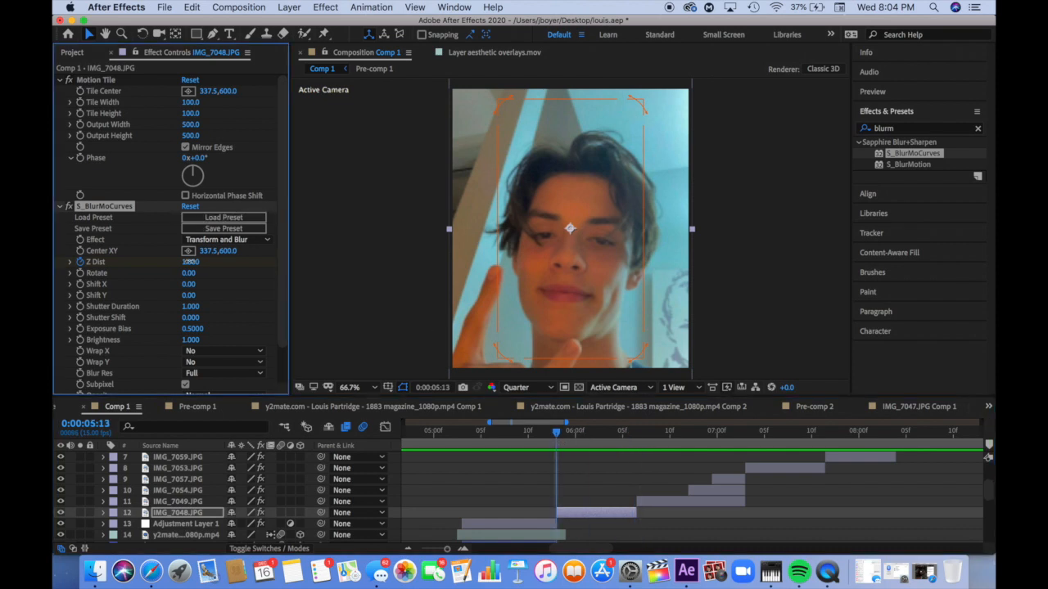
pyautogui.click(384, 428)
pyautogui.moveTo(545, 452); pyautogui.dragTo(705, 530)
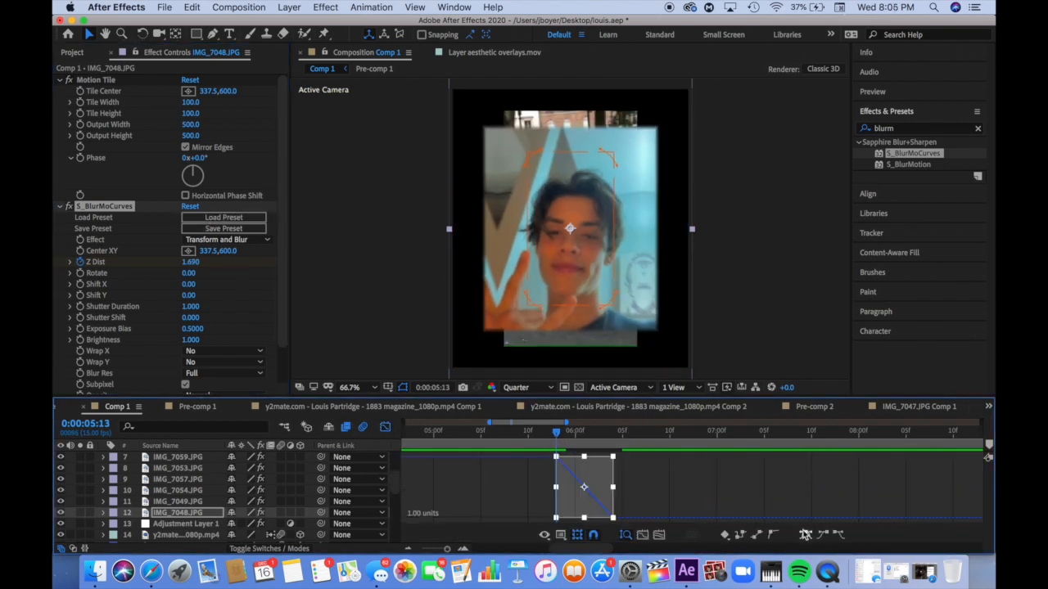
pyautogui.press('F9')
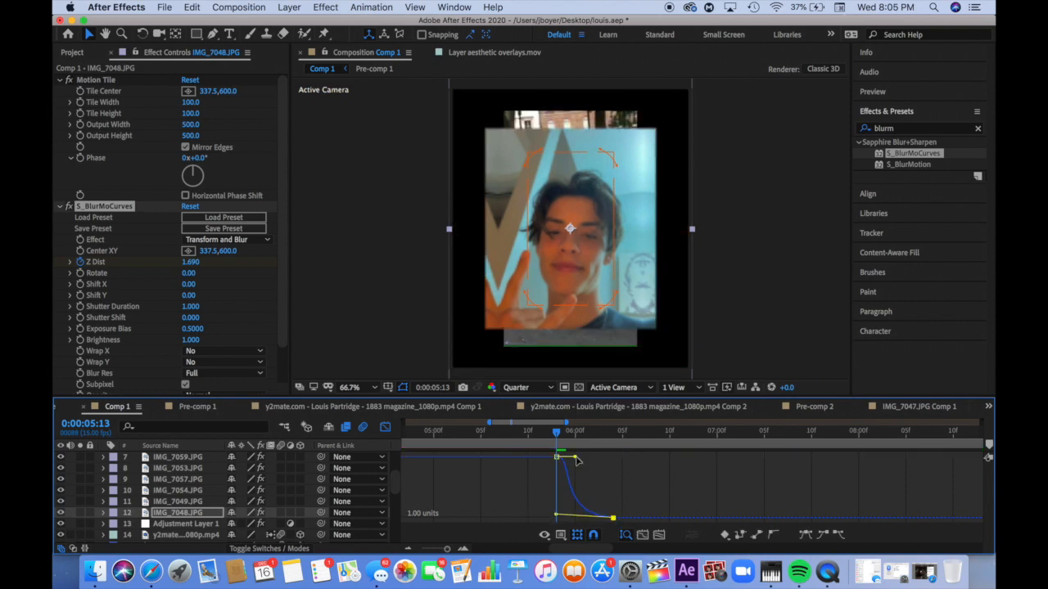
pyautogui.moveTo(583, 517); pyautogui.dragTo(530, 508)
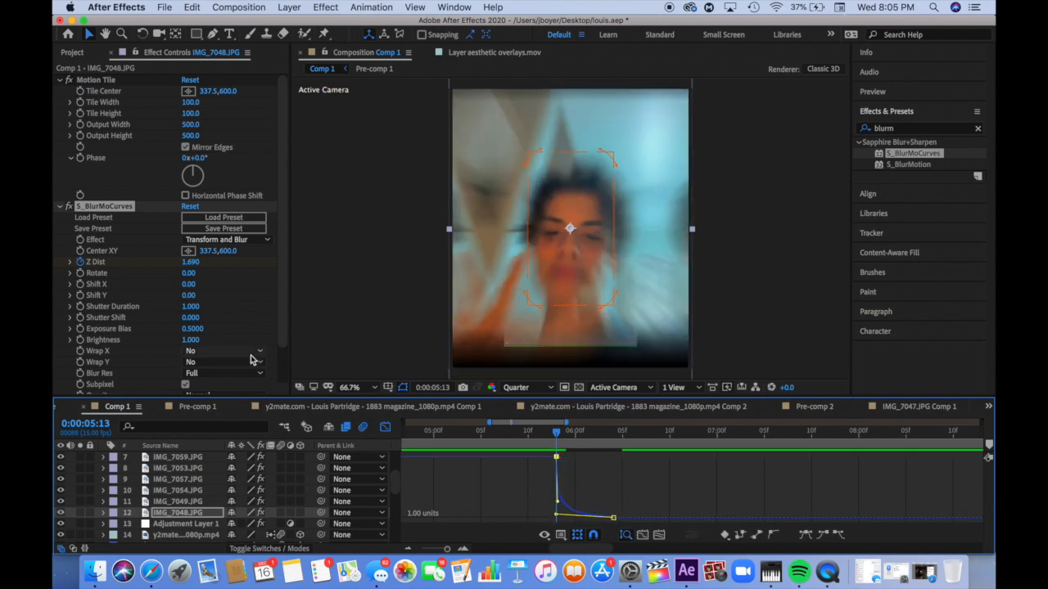
# - Set Wrap X and Wrap Y to Reflect in IMG_7048.JPG's S_BlurMoCurves and return to the layer bars
pyautogui.click(252, 362)
pyautogui.click(237, 399)
pyautogui.click(245, 351)
pyautogui.click(236, 389)
pyautogui.click(386, 427)
pyautogui.click(456, 436)
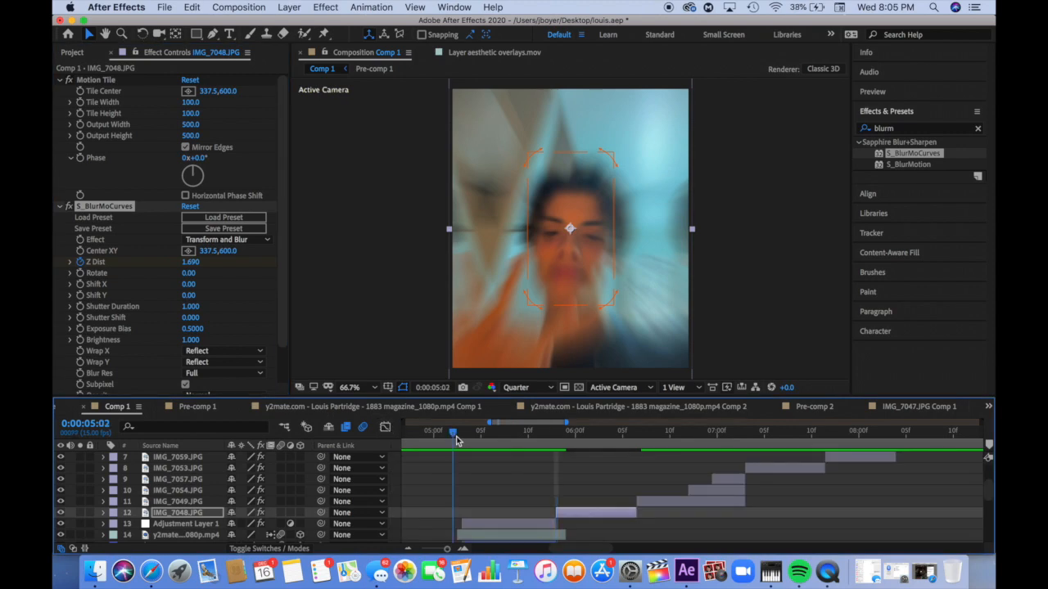
# - Keyframe IMG_7048.JPG's Scale from 165% to an unlinked 299% width and 165% height at 0:00:06:06
pyautogui.moveTo(456, 437); pyautogui.dragTo(584, 435)
pyautogui.click(103, 513)
pyautogui.click(116, 534)
pyautogui.click(634, 434)
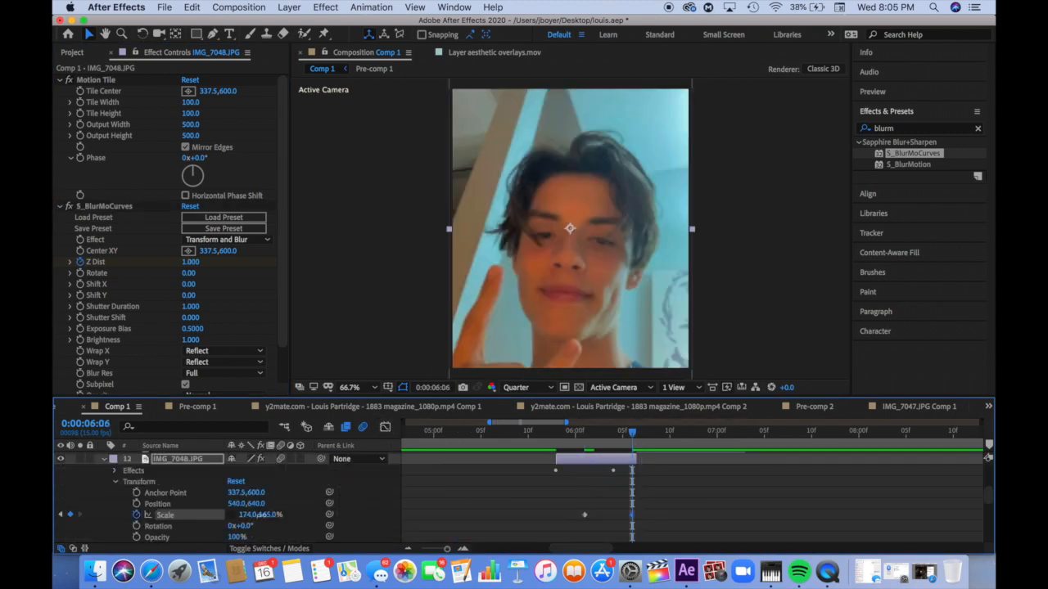
pyautogui.moveTo(246, 514); pyautogui.dragTo(279, 514)
pyautogui.click(386, 427)
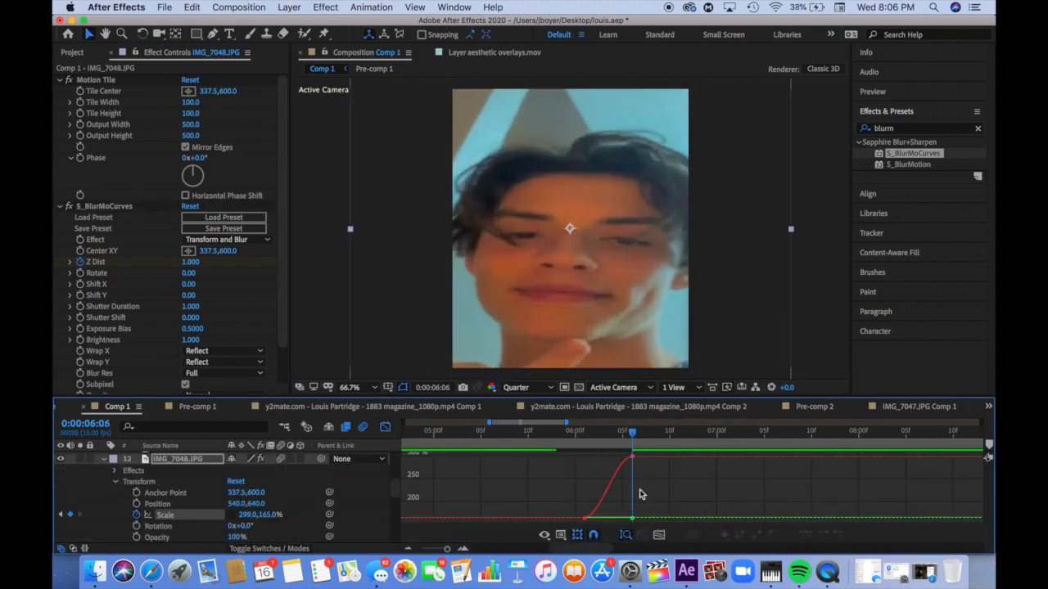
# - Shape IMG_7048.JPG's Scale graph so the horizontal stretch accelerates sharply at the end, and preview the transition
pyautogui.moveTo(645, 497); pyautogui.dragTo(685, 490)
pyautogui.doubleClick(634, 458)
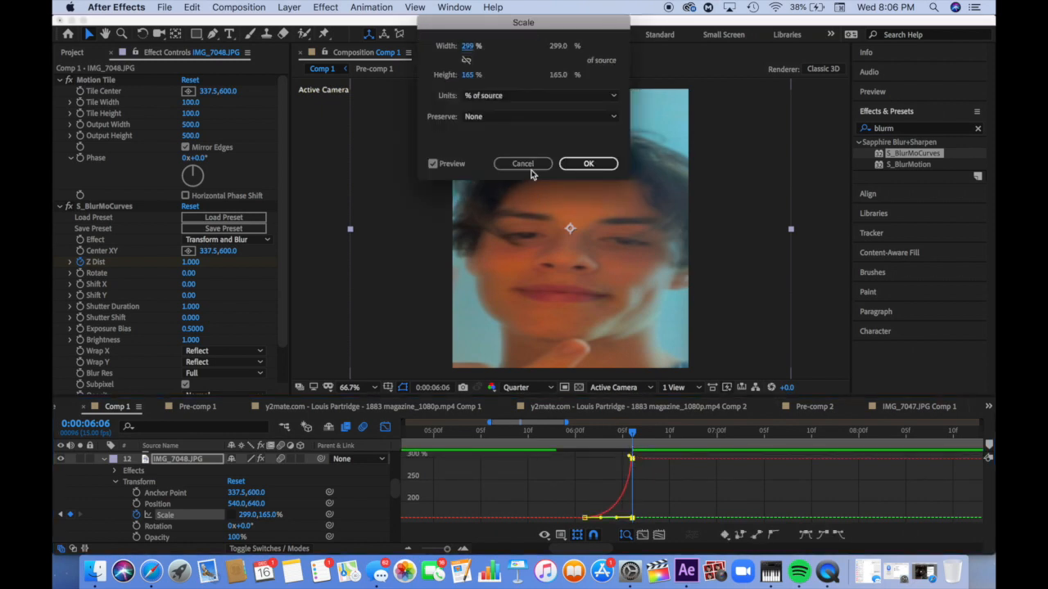
pyautogui.click(533, 169)
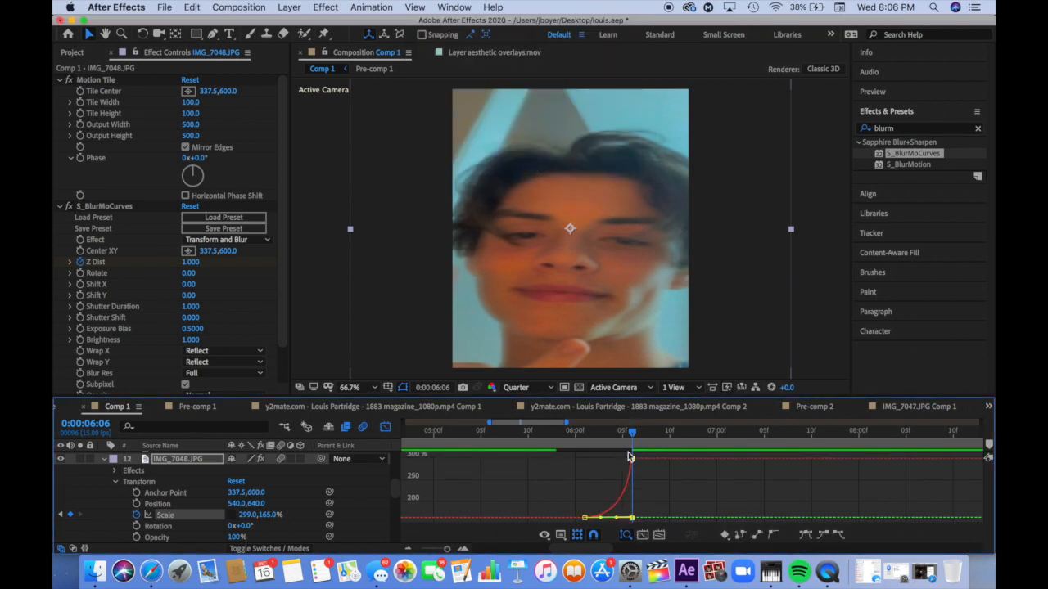
pyautogui.moveTo(630, 464); pyautogui.dragTo(631, 479)
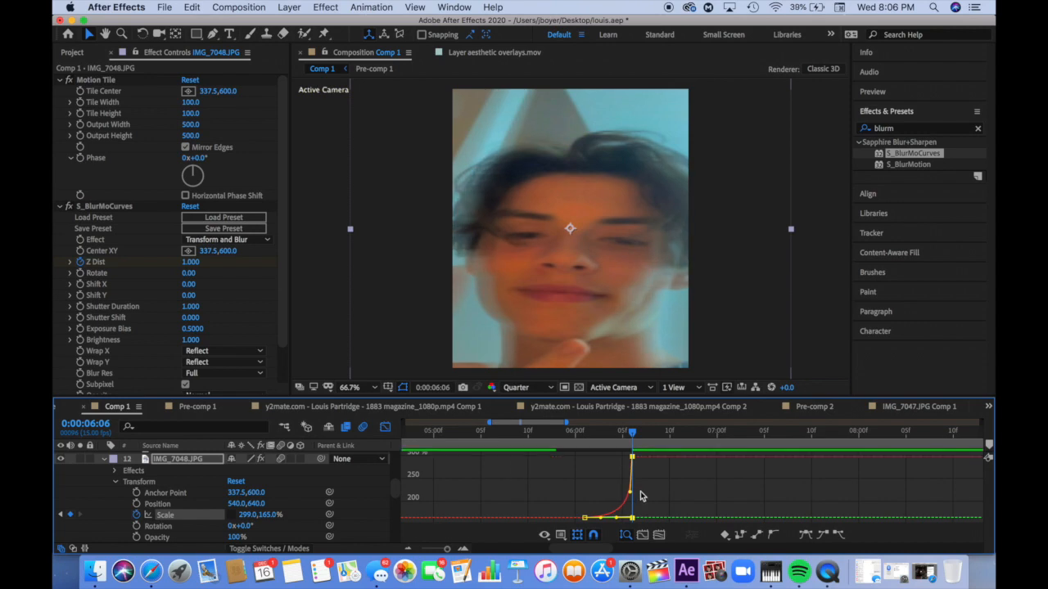
pyautogui.click(540, 434)
pyautogui.press('space')
pyautogui.press('space')
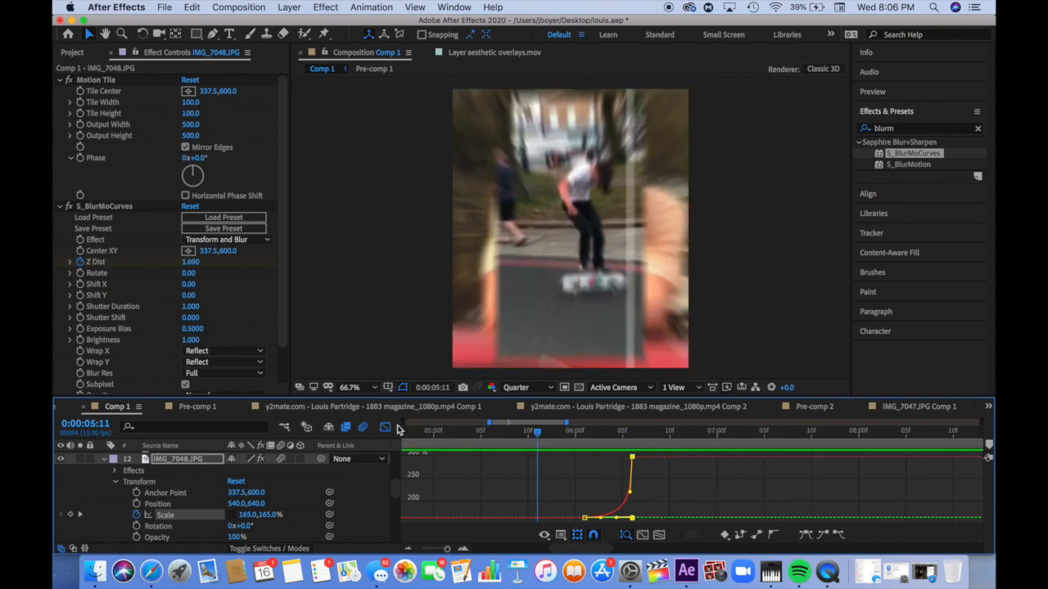
# - Collapse IMG_7048.JPG and reduce IMG_7049.JPG's scale so more of the photo fits the frame
pyautogui.click(384, 427)
pyautogui.click(403, 432)
pyautogui.scroll(3, 578, 453)
pyautogui.click(103, 514)
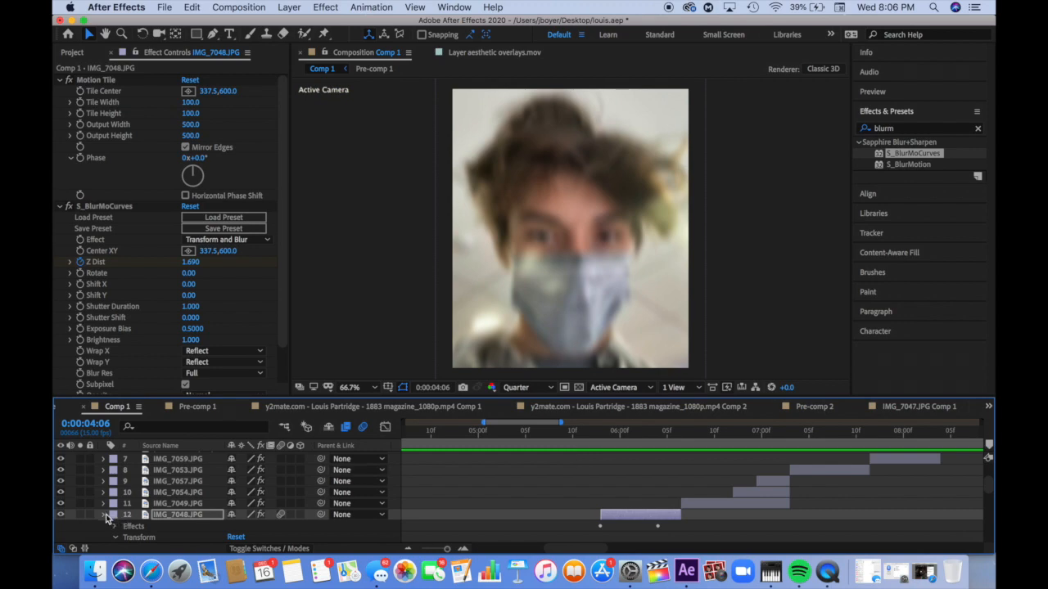
pyautogui.click(732, 435)
pyautogui.click(733, 504)
pyautogui.click(724, 436)
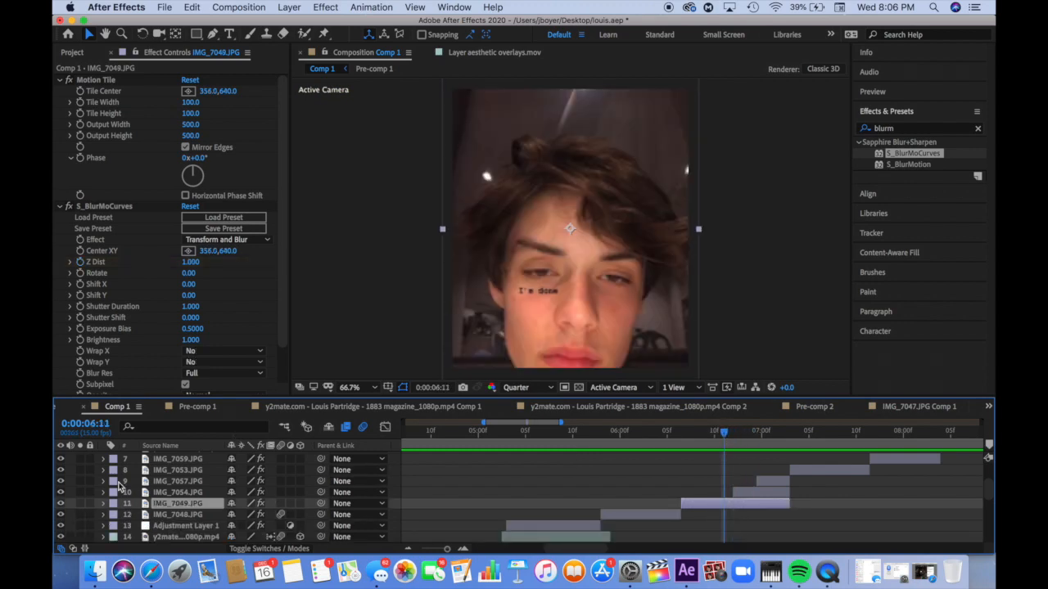
pyautogui.press('space')
pyautogui.press('space')
pyautogui.click(103, 504)
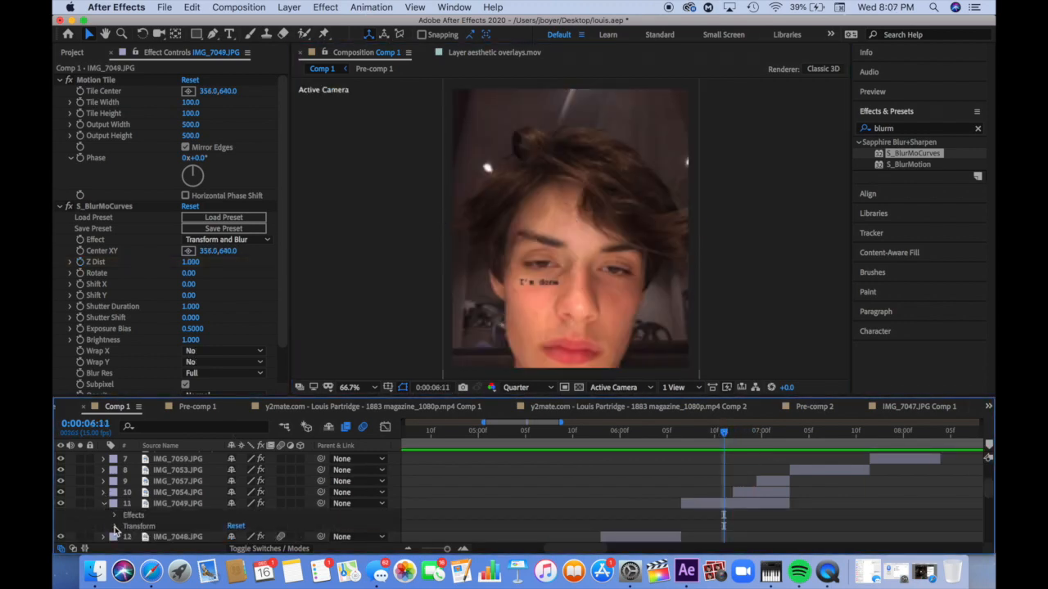
pyautogui.click(115, 527)
pyautogui.moveTo(268, 514); pyautogui.dragTo(247, 515)
pyautogui.click(104, 459)
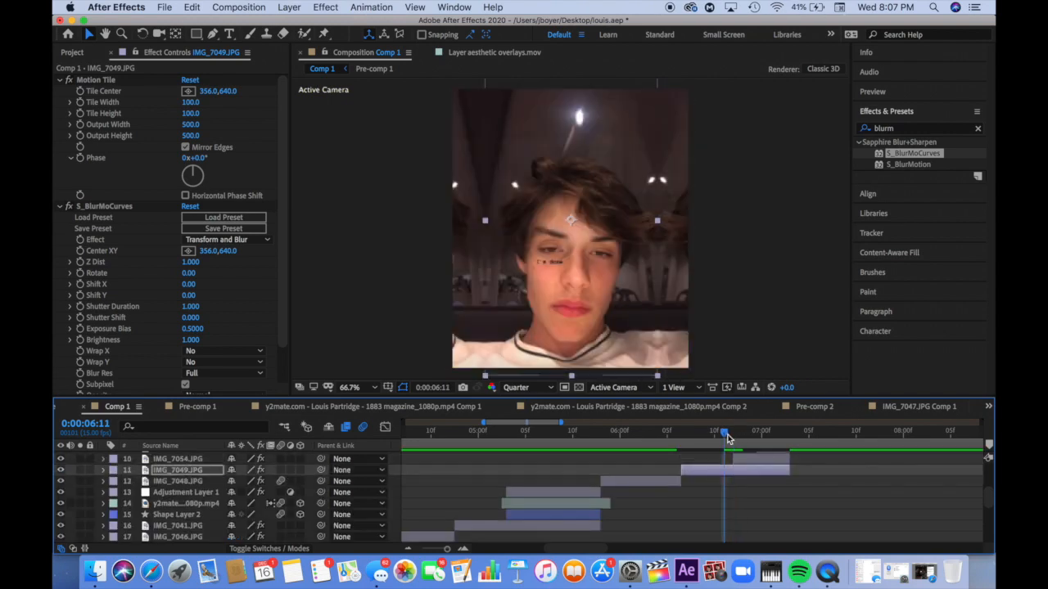
# - Animate IMG_7049.JPG's S_BlurMoCurves Shift X between the clip's start and 0:00:06:11 and ease the keyframes
pyautogui.click(80, 284)
pyautogui.moveTo(189, 283); pyautogui.dragTo(221, 285)
pyautogui.click(685, 436)
pyautogui.click(385, 427)
pyautogui.click(805, 536)
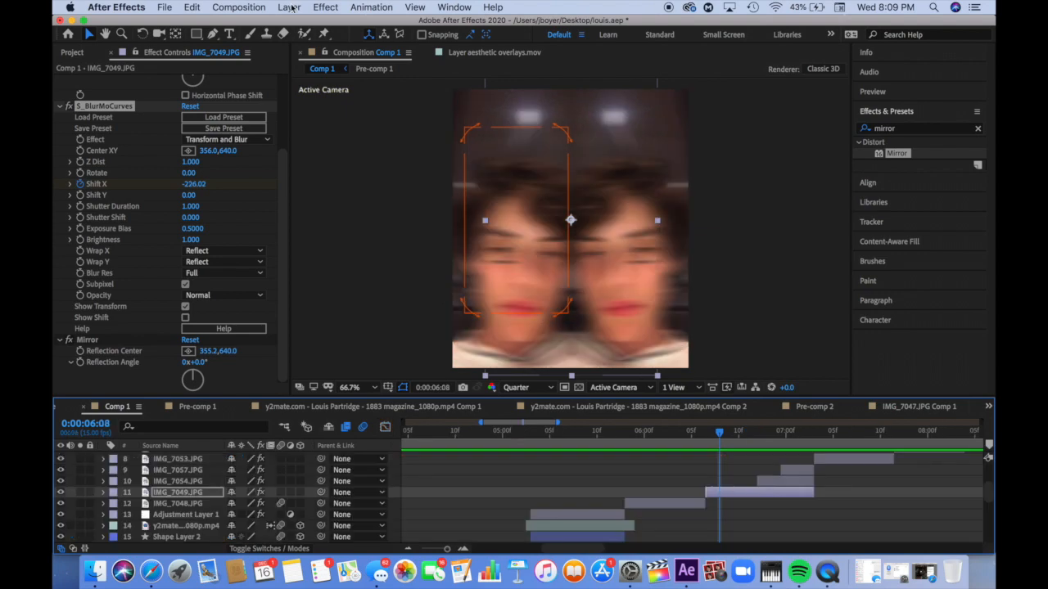
# - Pre-compose IMG_7049.JPG as IMG_7049.JPG Comp 1, moving all attributes and matching the composition duration to the layer
pyautogui.click(288, 7)
pyautogui.click(341, 404)
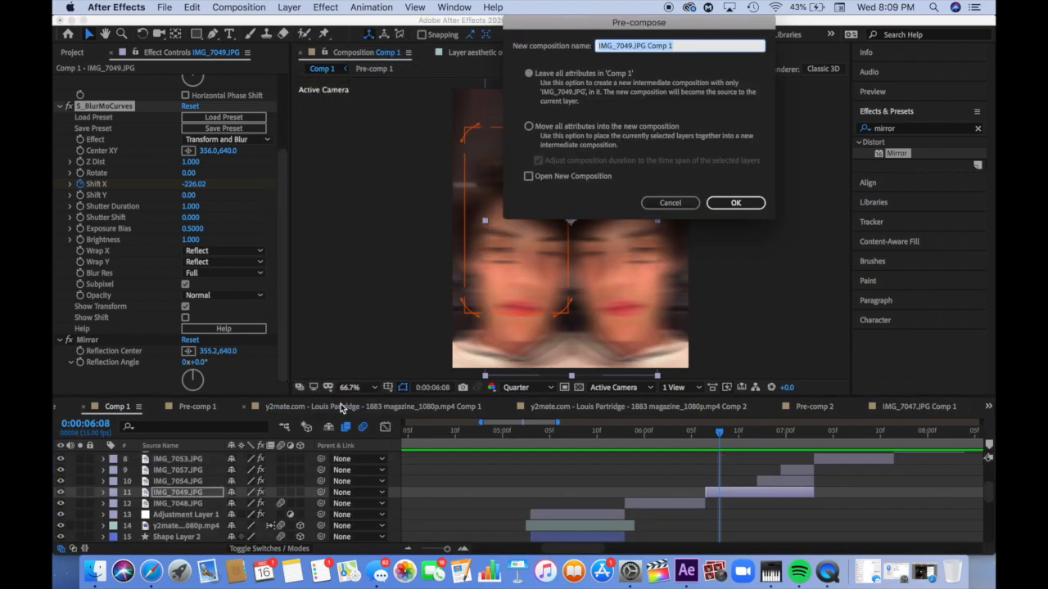
pyautogui.click(528, 127)
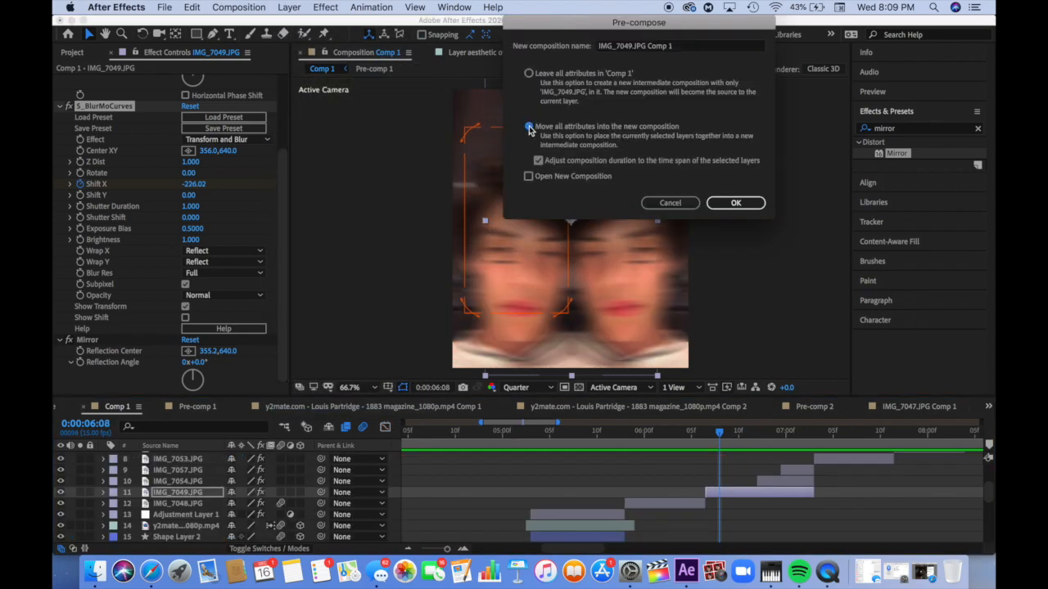
pyautogui.click(735, 203)
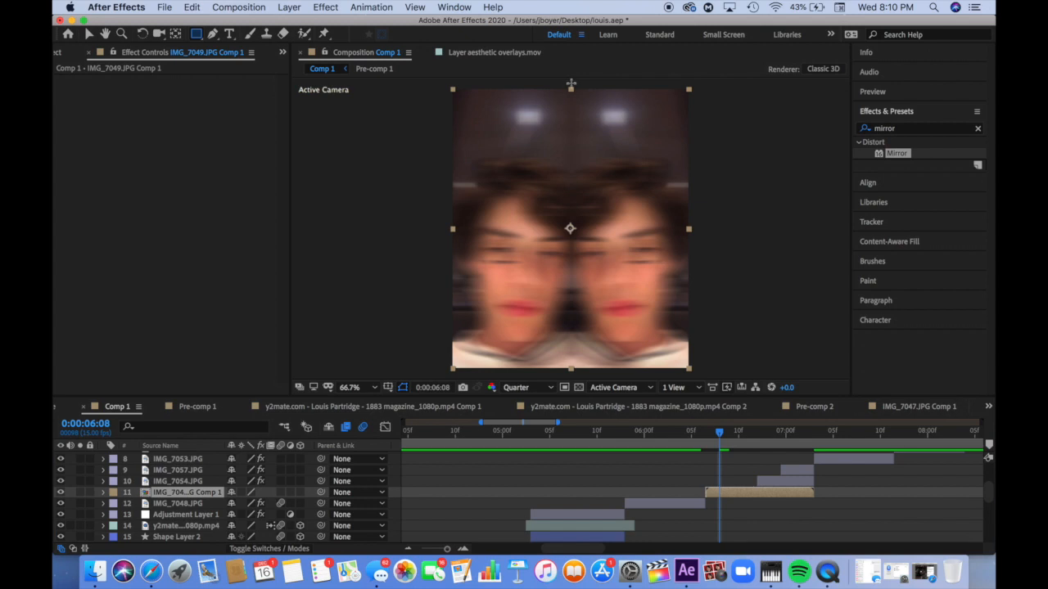
# - Draw a rectangular mask over the right half of IMG_7049.JPG Comp 1 and duplicate the masked layer
pyautogui.moveTo(570, 85); pyautogui.dragTo(707, 372)
pyautogui.press('v')
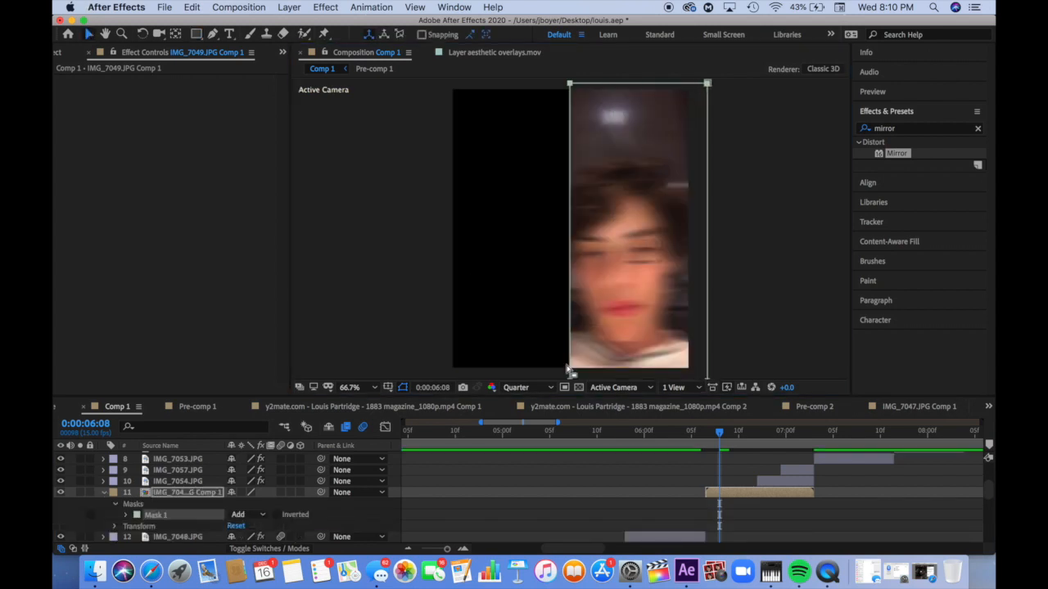
pyautogui.click(743, 504)
pyautogui.click(743, 493)
pyautogui.press('super+d')
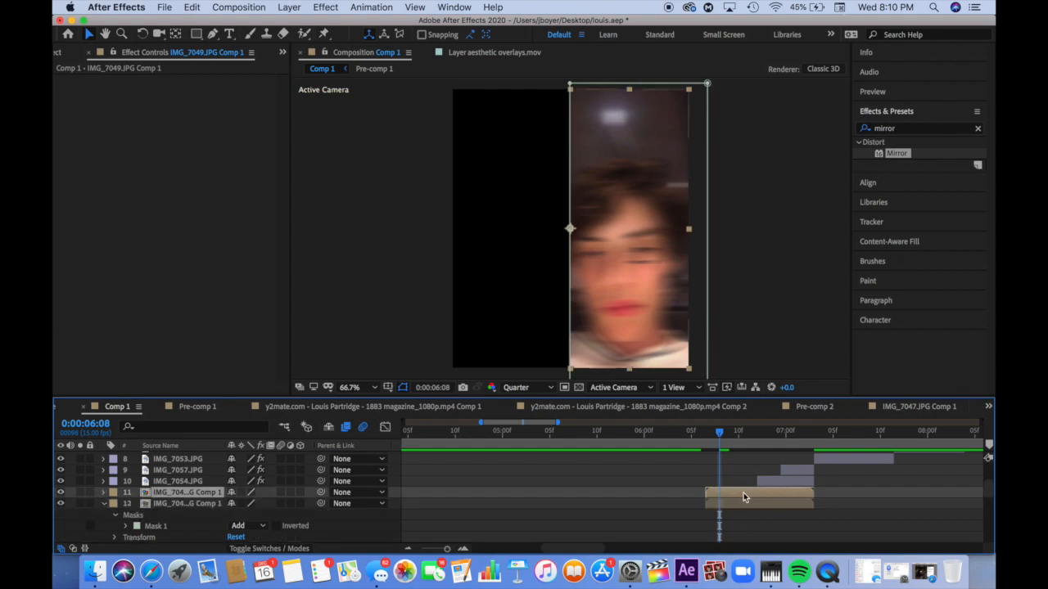
# - Reshape the duplicate's mask to cover the left half of the image and nudge its centre edge slightly right
pyautogui.moveTo(707, 270); pyautogui.dragTo(373, 301)
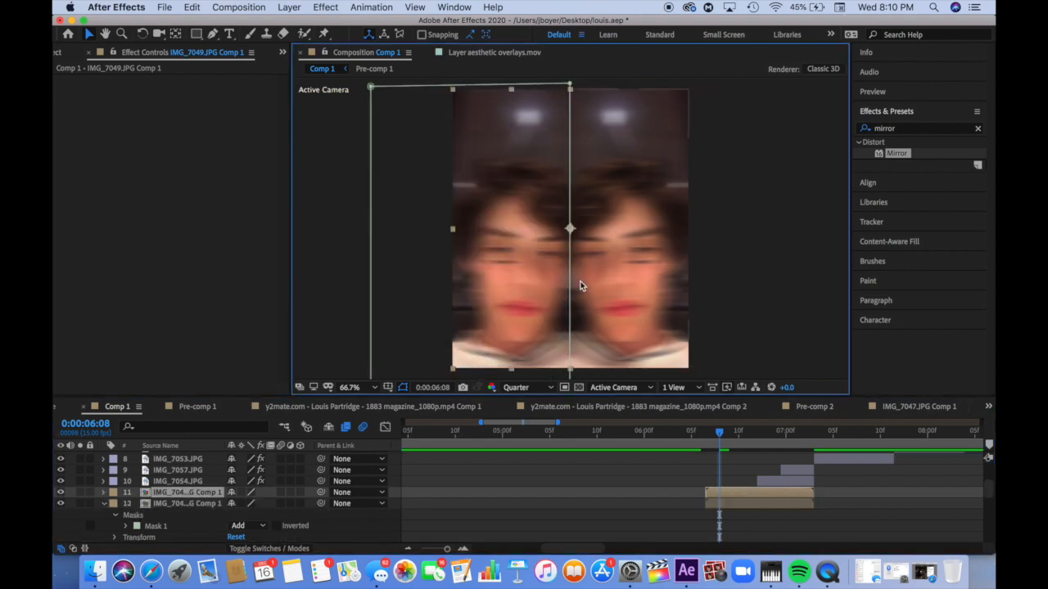
pyautogui.press('Right')
pyautogui.moveTo(727, 434); pyautogui.dragTo(727, 434)
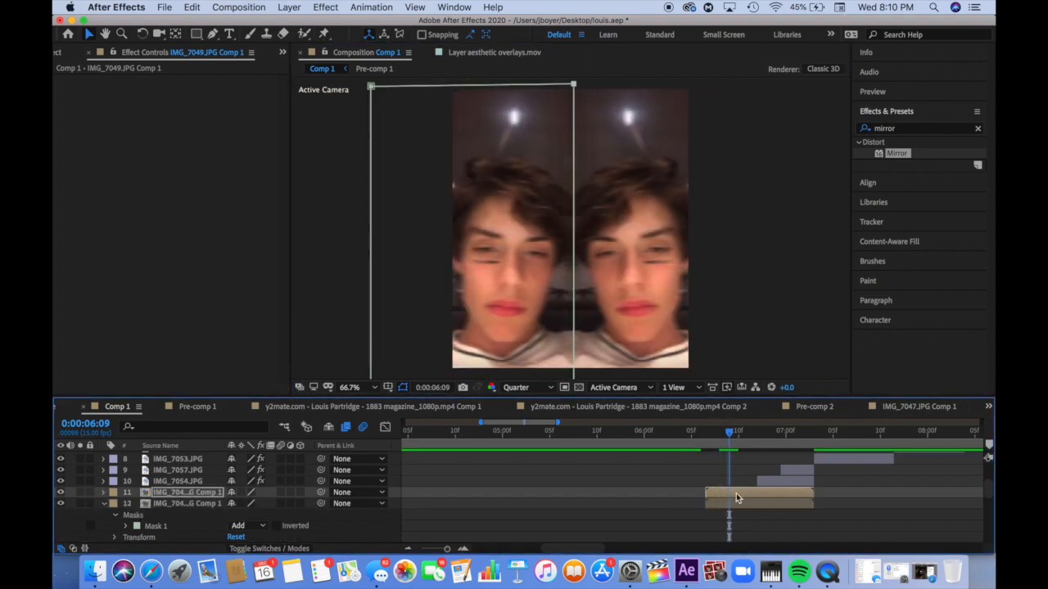
# - Apply Motion Tile to both IMG_7049.JPG Comp 1 layers with output width and height 500 and mirrored edges
pyautogui.click(734, 504)
pyautogui.click(901, 128)
pyautogui.write('motion til')
pyautogui.click(187, 493)
pyautogui.keyDown('shift'); pyautogui.click(147, 503); pyautogui.keyUp('shift')
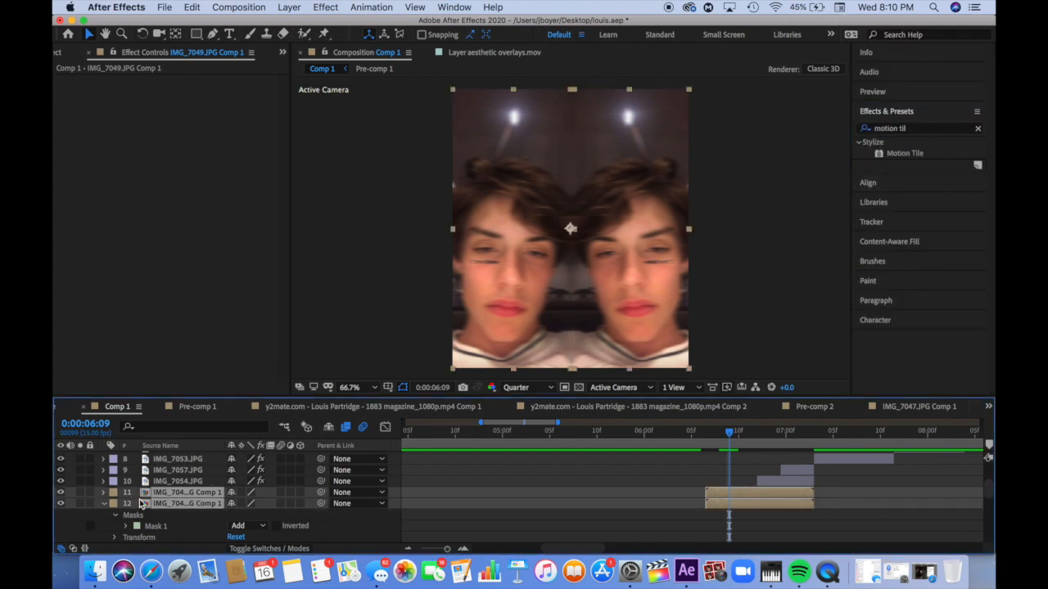
pyautogui.doubleClick(906, 154)
# - Apply S_BlurMoCurves to both IMG_7049.JPG Comp 1 layers
pyautogui.click(900, 129)
pyautogui.write('blurmo')
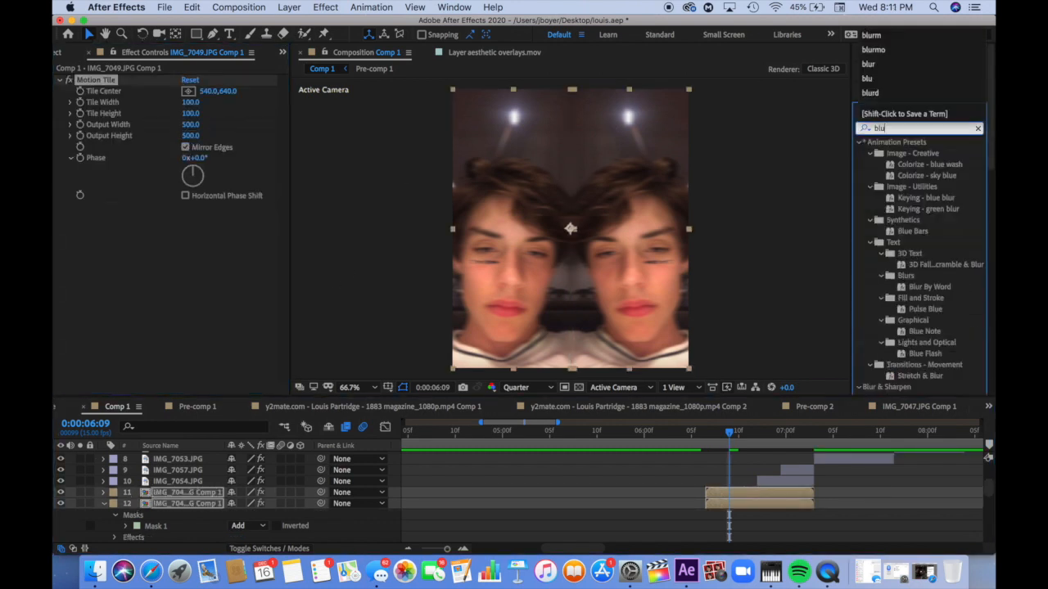
pyautogui.doubleClick(891, 154)
# - Keyframe the right half's Shift Y at 0:00:06:09 and set it to 570 at 0:00:06:11
pyautogui.click(599, 523)
pyautogui.click(735, 493)
pyautogui.click(736, 504)
pyautogui.click(81, 295)
pyautogui.moveTo(731, 434); pyautogui.dragTo(751, 440)
pyautogui.moveTo(189, 295); pyautogui.dragTo(223, 297)
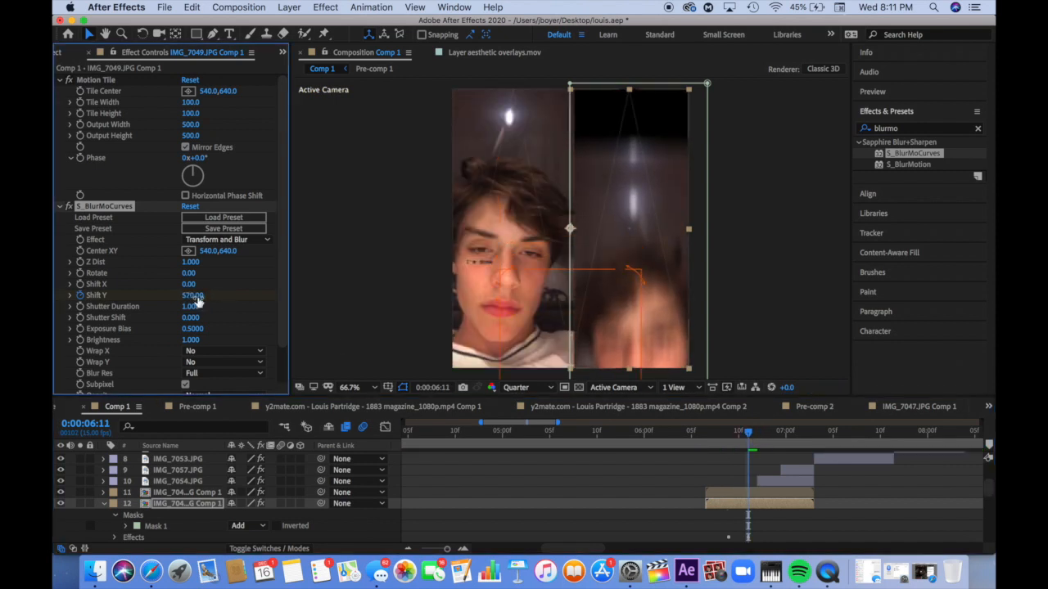
# - Ease the right half's Shift Y keyframes so the motion starts at 0:00:06:08 and accelerates sharply at the end
pyautogui.hotkey('shift', 'F3')
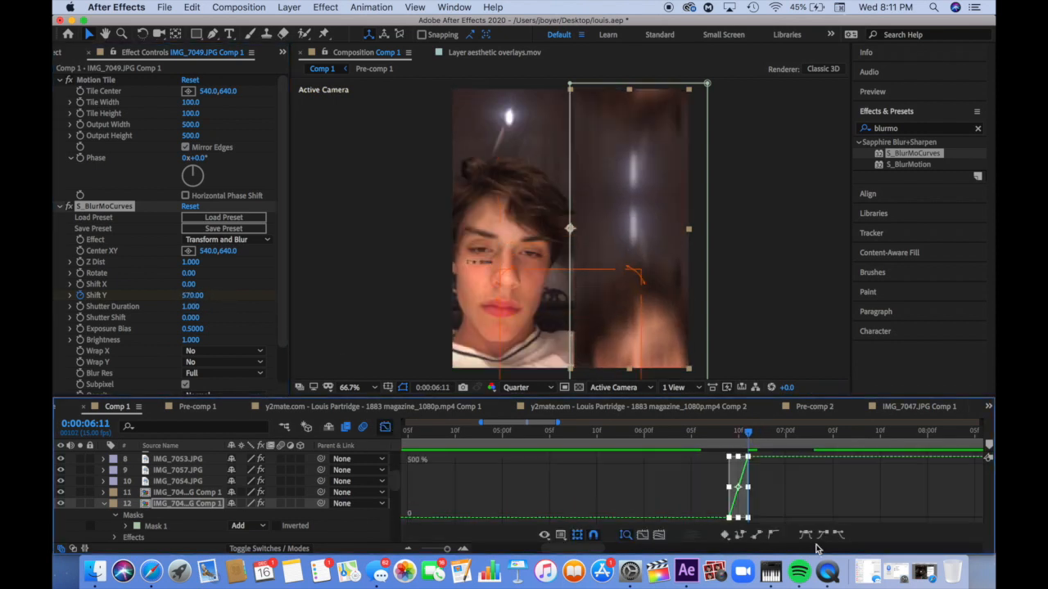
pyautogui.click(805, 534)
pyautogui.moveTo(736, 517); pyautogui.dragTo(749, 518)
pyautogui.moveTo(742, 457); pyautogui.dragTo(746, 491)
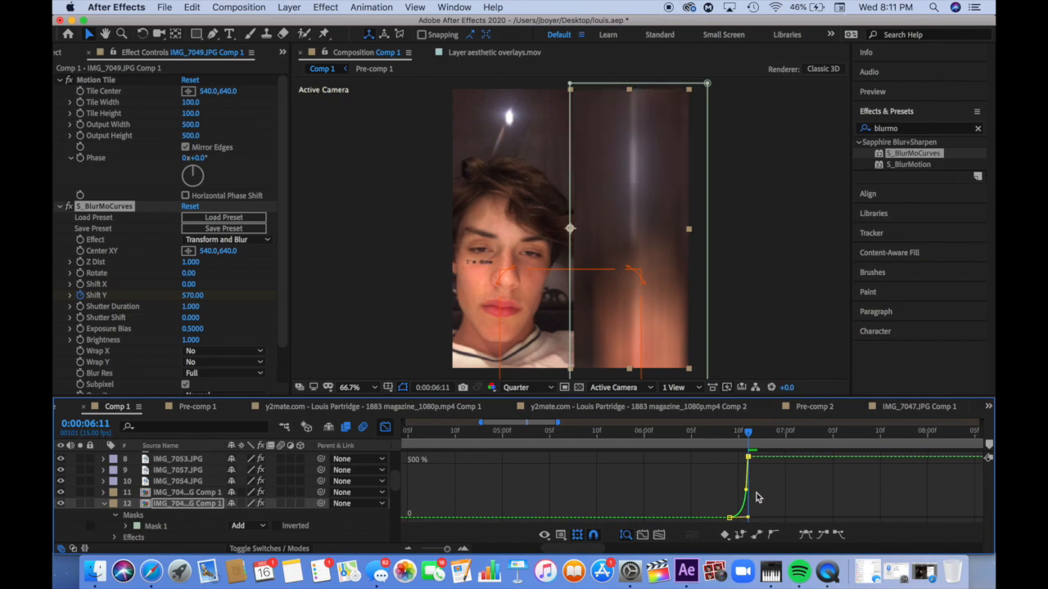
pyautogui.press('super+Left')
pyautogui.press('super+Left')
pyautogui.press('super+Left')
pyautogui.press('super+Left')
pyautogui.press('space')
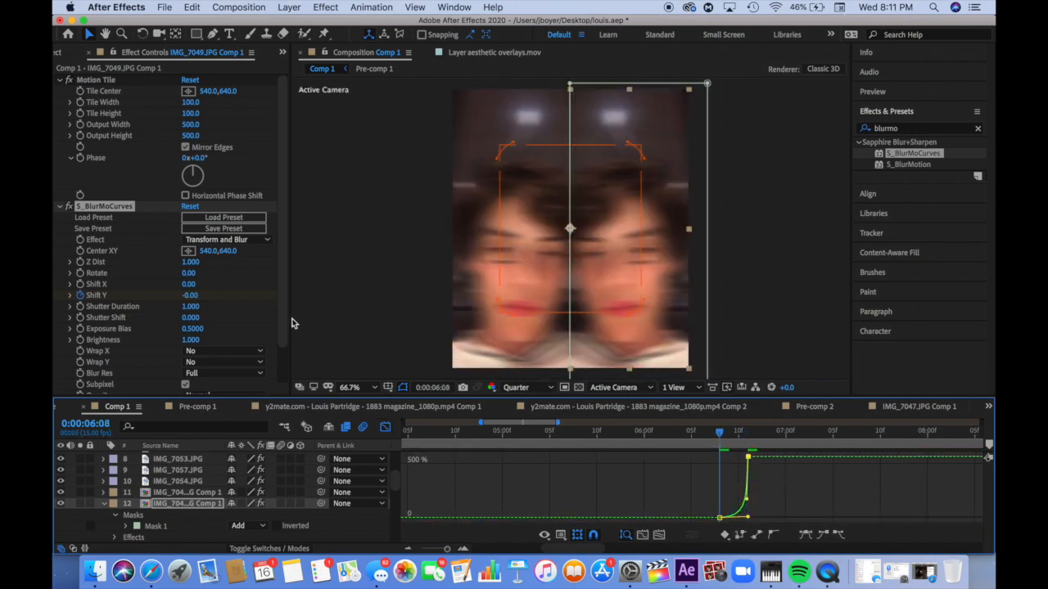
# - Set Wrap X and Wrap Y to Reflect in the right half's S_BlurMoCurves
pyautogui.click(211, 362)
pyautogui.click(104, 503)
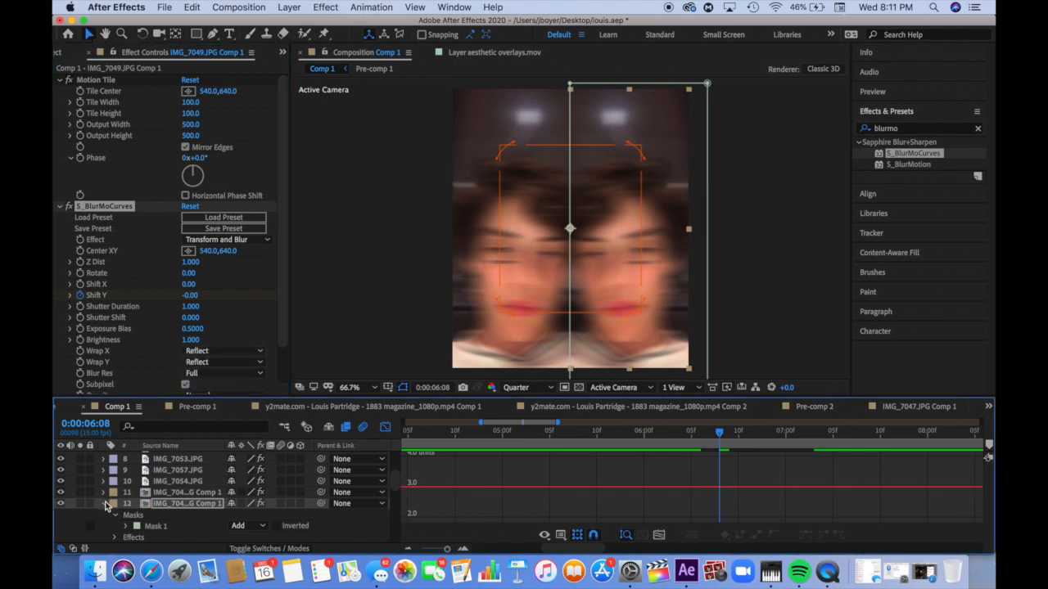
pyautogui.click(384, 427)
# - At 0:00:06:12, mask IMG_7054.JPG with a rectangle covering only the right half of the frame
pyautogui.moveTo(748, 433); pyautogui.dragTo(757, 437)
pyautogui.click(767, 482)
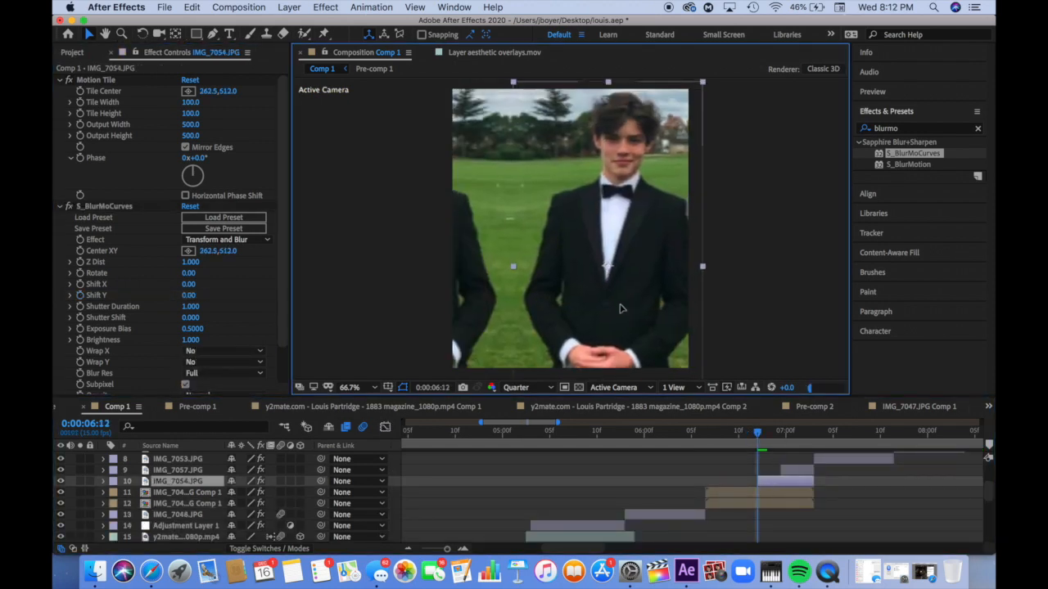
pyautogui.press('q')
pyautogui.moveTo(570, 87); pyautogui.dragTo(580, 308)
pyautogui.moveTo(591, 345); pyautogui.dragTo(705, 376)
# - Remove Motion Tile and S_BlurMoCurves from IMG_7054.JPG and pre-compose it with all attributes moved into the new composition
pyautogui.click(103, 83)
pyautogui.press('Delete')
pyautogui.click(103, 83)
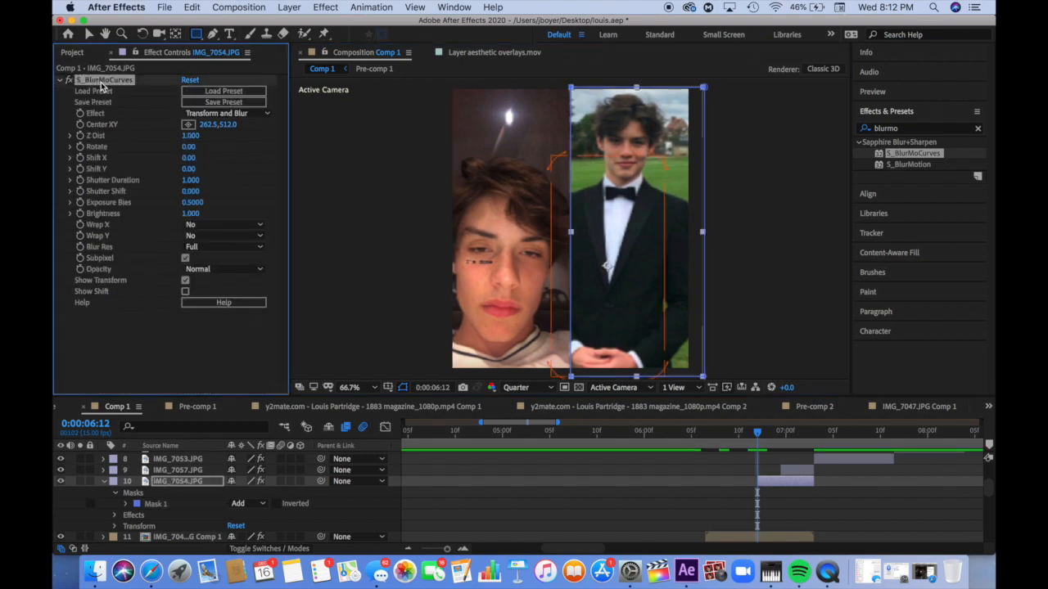
pyautogui.press('Delete')
pyautogui.click(289, 7)
pyautogui.click(357, 407)
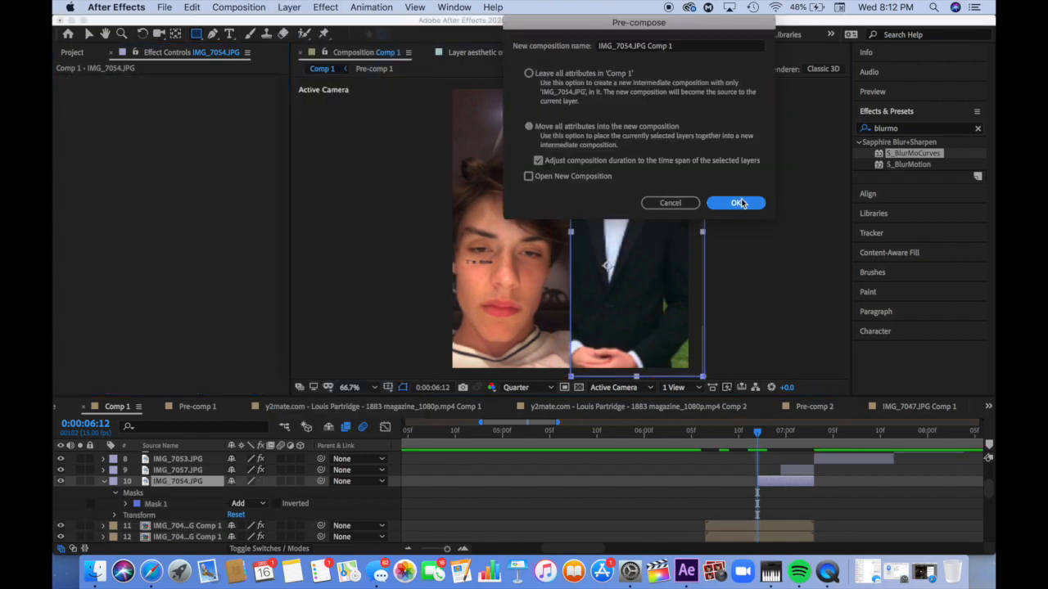
pyautogui.click(739, 202)
# - Apply S_BlurMoCurves and Motion Tile to IMG_7054.JPG Comp 1, with output width and height 500 and mirrored edges
pyautogui.press('v')
pyautogui.doubleClick(913, 153)
pyautogui.click(913, 128)
pyautogui.write('motion til')
pyautogui.moveTo(901, 154); pyautogui.dragTo(156, 86)
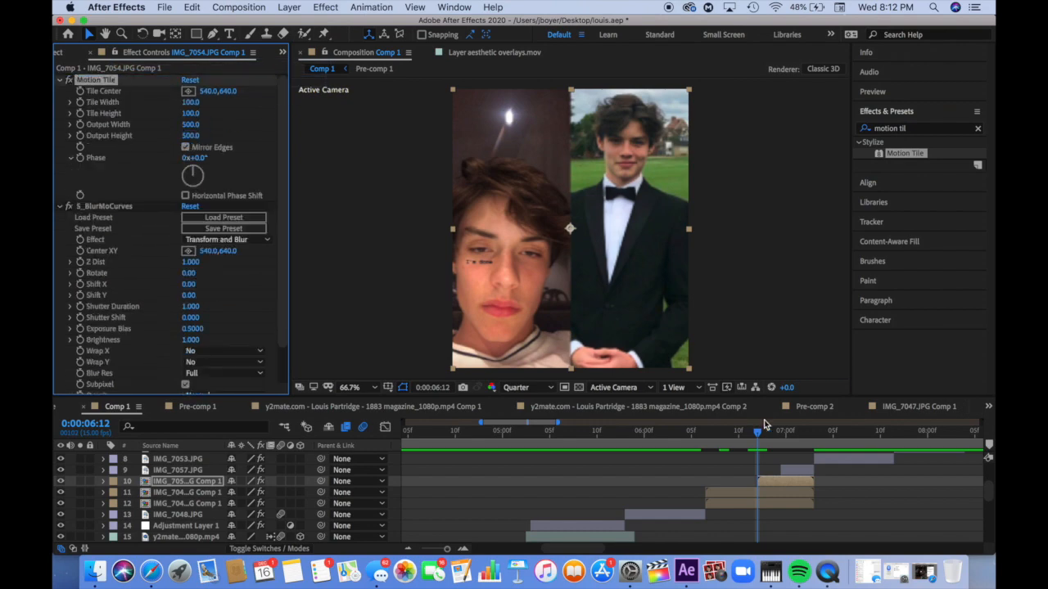
# - Keyframe IMG_7054.JPG Comp 1's Shift Y at -440 at 0:00:06:12 and 0 just after the seven-second mark
pyautogui.click(791, 439)
pyautogui.click(80, 296)
pyautogui.click(757, 437)
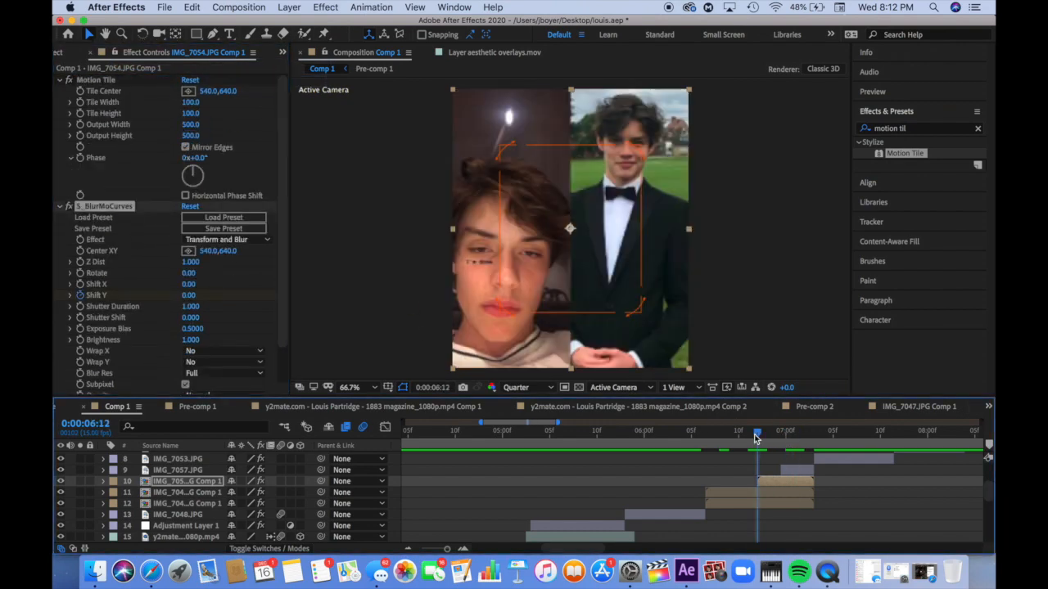
pyautogui.moveTo(188, 296); pyautogui.dragTo(142, 296)
# - Ease IMG_7054.JPG Comp 1's Shift Y keyframes so the motion starts fast and settles slowly
pyautogui.click(387, 429)
pyautogui.moveTo(740, 455); pyautogui.dragTo(826, 530)
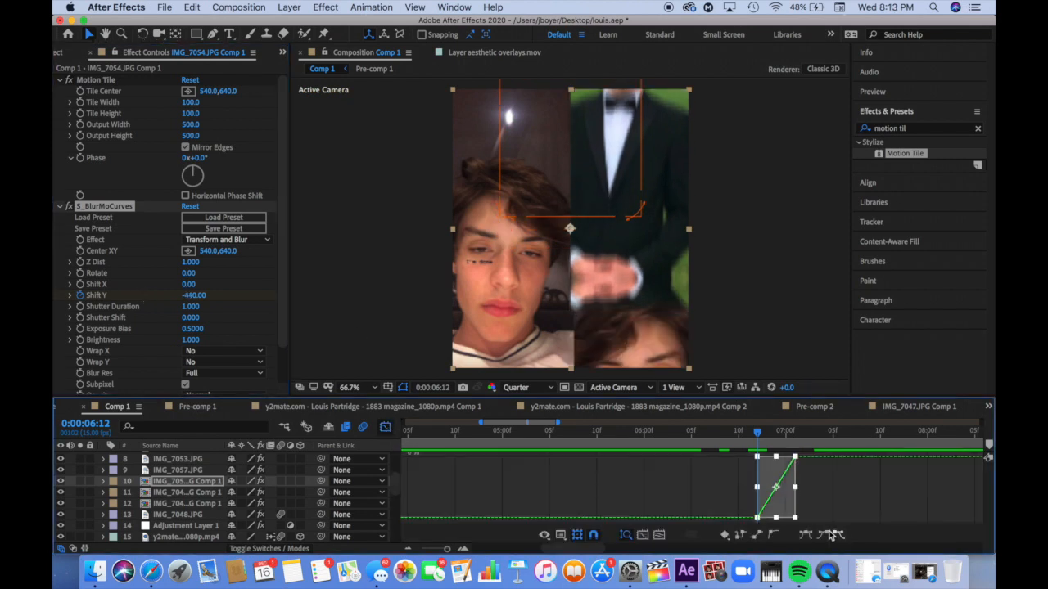
pyautogui.click(806, 535)
pyautogui.moveTo(782, 457); pyautogui.dragTo(738, 461)
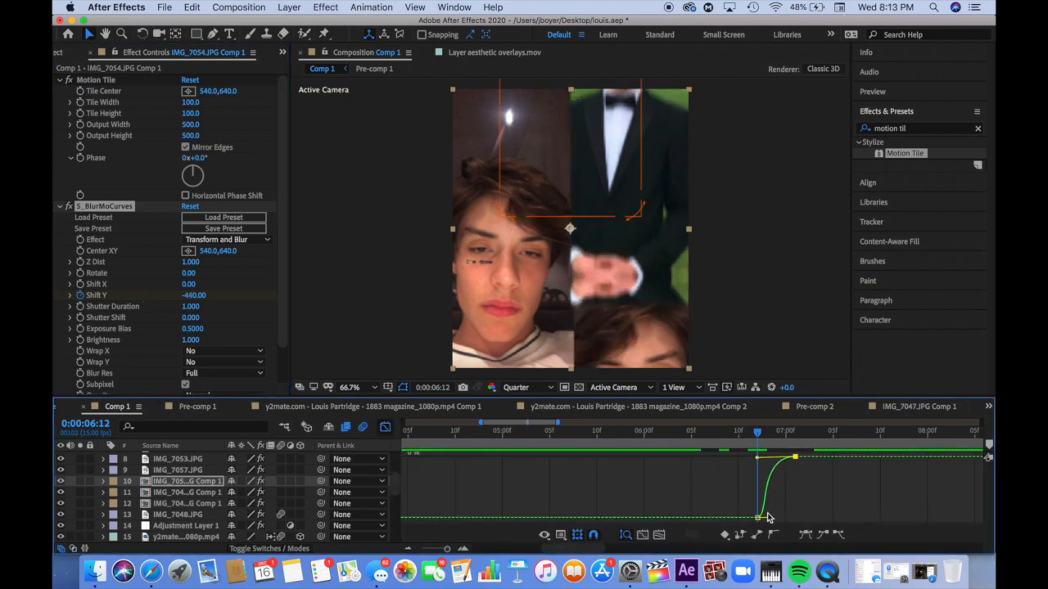
# - Set Wrap X and Wrap Y to Reflect for IMG_7054.JPG Comp 1 and preview the transition
pyautogui.click(223, 350)
pyautogui.click(211, 400)
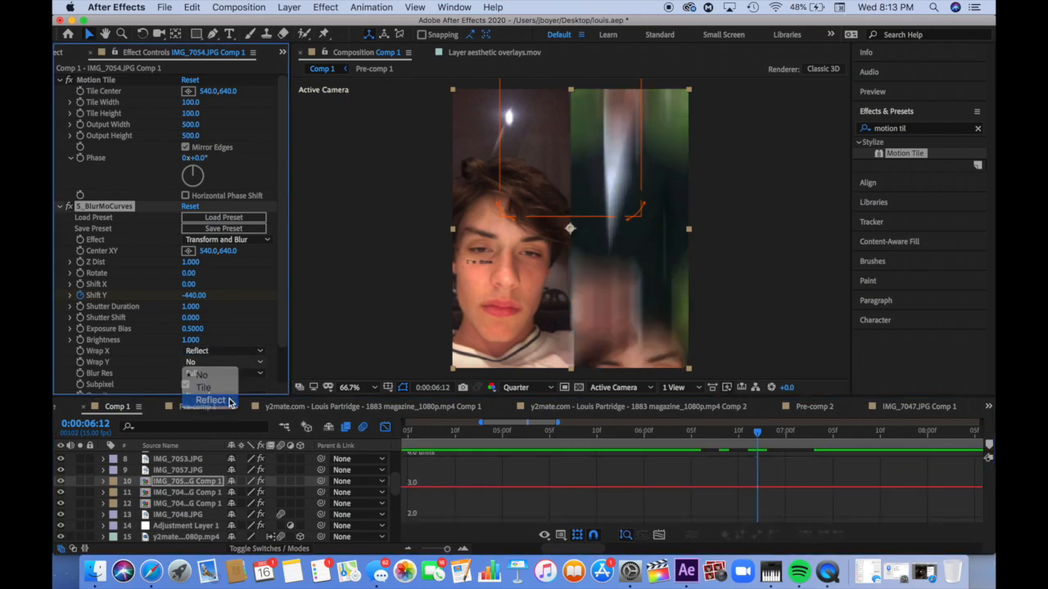
pyautogui.click(229, 401)
pyautogui.click(386, 427)
pyautogui.click(592, 434)
pyautogui.press('space')
pyautogui.moveTo(608, 434); pyautogui.dragTo(760, 468)
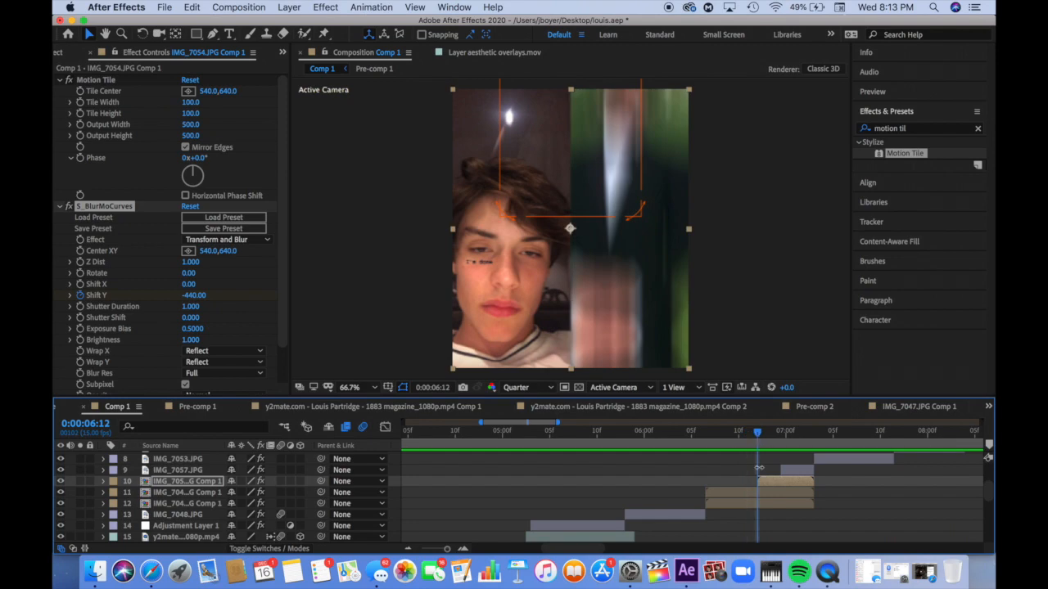
# - Keyframe the left half IMG_7049.JPG Comp 1 layer's Shift Y at -620 at 0:00:06:14
pyautogui.click(752, 493)
pyautogui.click(779, 431)
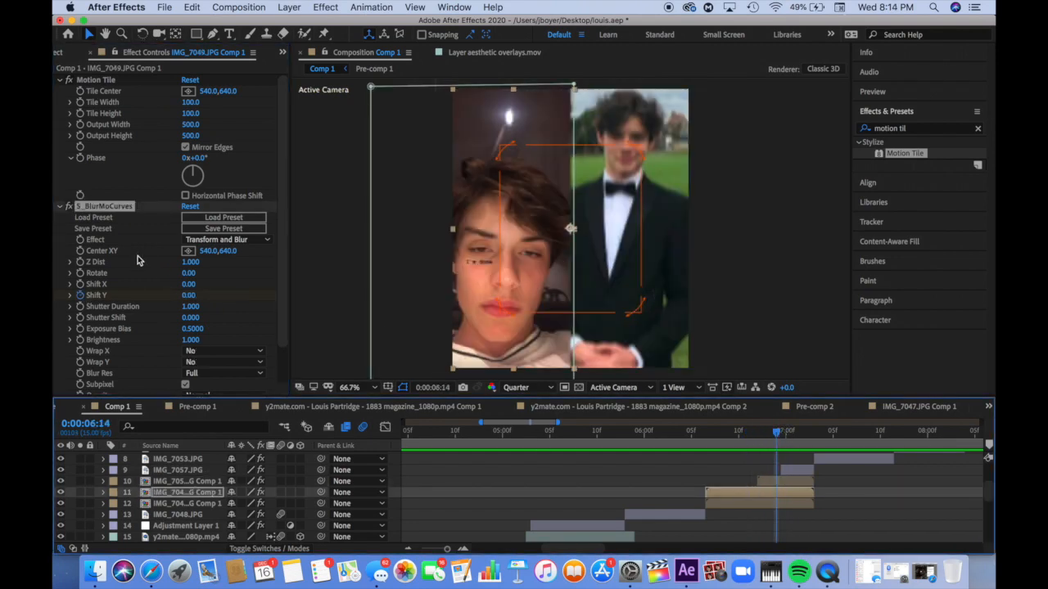
pyautogui.moveTo(190, 296); pyautogui.dragTo(149, 295)
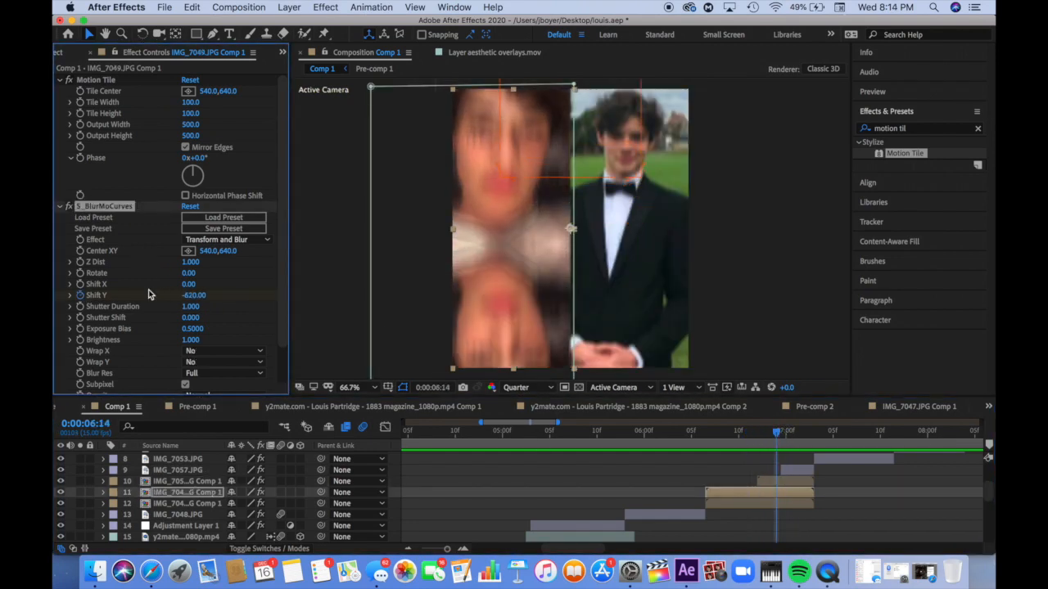
# - Ease the left half's Shift Y keyframes to accelerate sharply at the end and set its Wrap X to Reflect
pyautogui.click(387, 426)
pyautogui.moveTo(733, 458); pyautogui.dragTo(795, 531)
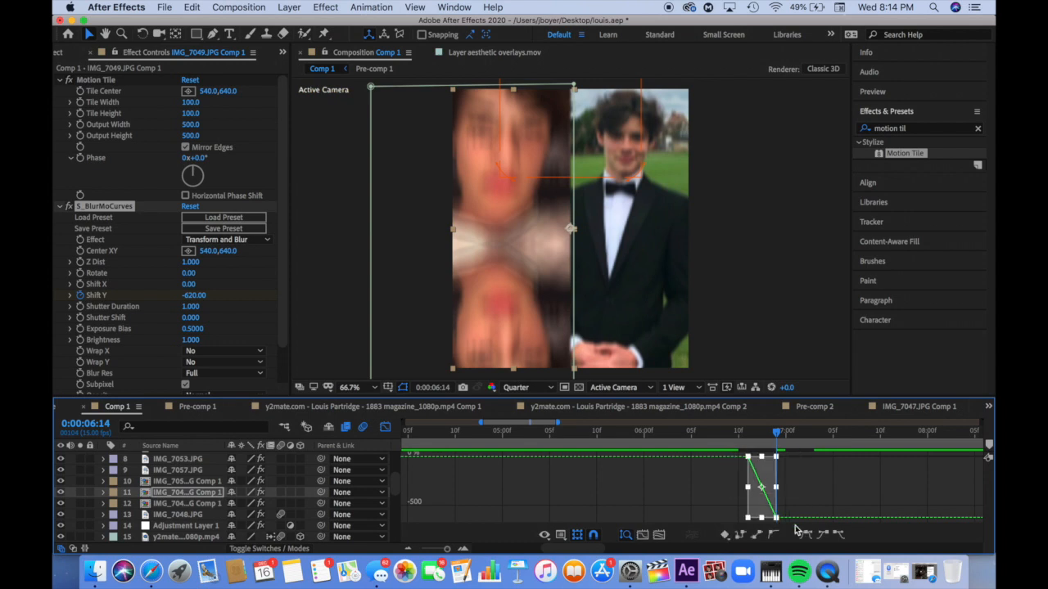
pyautogui.click(804, 536)
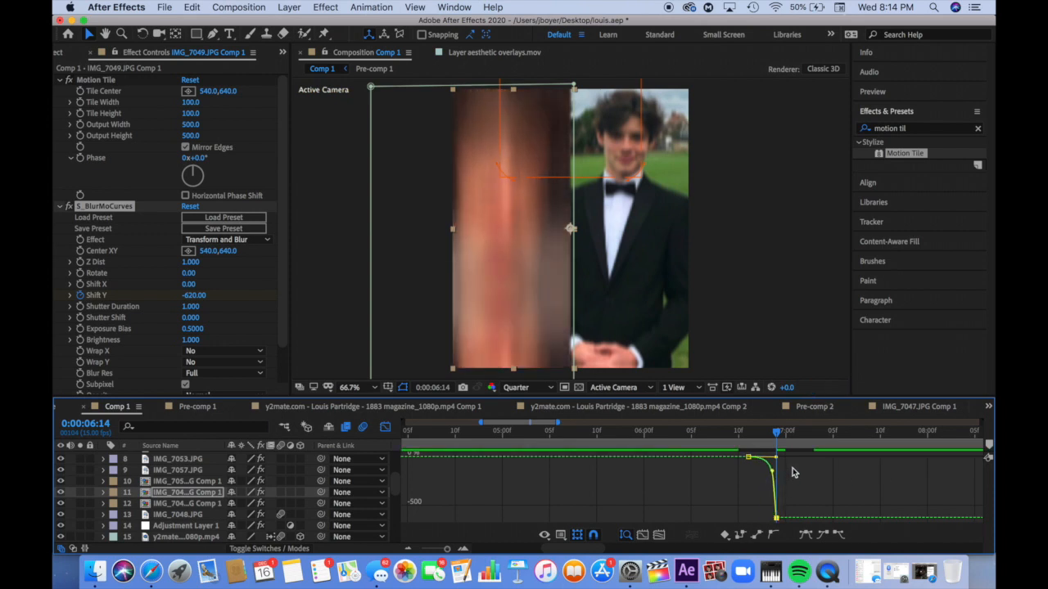
pyautogui.click(384, 427)
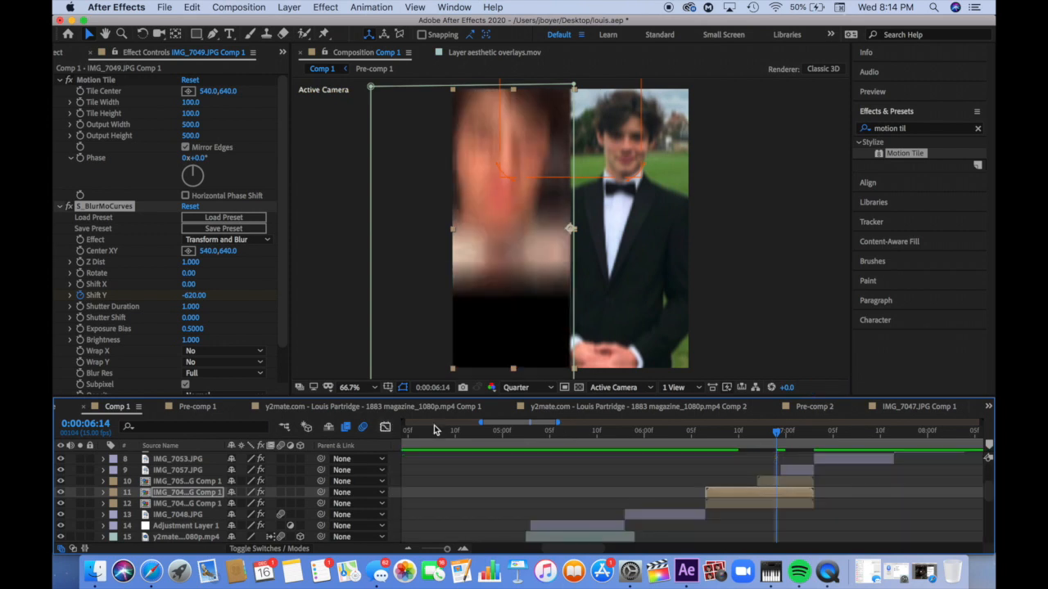
pyautogui.click(214, 350)
pyautogui.click(200, 388)
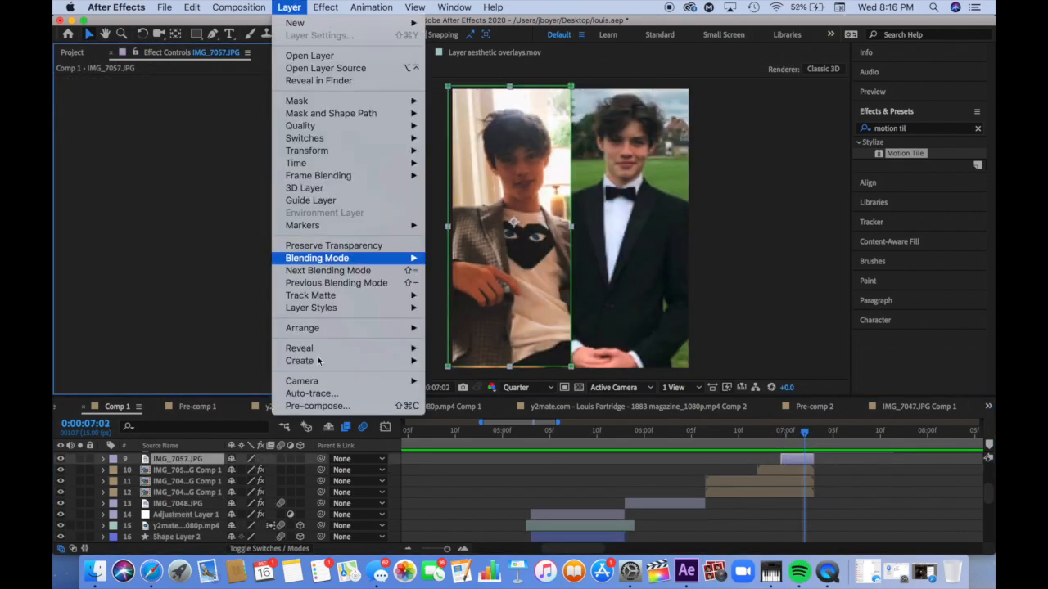
# - Pre-compose IMG_7057.JPG with all attributes moved, and give it a Motion Tile with output width and height 500 and mirrored edges
pyautogui.click(299, 404)
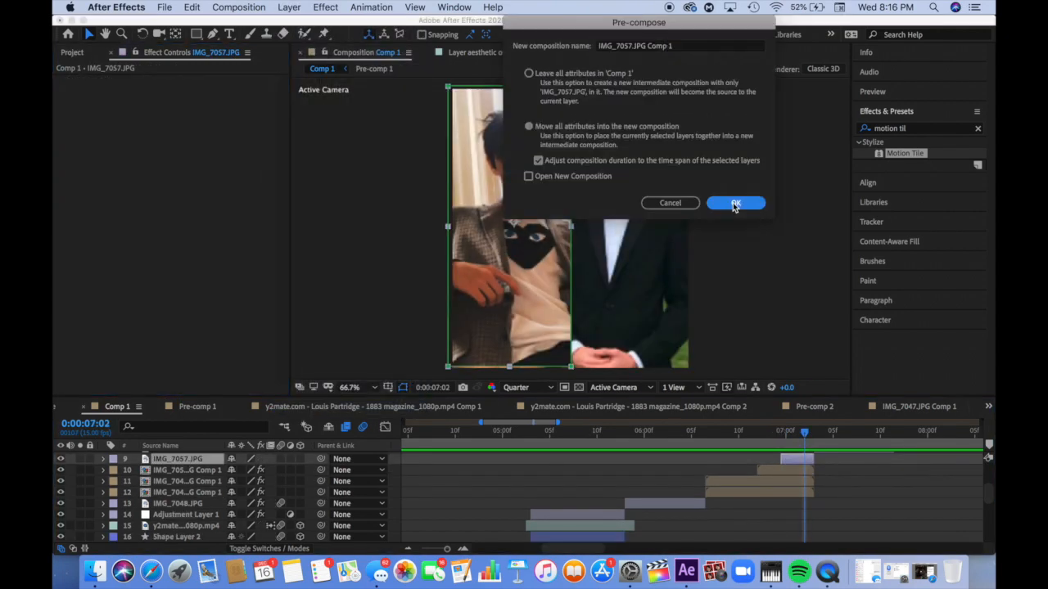
pyautogui.click(736, 204)
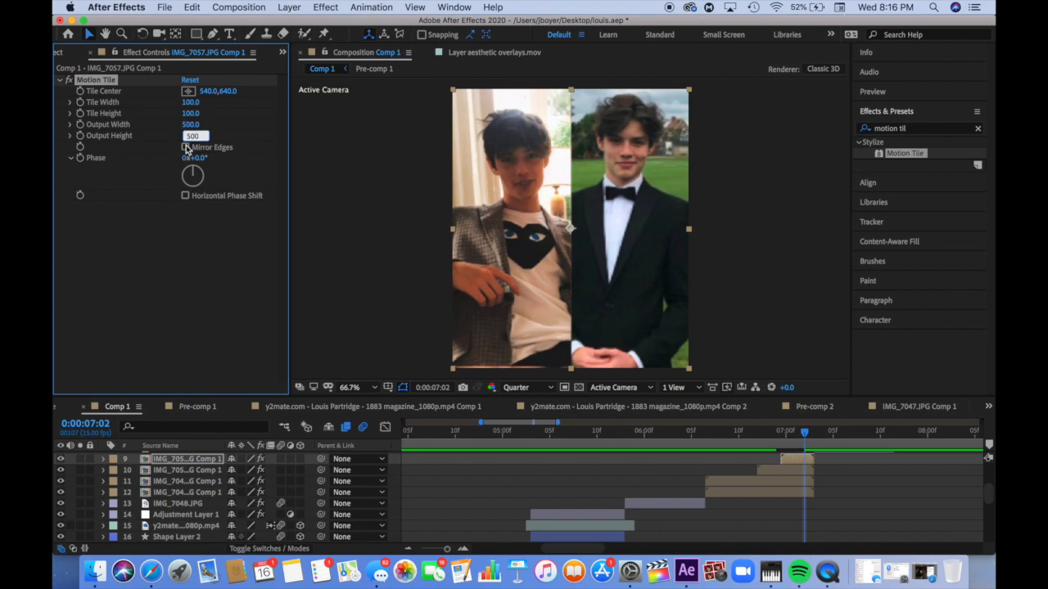
pyautogui.click(186, 147)
# - Apply S_BlurMoCurves to IMG_7057.JPG Comp 1 and keyframe Shift Y from 590 at 0:00:07:00 to 0 at 0:00:07:02
pyautogui.click(922, 129)
pyautogui.write('blurmo')
pyautogui.doubleClick(915, 154)
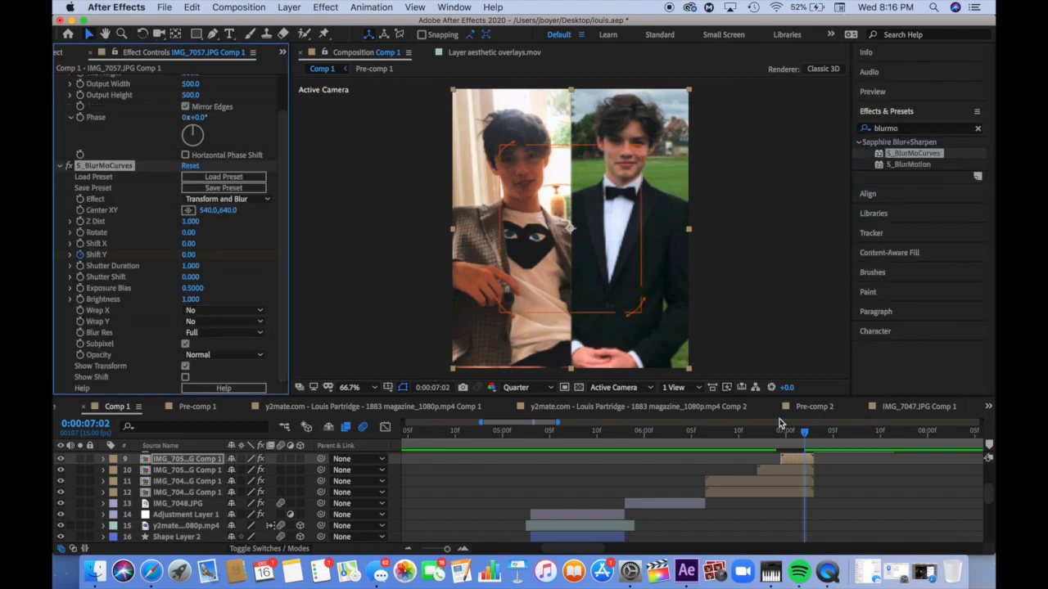
pyautogui.click(783, 431)
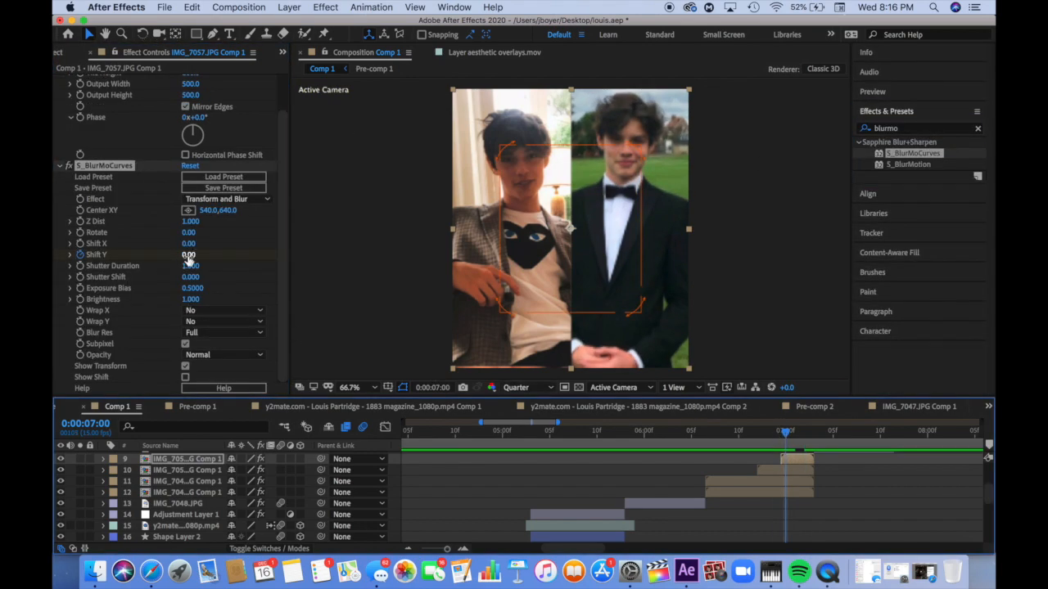
pyautogui.moveTo(188, 258); pyautogui.dragTo(389, 426)
# - Ease IMG_7057.JPG Comp 1's Shift Y keyframes in the graph so the shift slows into place
pyautogui.click(388, 426)
pyautogui.moveTo(777, 455); pyautogui.dragTo(771, 498)
pyautogui.click(805, 534)
# - Set Wrap X and Wrap Y to Reflect for IMG_7057.JPG Comp 1 and preview the split-shift sequence
pyautogui.click(221, 311)
pyautogui.click(216, 349)
pyautogui.click(221, 322)
pyautogui.click(216, 360)
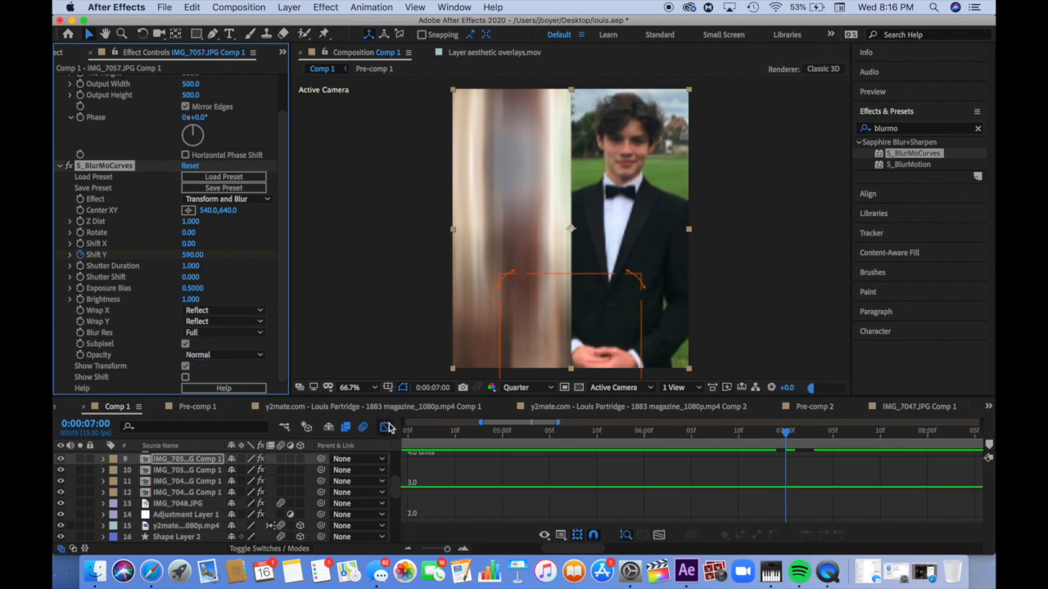
pyautogui.click(386, 427)
pyautogui.click(428, 431)
pyautogui.press('space')
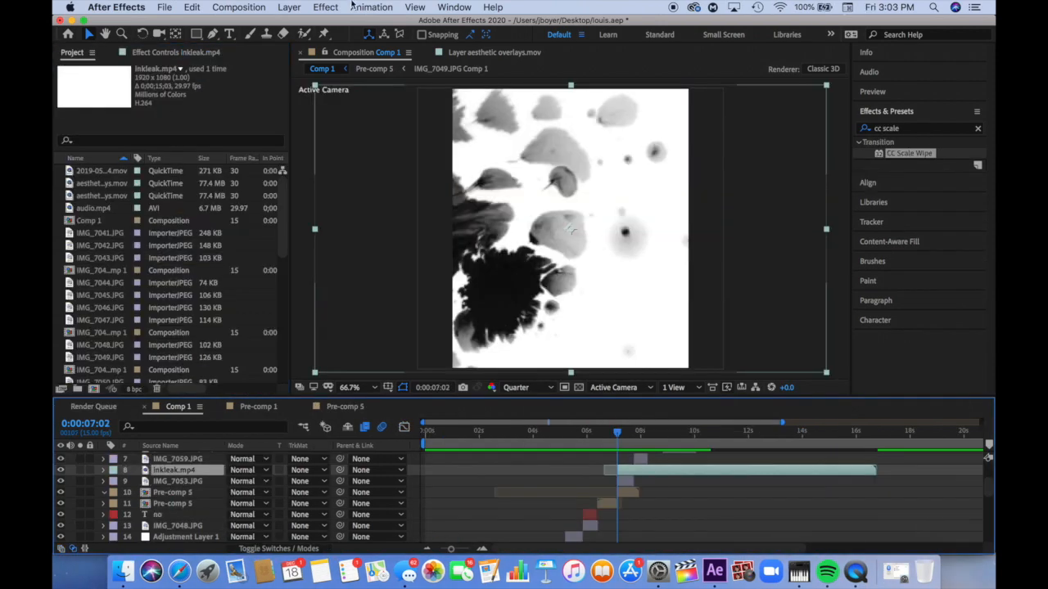
# - Enable time remapping on inkleak.mp4 from 0:00:07:02 and move its end keyframe to 0:00:07:11
pyautogui.click(289, 7)
pyautogui.click(460, 170)
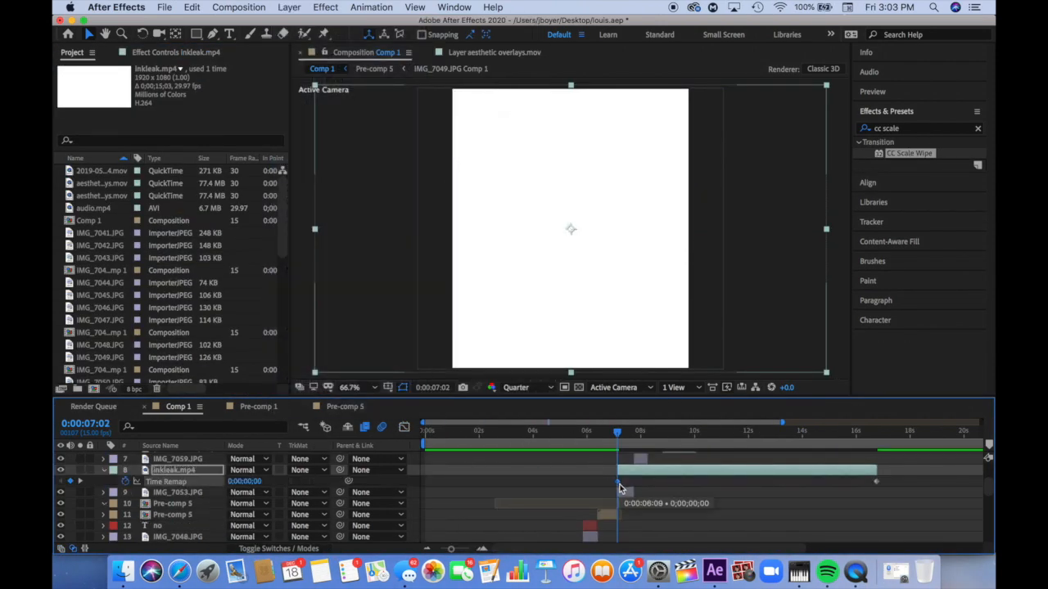
pyautogui.moveTo(255, 481); pyautogui.dragTo(242, 489)
pyautogui.moveTo(628, 434); pyautogui.dragTo(633, 436)
pyautogui.moveTo(876, 481); pyautogui.dragTo(633, 482)
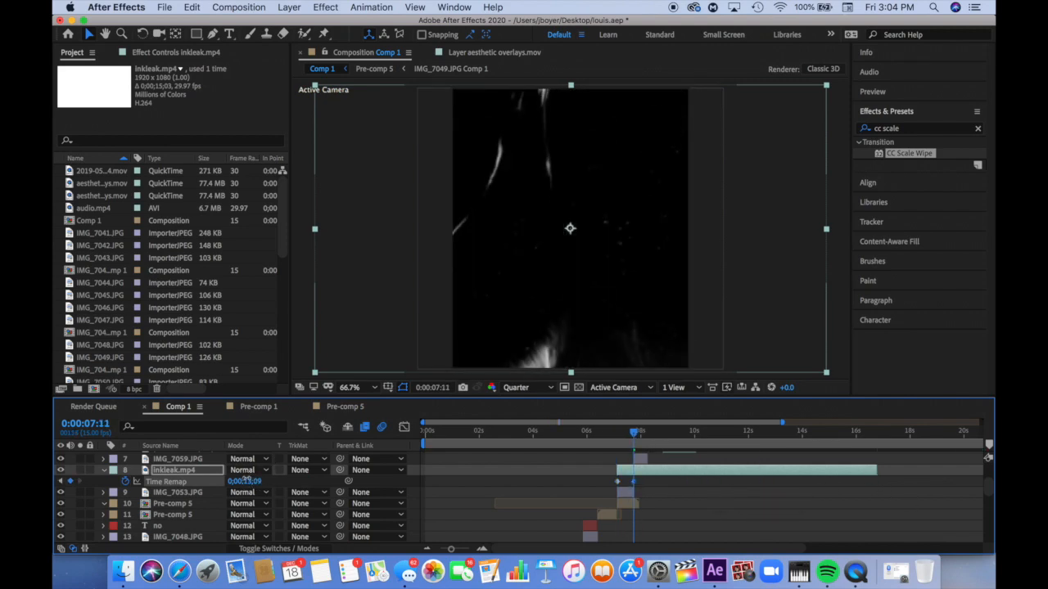
# - Set inkleak.mp4's time remap value at 0:00:07:11 to 0;00;04;04 and trim off the layer's remainder just past that point
pyautogui.click(618, 448)
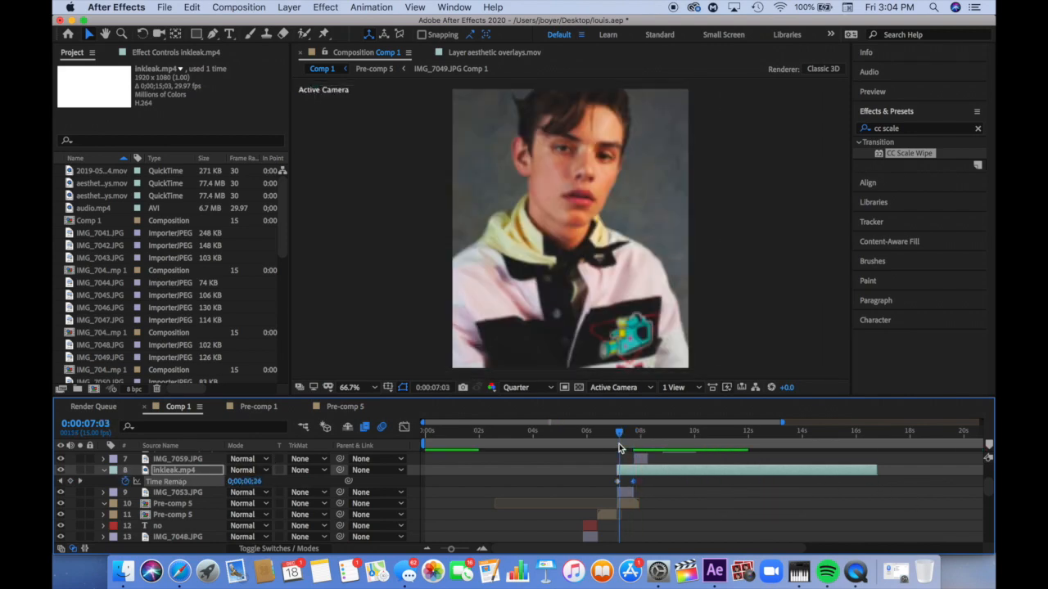
pyautogui.click(634, 449)
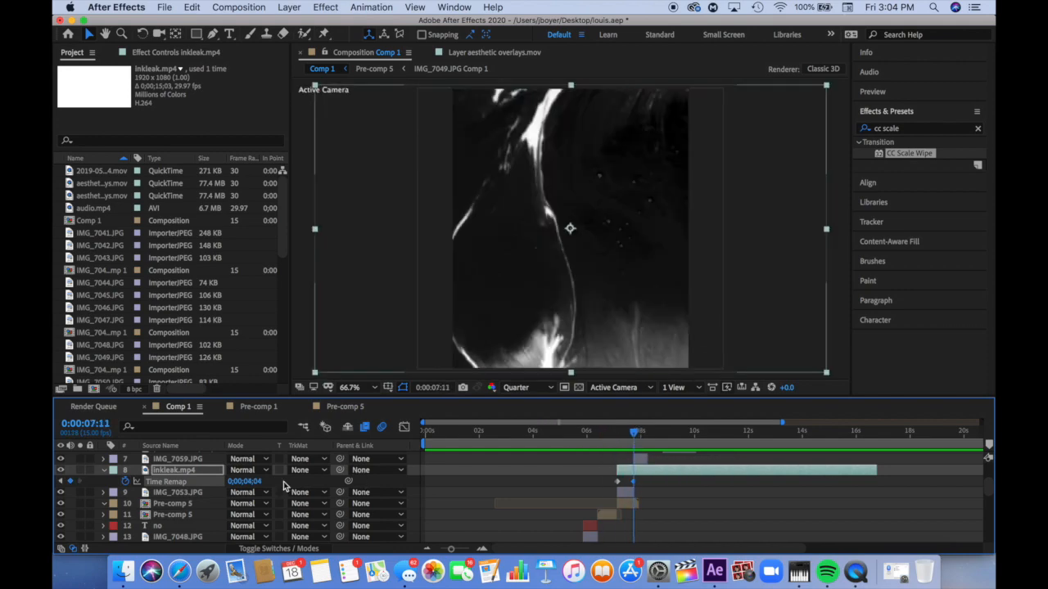
pyautogui.press('super+shift+d')
pyautogui.press('Delete')
pyautogui.moveTo(451, 549); pyautogui.dragTo(467, 549)
pyautogui.moveTo(702, 469); pyautogui.dragTo(713, 469)
# - Set IMG_7053.JPG's track matte to Luma Inverted Matte "inkleak.mp4" and preview the ink transition
pyautogui.click(610, 436)
pyautogui.moveTo(608, 437); pyautogui.dragTo(599, 438)
pyautogui.click(104, 470)
pyautogui.click(177, 482)
pyautogui.click(309, 481)
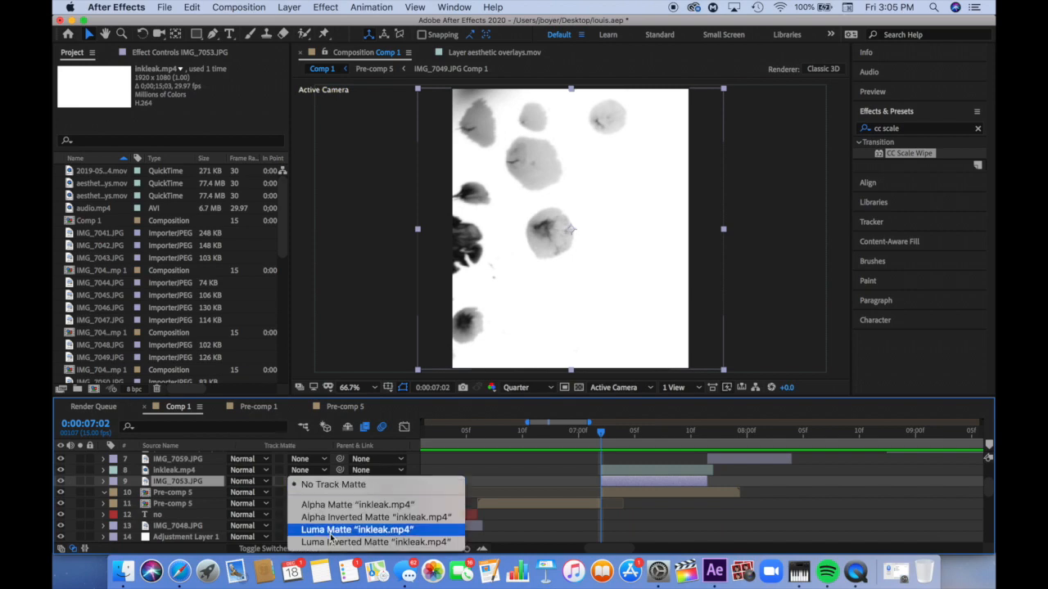
pyautogui.click(391, 542)
pyautogui.press('space')
pyautogui.click(680, 434)
pyautogui.moveTo(670, 440); pyautogui.dragTo(530, 438)
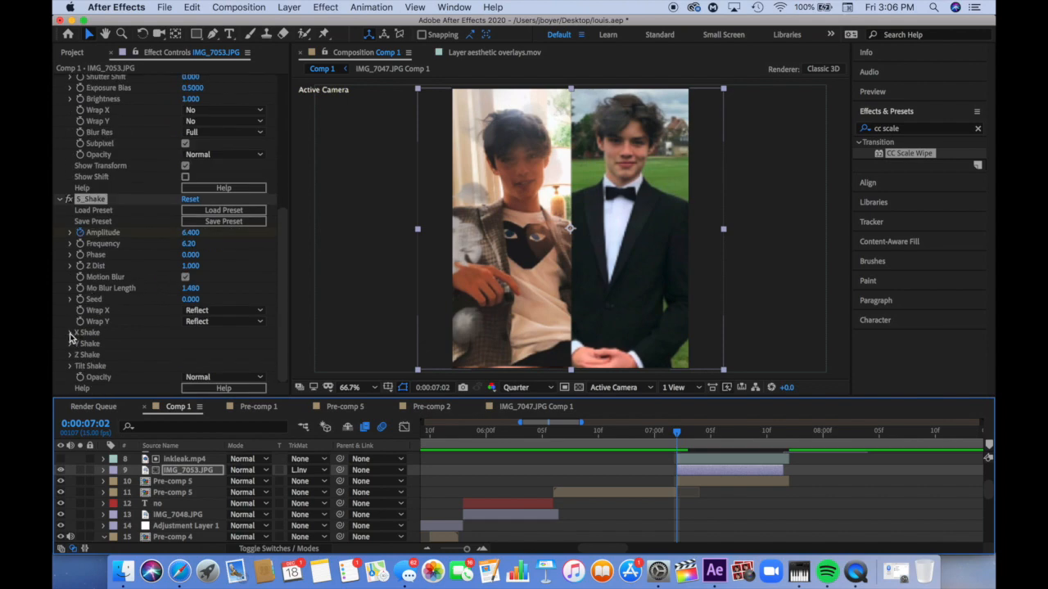
# - Examine the S_Shake X and Y Shake settings and the Amplitude keyframes on IMG_7053.JPG, previewing the shake
pyautogui.click(71, 333)
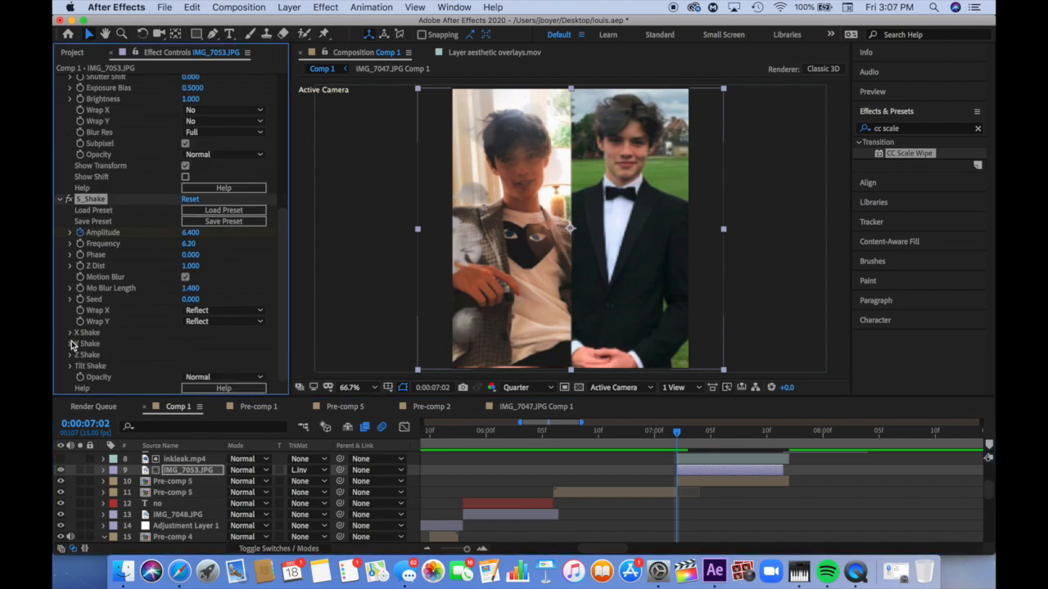
pyautogui.scroll(-3, 168, 245)
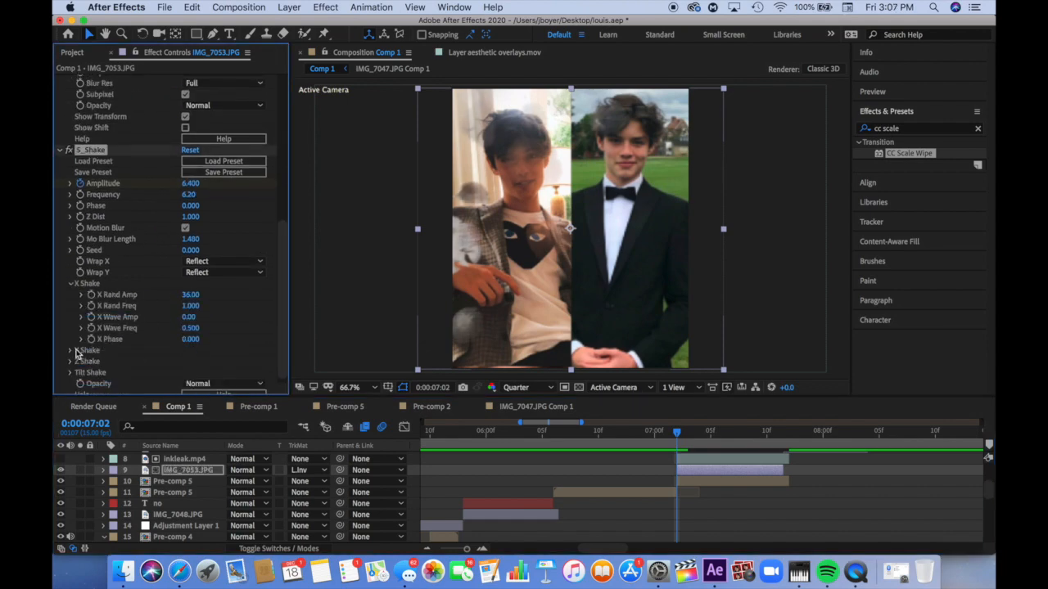
pyautogui.press('space')
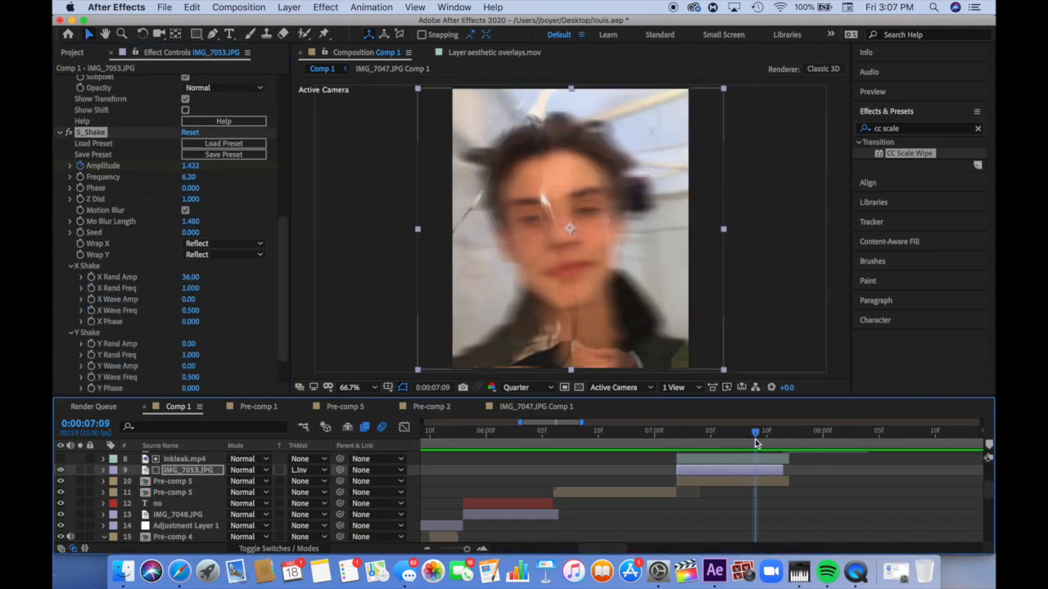
pyautogui.press('u')
pyautogui.press('space')
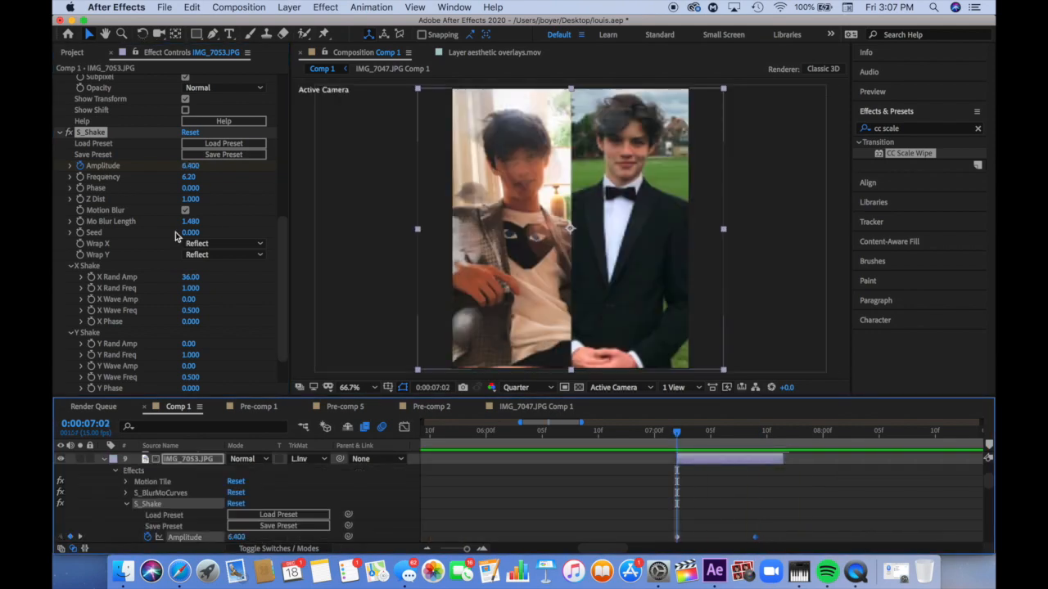
# - Set the Frequency of S_Shake on IMG_7053.JPG to 4.30 and preview the shake
pyautogui.press('space')
pyautogui.click(677, 432)
pyautogui.moveTo(186, 177); pyautogui.dragTo(189, 177)
pyautogui.press('space')
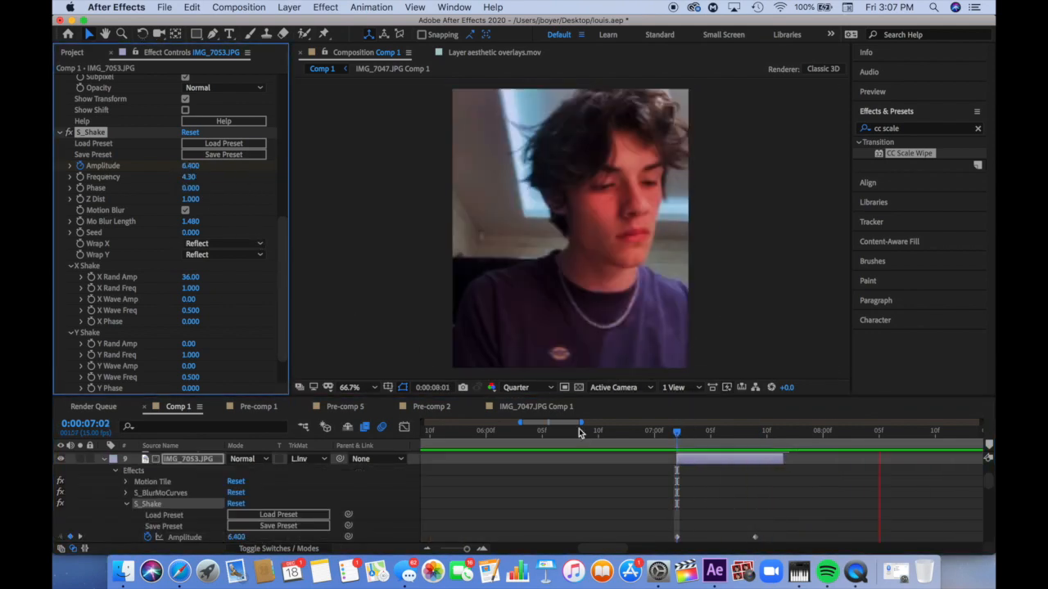
pyautogui.click(578, 431)
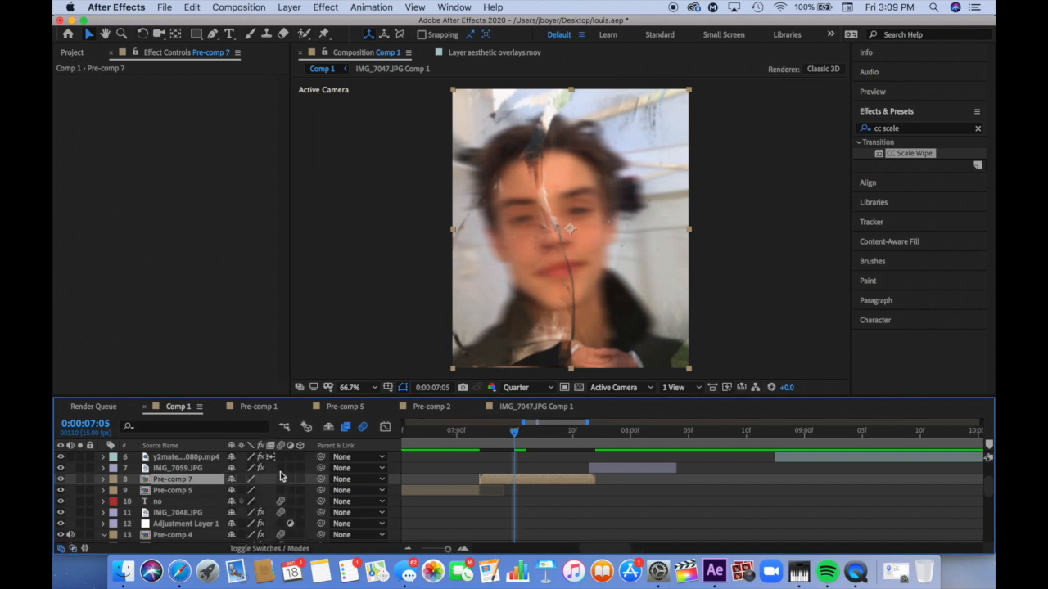
# - Make Pre-comp 7 a 3D layer and keyframe its Scale to 204% and Y Rotation to -53° at 0:00:07:11
pyautogui.click(116, 491)
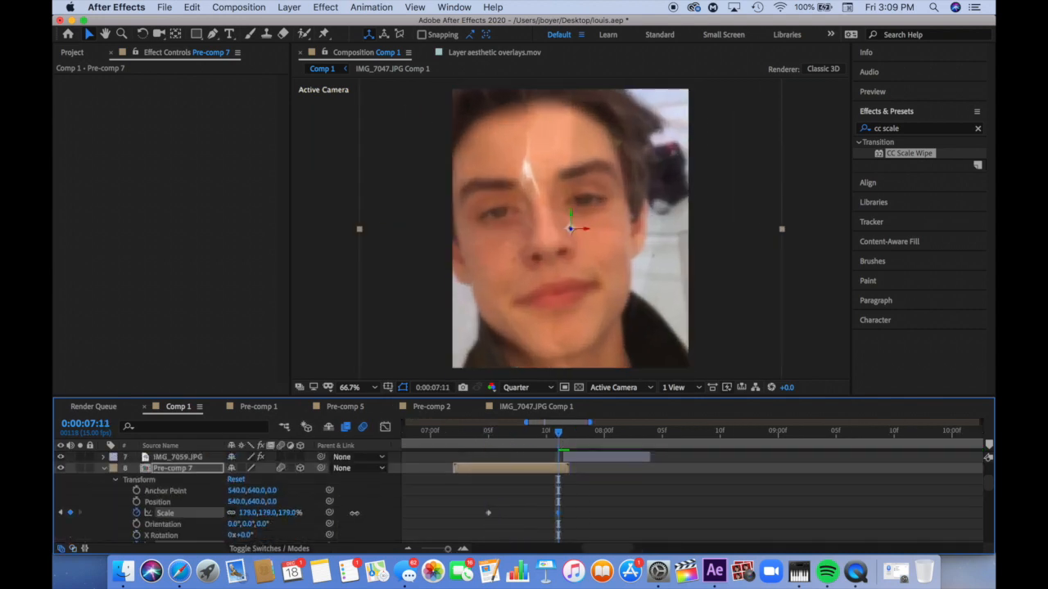
pyautogui.hotkey('shift', 'F3')
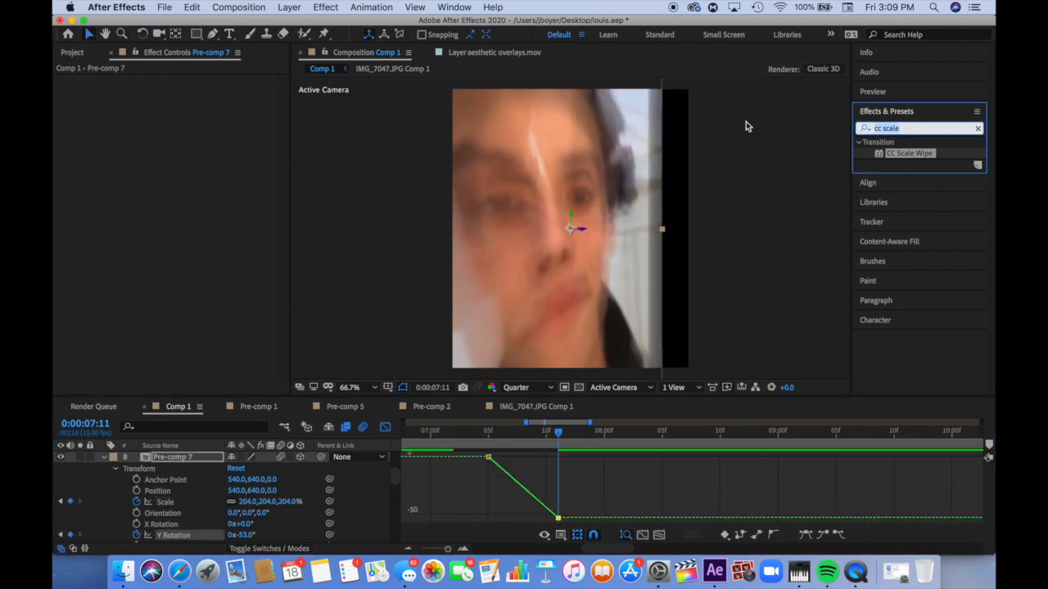
# - Apply Motion Tile to Pre-comp 7 with Output Width and Output Height 500 and Mirror Edges enabled
pyautogui.write('motion til')
pyautogui.moveTo(897, 149); pyautogui.dragTo(565, 229)
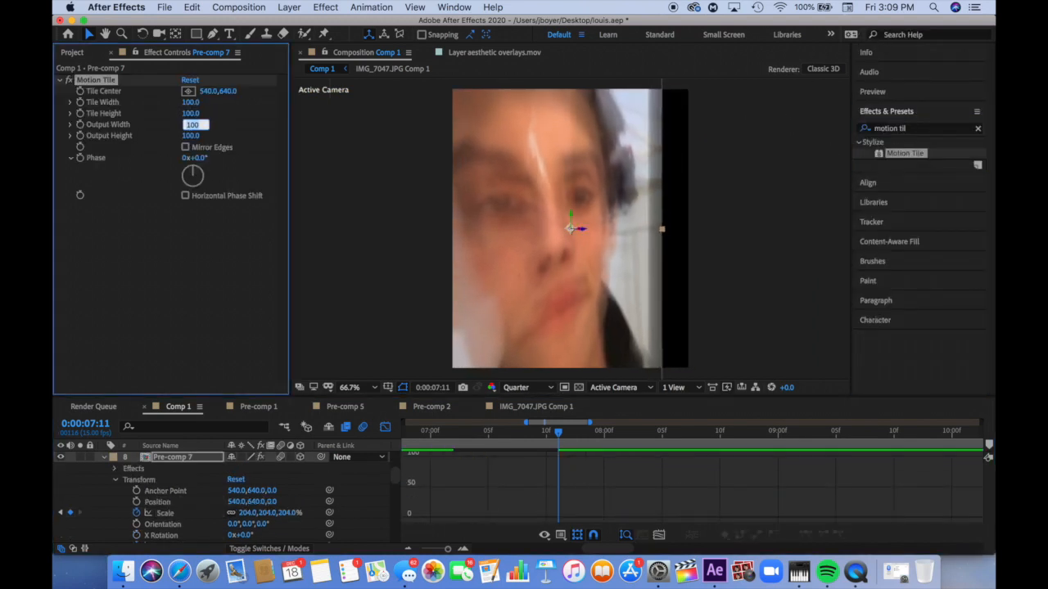
pyautogui.click(185, 147)
pyautogui.scroll(-1, 180, 500)
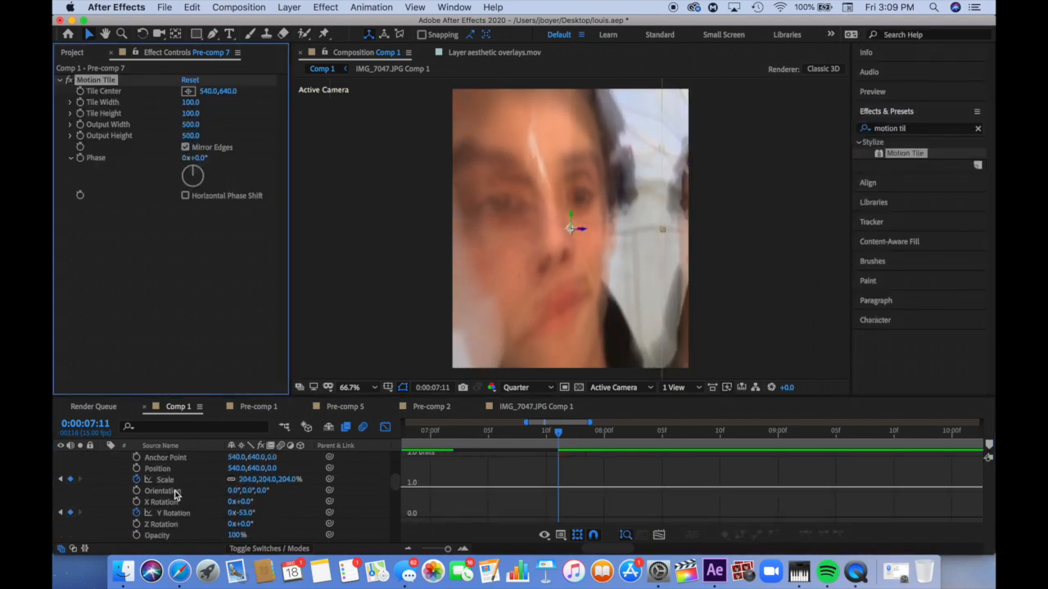
# - Set Pre-comp 7's ending Y Rotation to -61° and ease its curve so the spin accelerates sharply at the end
pyautogui.moveTo(246, 512); pyautogui.dragTo(243, 513)
pyautogui.moveTo(460, 454); pyautogui.dragTo(638, 532)
pyautogui.click(806, 535)
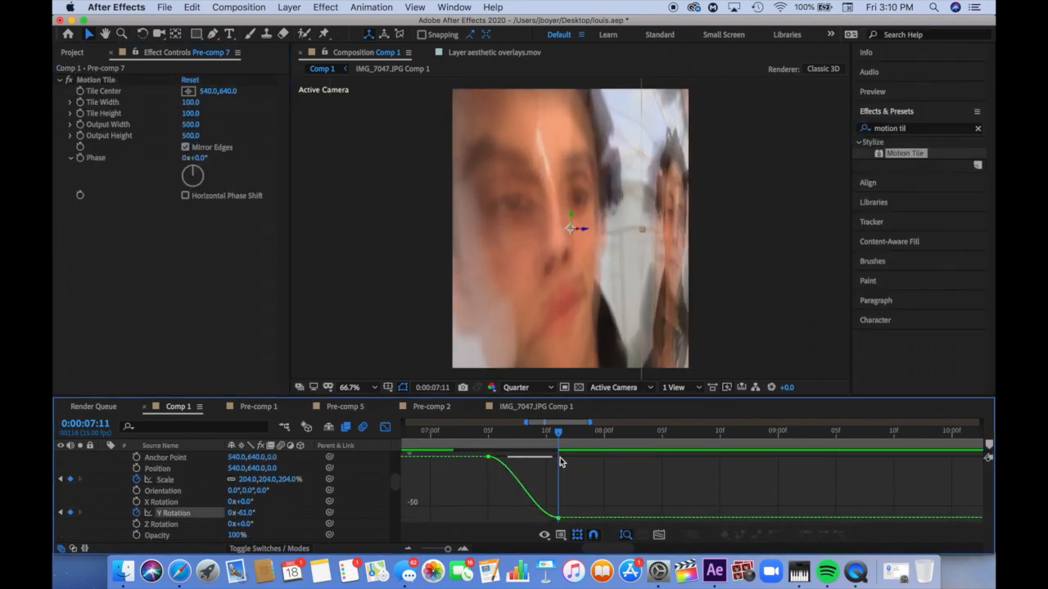
pyautogui.moveTo(534, 518); pyautogui.dragTo(573, 470)
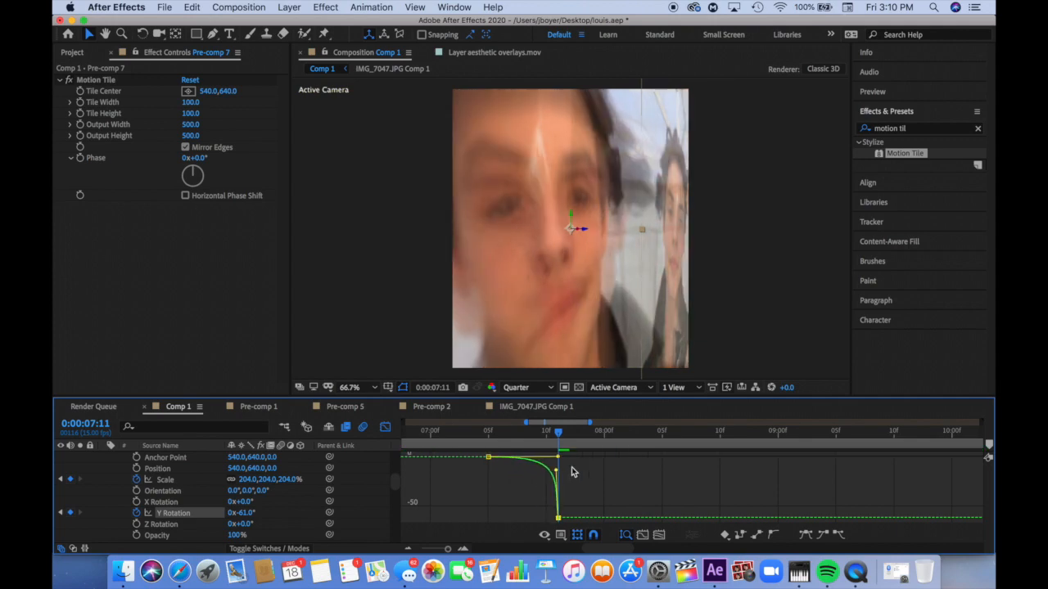
# - Keyframe IMG_7059.JPG's Scale to 90% and Y Rotation to 51° at 0:00:07:12, and ease the rotation curve with a fast start
pyautogui.moveTo(558, 432)
pyautogui.mouseDown()
pyautogui.moveTo(468, 434)
pyautogui.moveTo(564, 450)
pyautogui.mouseUp()
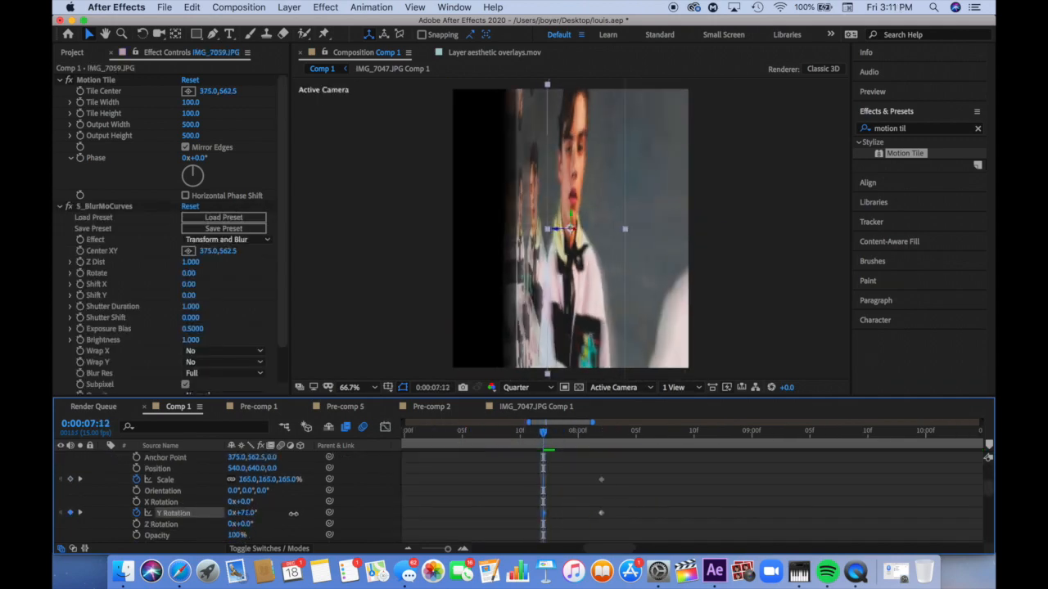
pyautogui.moveTo(290, 485); pyautogui.dragTo(246, 515)
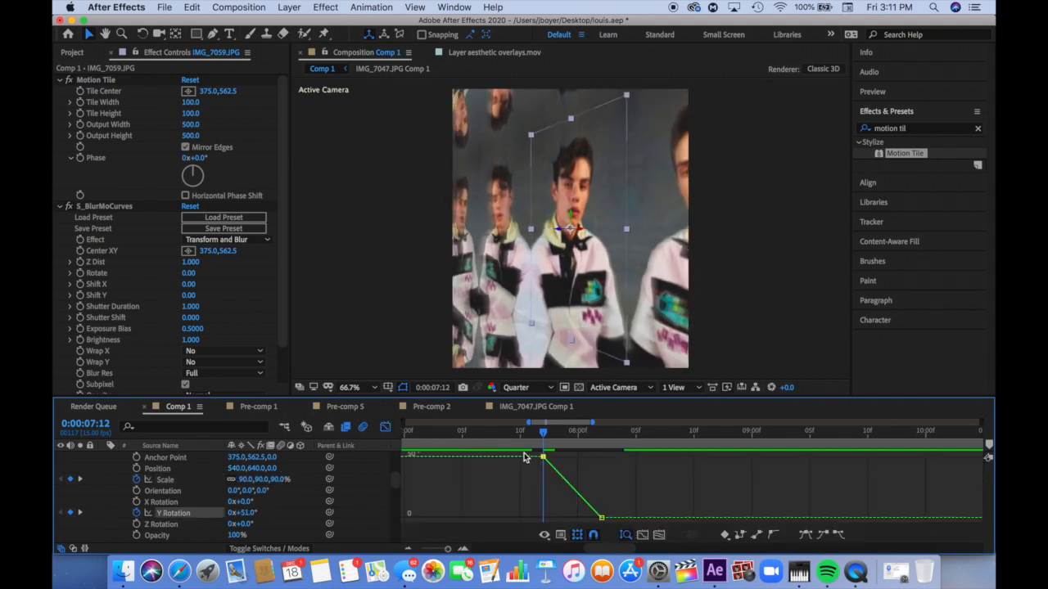
pyautogui.moveTo(562, 457); pyautogui.dragTo(489, 507)
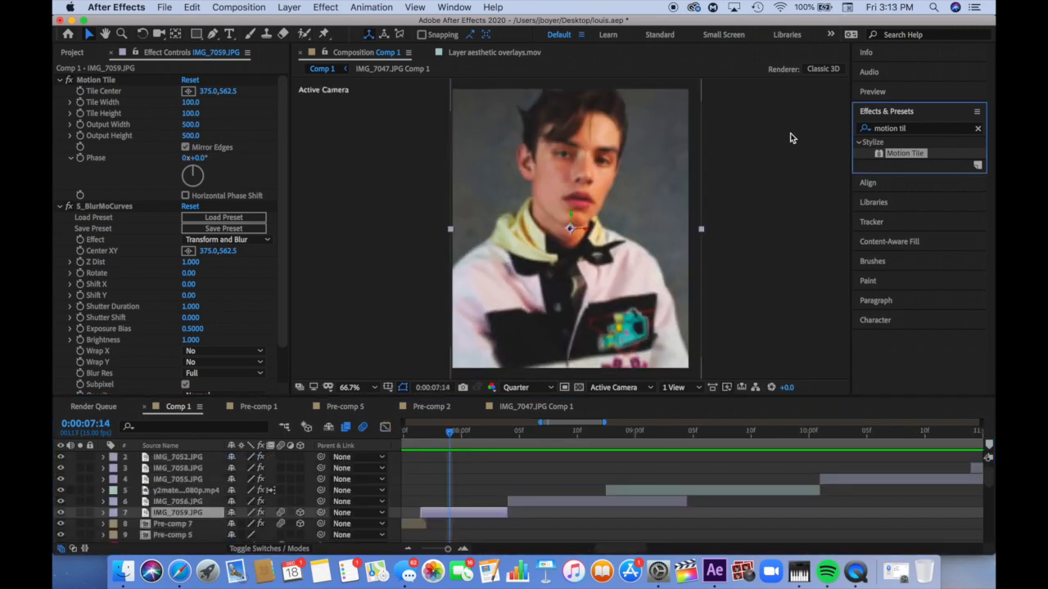
# - Apply Displacement Map to IMG_7059.JPG and keyframe Max Horizontal Displacement from 0 at 0:00:07:14 to a higher value at 0:00:08:03
pyautogui.click(909, 128)
pyautogui.write('displacem')
pyautogui.doubleClick(905, 154)
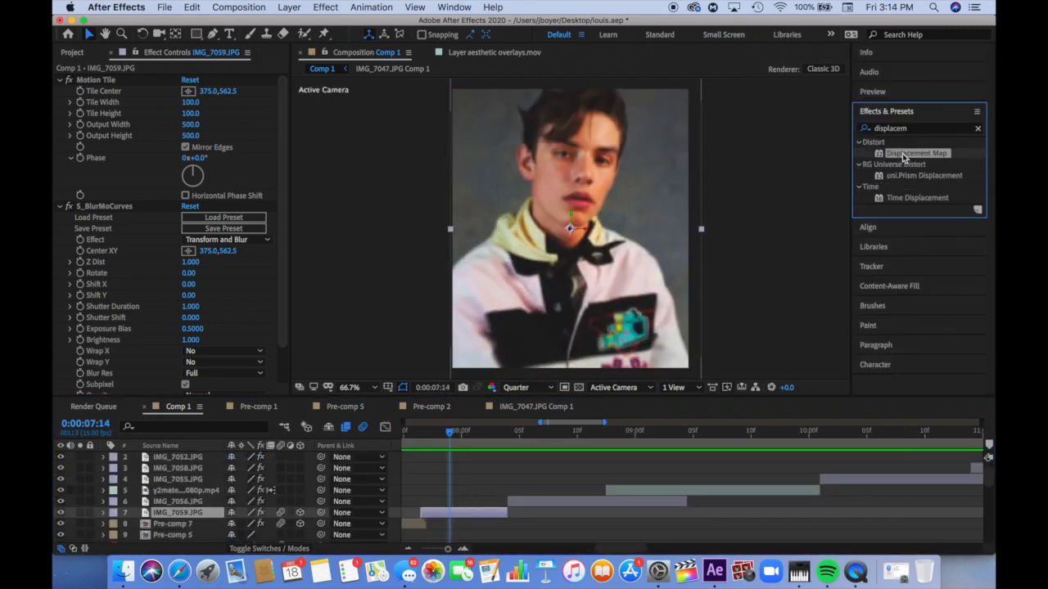
pyautogui.click(188, 333)
pyautogui.write('0')
pyautogui.click(81, 334)
pyautogui.moveTo(449, 432); pyautogui.dragTo(496, 434)
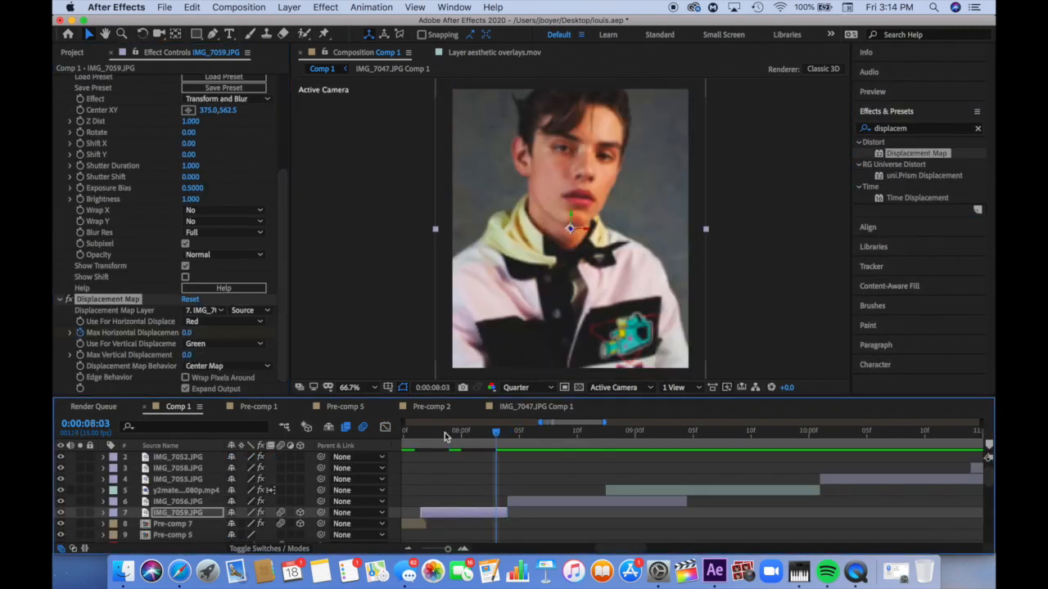
pyautogui.moveTo(187, 333); pyautogui.dragTo(330, 335)
pyautogui.click(385, 427)
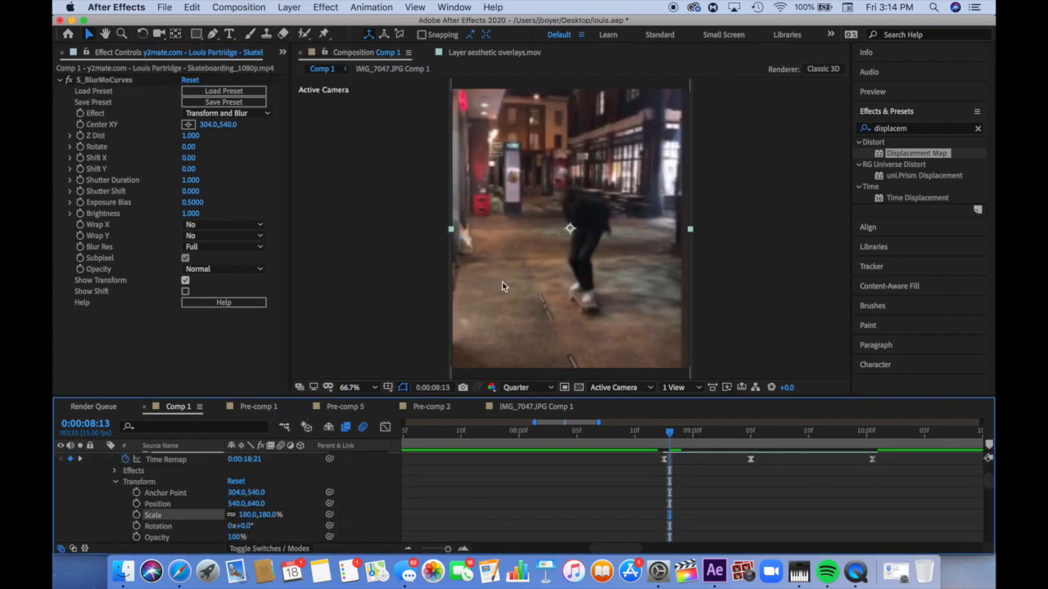
# - Pre-compose the skateboarding video layer and preview the section
pyautogui.press('super+shift+c')
pyautogui.click(730, 206)
pyautogui.hscroll(2, 484, 515)
pyautogui.press('space')
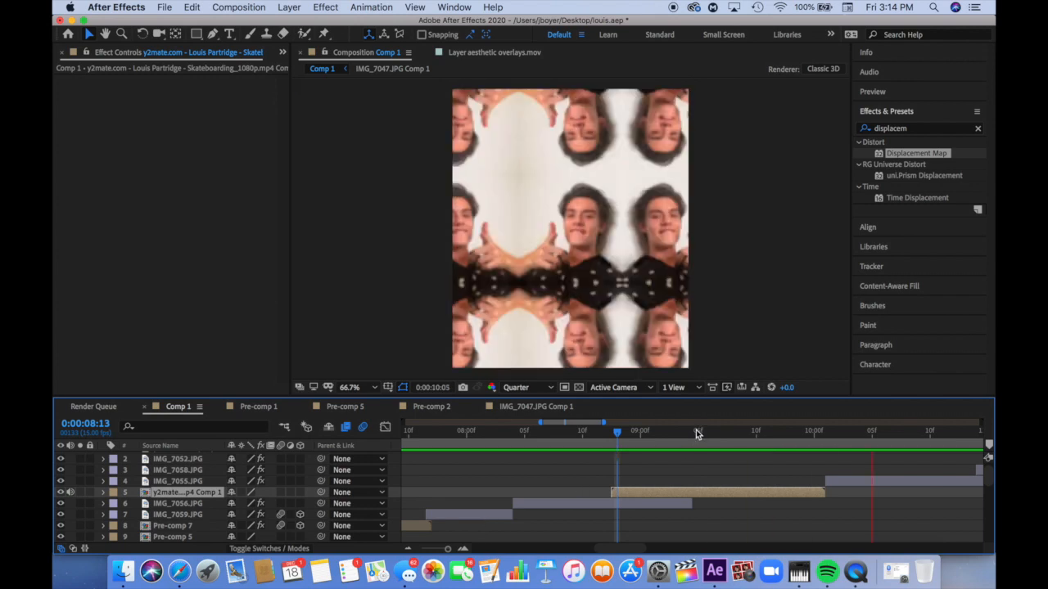
# - Create a second copy of the skateboarding pre-comp above the first, starting at 0:00:09:04
pyautogui.click(696, 432)
pyautogui.moveTo(689, 432)
pyautogui.mouseDown()
pyautogui.moveTo(649, 435)
pyautogui.moveTo(686, 440)
pyautogui.mouseUp()
pyautogui.press('super+shift+d')
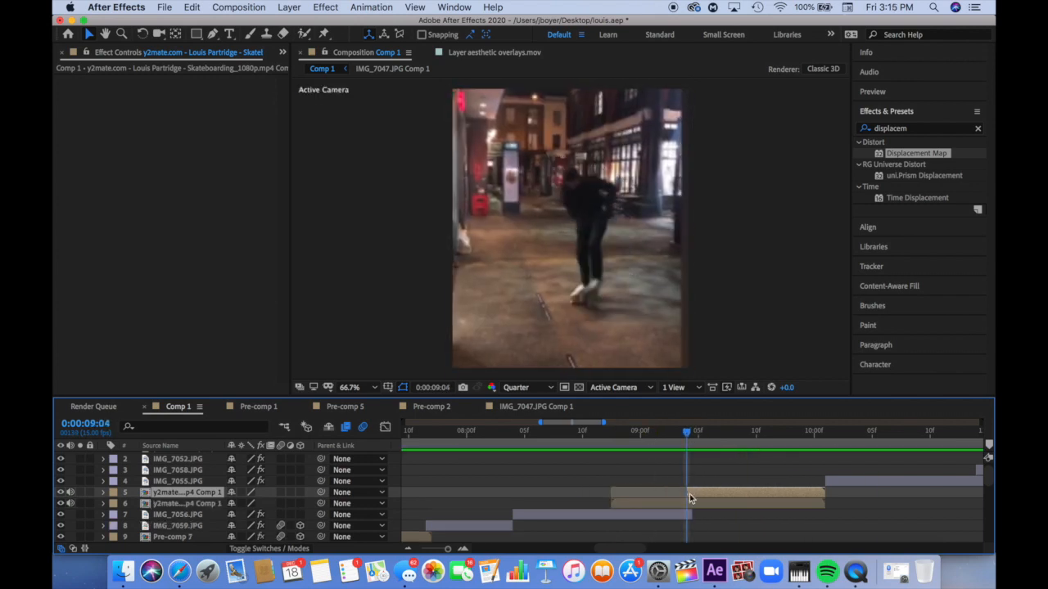
# - Scale the lower skateboarding pre-comp down to 69%
pyautogui.click(618, 435)
pyautogui.click(629, 503)
pyautogui.click(104, 503)
pyautogui.click(115, 515)
pyautogui.scroll(-3, 131, 515)
pyautogui.moveTo(268, 515); pyautogui.dragTo(250, 515)
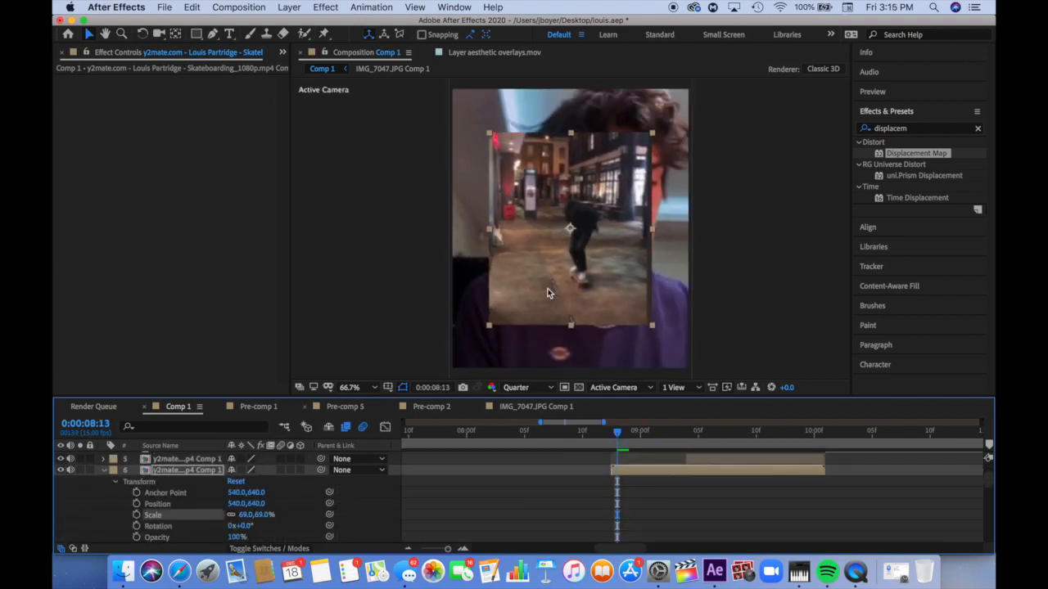
# - Apply CC Page Turn to the lower skateboarding pre-comp, keyframe Fold Position from about 62, 305 at 0:00:08:13, and ease its curve
pyautogui.click(912, 129)
pyautogui.write('page')
pyautogui.doubleClick(886, 155)
pyautogui.click(81, 102)
pyautogui.moveTo(610, 277); pyautogui.dragTo(497, 179)
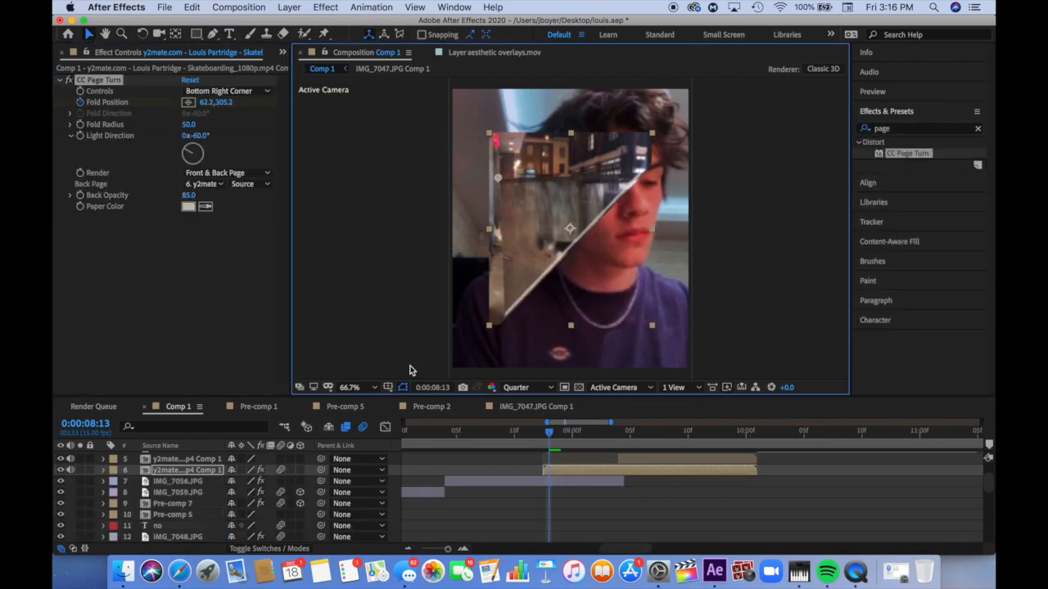
pyautogui.click(384, 427)
pyautogui.moveTo(567, 517); pyautogui.dragTo(552, 517)
pyautogui.press('space')
# - Fade in the lower skateboarding pre-comp with Opacity keyframes from a reduced value at 0:00:08:13 to 100% at 0:00:09:00
pyautogui.click(384, 427)
pyautogui.click(103, 470)
pyautogui.scroll(-3, 123, 500)
pyautogui.click(137, 535)
pyautogui.click(71, 535)
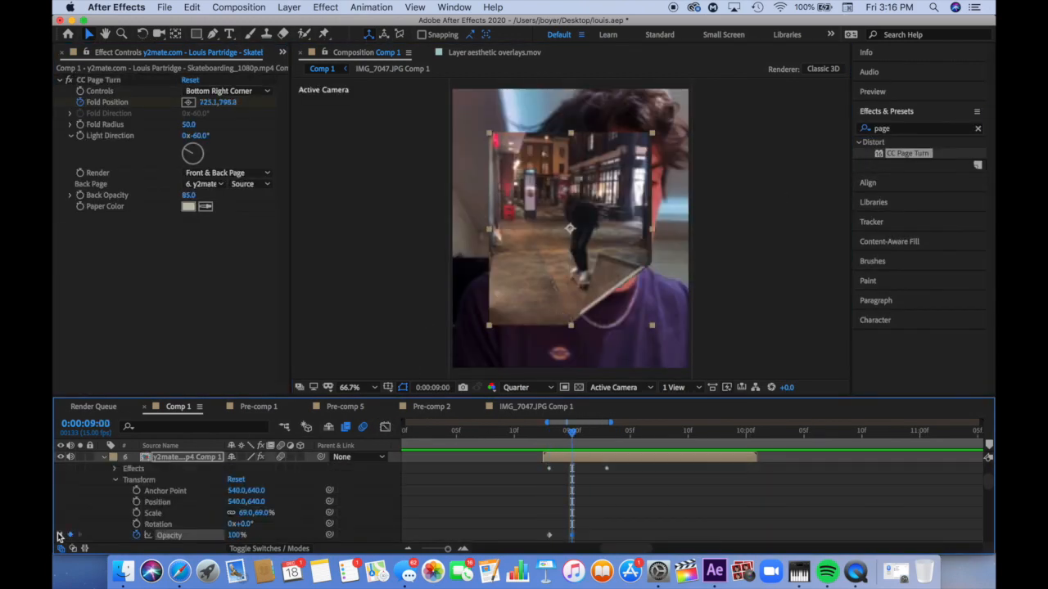
pyautogui.click(61, 536)
pyautogui.moveTo(235, 536); pyautogui.dragTo(153, 532)
pyautogui.press('space')
# - Apply Motion Tile to the upper skateboarding pre-comp with Output Width and Output Height 500 and Mirror Edges enabled
pyautogui.click(104, 458)
pyautogui.scroll(3, 491, 483)
pyautogui.hscroll(1, 491, 483)
pyautogui.click(591, 434)
pyautogui.click(640, 480)
pyautogui.doubleClick(907, 154)
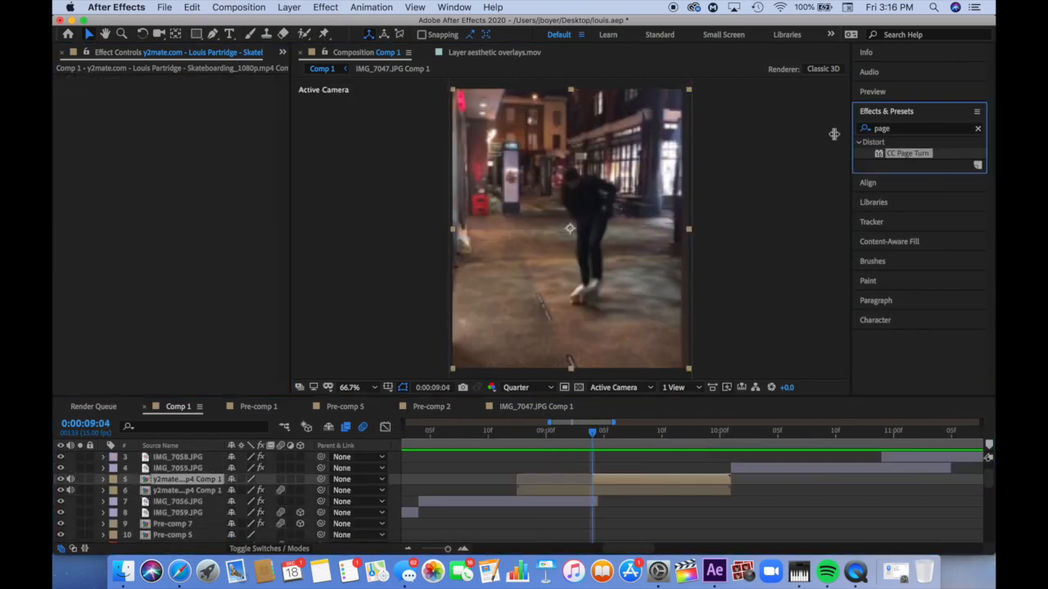
pyautogui.click(899, 144)
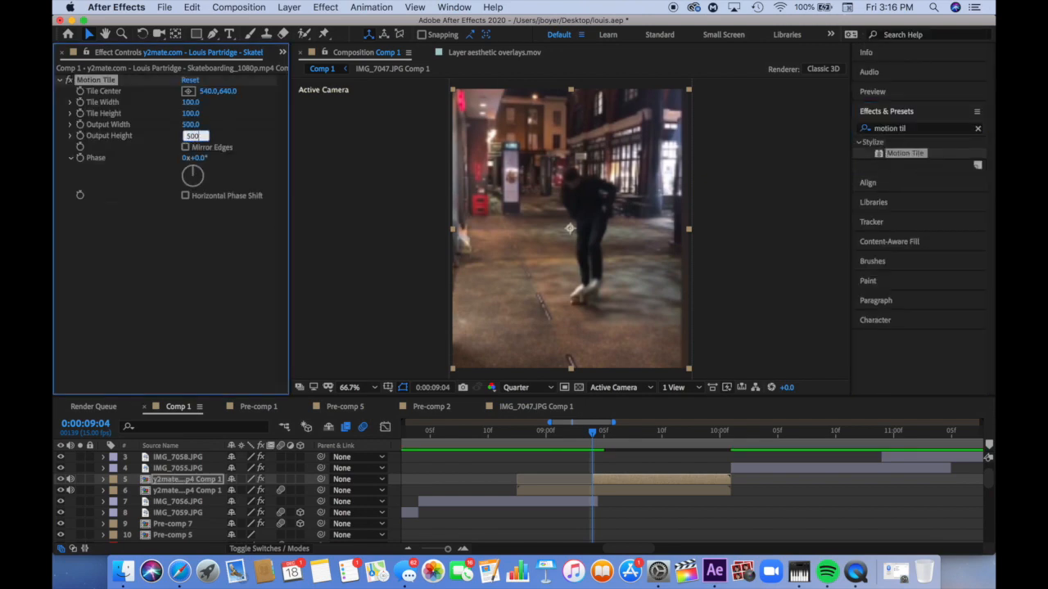
# - Apply S_BlurMoCurves to the upper skateboarding pre-comp and keyframe Z Dist from 1.590 at 0:00:09:04 to 1.000 at about 0:00:09:13
pyautogui.click(917, 129)
pyautogui.write('blurmo')
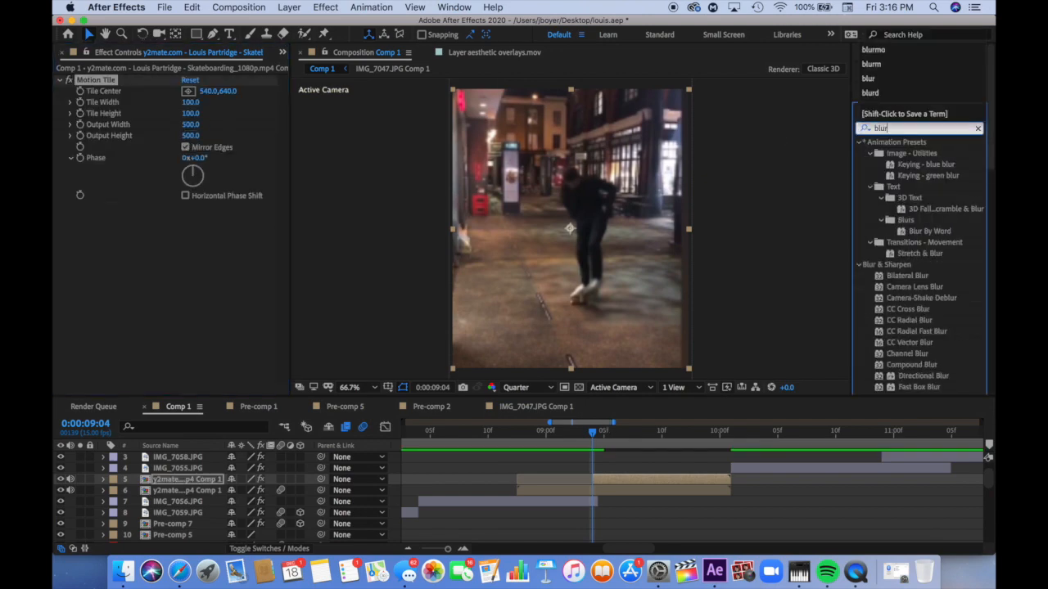
pyautogui.doubleClick(913, 153)
pyautogui.click(694, 434)
pyautogui.click(81, 221)
pyautogui.click(592, 433)
pyautogui.moveTo(190, 221); pyautogui.dragTo(226, 224)
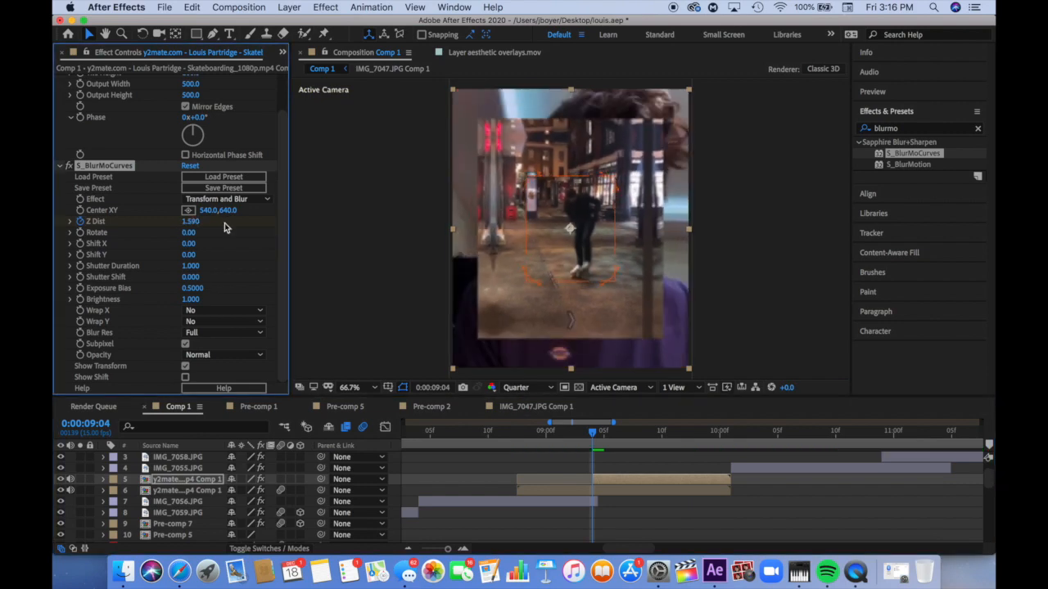
# - Ease the Z Dist curve with a fast start and set S_BlurMoCurves' Wrap X and Wrap Y to Reflect
pyautogui.click(385, 426)
pyautogui.click(561, 534)
pyautogui.click(596, 424)
pyautogui.click(804, 536)
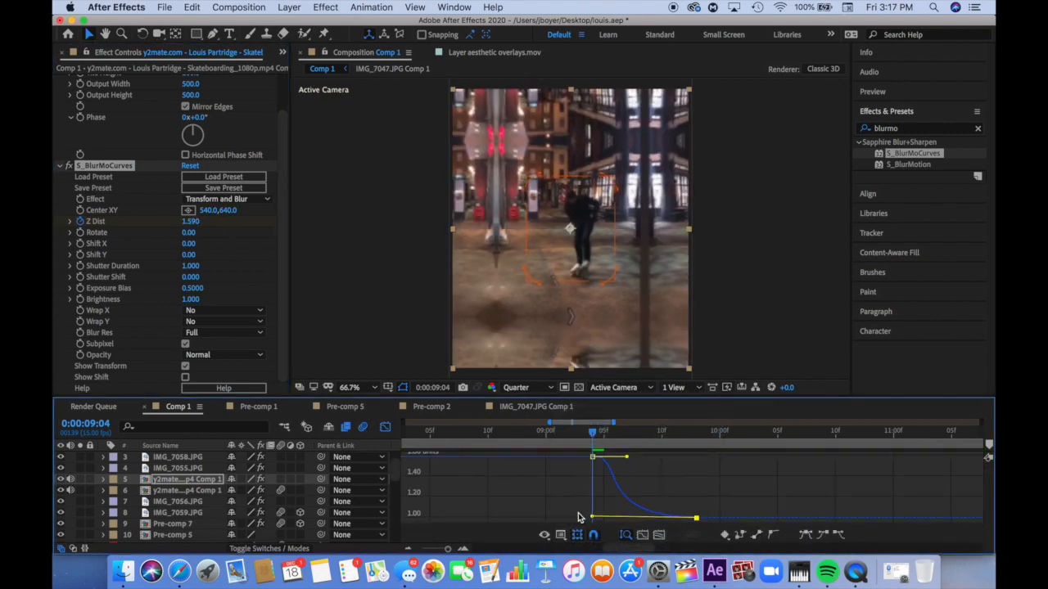
pyautogui.click(231, 323)
pyautogui.click(223, 359)
# - Keyframe the upper skateboarding pre-comp's Opacity from 3% at 0:00:09:04 to 100% at 0:00:09:10 and ease the curve with a fast start
pyautogui.click(385, 427)
pyautogui.click(103, 480)
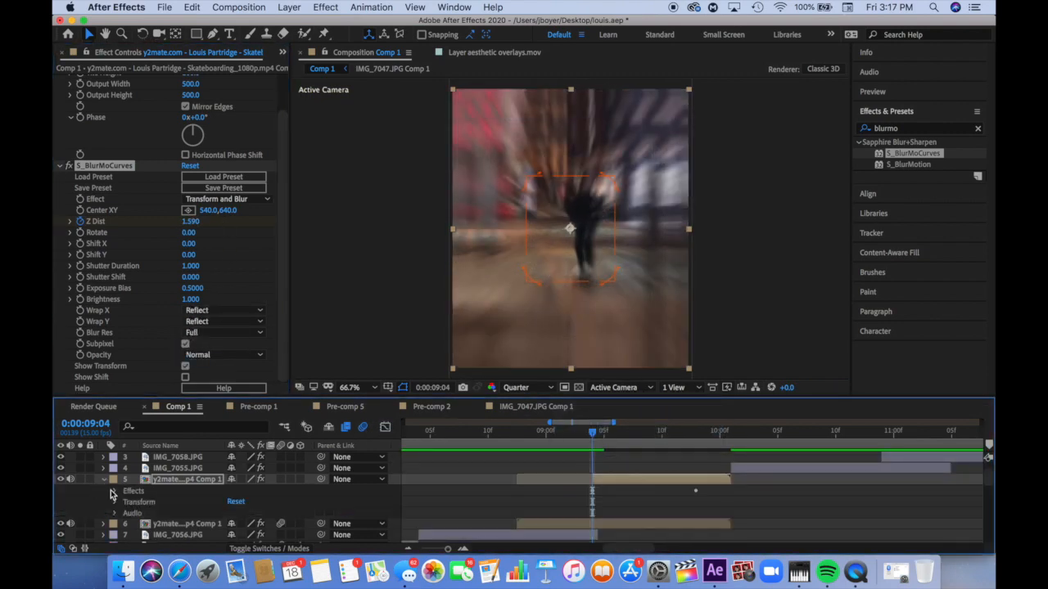
pyautogui.click(114, 501)
pyautogui.scroll(-2, 123, 512)
pyautogui.click(136, 538)
pyautogui.press('space')
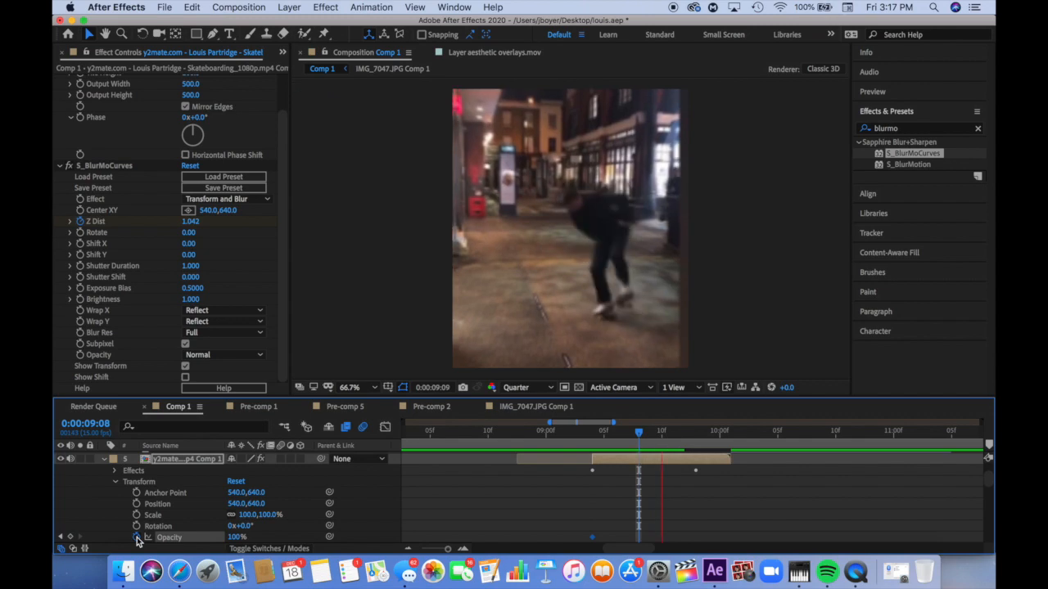
pyautogui.click(384, 426)
pyautogui.moveTo(612, 517); pyautogui.dragTo(566, 493)
pyautogui.press('space')
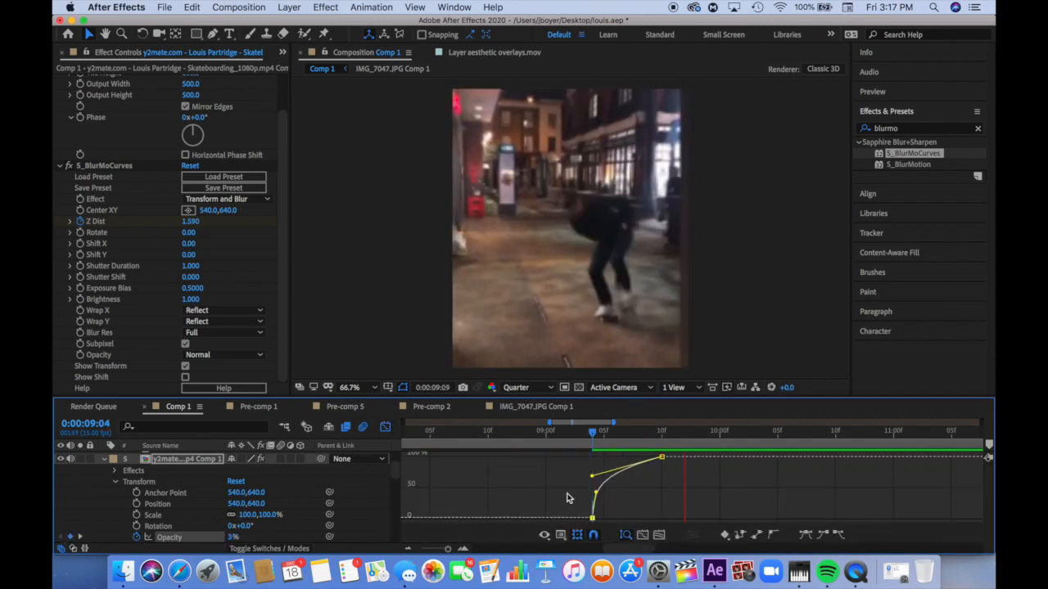
# - Preview the transition and move the lower skateboarding pre-comp's ending Fold Position keyframe to 0:00:09:06
pyautogui.press('space')
pyautogui.click(533, 435)
pyautogui.press('space')
pyautogui.press('space')
pyautogui.click(464, 436)
pyautogui.press('space')
pyautogui.click(385, 426)
pyautogui.click(615, 435)
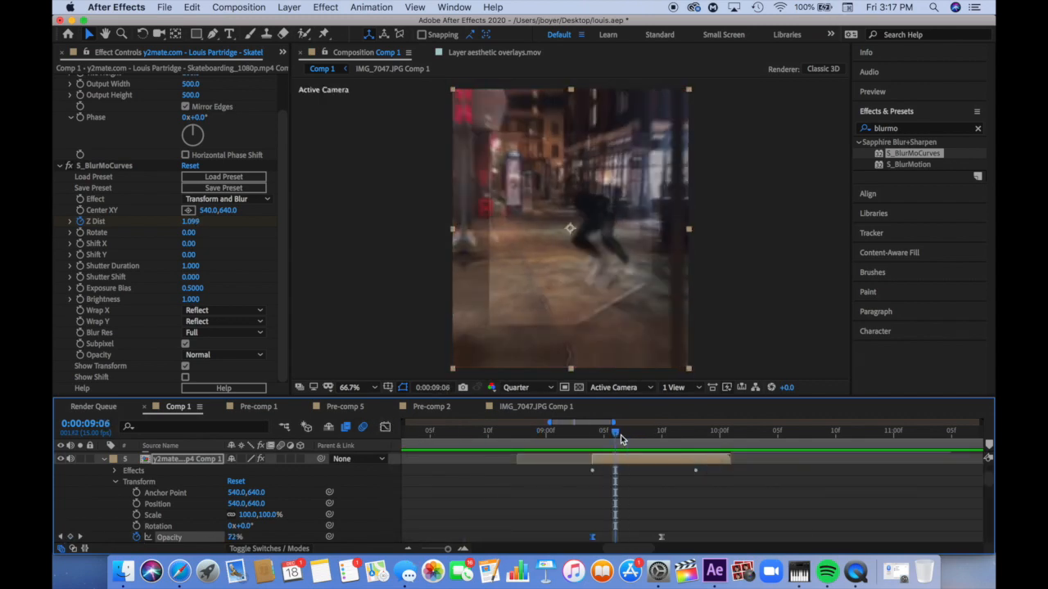
pyautogui.click(104, 460)
pyautogui.click(197, 471)
pyautogui.moveTo(581, 515); pyautogui.dragTo(615, 515)
pyautogui.click(510, 435)
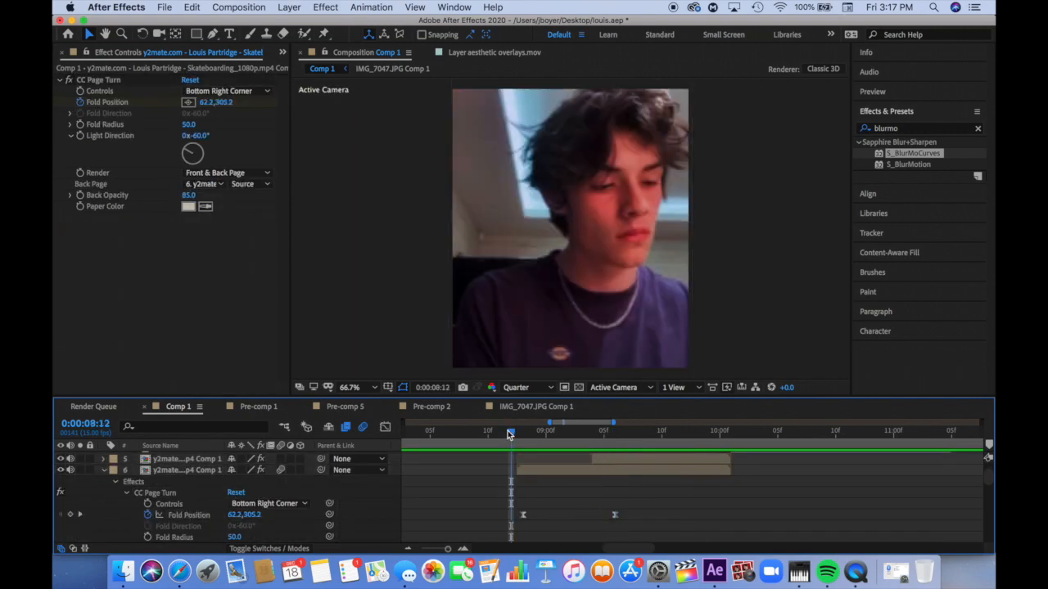
# - Add a text layer reading "ROUTE" over the skateboarding clip from 0:00:09:04, and pre-compose it
pyautogui.click(289, 7)
pyautogui.moveTo(302, 23)
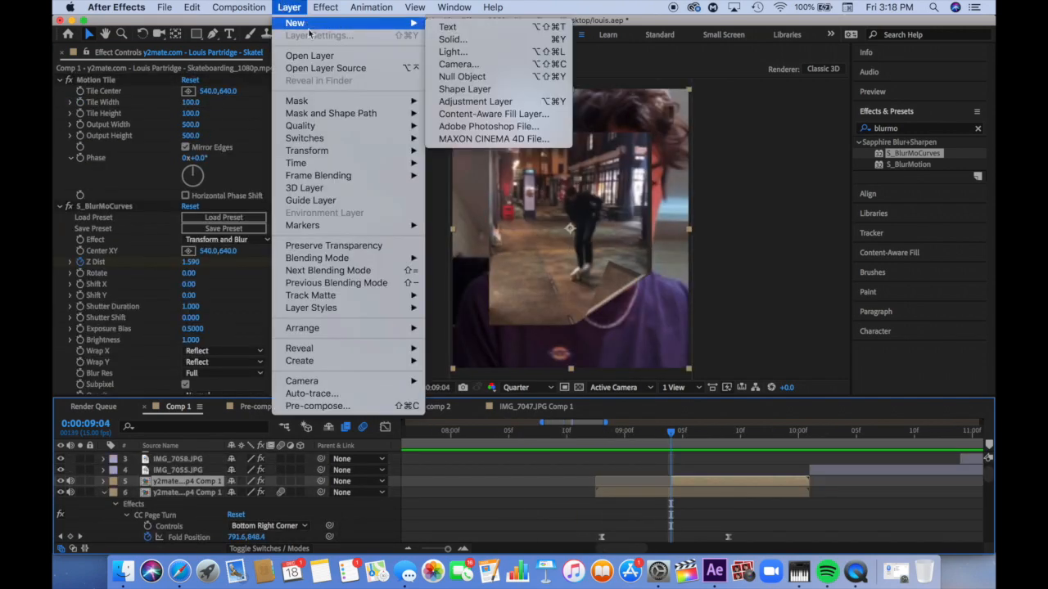
pyautogui.click(451, 28)
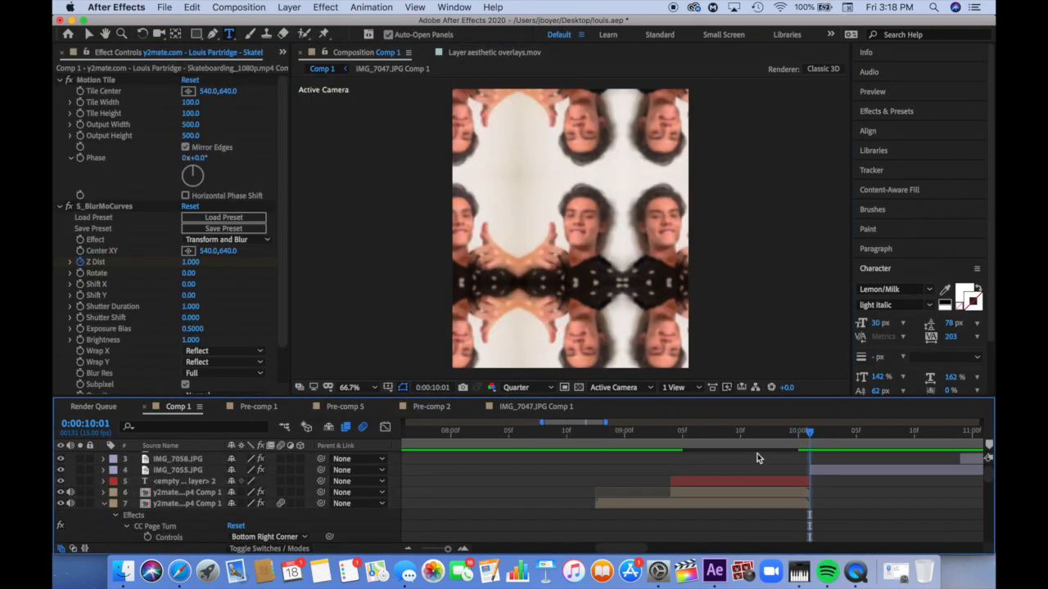
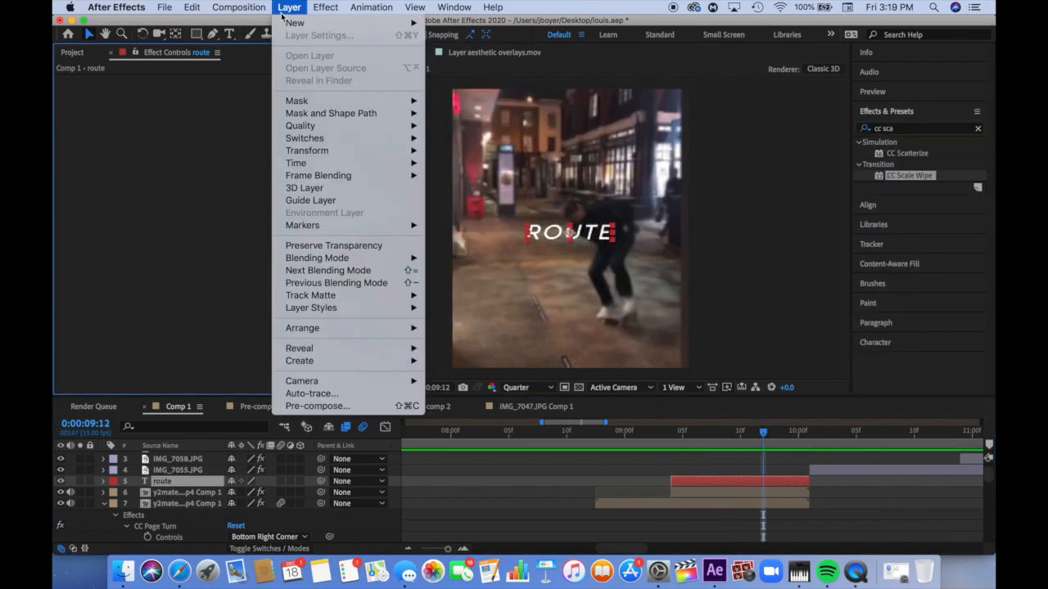
pyautogui.click(304, 406)
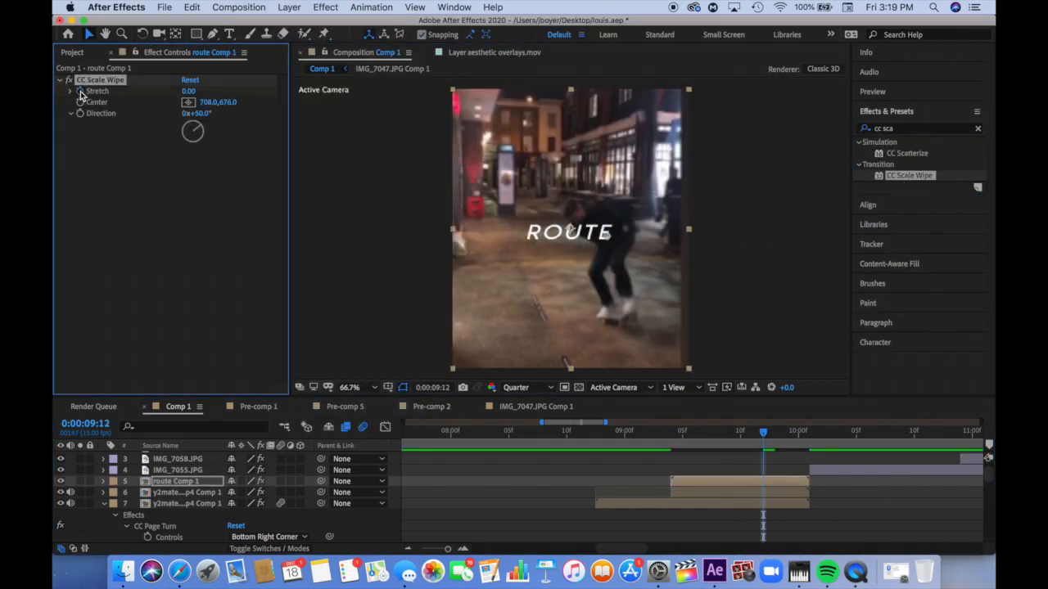
# - Keyframe CC Scale Wipe's Stretch on the ROUTE pre-comp from 0 at 0:00:09:04 to 19 at 0:00:09:13, and ease the curve with a fast start
pyautogui.press('i')
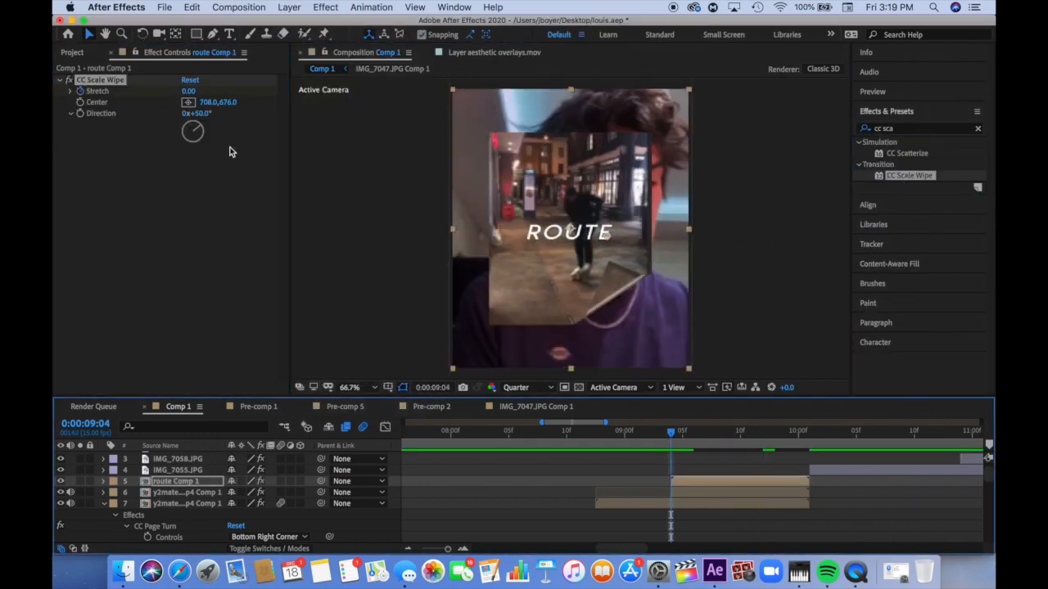
pyautogui.click(786, 439)
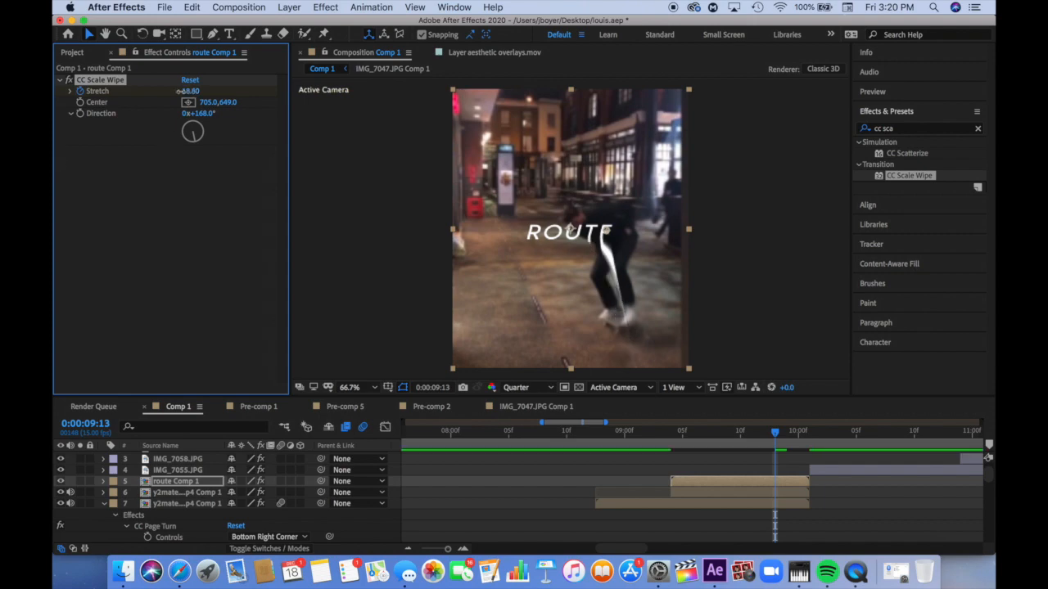
pyautogui.hotkey('shift', 'F3')
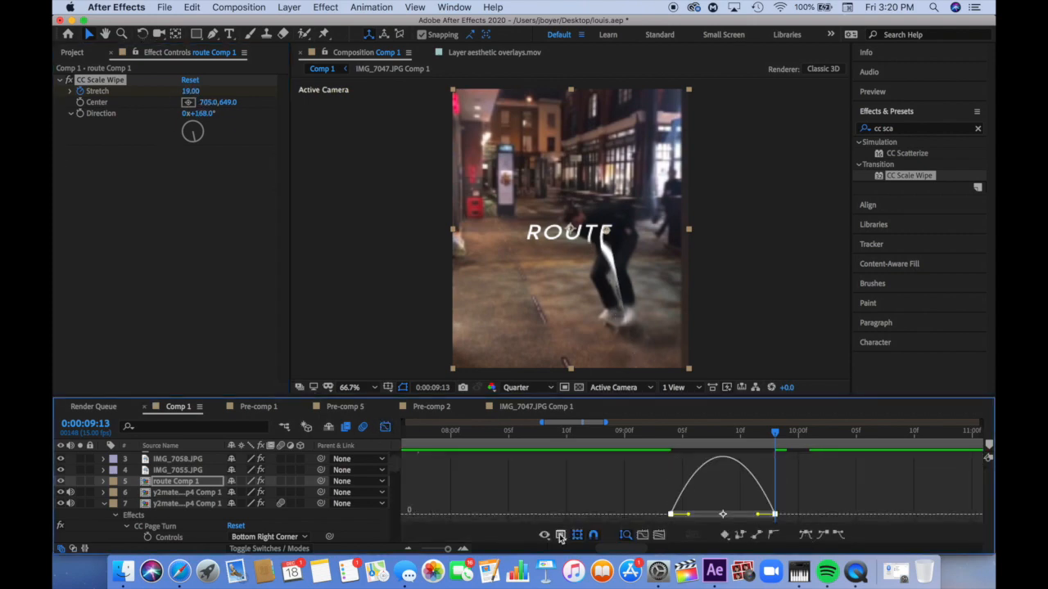
pyautogui.click(560, 537)
pyautogui.click(602, 427)
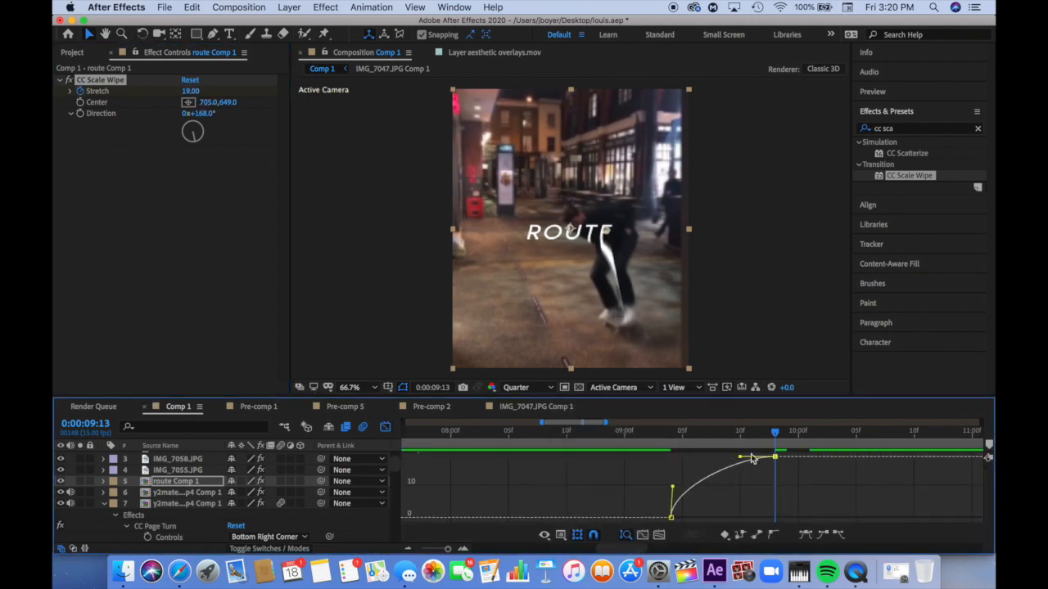
pyautogui.moveTo(740, 457); pyautogui.dragTo(671, 465)
pyautogui.click(648, 433)
pyautogui.press('space')
pyautogui.hotkey('shift', 'F3')
# - Copy S_BlurMoCurves from the upper skateboarding pre-comp onto the ROUTE pre-comp with Wrap X and Wrap Y set to No, and collapse the layer properties
pyautogui.click(671, 433)
pyautogui.click(692, 493)
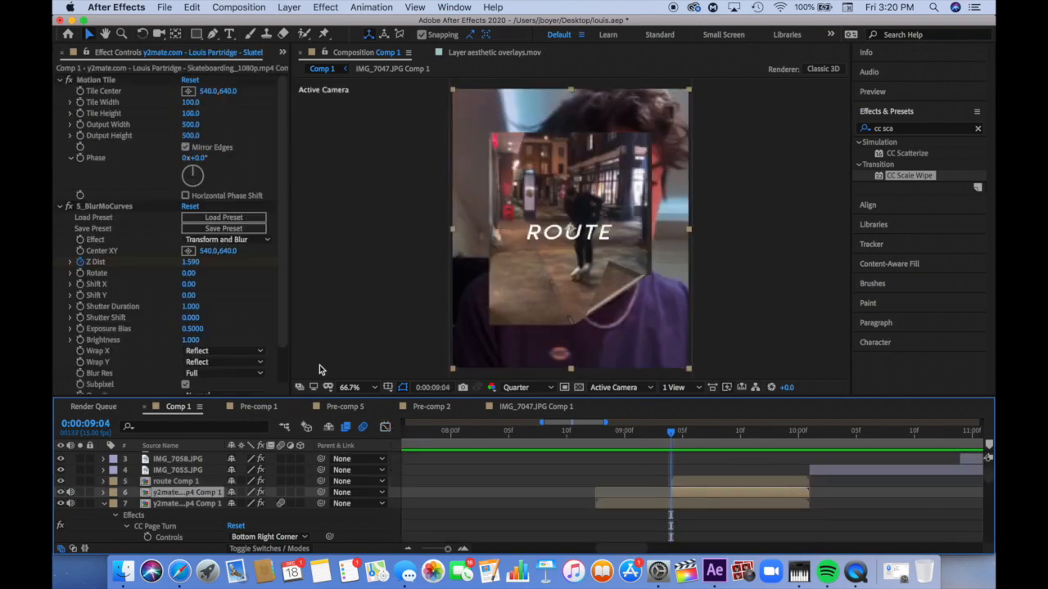
pyautogui.click(724, 481)
pyautogui.click(221, 306)
pyautogui.click(217, 321)
pyautogui.click(180, 504)
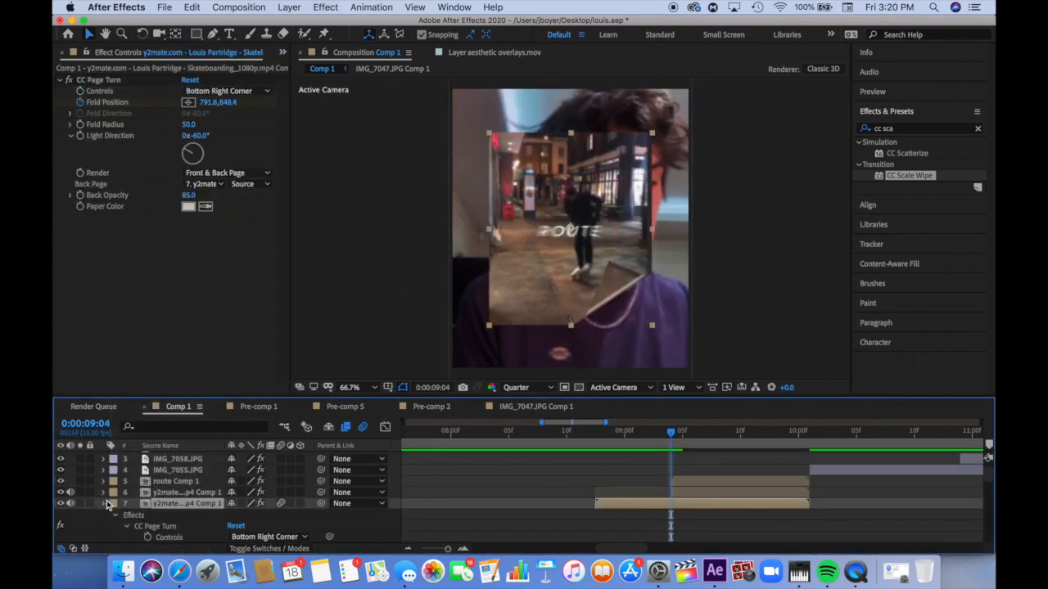
pyautogui.click(104, 504)
pyautogui.click(104, 493)
# - Place Untitled.mov directly above IMG_7056.JPG from 0:00:08:04 and trim its end to about the end of the photo layer
pyautogui.scroll(-3, 155, 524)
pyautogui.click(165, 537)
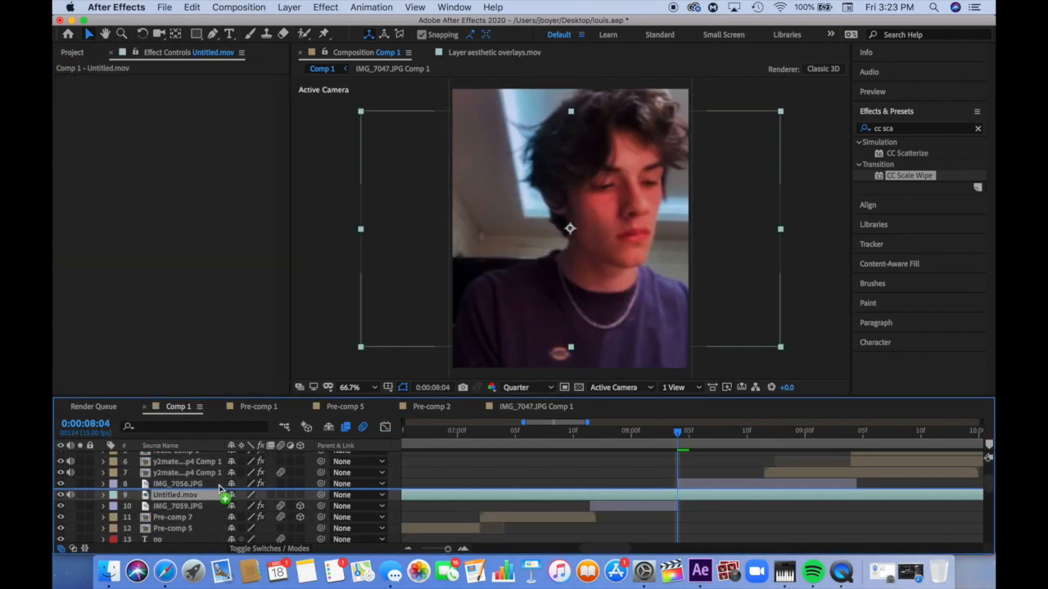
pyautogui.click(865, 484)
pyautogui.hotkey('alt', ']')
pyautogui.click(700, 432)
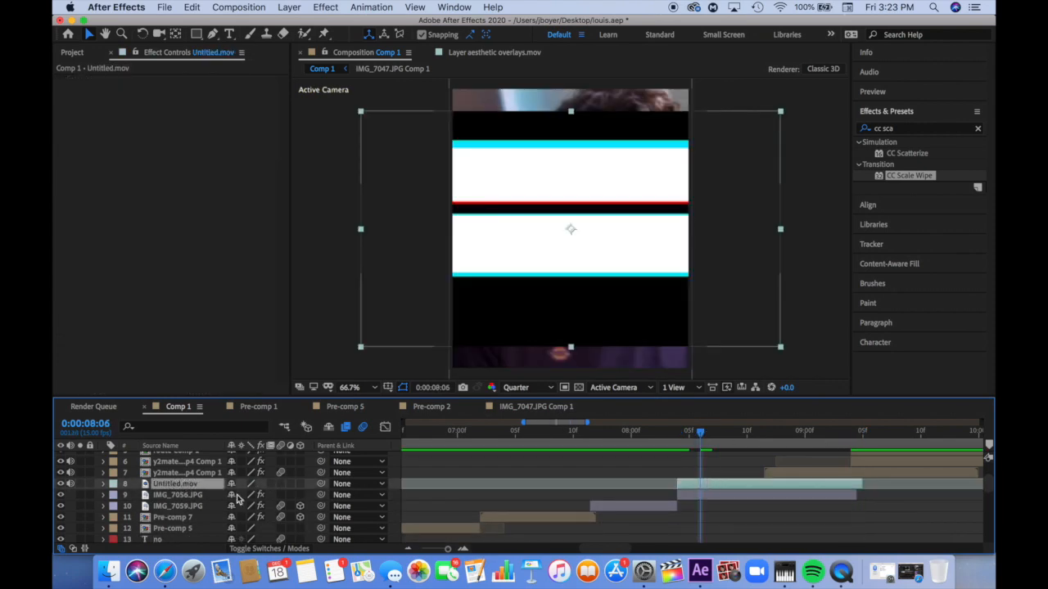
# - Enlarge Untitled.mov and move it beneath IMG_7056.JPG in the layer order
pyautogui.click(104, 485)
pyautogui.scroll(-1, 246, 508)
pyautogui.moveTo(276, 515); pyautogui.dragTo(292, 515)
pyautogui.click(104, 471)
pyautogui.moveTo(174, 470); pyautogui.dragTo(166, 489)
# - Apply Displacement Map to IMG_7056.JPG with Untitled.mov as the displacement map layer
pyautogui.click(177, 471)
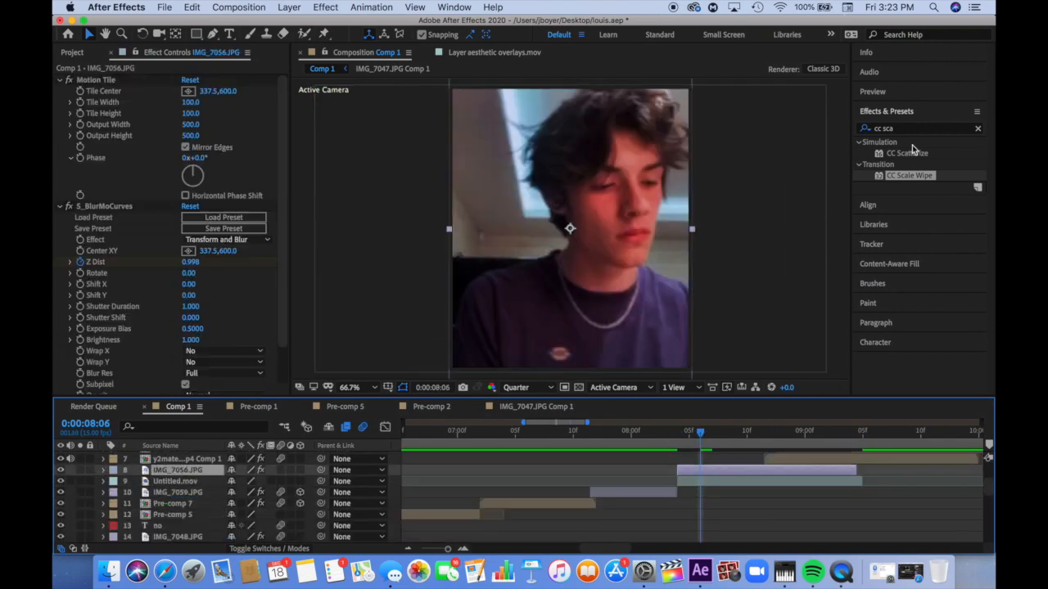
pyautogui.click(909, 128)
pyautogui.write('displacem')
pyautogui.doubleClick(915, 153)
pyautogui.click(202, 311)
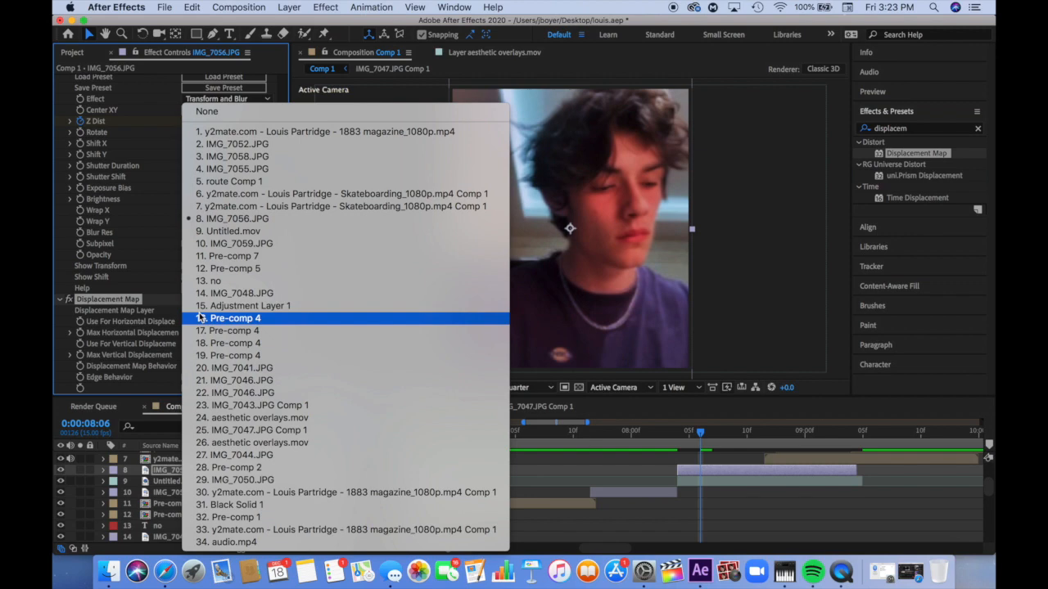
pyautogui.click(233, 230)
# - Preview the displacement and set its Max Horizontal Displacement to 2
pyautogui.moveTo(673, 443); pyautogui.dragTo(667, 441)
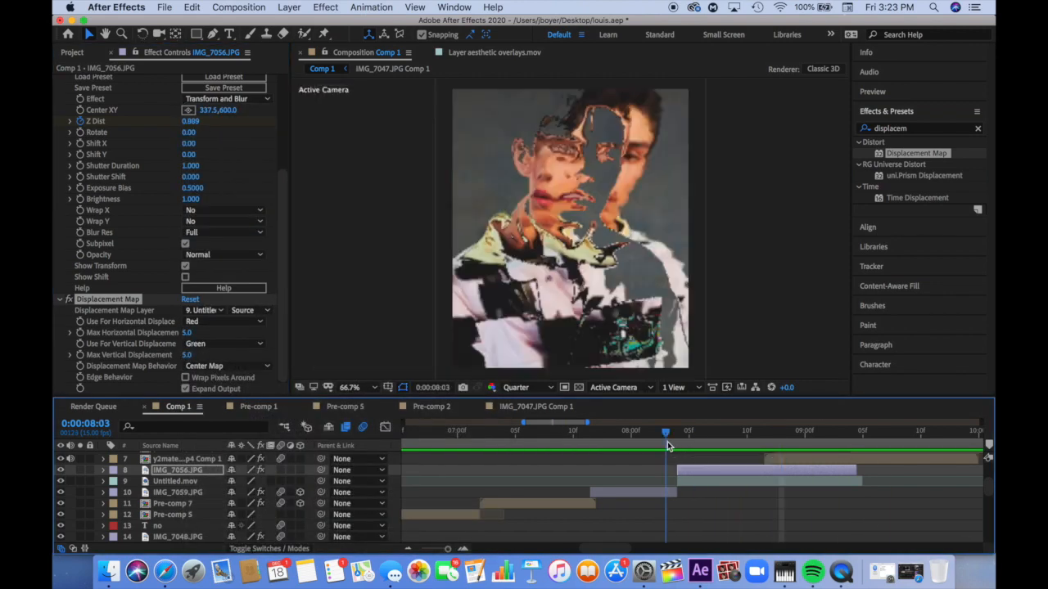
pyautogui.press('space')
pyautogui.click(569, 439)
pyautogui.press('space')
pyautogui.click(699, 439)
pyautogui.moveTo(191, 333); pyautogui.dragTo(188, 333)
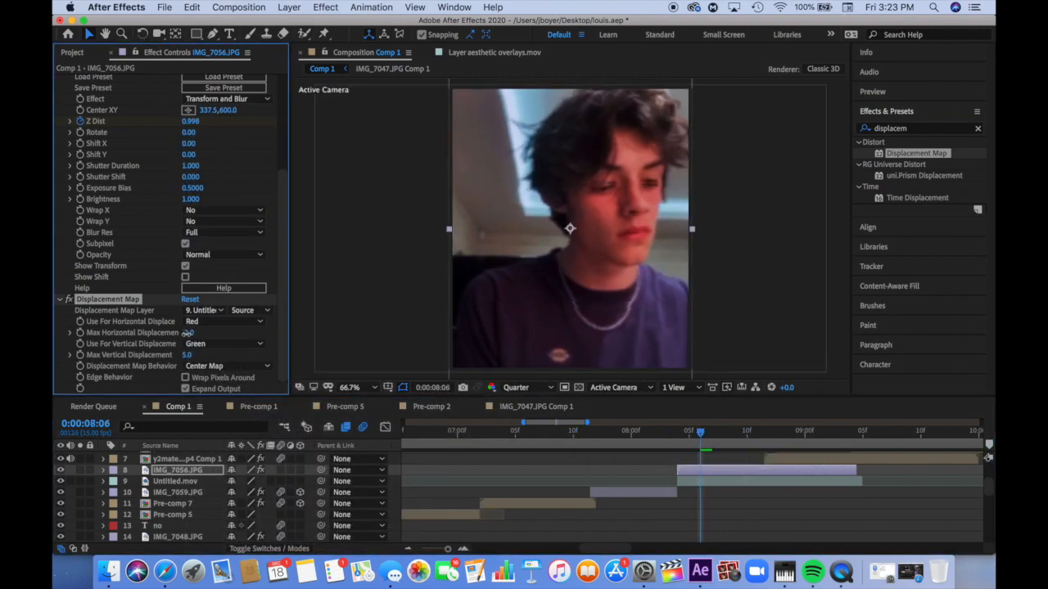
pyautogui.click(667, 434)
pyautogui.press('space')
pyautogui.press('space')
pyautogui.press('space')
pyautogui.click(518, 432)
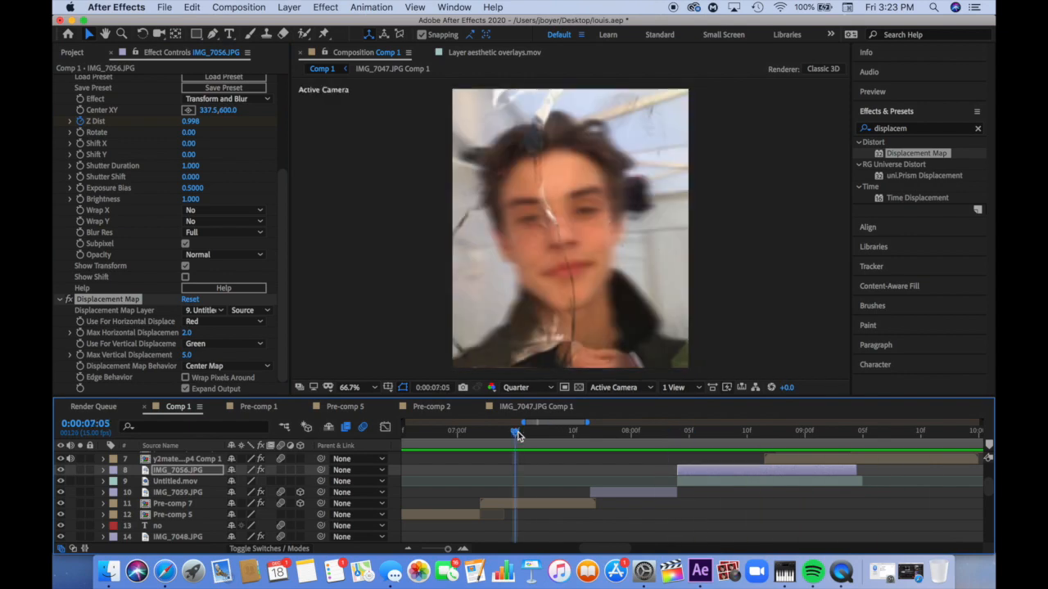
pyautogui.press('space')
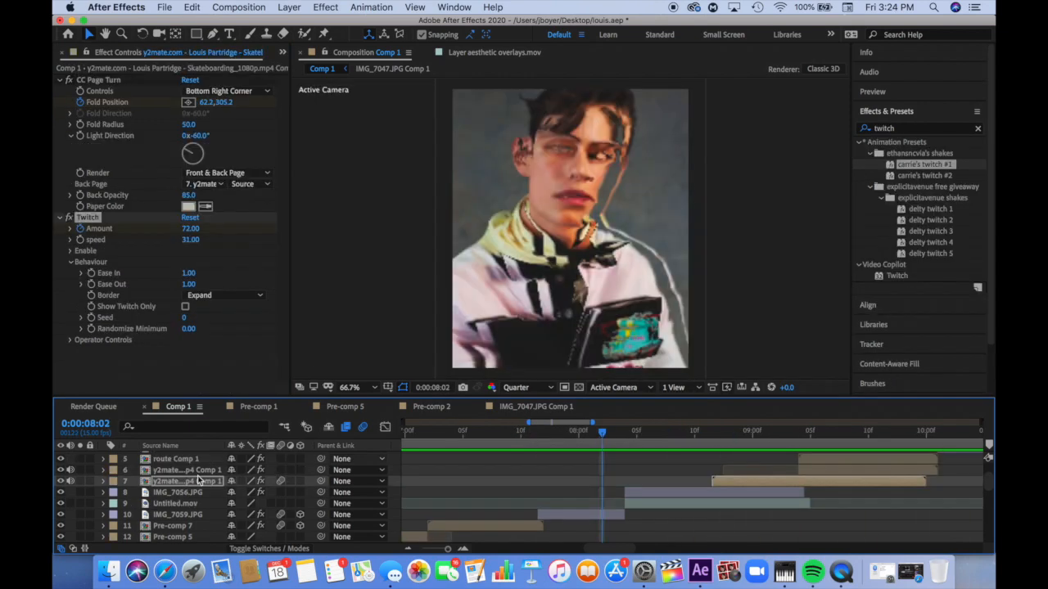
# - Pre-compose IMG_7056.JPG and Untitled.mov together with all attributes moved into the new composition, and save the project
pyautogui.click(176, 492)
pyautogui.press('super+shift+c')
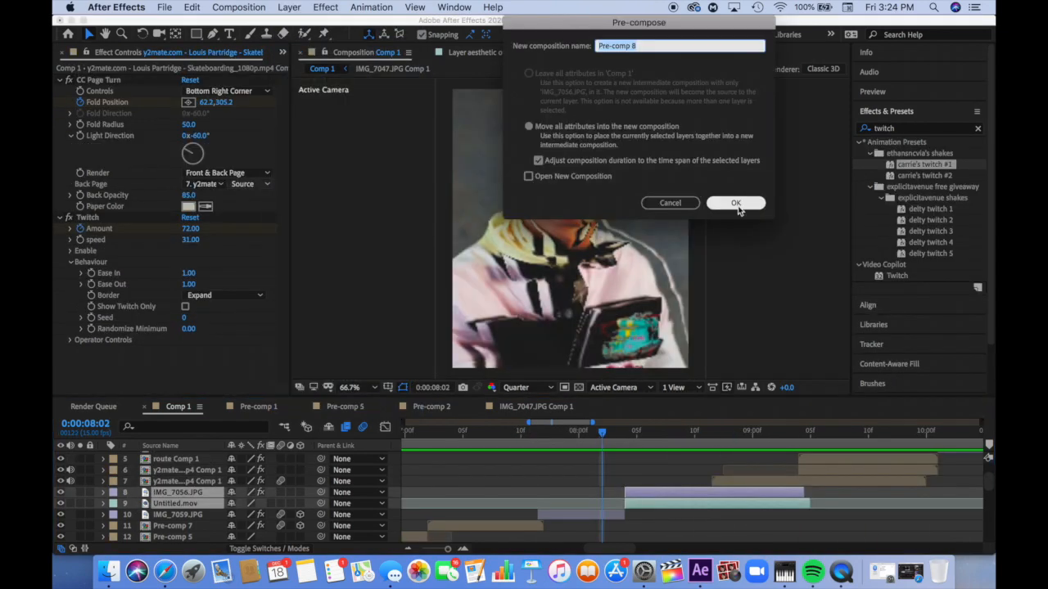
pyautogui.press('Return')
pyautogui.click(165, 6)
pyautogui.click(168, 118)
# - Apply Motion Tile with 500 output width and height and mirrored edges to Pre-comp 8, and add Displacement Map
pyautogui.click(917, 128)
pyautogui.write('motion til')
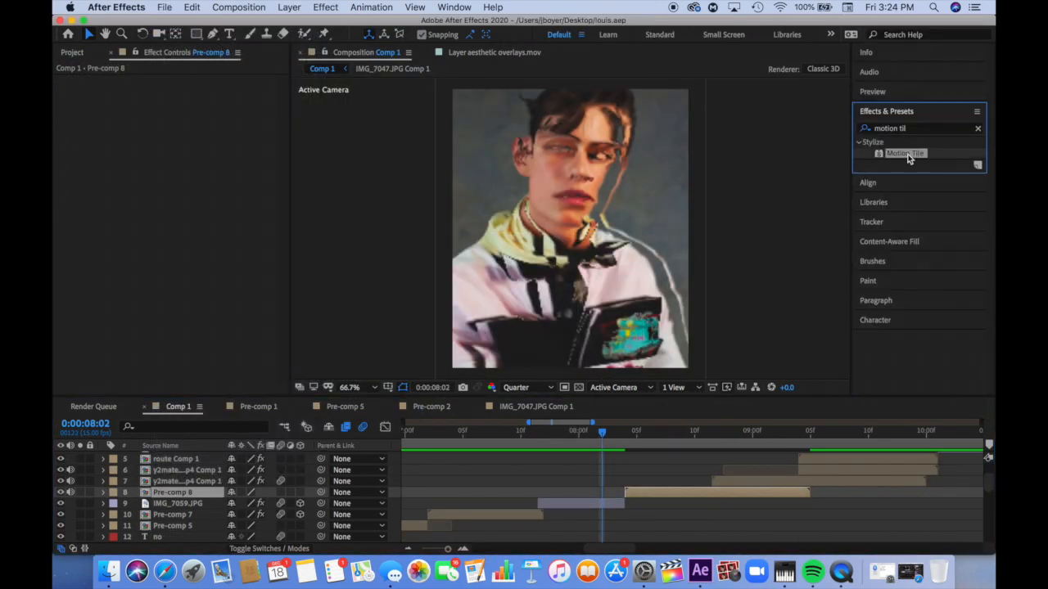
pyautogui.click(671, 432)
pyautogui.click(916, 128)
pyautogui.write('displa')
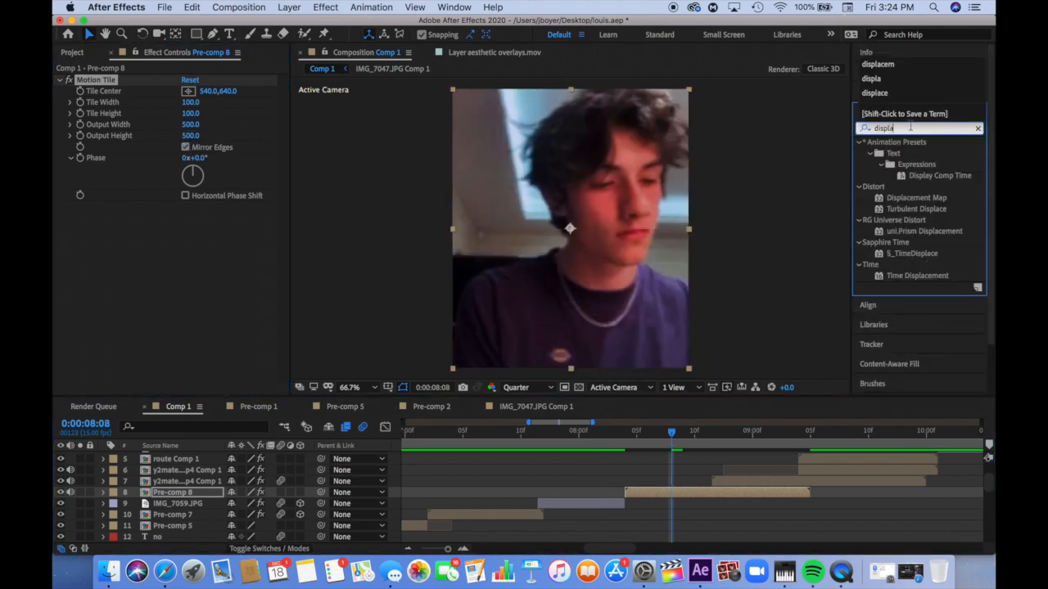
pyautogui.doubleClick(916, 197)
# - Set Max Vertical Displacement to 0, and keyframe Max Horizontal Displacement from -204 at 0:00:08:04 to 0 at 0:00:08:11 with a fast-start curve
pyautogui.moveTo(717, 433); pyautogui.dragTo(705, 432)
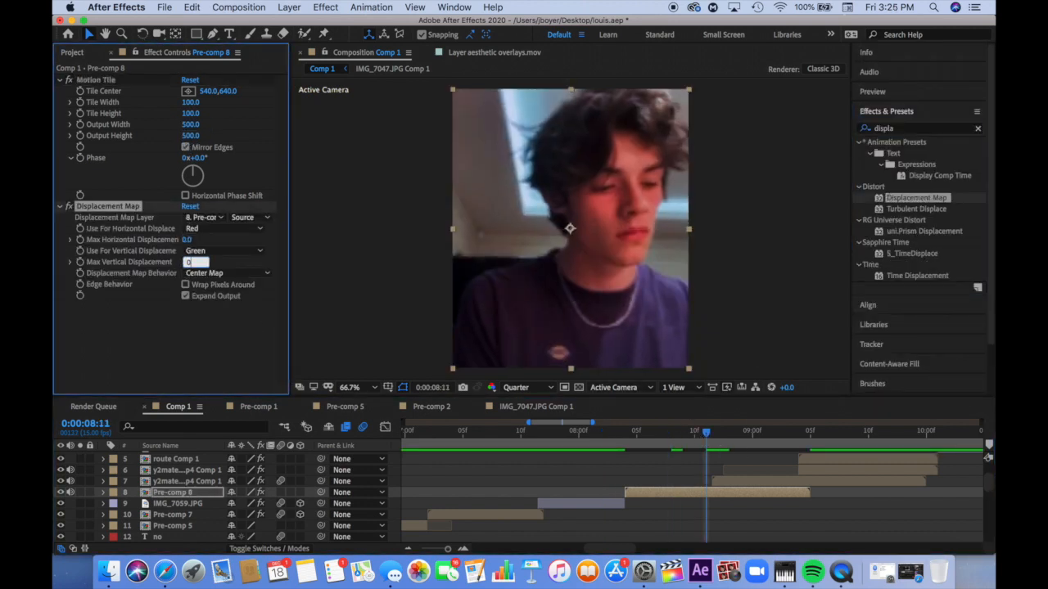
pyautogui.moveTo(186, 239); pyautogui.dragTo(156, 239)
pyautogui.click(385, 427)
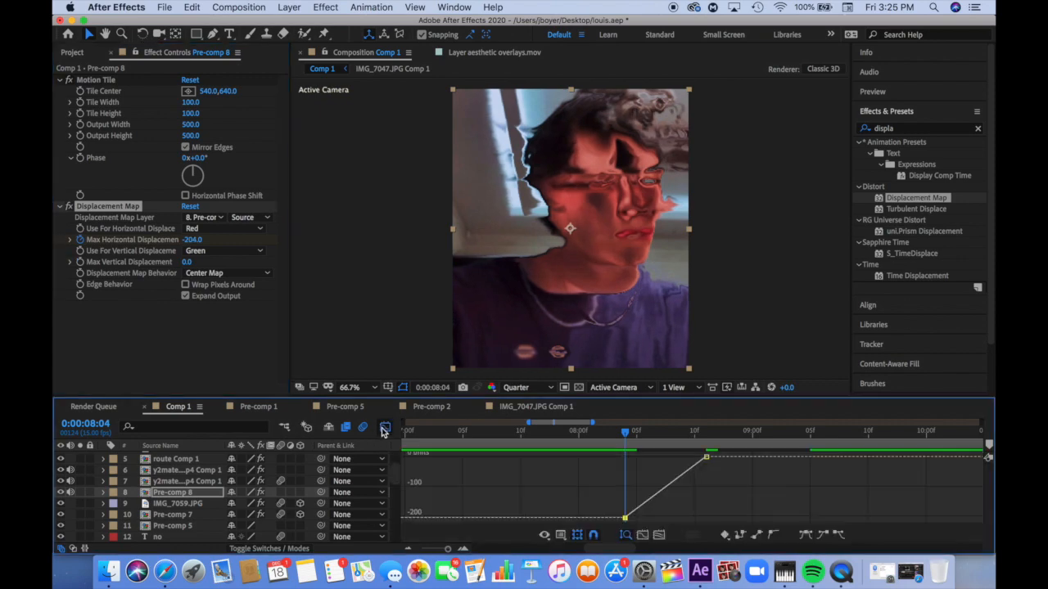
pyautogui.moveTo(652, 516); pyautogui.dragTo(626, 481)
pyautogui.press('space')
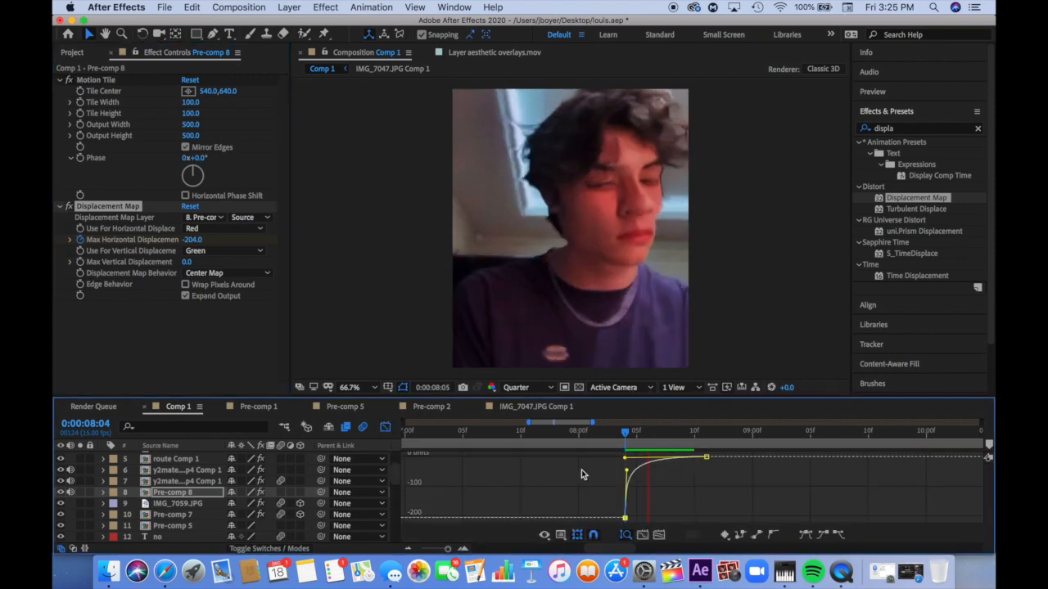
pyautogui.click(569, 432)
pyautogui.press('space')
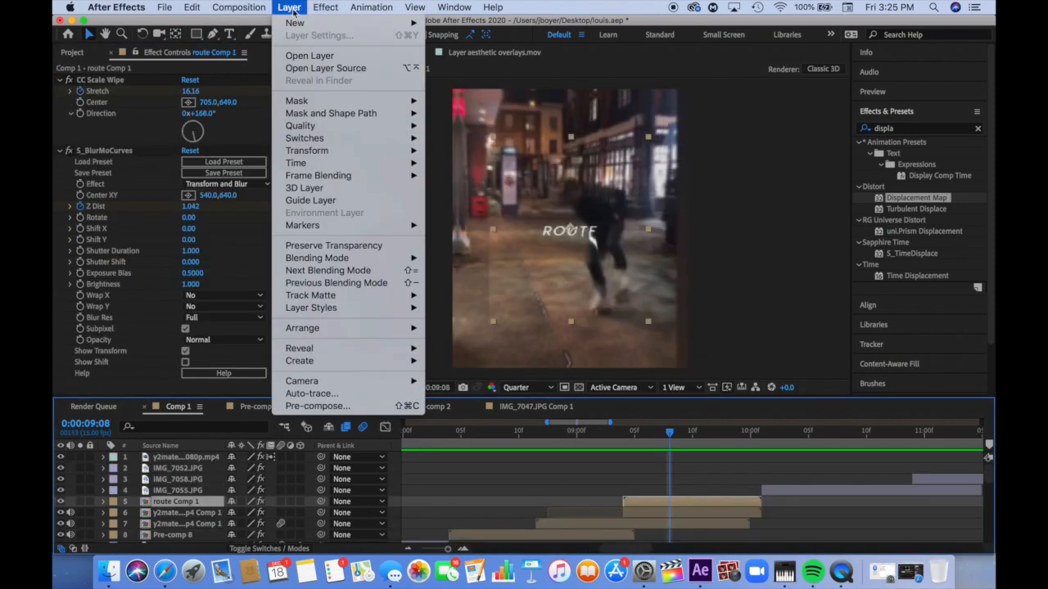
# - Add an adjustment layer above the ROUTE pre-comp from 0:00:09:08 and trim its end at 0:00:10:01
pyautogui.moveTo(328, 28)
pyautogui.click(471, 98)
pyautogui.press('space')
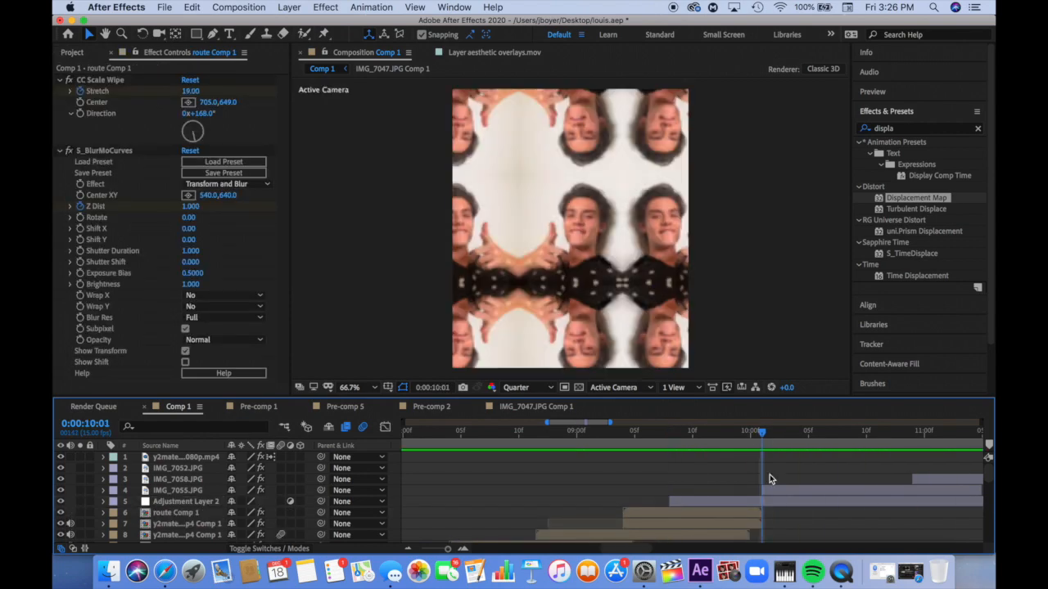
pyautogui.click(771, 500)
pyautogui.press('super+shift+d')
pyautogui.press('Delete')
# - Apply the Warp effect to the adjustment layer and set its Warp Style to FishEye
pyautogui.click(692, 434)
pyautogui.click(698, 501)
pyautogui.click(910, 129)
pyautogui.write('warp')
pyautogui.doubleClick(897, 242)
pyautogui.click(224, 91)
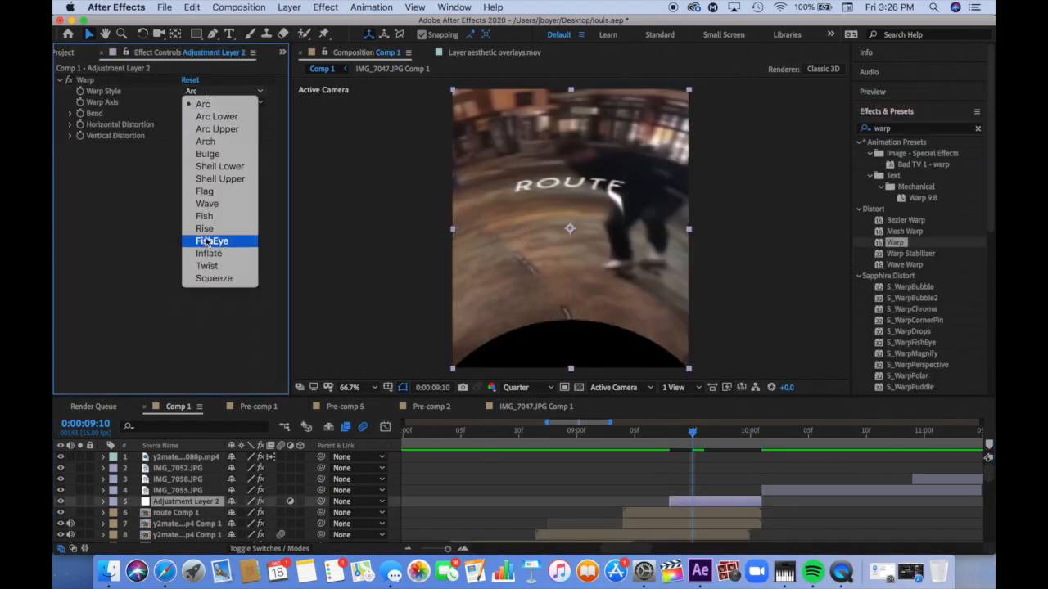
pyautogui.click(212, 239)
# - Keyframe Warp's Bend from 0 at 0:00:09:10 to -96 at 0:00:10:00, ease the curve with a slow start, and preview it
pyautogui.click(750, 434)
pyautogui.moveTo(184, 114); pyautogui.dragTo(122, 136)
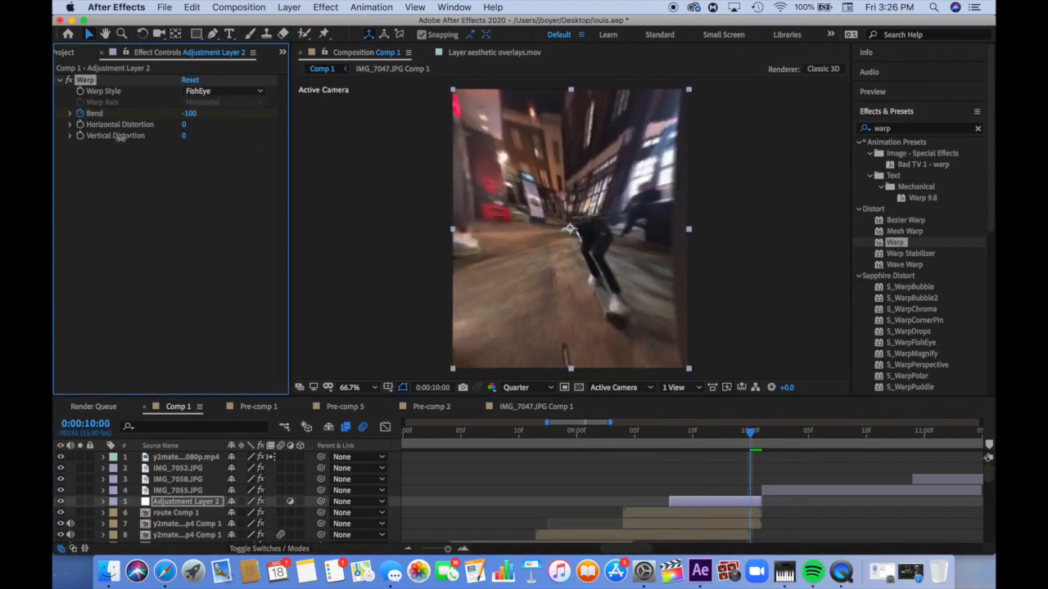
pyautogui.click(384, 426)
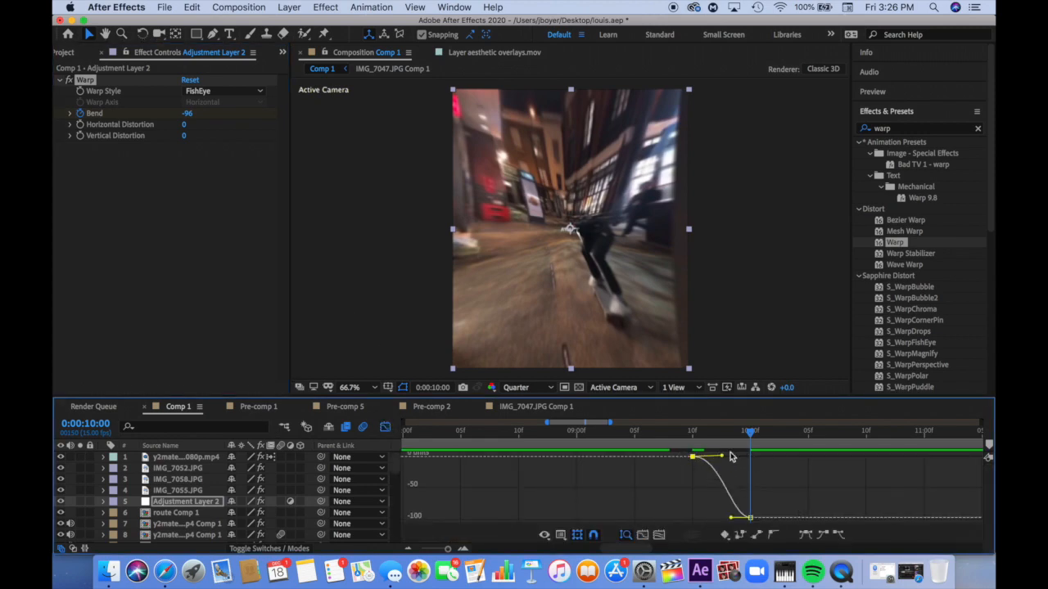
pyautogui.moveTo(731, 457); pyautogui.dragTo(749, 456)
pyautogui.click(669, 433)
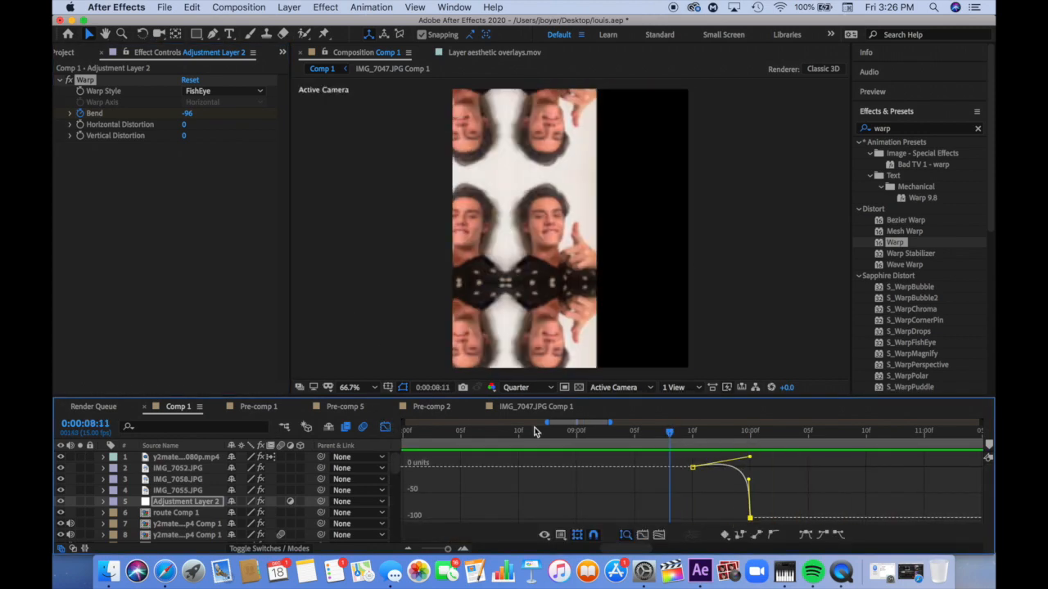
pyautogui.moveTo(534, 432); pyautogui.dragTo(434, 426)
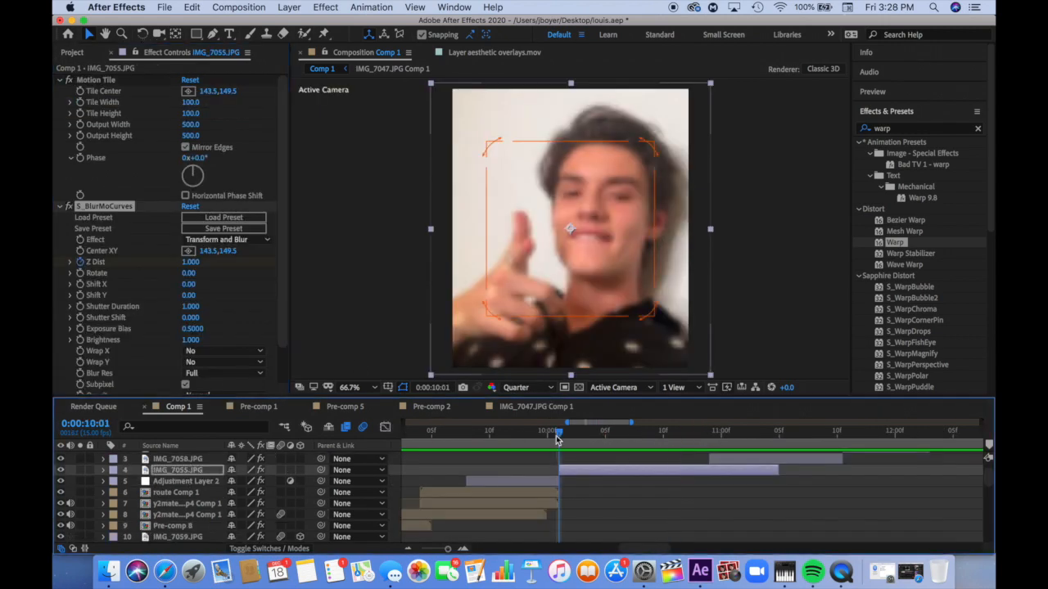
# - Lower S_BlurMoCurves' Z Dist on IMG_7055.JPG at 0:00:10:01 and ease its curve
pyautogui.moveTo(191, 262); pyautogui.dragTo(156, 262)
pyautogui.click(385, 428)
pyautogui.click(672, 464)
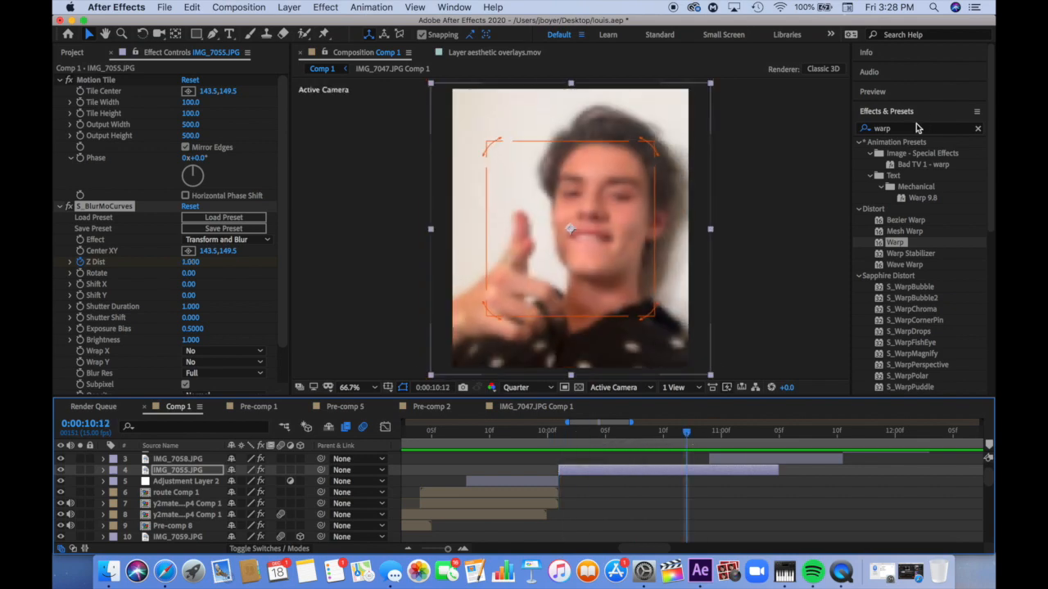
# - Apply the Optics Compensation effect to IMG_7055.JPG and preview the clip
pyautogui.click(917, 129)
pyautogui.write('opticw')
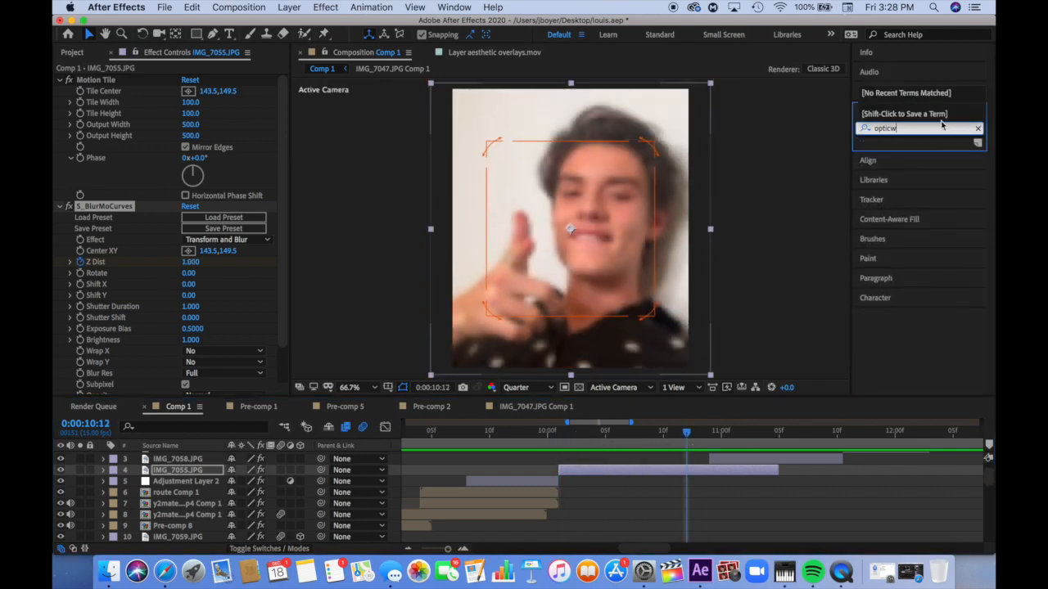
pyautogui.press('BackSpace')
pyautogui.press('BackSpace')
pyautogui.moveTo(920, 153); pyautogui.dragTo(128, 339)
pyautogui.moveTo(587, 449); pyautogui.dragTo(650, 437)
pyautogui.press('space')
# - Duplicate IMG_7055.JPG, split the copy at 0:00:10:09 and delete its earlier part
pyautogui.press('super+d')
pyautogui.press('super+z')
pyautogui.click(659, 470)
pyautogui.press('super+d')
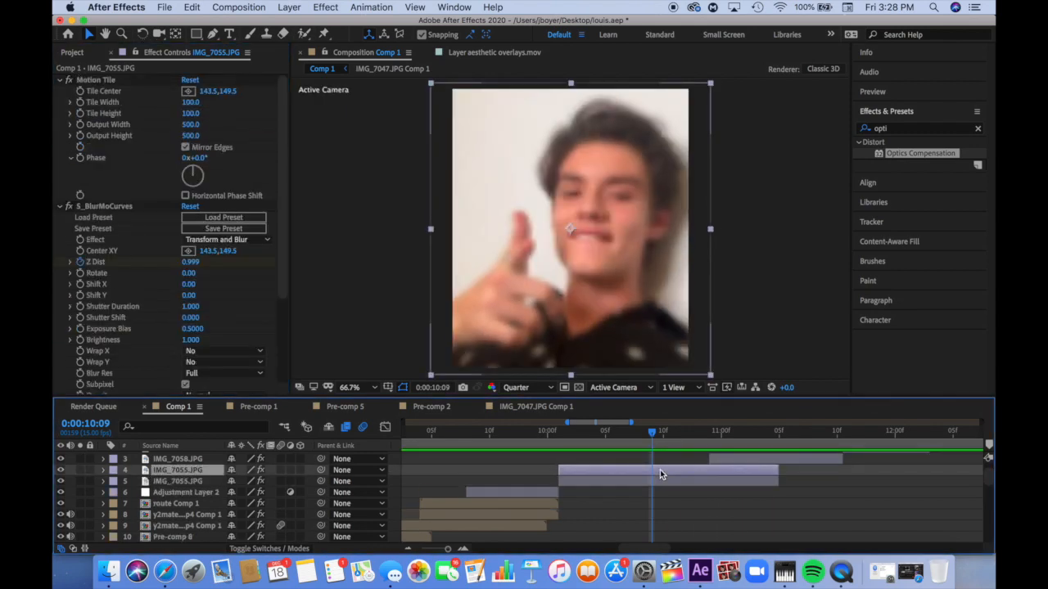
pyautogui.press('super+shift+d')
pyautogui.click(628, 480)
pyautogui.press('Delete')
# - Scale the trimmed IMG_7055.JPG copy to 776% and reposition it to 584.7, 137.9 to frame the hand and lower face
pyautogui.click(662, 468)
pyautogui.click(103, 471)
pyautogui.click(115, 492)
pyautogui.moveTo(258, 515); pyautogui.dragTo(548, 478)
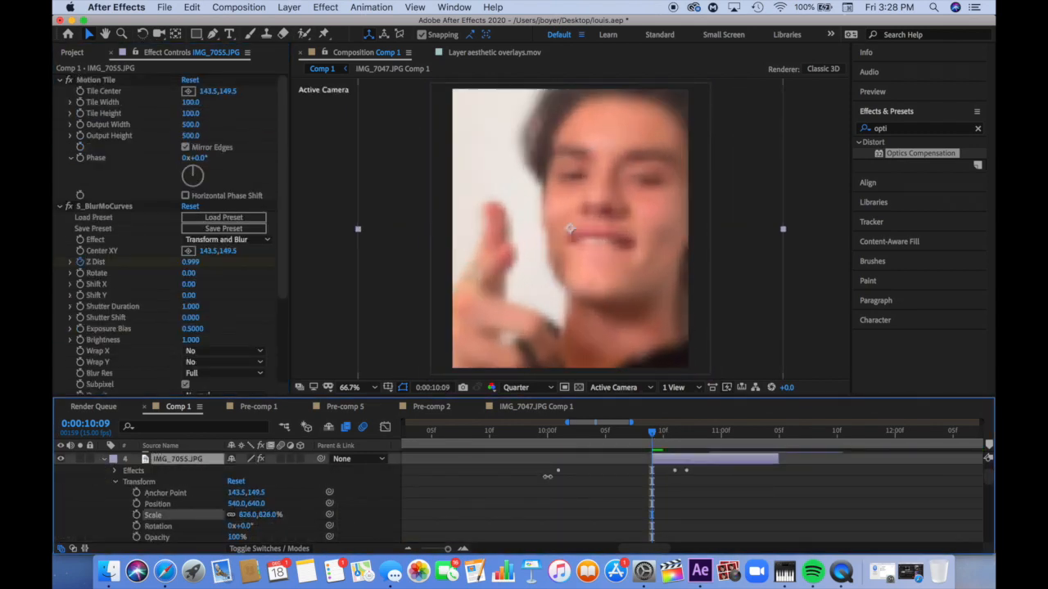
pyautogui.moveTo(593, 269); pyautogui.dragTo(612, 122)
pyautogui.moveTo(231, 517); pyautogui.dragTo(173, 517)
pyautogui.moveTo(538, 293); pyautogui.dragTo(528, 332)
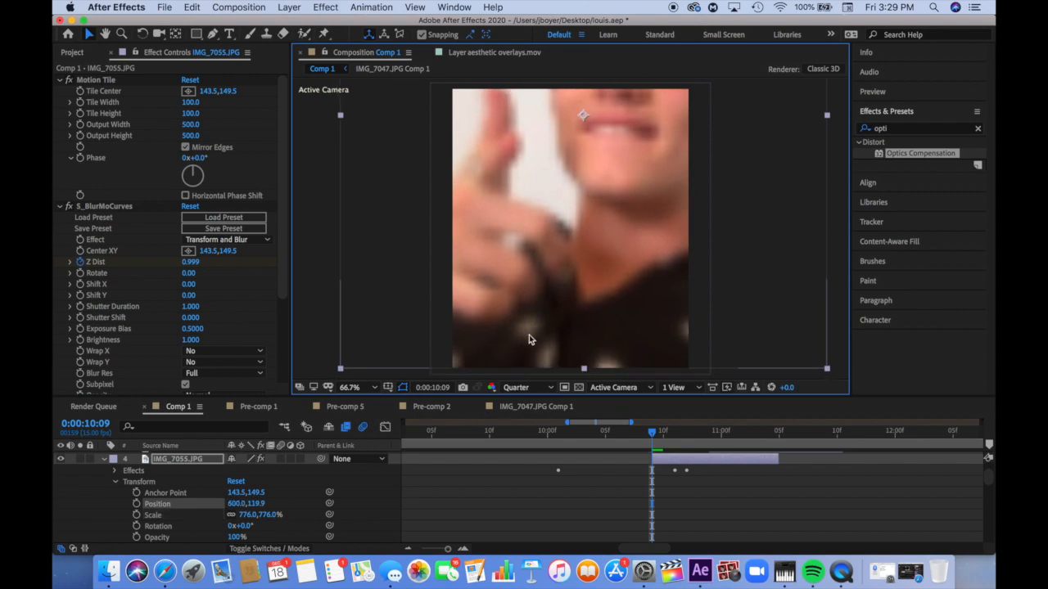
pyautogui.hscroll(1, 458, 442)
pyautogui.scroll(1, 458, 442)
# - Keyframe the copy's S_BlurMoCurves Shift X from -640 at 0:00:10:09 to 0 at 0:00:10:13, ease it with a fast start, and preview
pyautogui.click(671, 442)
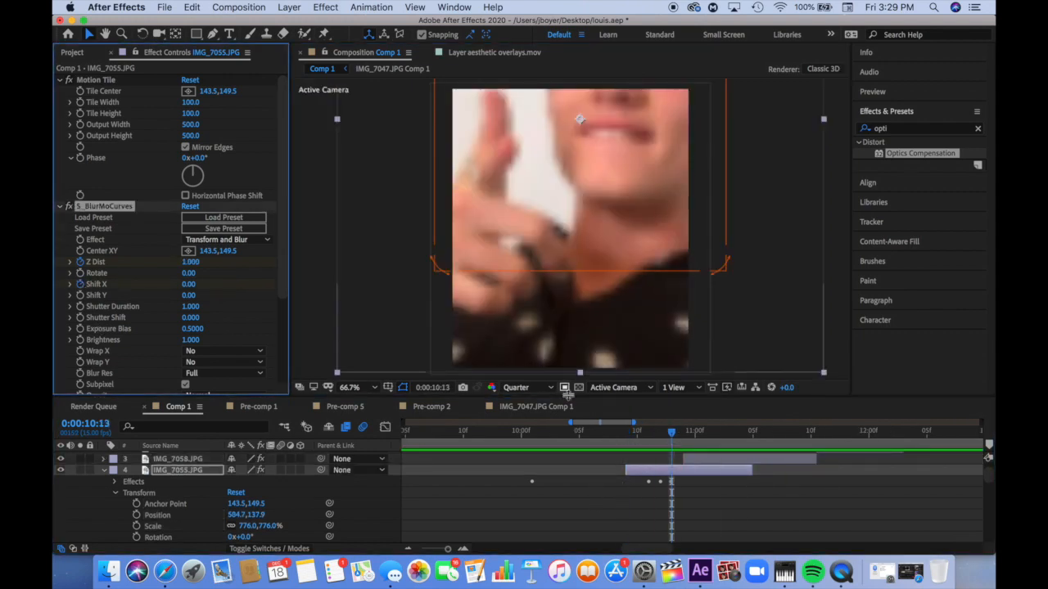
pyautogui.click(626, 432)
pyautogui.moveTo(189, 284); pyautogui.dragTo(150, 284)
pyautogui.click(384, 427)
pyautogui.press('F9')
pyautogui.click(597, 463)
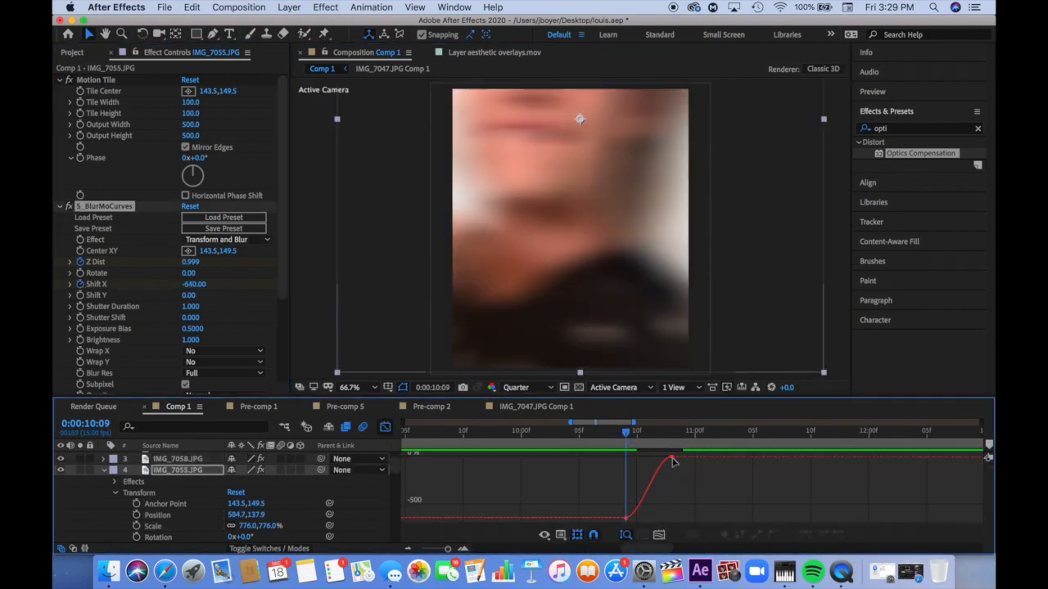
pyautogui.moveTo(657, 458); pyautogui.dragTo(625, 459)
pyautogui.moveTo(640, 518); pyautogui.dragTo(629, 495)
pyautogui.press('space')
pyautogui.press('space')
# - Change the Shift X keyframe at 0:00:10:09 to -130, readjust the curve's fast start, and preview the transition
pyautogui.moveTo(191, 284); pyautogui.dragTo(235, 288)
pyautogui.moveTo(629, 457)
pyautogui.mouseDown()
pyautogui.moveTo(627, 501)
pyautogui.moveTo(625, 458)
pyautogui.moveTo(627, 469)
pyautogui.mouseUp()
pyautogui.press('space')
pyautogui.click(592, 436)
pyautogui.click(544, 435)
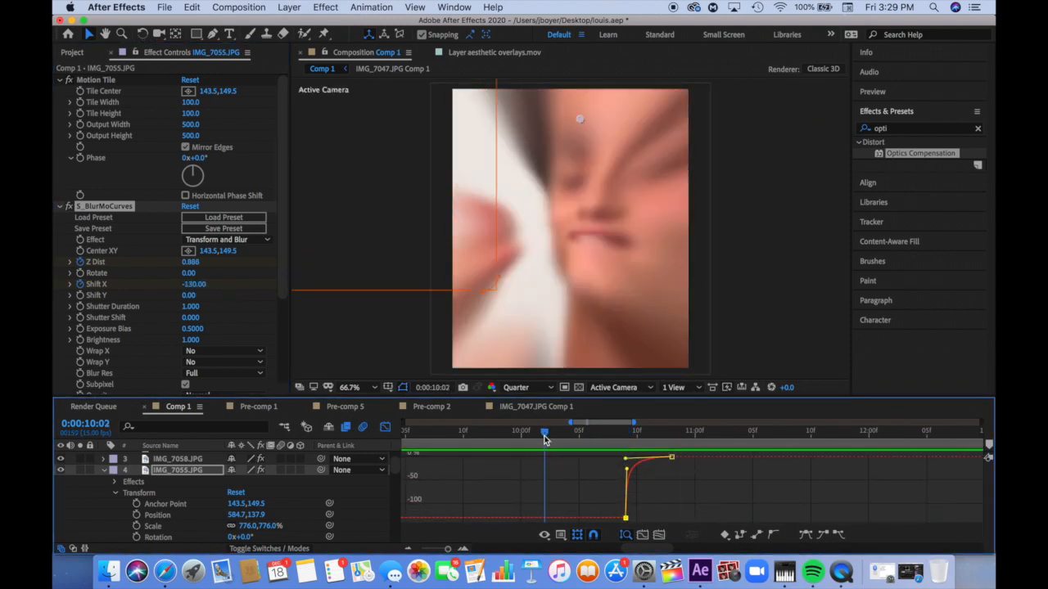
# - Shift the trimmed IMG_7055.JPG copy one frame earlier to start at 0:00:10:08, and make another copy of it starting at 0:00:10:10
pyautogui.click(530, 438)
pyautogui.press('space')
pyautogui.press('space')
pyautogui.hotkey('shift', 'F3')
pyautogui.moveTo(636, 470); pyautogui.dragTo(624, 471)
pyautogui.moveTo(647, 438); pyautogui.dragTo(643, 440)
pyautogui.press('super+shift+d')
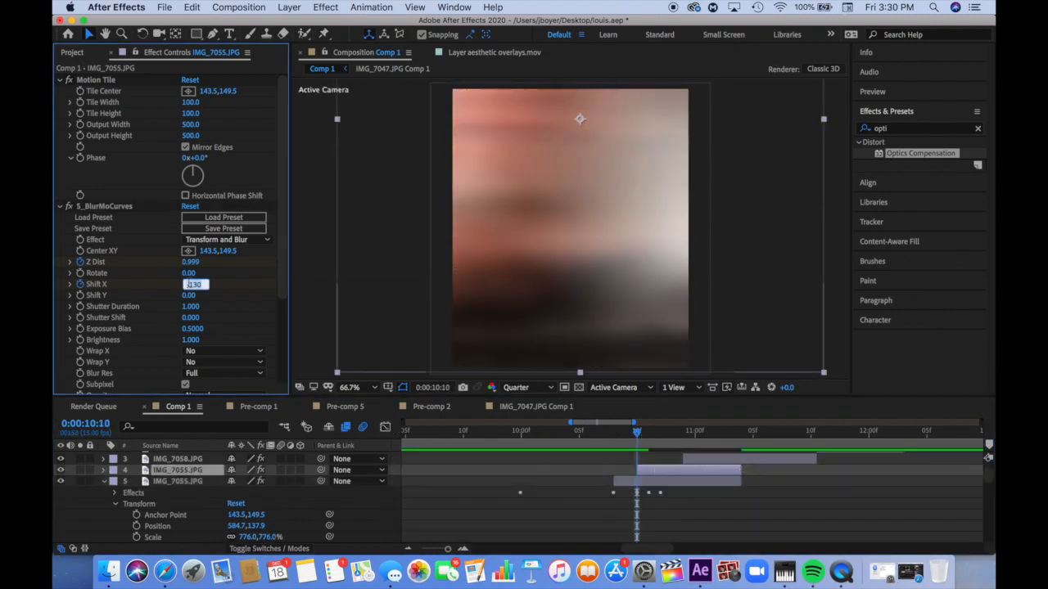
# - Set the newest IMG_7055.JPG copy's S_BlurMoCurves Shift X to 130 at 0:00:10:10 and preview the transition
pyautogui.write('130')
pyautogui.press('Return')
pyautogui.click(664, 433)
pyautogui.press('space')
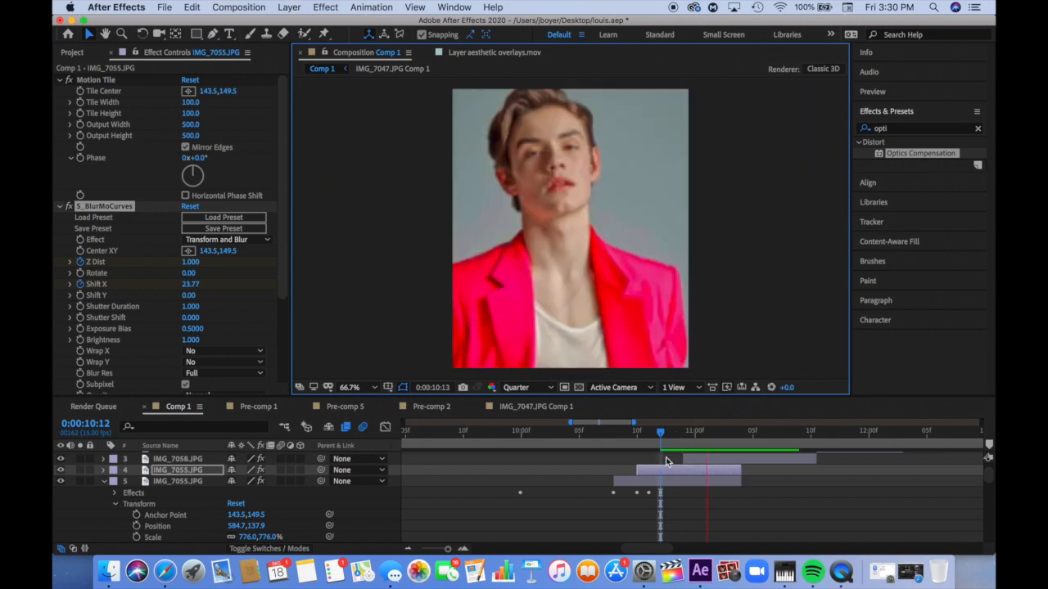
pyautogui.click(542, 436)
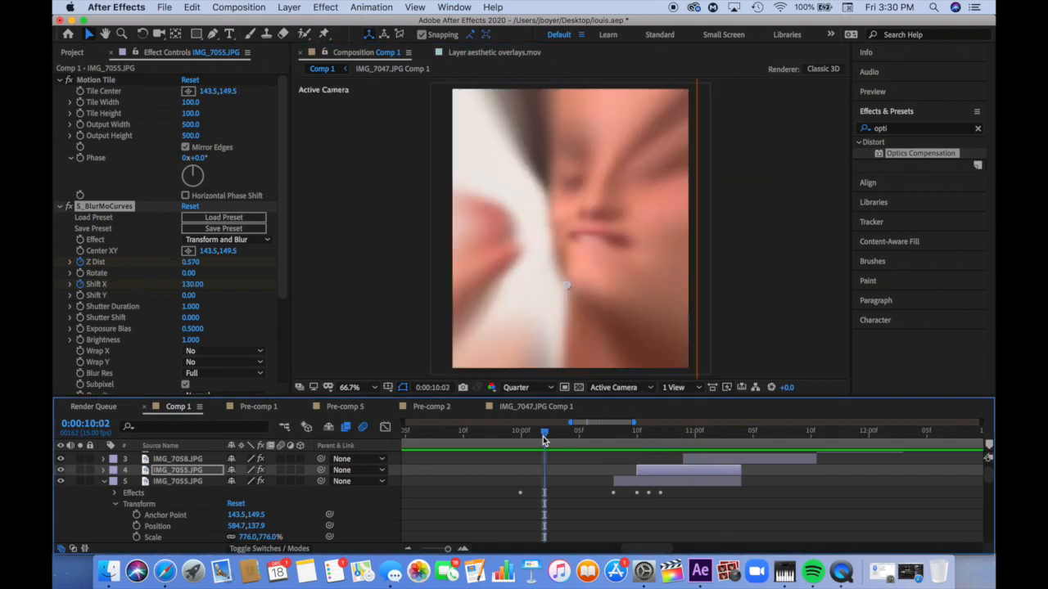
# - Change the newest copy's Shift X at 0:00:10:10 to 40, check its curve, and preview the transition
pyautogui.click(637, 434)
pyautogui.moveTo(198, 283); pyautogui.dragTo(190, 281)
pyautogui.click(386, 427)
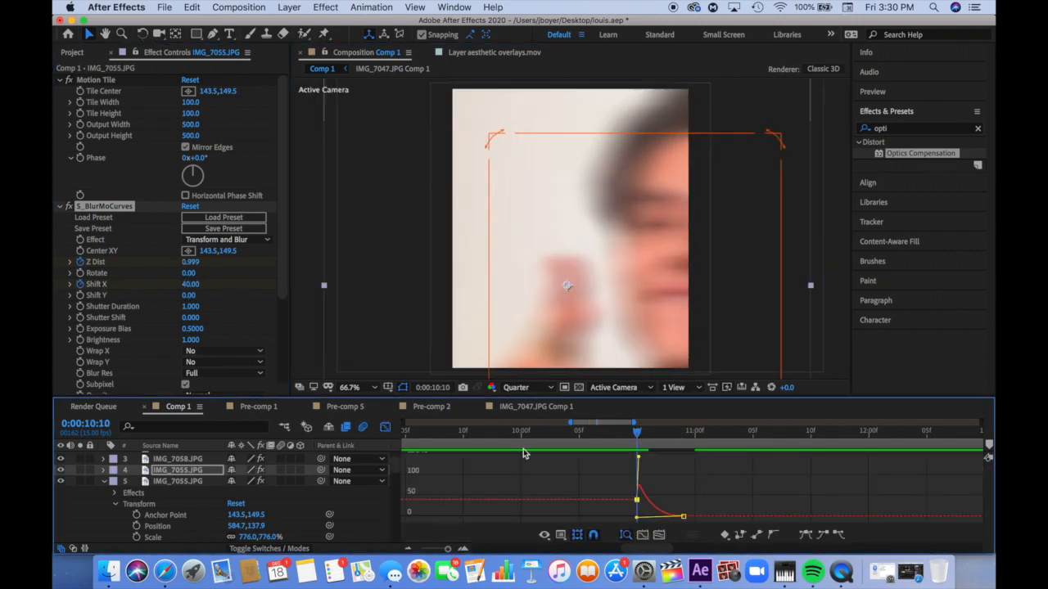
pyautogui.click(600, 434)
pyautogui.click(386, 427)
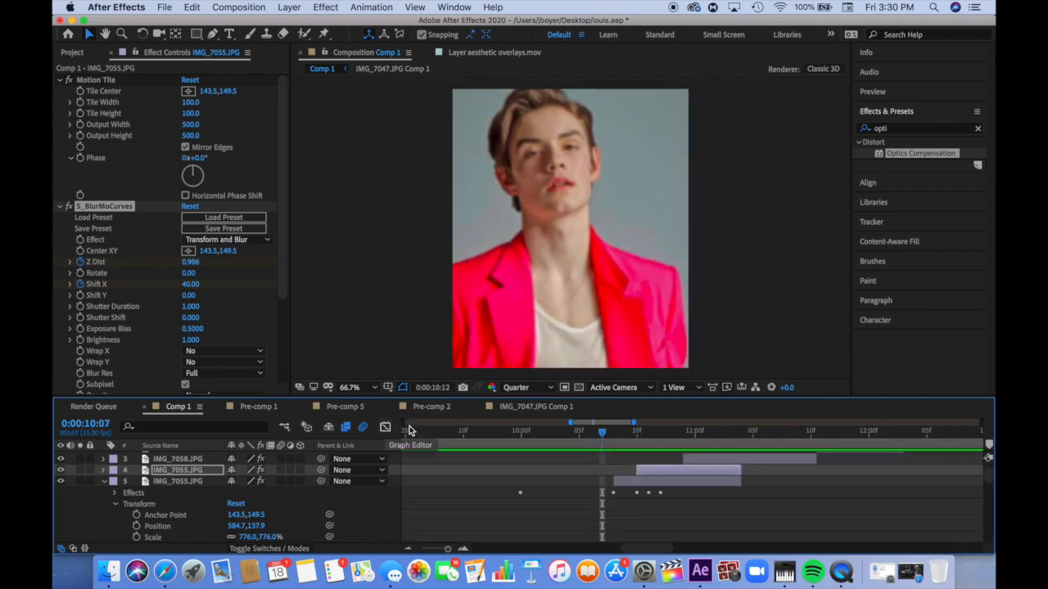
pyautogui.press('space')
# - Keyframe the newest IMG_7055.JPG copy's Opacity from 0% at 0:00:10:10 to 100% at 0:00:10:13, ease it with a fast start, and preview
pyautogui.click(104, 481)
pyautogui.click(104, 470)
pyautogui.click(116, 492)
pyautogui.click(136, 537)
pyautogui.click(671, 433)
pyautogui.click(70, 537)
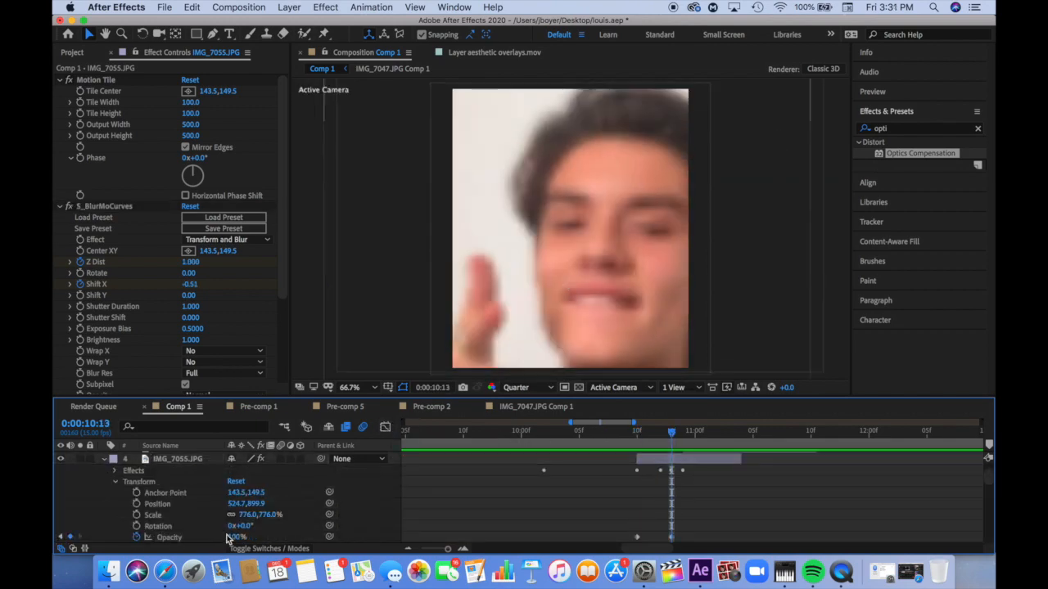
pyautogui.click(61, 537)
pyautogui.write('0')
pyautogui.press('Return')
pyautogui.hotkey('shift', 'F3')
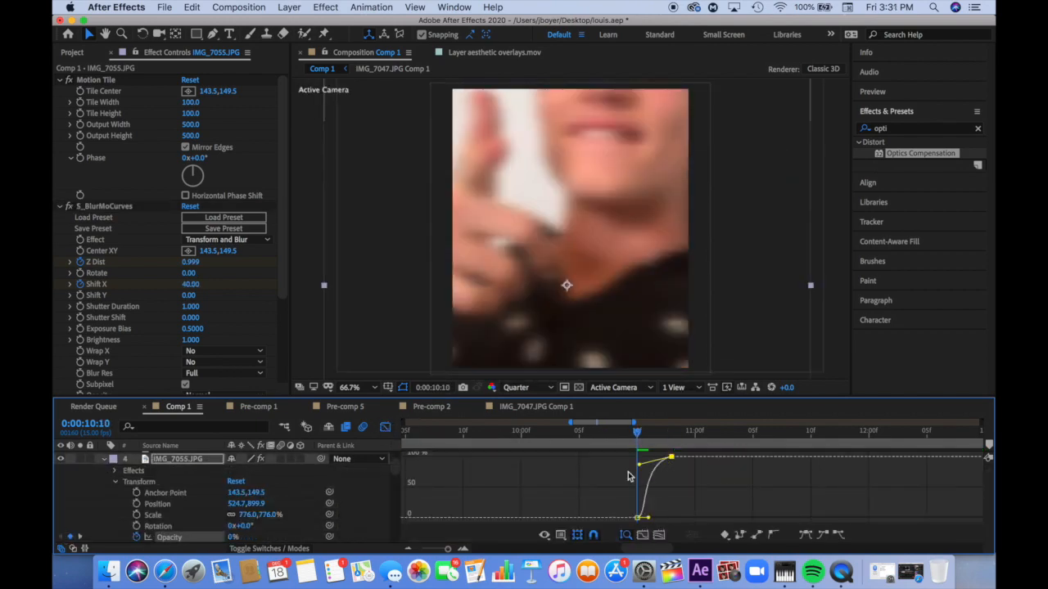
pyautogui.moveTo(635, 434); pyautogui.dragTo(533, 434)
pyautogui.press('space')
pyautogui.press('space')
# - Set the newest IMG_7055.JPG copy's Shift X at 0:00:10:10 to 110 and preview the sequence of photo shifts
pyautogui.click(638, 434)
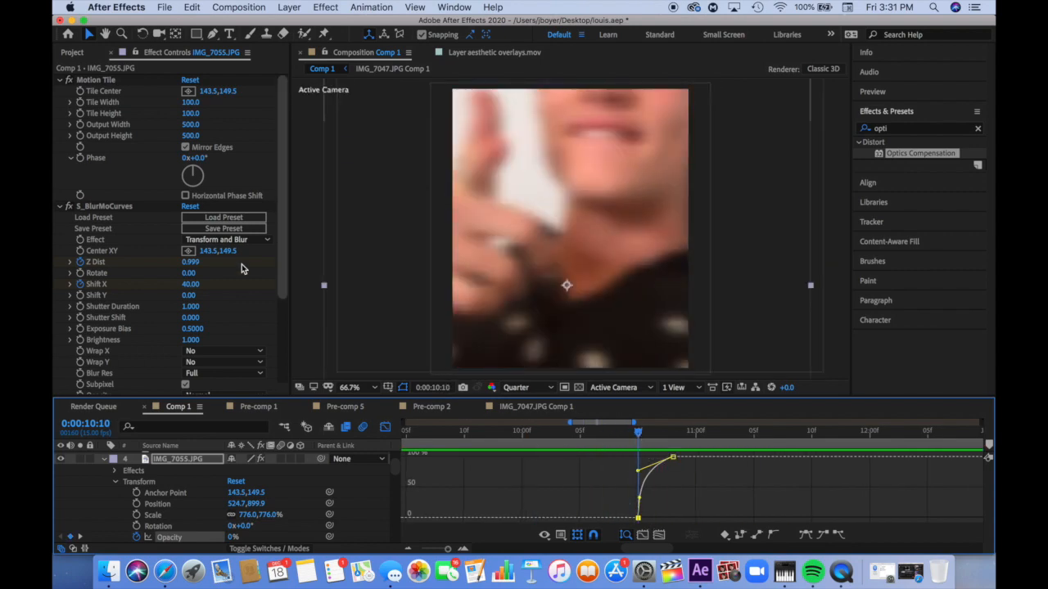
pyautogui.click(192, 284)
pyautogui.write('10')
pyautogui.press('Return')
pyautogui.press('space')
pyautogui.click(385, 428)
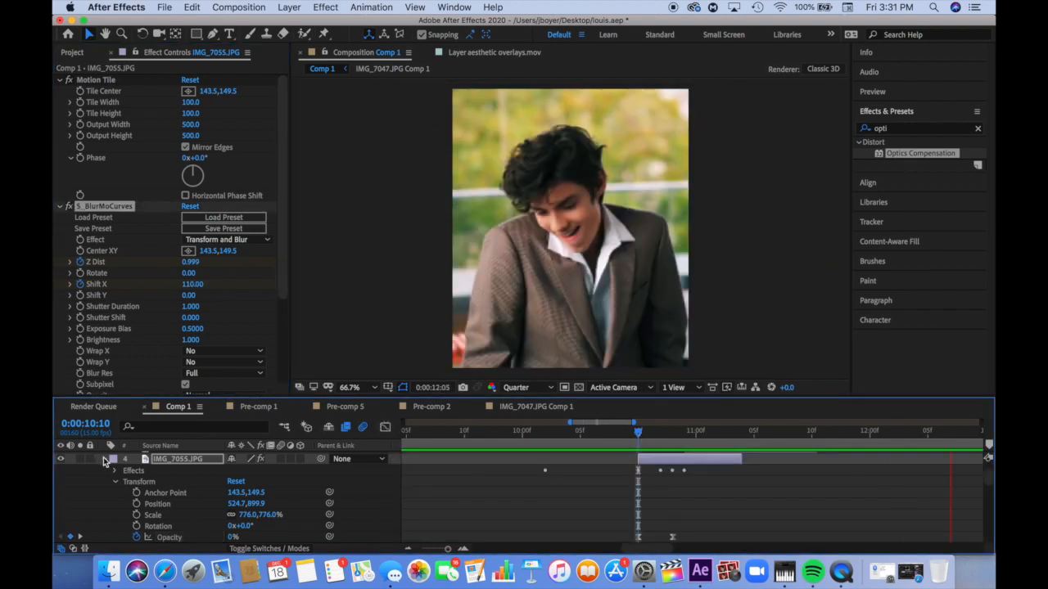
pyautogui.click(104, 459)
pyautogui.click(464, 434)
pyautogui.press('space')
pyautogui.press('space')
pyautogui.press('space')
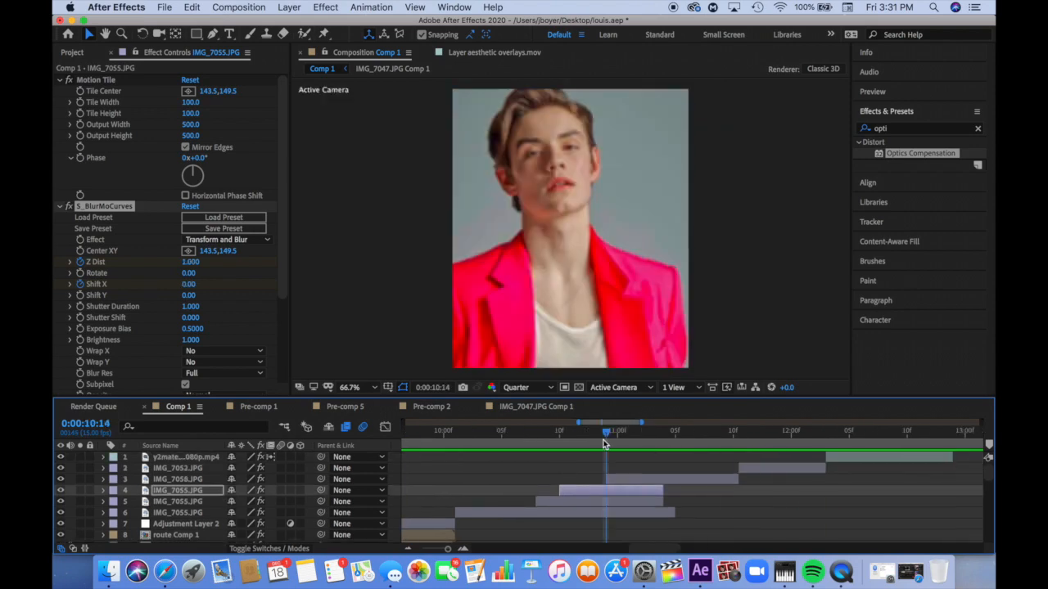
# - Save the project and duplicate IMG_7058.JPG, which starts at 0:00:10:14
pyautogui.click(631, 480)
pyautogui.click(606, 436)
pyautogui.click(170, 6)
pyautogui.click(177, 120)
# - Mask the lower-stacked IMG_7058.JPG layer with a rectangle around the upper half of the photo, from above the hair to the neck
pyautogui.click(196, 34)
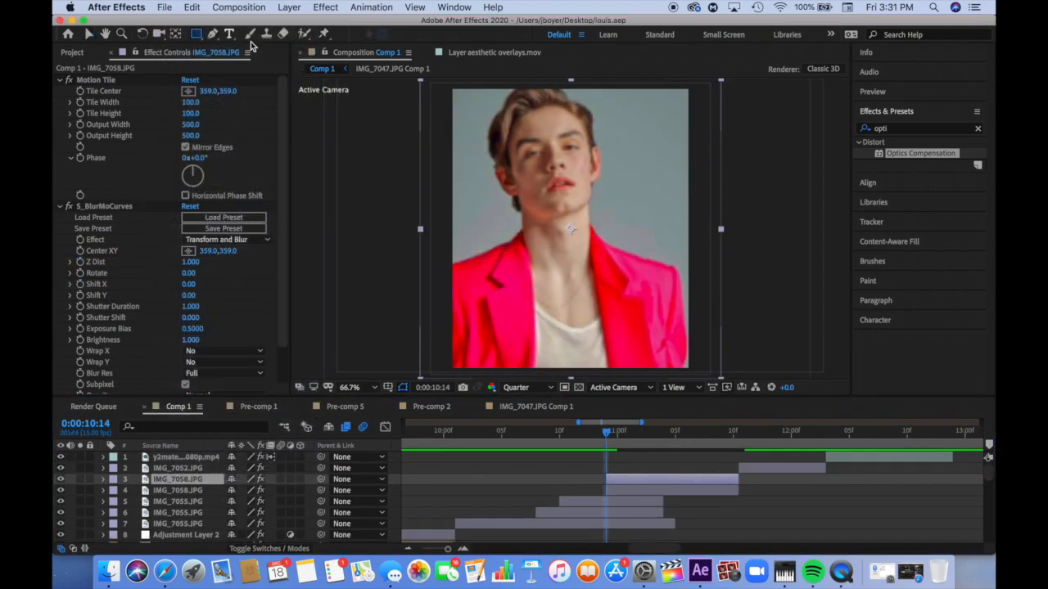
pyautogui.click(613, 492)
pyautogui.moveTo(447, 89); pyautogui.dragTo(533, 214)
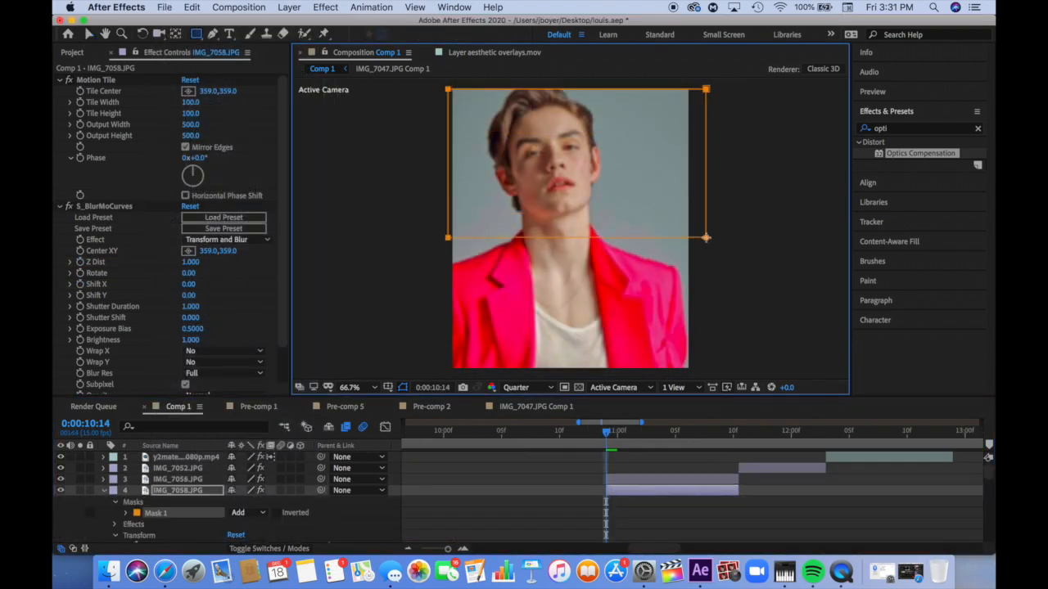
pyautogui.click(103, 492)
# - Animate the upper-half layer's Scale from 0:00:10:14 up to 192% at 0:00:11:07 and ease its keyframes
pyautogui.click(610, 434)
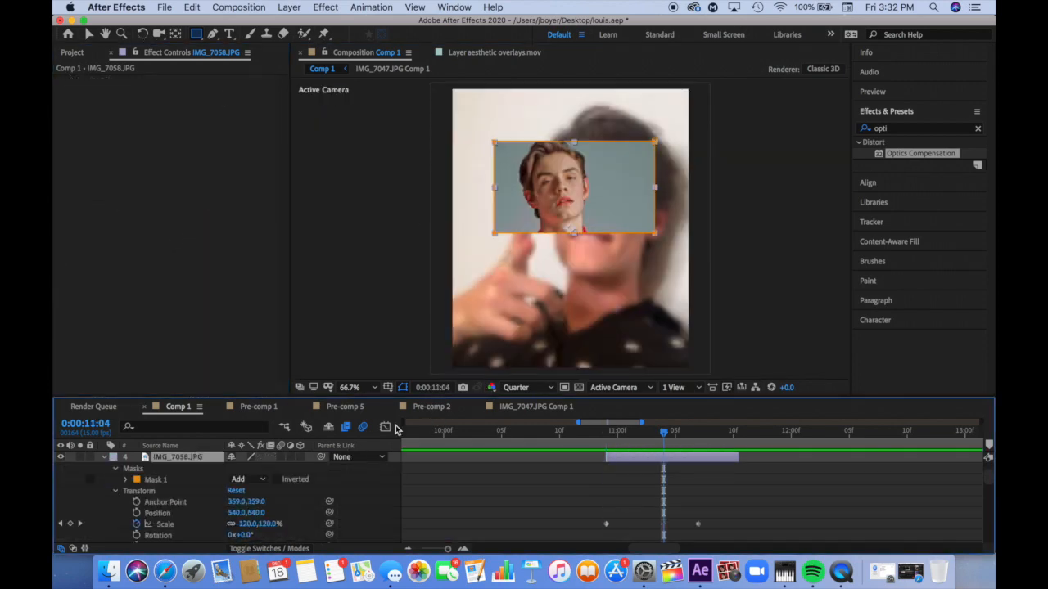
pyautogui.click(385, 426)
pyautogui.click(807, 536)
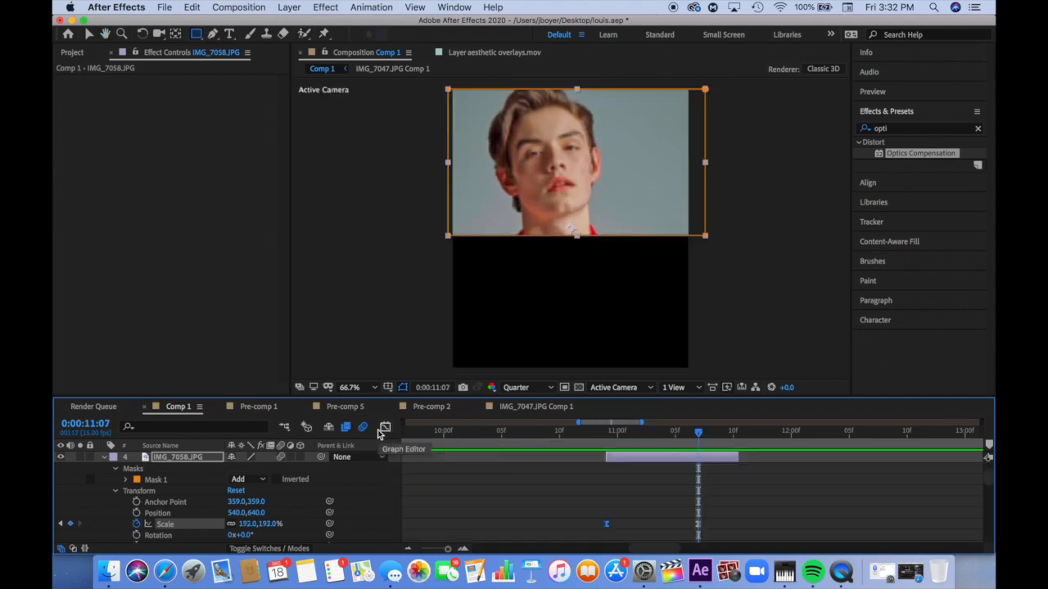
# - Extend the IMG_7055.JPG layers so they end at 0:00:11:06
pyautogui.scroll(-2, 488, 491)
pyautogui.moveTo(611, 513); pyautogui.dragTo(633, 513)
pyautogui.moveTo(622, 524); pyautogui.dragTo(634, 524)
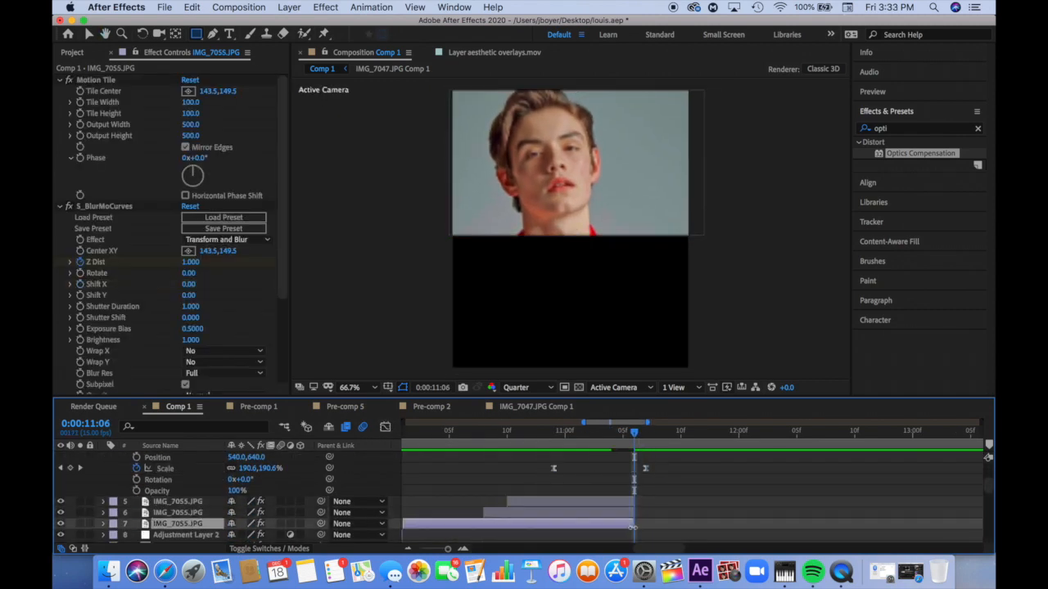
pyautogui.scroll(3, 626, 443)
# - Mask the other IMG_7058.JPG layer with a rectangle around the lower half of the photo, from the neck down
pyautogui.moveTo(634, 434); pyautogui.dragTo(662, 435)
pyautogui.scroll(-5, 624, 443)
pyautogui.scroll(5, 624, 443)
pyautogui.scroll(3, 661, 442)
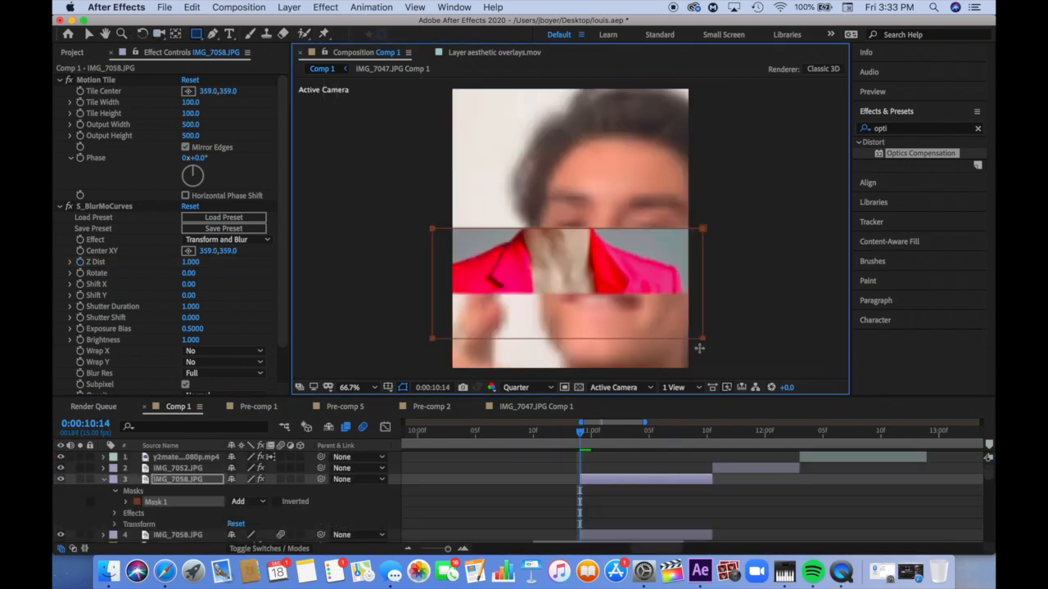
pyautogui.click(604, 435)
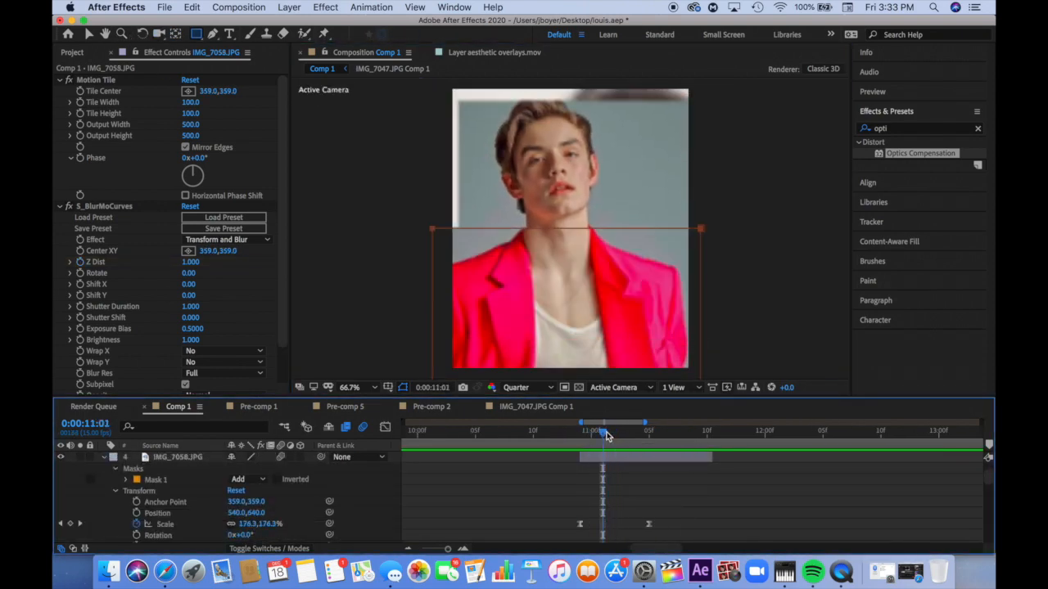
# - Centre the lower-half layer's anchor point at 351.0, 538.2 and keyframe its Scale at 192% at 0:00:11:01 and 0:00:11:08
pyautogui.click(104, 458)
pyautogui.click(104, 478)
pyautogui.scroll(-3, 115, 491)
pyautogui.click(136, 515)
pyautogui.press('space')
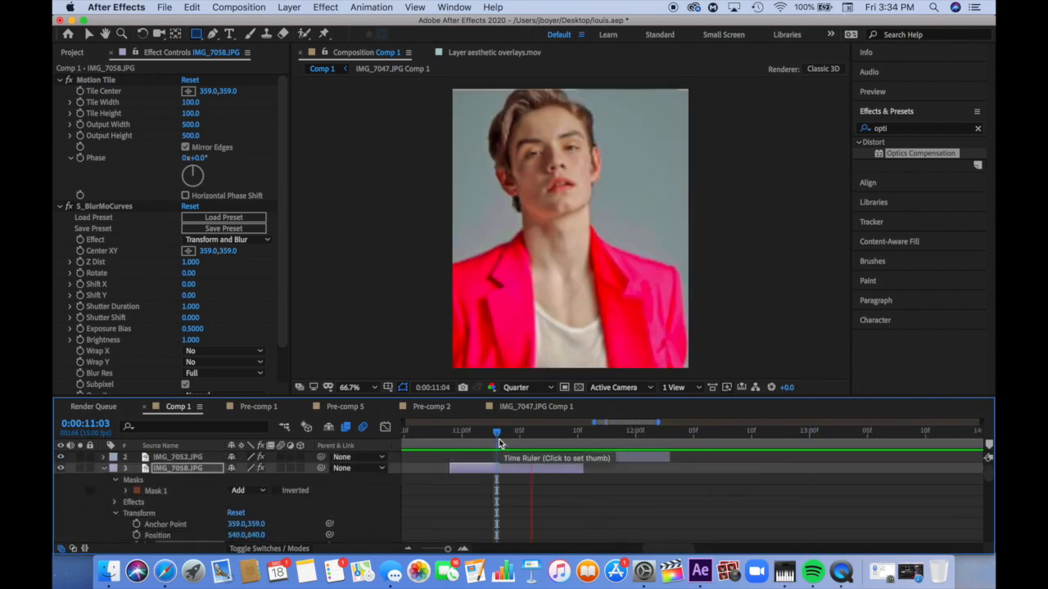
pyautogui.moveTo(499, 439); pyautogui.dragTo(559, 438)
pyautogui.click(71, 491)
pyautogui.click(60, 491)
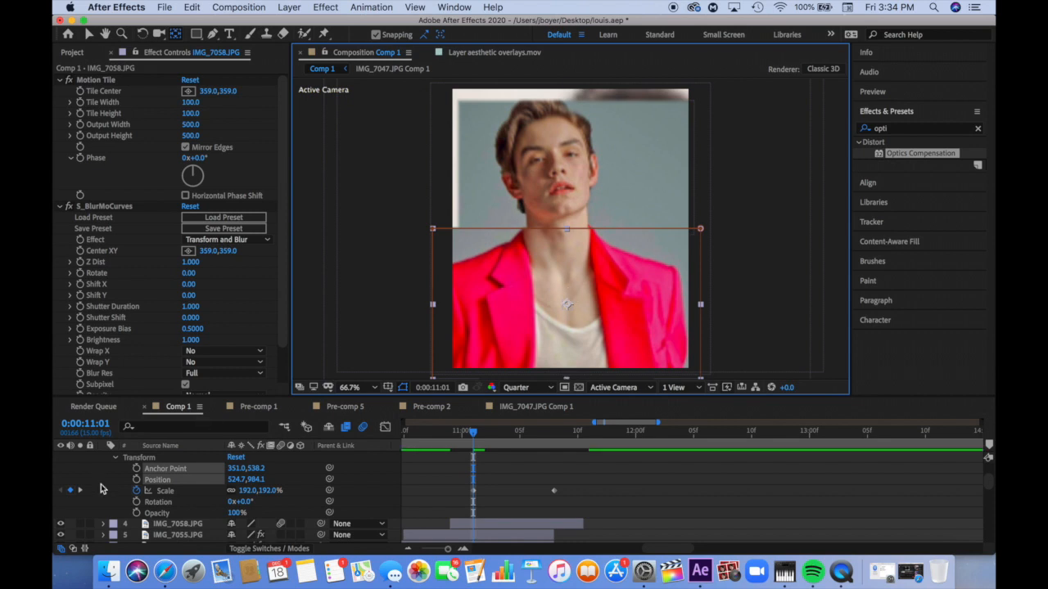
# - Set the lower-half layer's Scale at 0:00:11:01 to 0%, ease the curve with a fast start, and preview the split reveal
pyautogui.click(166, 491)
pyautogui.click(385, 427)
pyautogui.click(271, 491)
pyautogui.write('0')
pyautogui.press('Return')
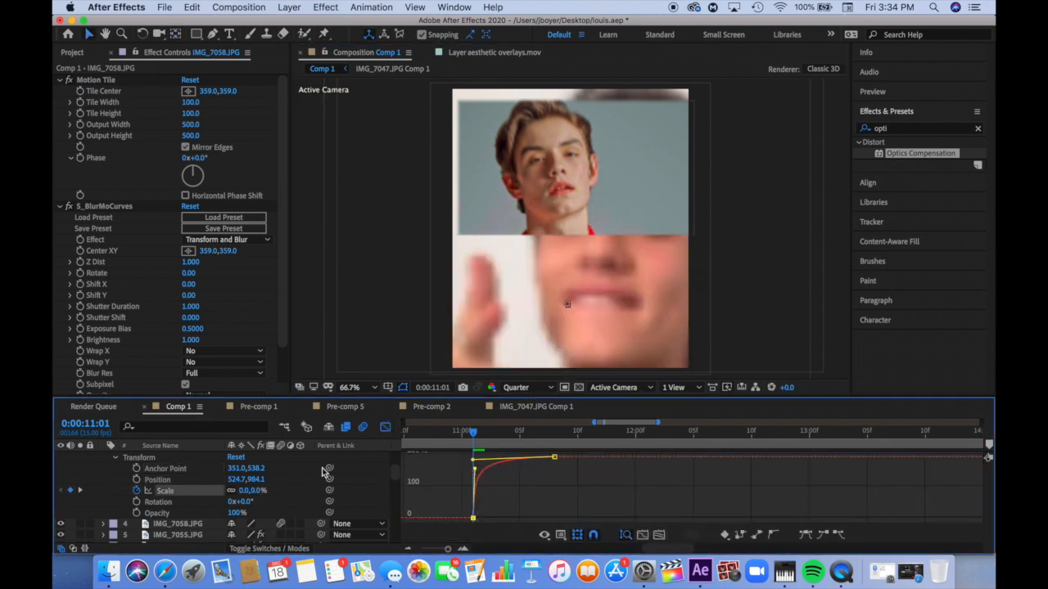
pyautogui.scroll(5, 324, 472)
pyautogui.moveTo(410, 439); pyautogui.dragTo(435, 442)
pyautogui.press('space')
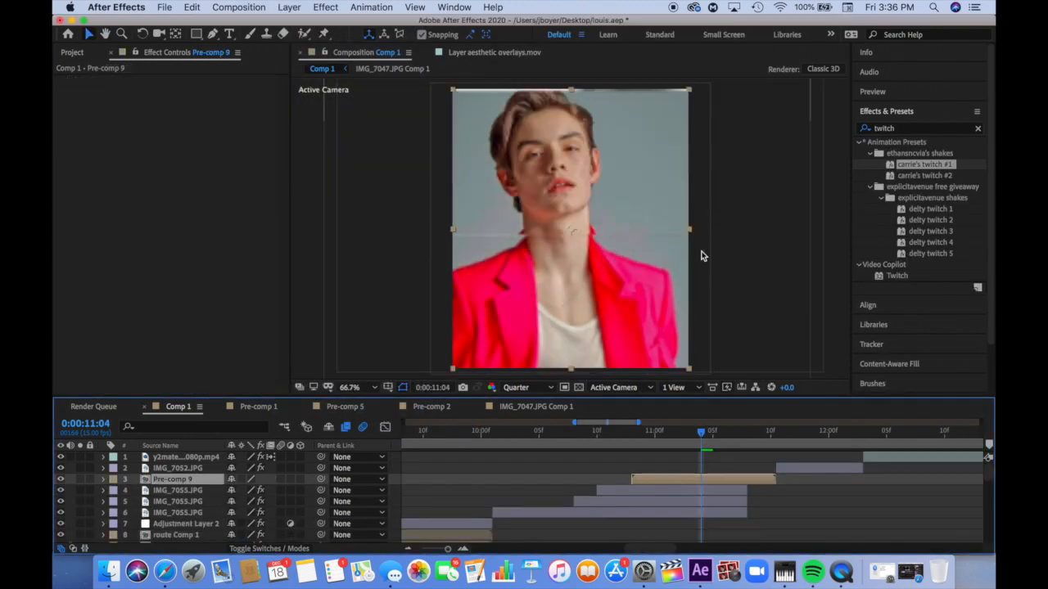
# - Apply Motion Tile with output width and height 500 and mirrored edges, plus S_BlurMoCurves, to Pre-comp 9
pyautogui.moveTo(701, 433); pyautogui.dragTo(676, 439)
pyautogui.write('motio')
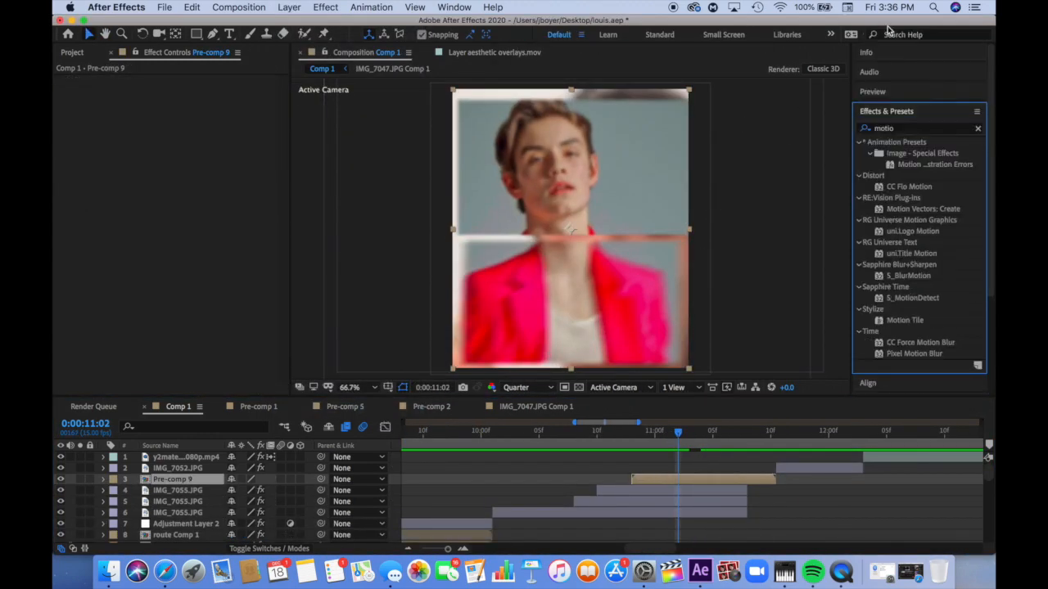
pyautogui.write('n tile')
pyautogui.doubleClick(895, 154)
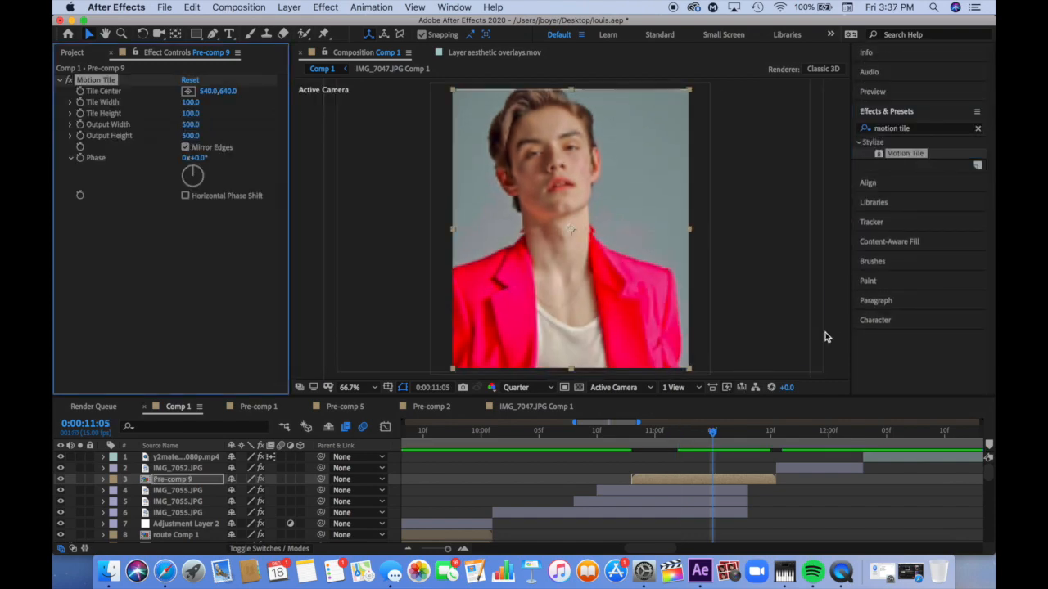
pyautogui.write('blurmo')
pyautogui.doubleClick(913, 154)
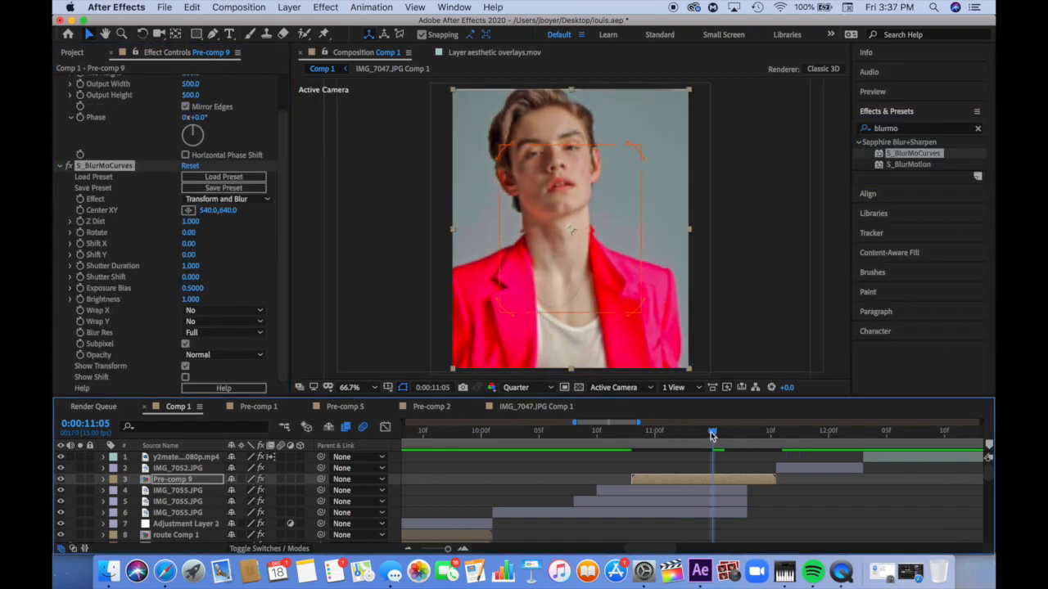
# - Keyframe Pre-comp 9's S_BlurMoCurves Z Dist from 1.000 at 0:00:11:04 to 2.320 at 0:00:11:10 and ease it with a slow start
pyautogui.moveTo(712, 432); pyautogui.dragTo(770, 432)
pyautogui.click(80, 222)
pyautogui.click(80, 232)
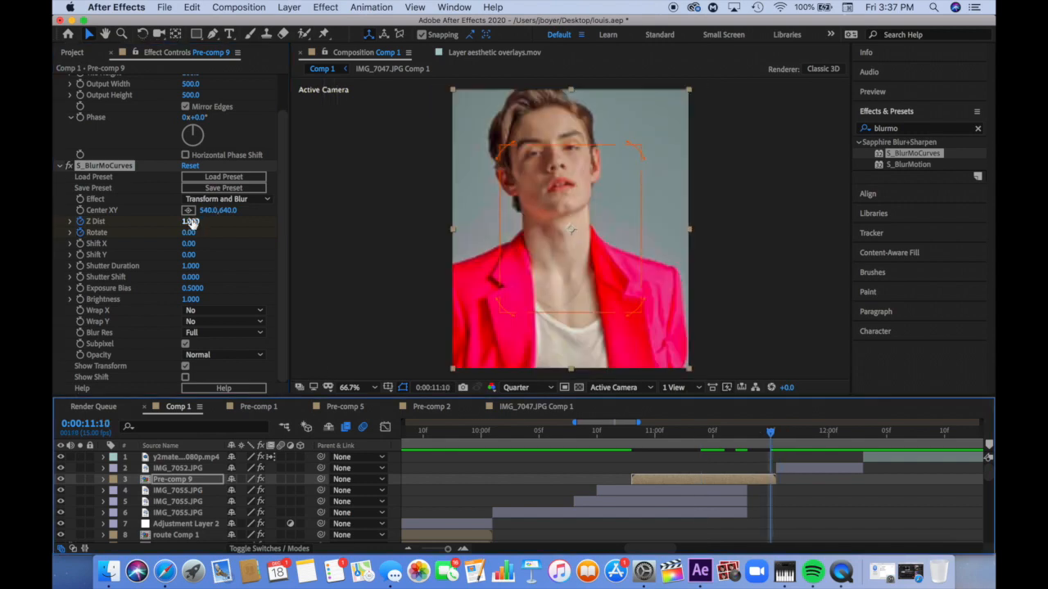
pyautogui.moveTo(190, 222); pyautogui.dragTo(276, 221)
pyautogui.click(385, 427)
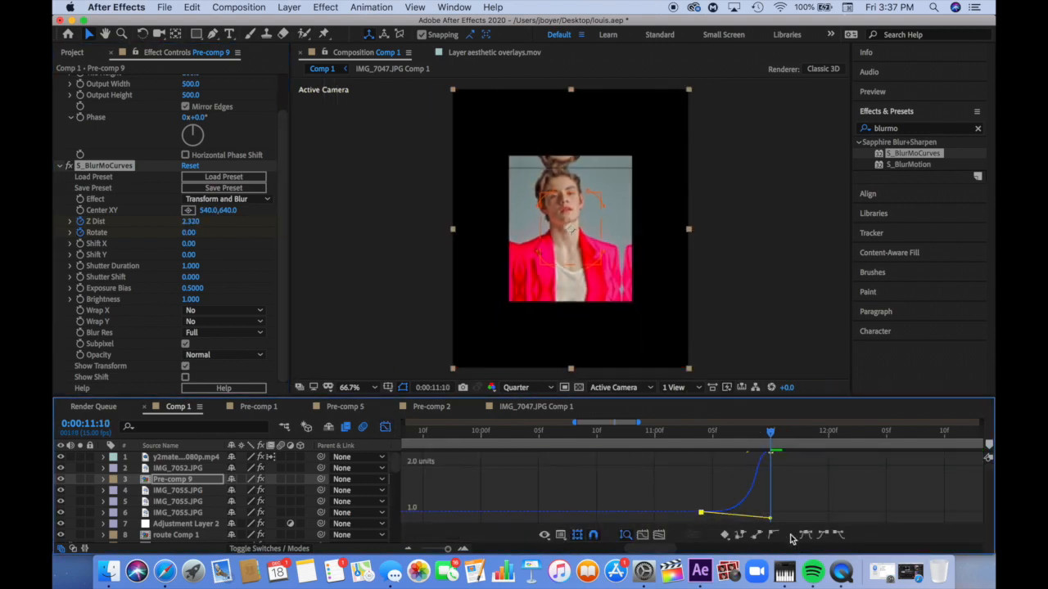
pyautogui.moveTo(791, 538); pyautogui.dragTo(794, 513)
# - Keyframe Pre-comp 9's Rotate from 0 at 0:00:11:04 to 53 at 0:00:11:10, ease it with a fast end, and preview
pyautogui.moveTo(189, 234); pyautogui.dragTo(223, 233)
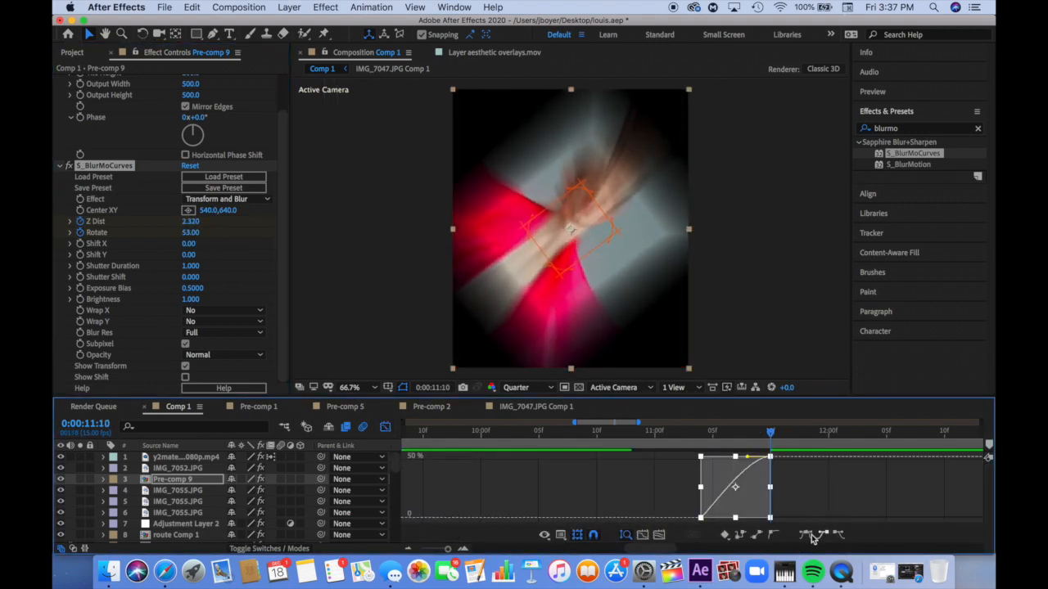
pyautogui.moveTo(747, 457); pyautogui.dragTo(769, 506)
pyautogui.click(667, 433)
pyautogui.press('space')
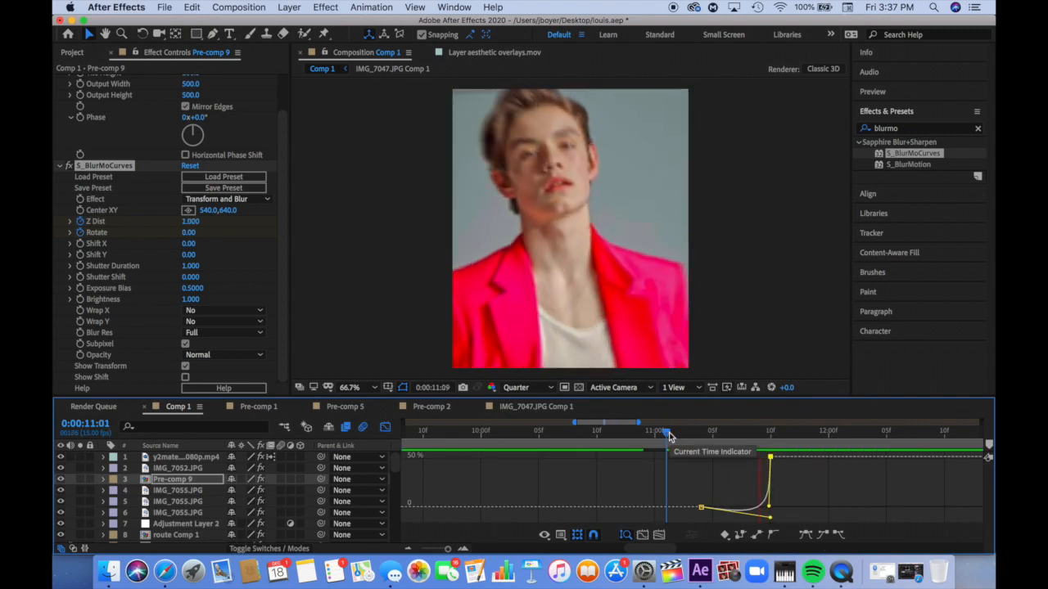
# - Set Wrap X and Wrap Y of Pre-comp 9's S_BlurMoCurves to Reflect and preview the zoom-out spin
pyautogui.click(608, 435)
pyautogui.click(207, 320)
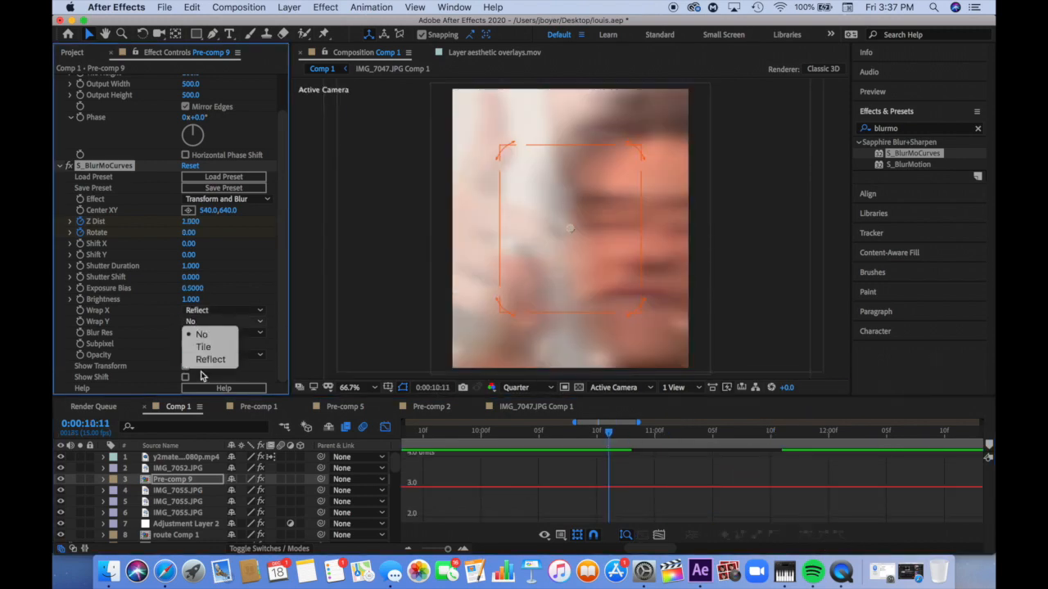
pyautogui.click(211, 360)
pyautogui.click(385, 428)
pyautogui.click(505, 459)
pyautogui.press('space')
pyautogui.press('space')
pyautogui.click(490, 438)
pyautogui.press('space')
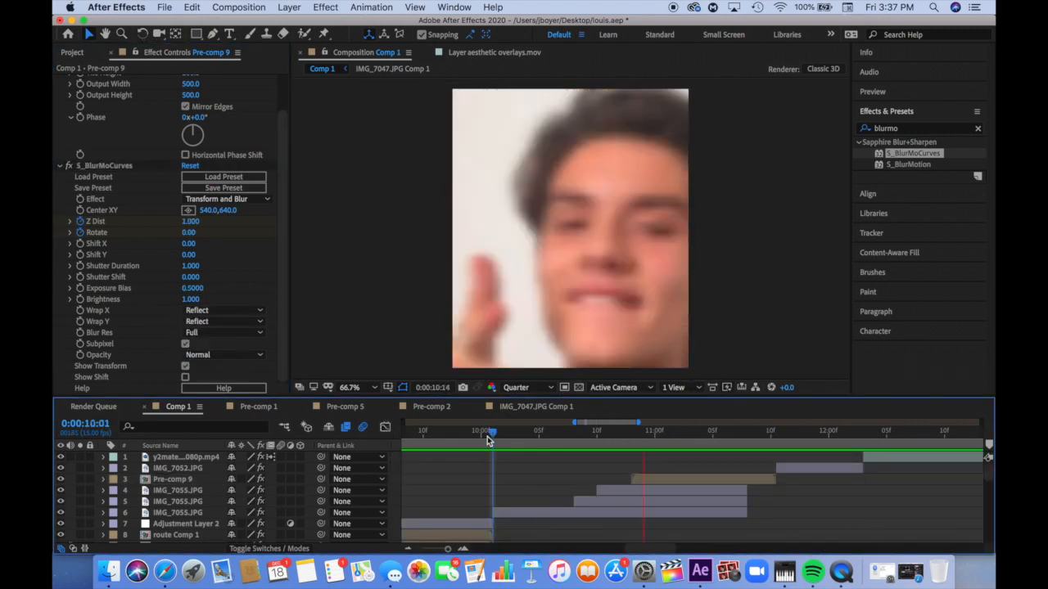
# - Extend IMG_7052.JPG beneath the magazine video so both layers end at the same time
pyautogui.click(779, 439)
pyautogui.hscroll(3, 779, 439)
pyautogui.click(641, 432)
pyautogui.click(726, 445)
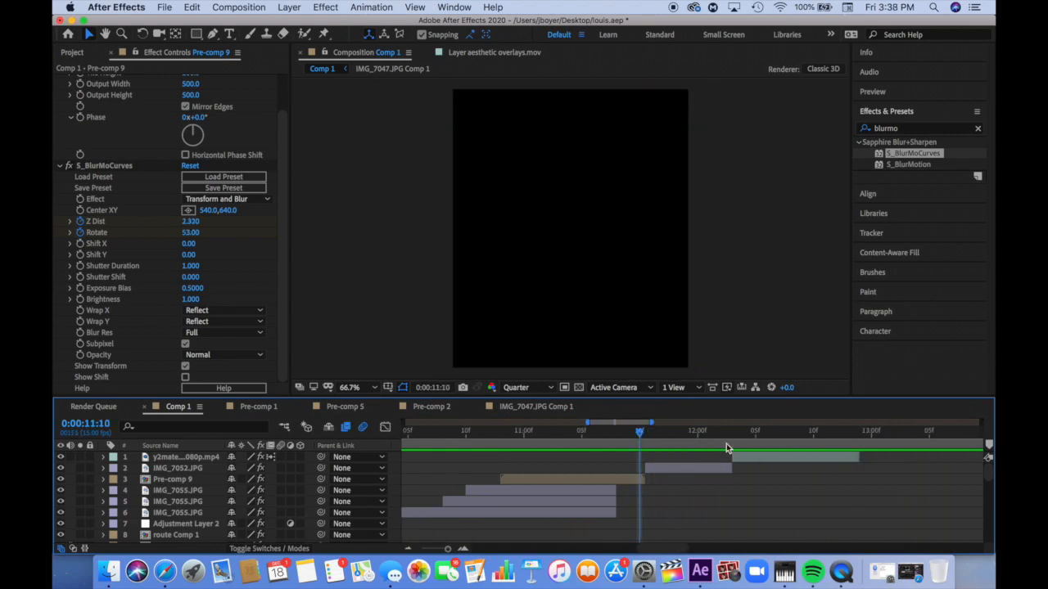
pyautogui.moveTo(733, 458); pyautogui.dragTo(856, 479)
# - Keyframe IMG_7052.JPG's S_BlurMoCurves Z Dist from 0.430 at 0:00:11:11 to 1.000 at 0:00:12:02 and ease it with a fast start
pyautogui.moveTo(720, 435); pyautogui.dragTo(651, 434)
pyautogui.click(80, 262)
pyautogui.click(80, 273)
pyautogui.moveTo(190, 262); pyautogui.dragTo(144, 261)
pyautogui.click(385, 427)
pyautogui.moveTo(615, 453); pyautogui.dragTo(815, 565)
pyautogui.moveTo(674, 518); pyautogui.dragTo(653, 518)
# - Keyframe IMG_7052.JPG's Rotate from -56 at 0:00:11:11 to 0 at 0:00:12:02 and ease its curve
pyautogui.moveTo(188, 273); pyautogui.dragTo(139, 274)
pyautogui.moveTo(619, 453); pyautogui.dragTo(782, 538)
pyautogui.click(781, 533)
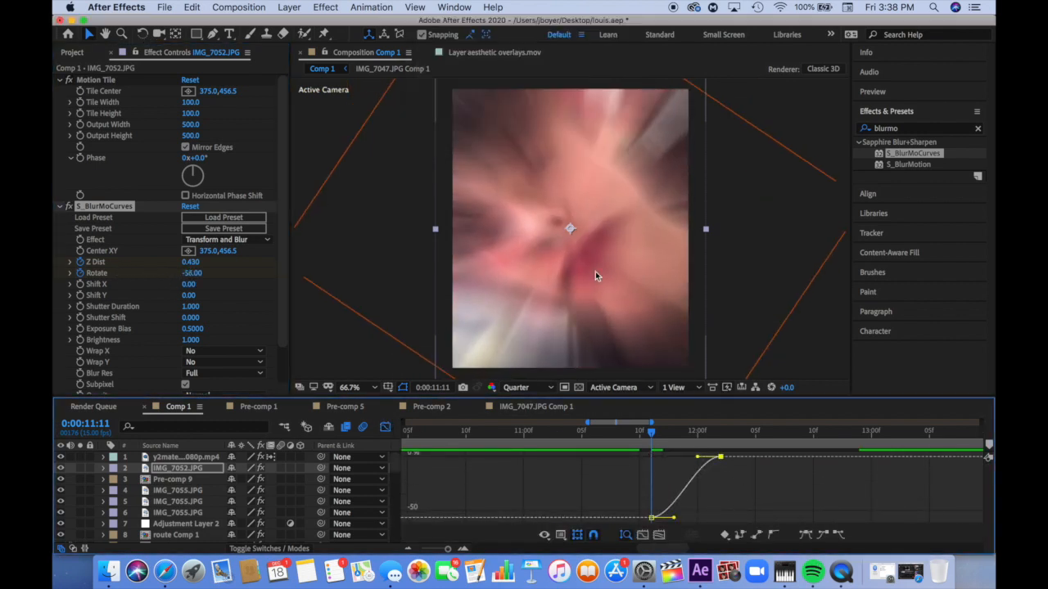
pyautogui.moveTo(650, 432); pyautogui.dragTo(546, 435)
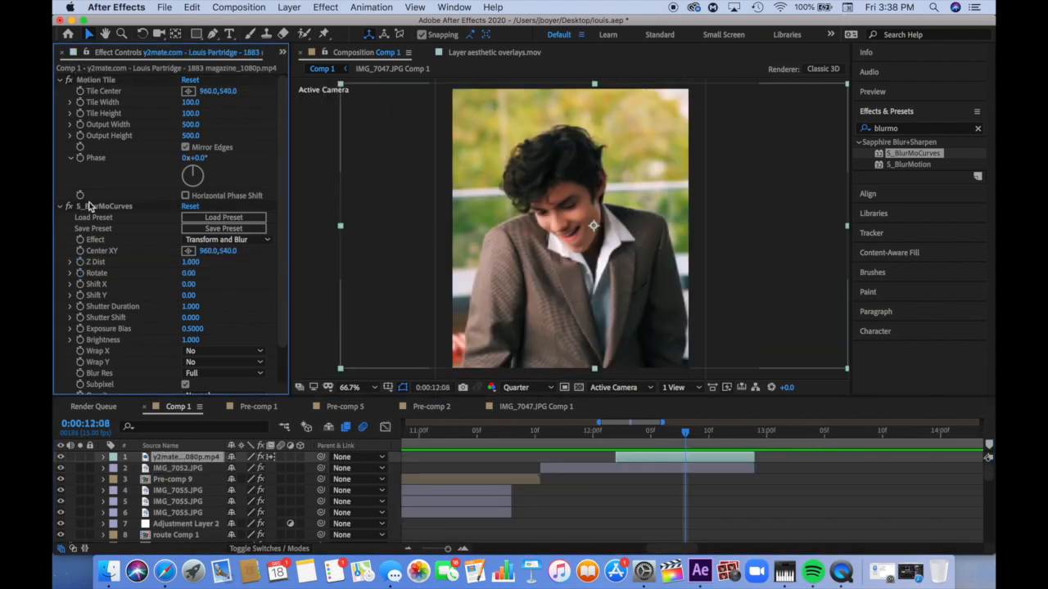
# - Remove Motion Tile and S_BlurMoCurves from the magazine video layer and save the project
pyautogui.click(90, 206)
pyautogui.press('Delete')
pyautogui.click(165, 7)
# - Pre-compose the magazine video layer without effects and apply S_BlurMoCurves to the resulting pre-comp
pyautogui.moveTo(289, 8)
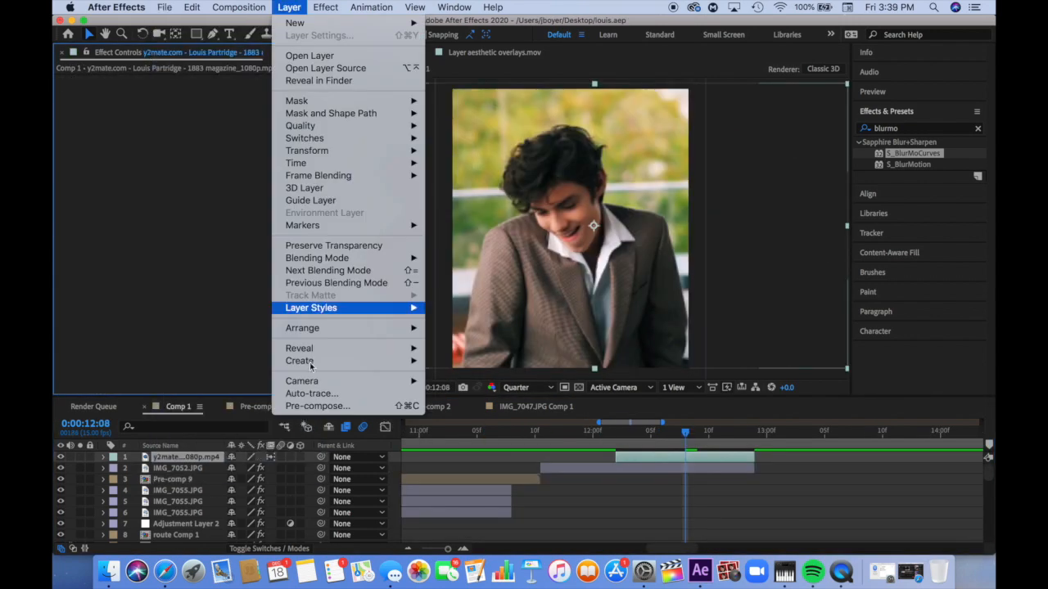
pyautogui.click(316, 406)
pyautogui.click(687, 205)
pyautogui.moveTo(912, 154); pyautogui.dragTo(162, 150)
pyautogui.click(90, 80)
pyautogui.press('Delete')
pyautogui.click(90, 82)
pyautogui.press('Delete')
pyautogui.click(289, 7)
pyautogui.click(316, 406)
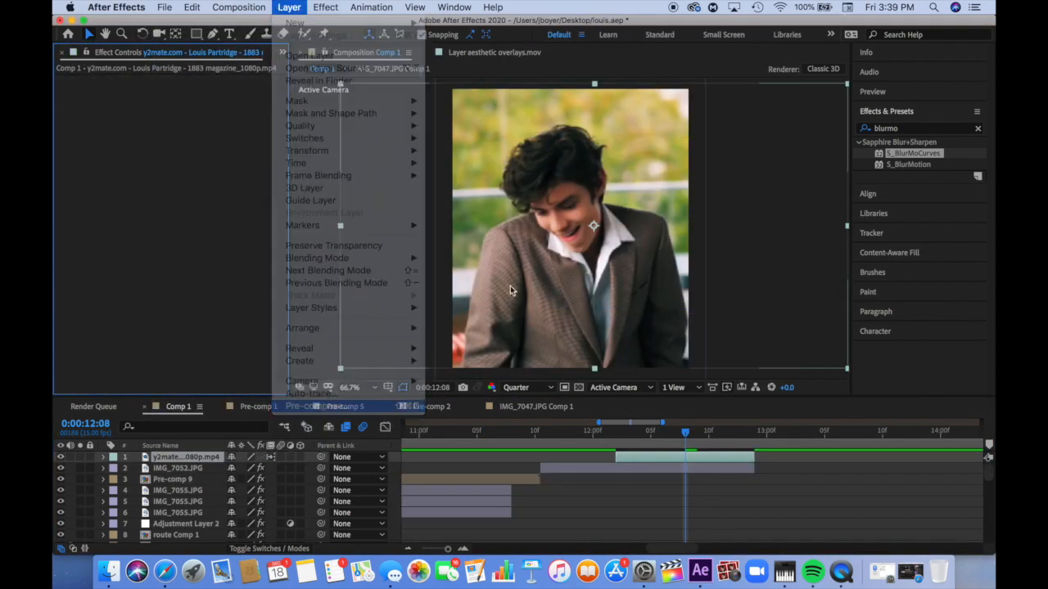
pyautogui.click(737, 244)
pyautogui.moveTo(911, 154); pyautogui.dragTo(163, 156)
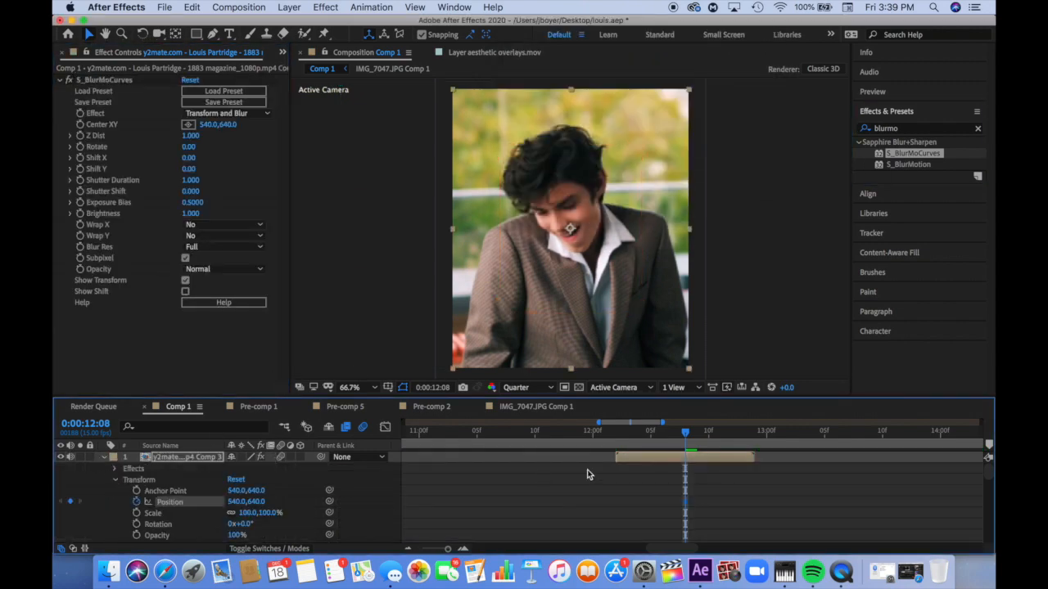
# - Keyframe the video pre-comp's Position to slide in from the right between 0:00:12:02 and 0:00:12:08, ease it with a fast start, and preview
pyautogui.press('j')
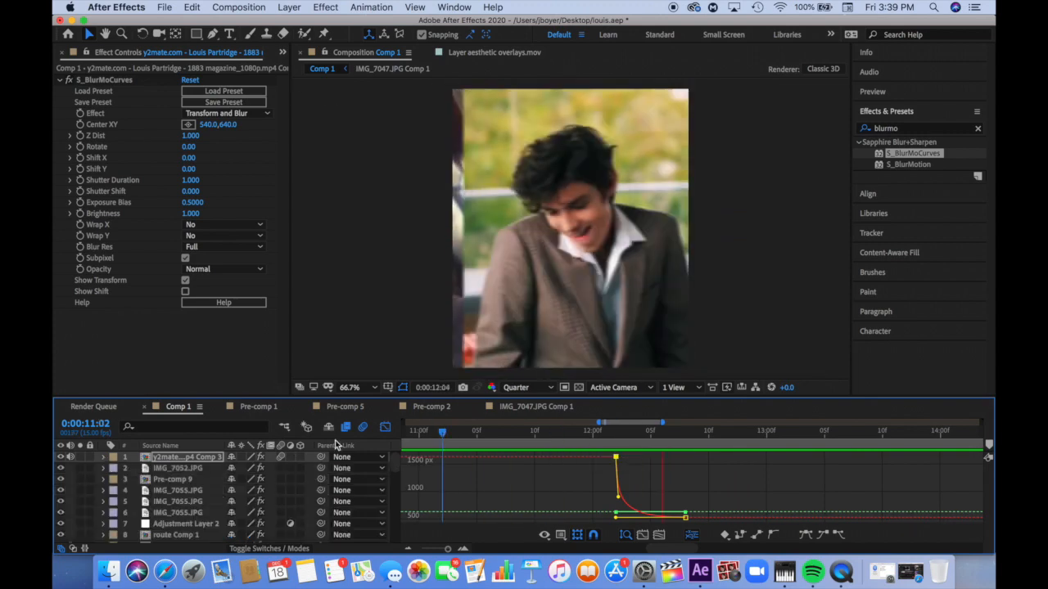
pyautogui.click(385, 427)
pyautogui.moveTo(442, 432); pyautogui.dragTo(351, 428)
pyautogui.press('space')
# - Keyframe the video pre-comp's Z Dist from 1.000 at 0:00:12:11 to 0.430 at 0:00:12:13, ease it with a fast end, and preview
pyautogui.click(868, 431)
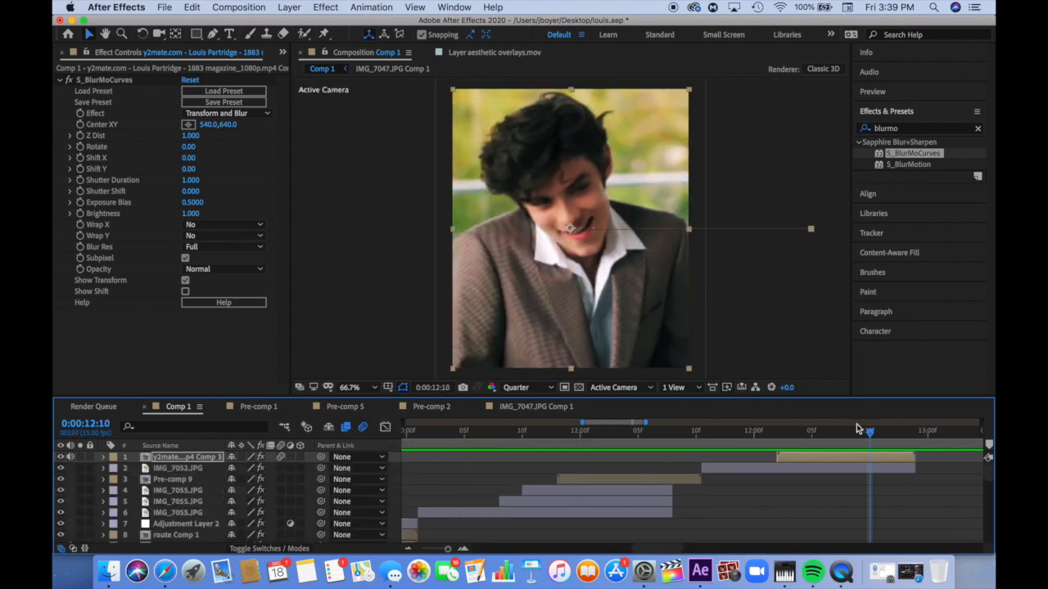
pyautogui.press('pagedown')
pyautogui.click(81, 136)
pyautogui.moveTo(184, 135); pyautogui.dragTo(151, 134)
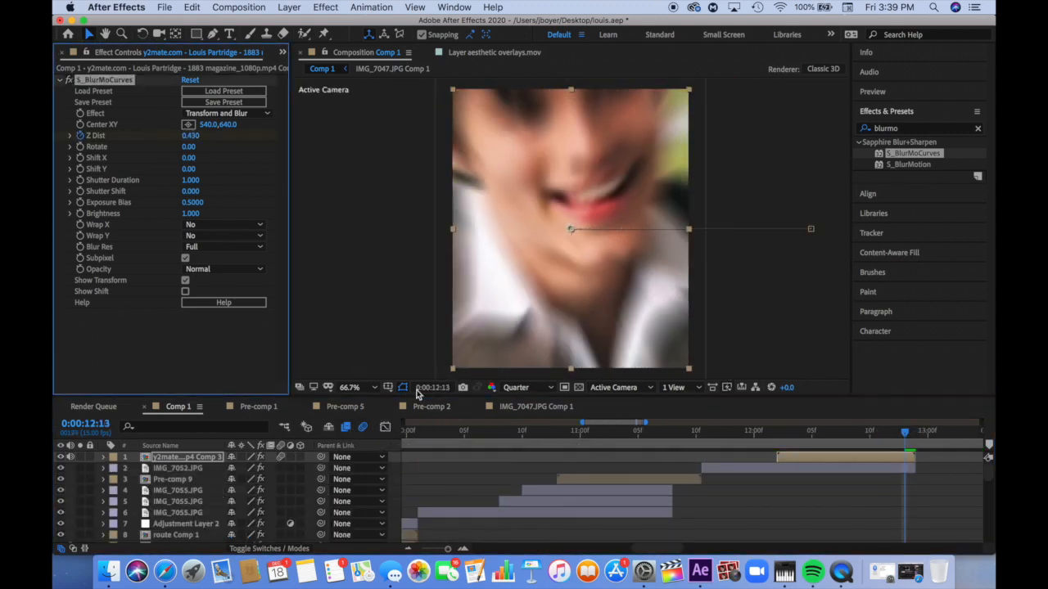
pyautogui.click(385, 427)
pyautogui.moveTo(860, 456); pyautogui.dragTo(905, 457)
pyautogui.press('F9')
pyautogui.press('space')
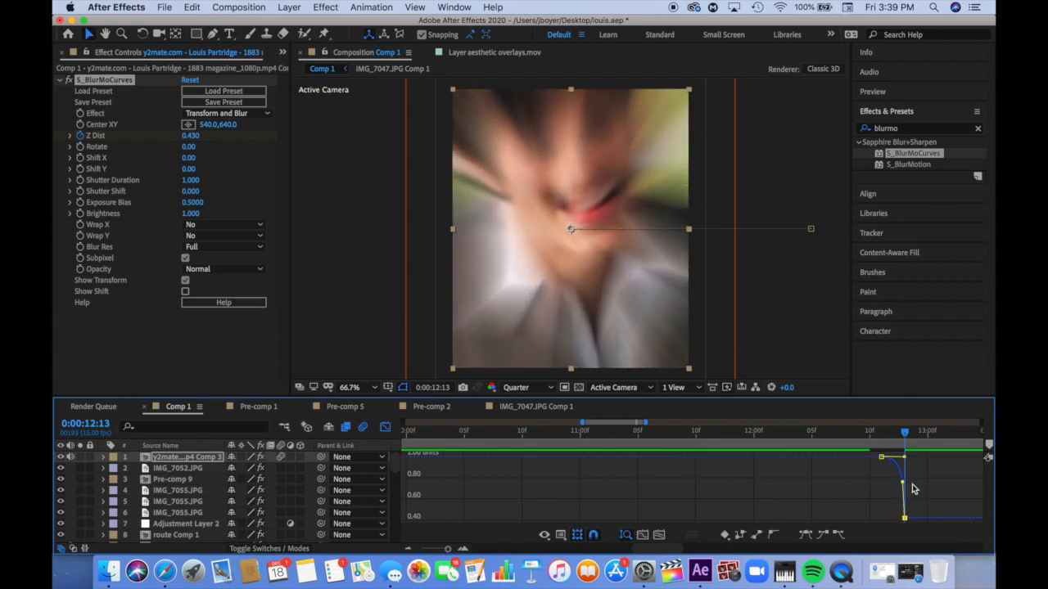